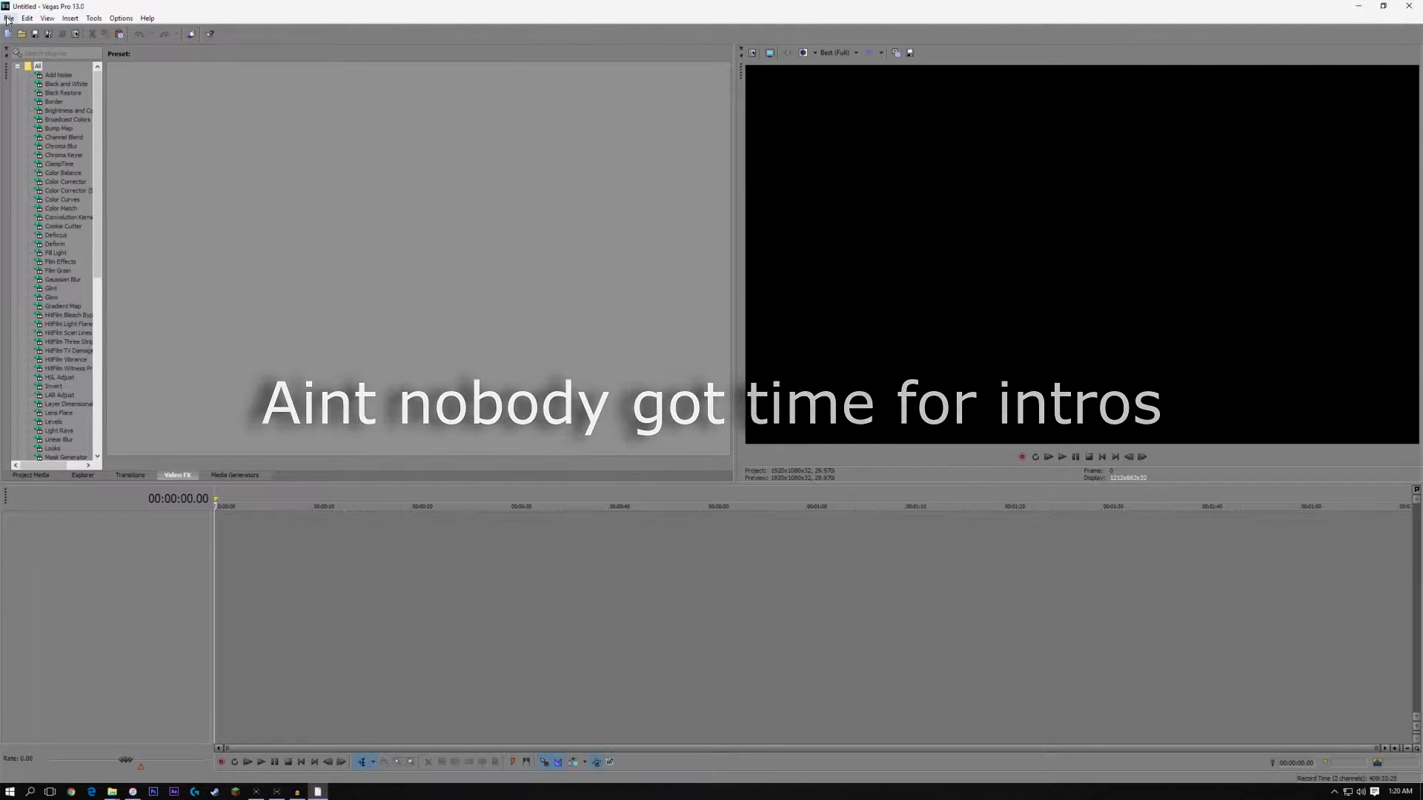
Create a new 1080p60 project at 1920 x 1080 with a frame rate of 59.940 (Double NTSC)
click(8, 19)
click(15, 34)
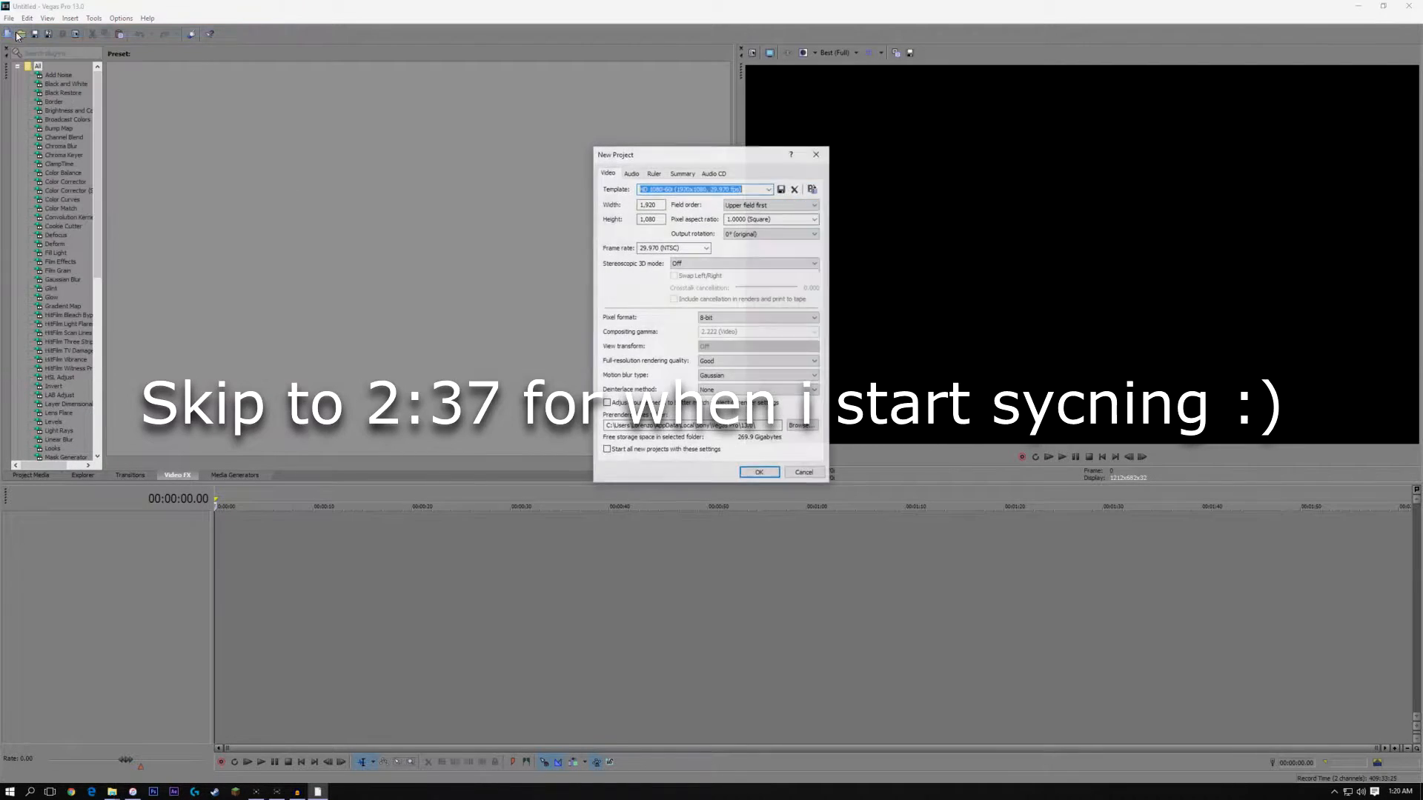
click(707, 250)
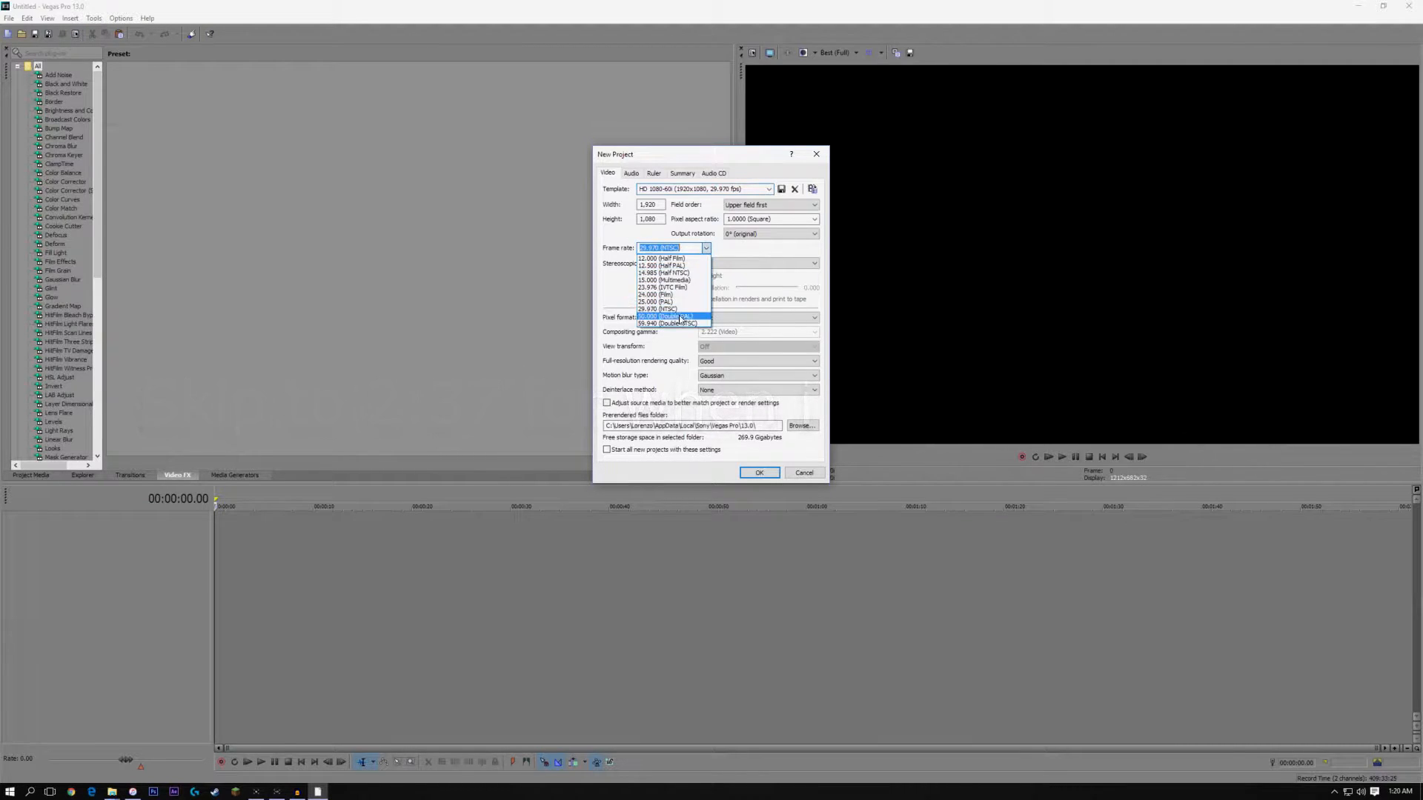
click(667, 305)
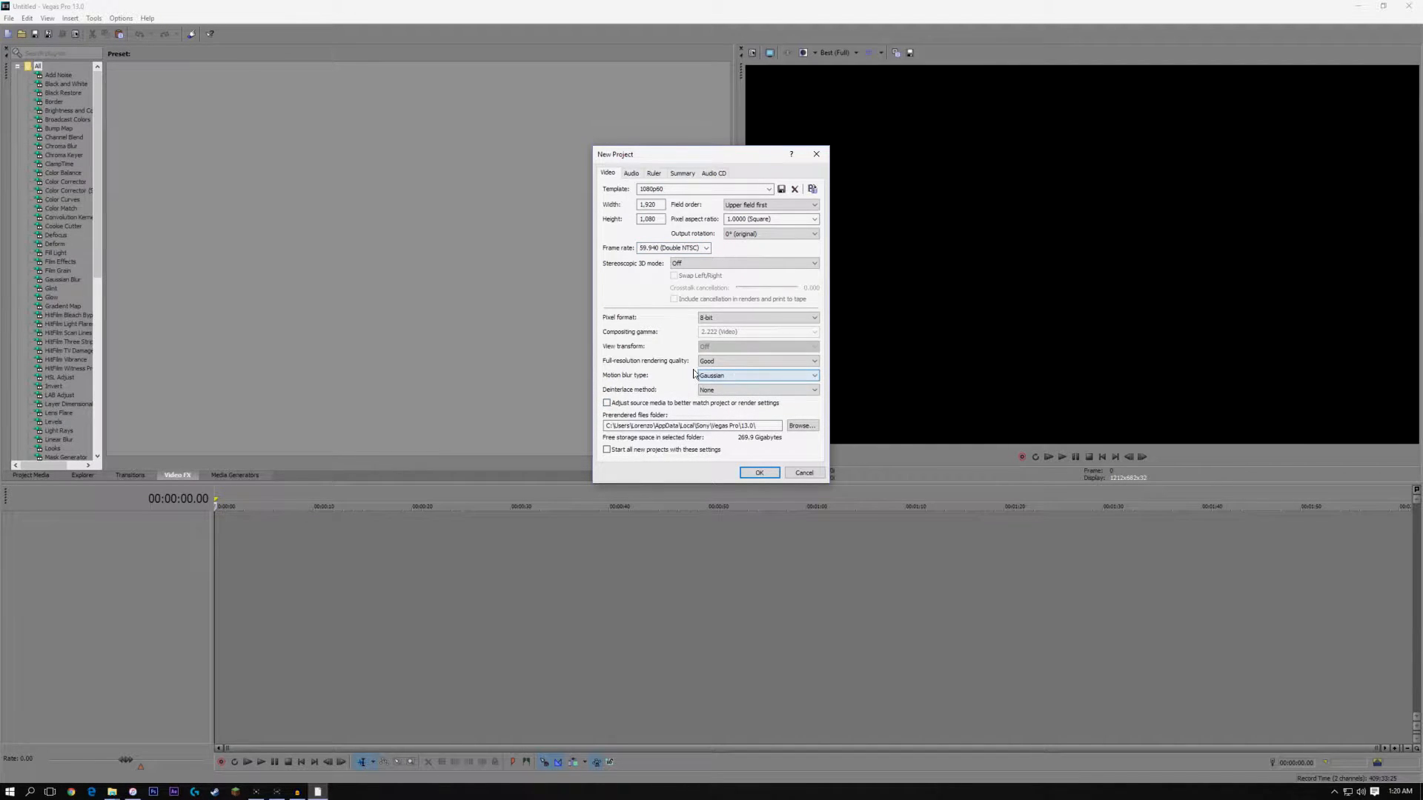
click(758, 475)
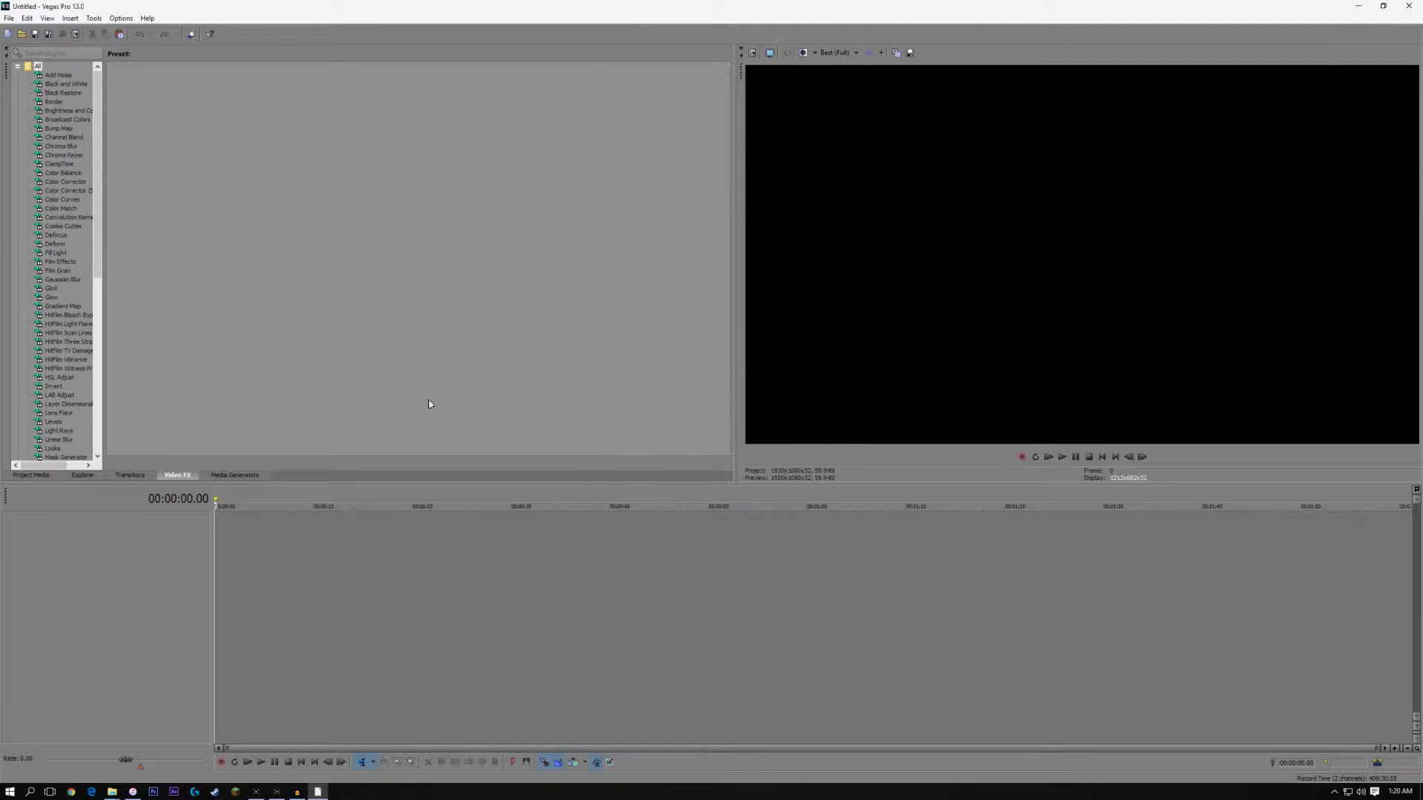
Restore the maximized editor window to a floating size and enlarge it, leaving part of the desktop free for bringing in files
click(1383, 6)
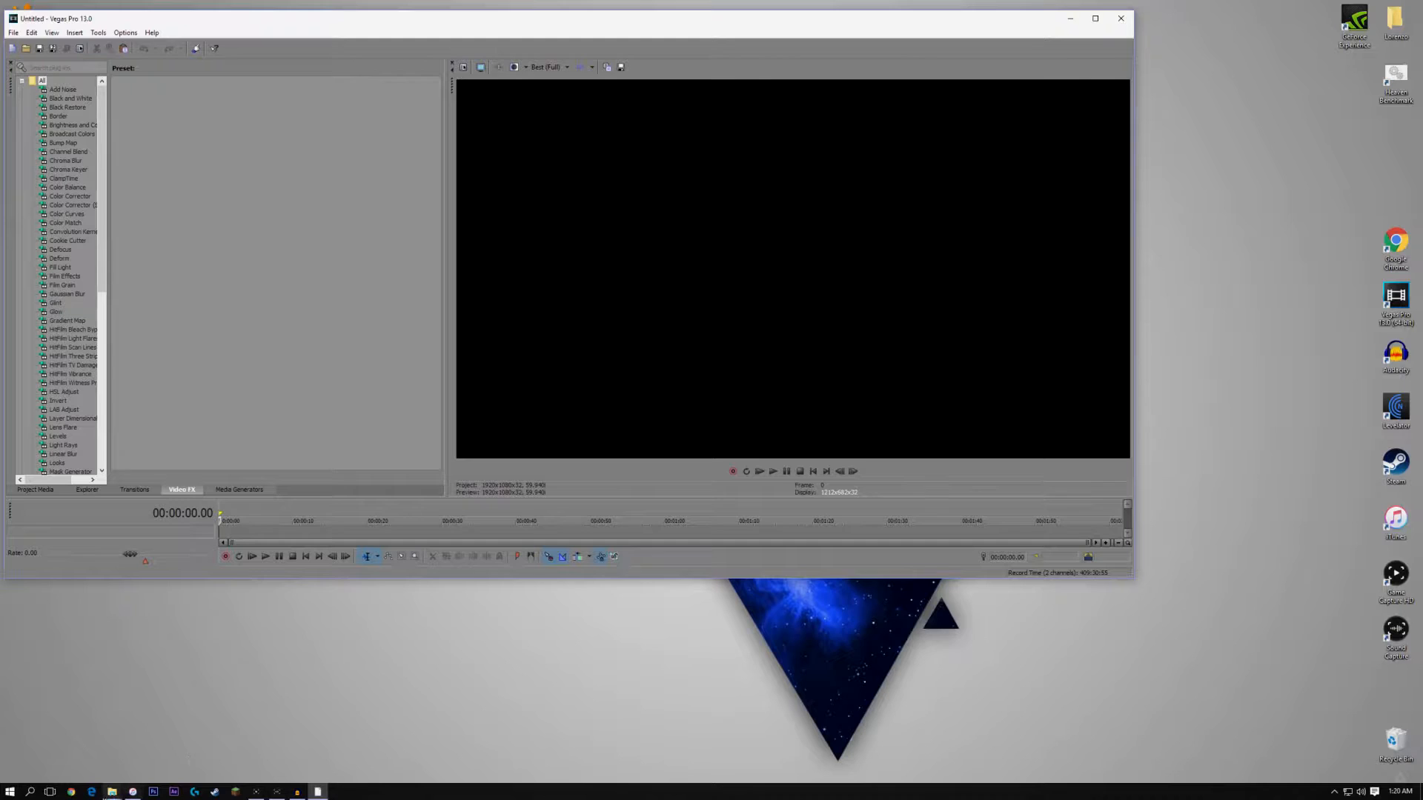
mouse_move(112, 795)
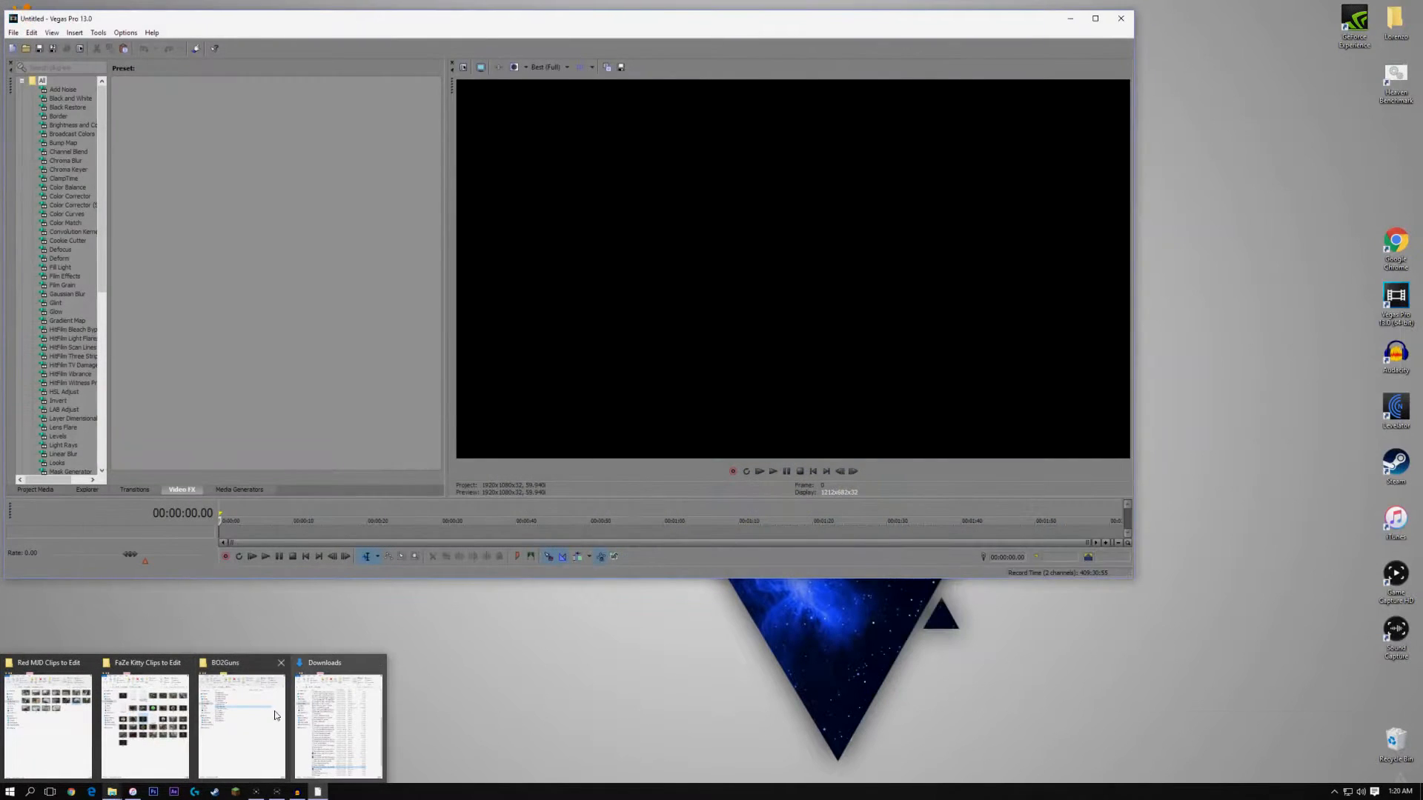
mouse_move(232, 723)
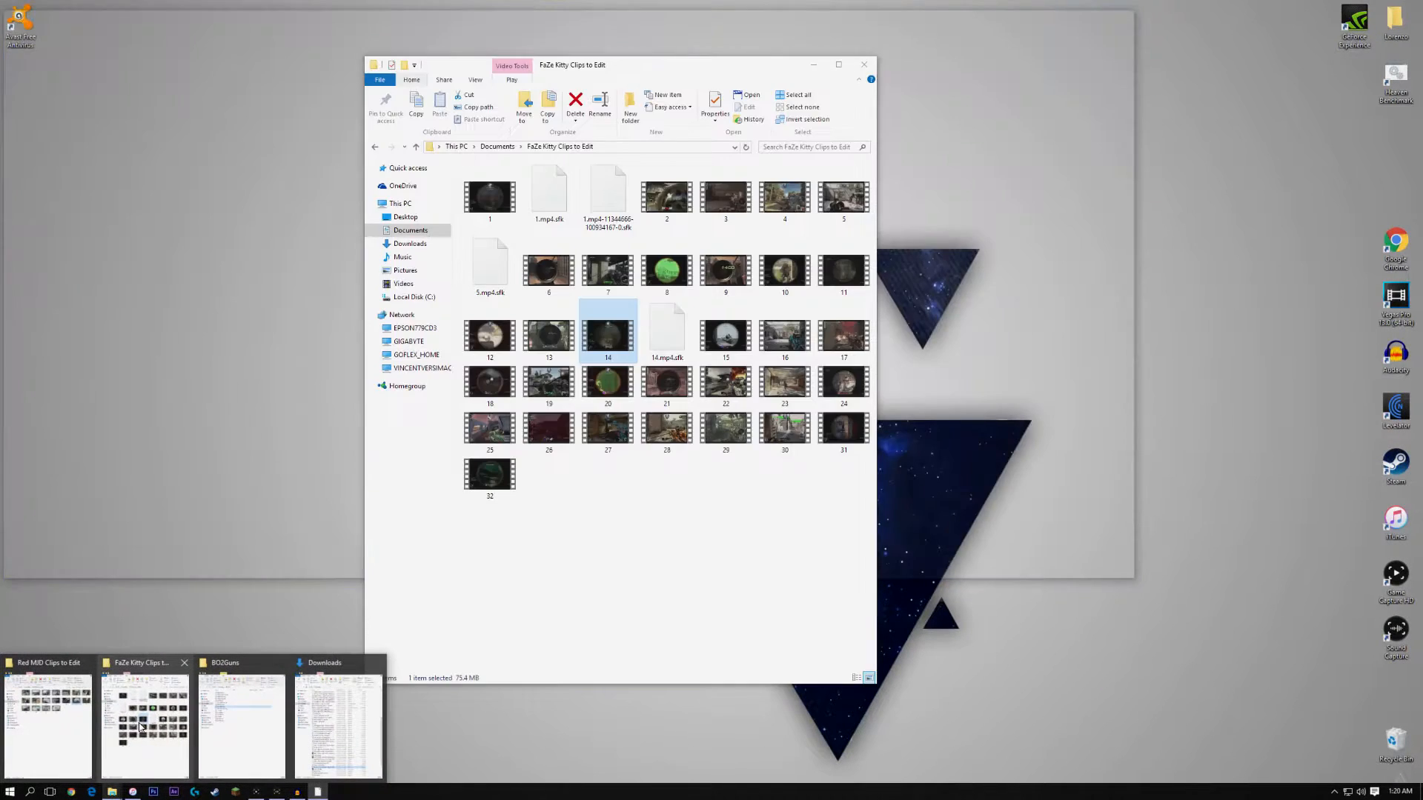
click(133, 709)
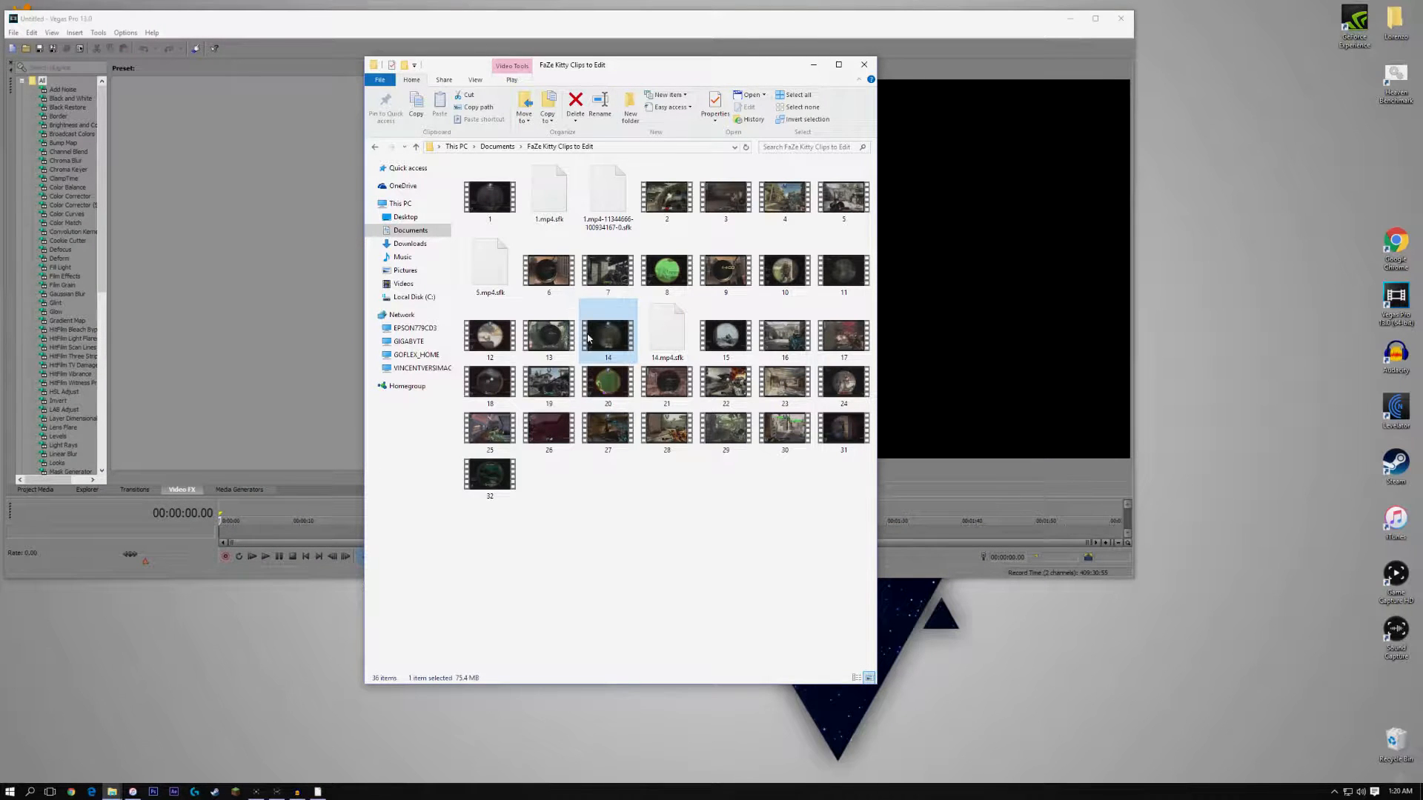
drag(1132, 573, 1233, 714)
Add clip 14 from the FaZe Kitty Clips to Edit folder at the timeline start, keeping the current project video settings
mouse_move(112, 792)
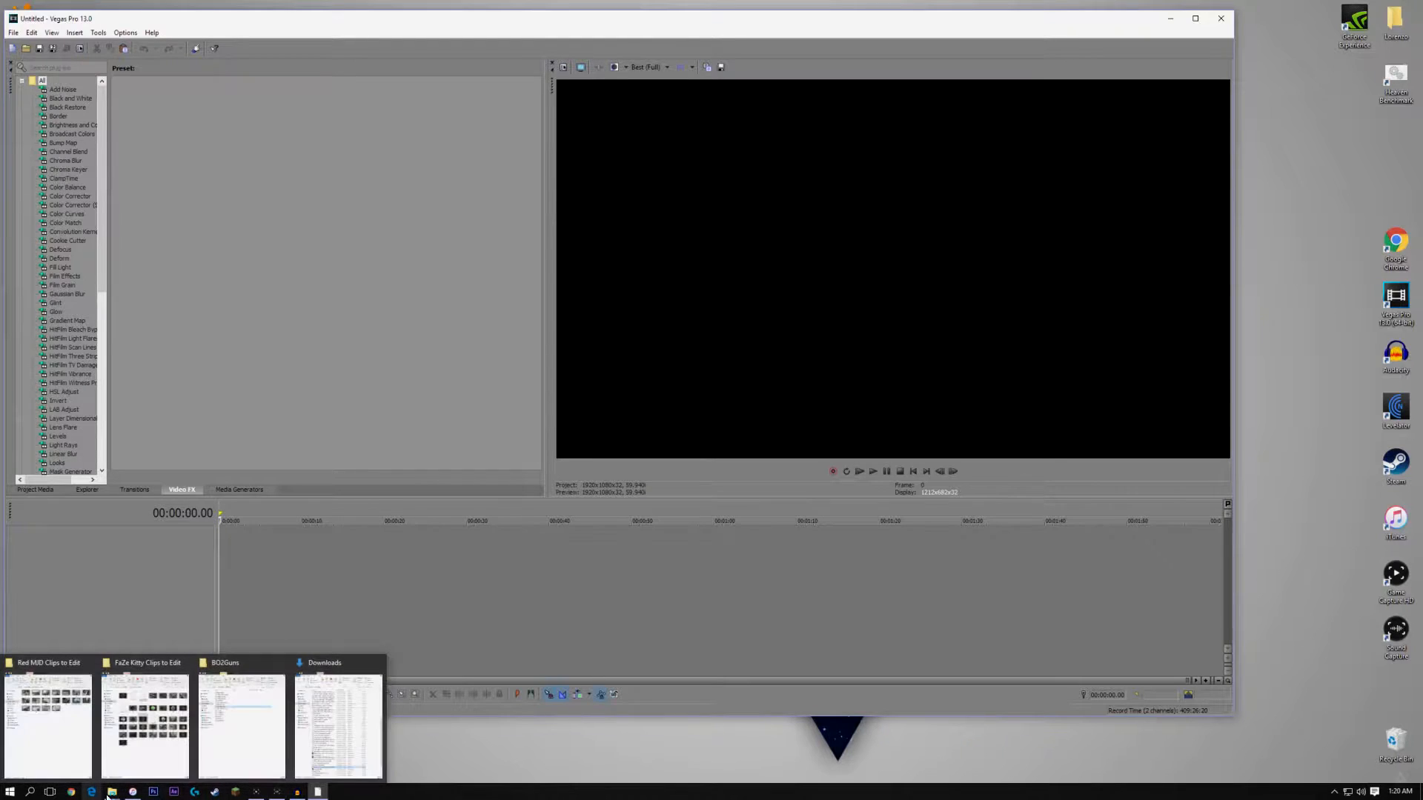
click(133, 709)
drag(619, 324, 239, 569)
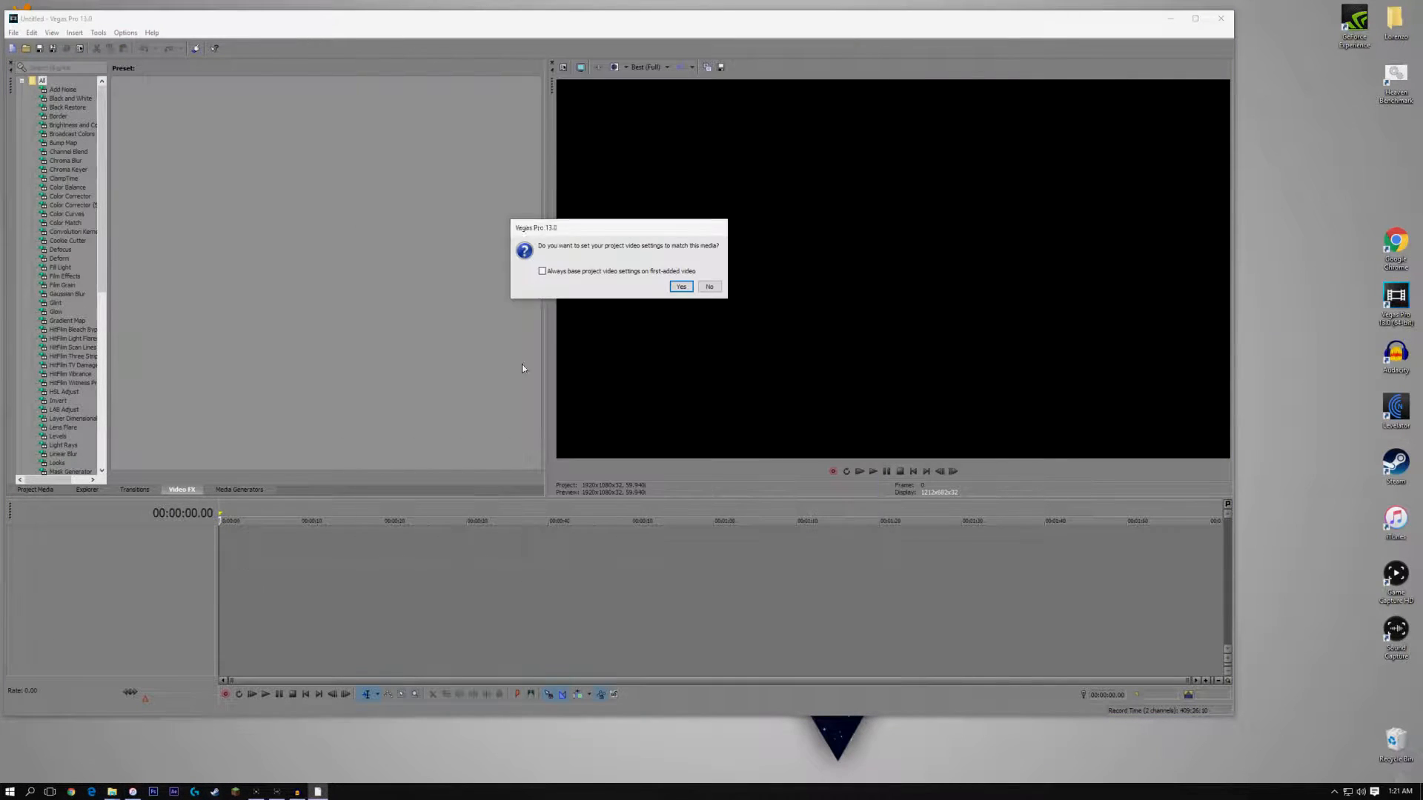
click(713, 288)
Insert a video track above the gameplay clip and place a white Solid Color event at its start
right_click(120, 623)
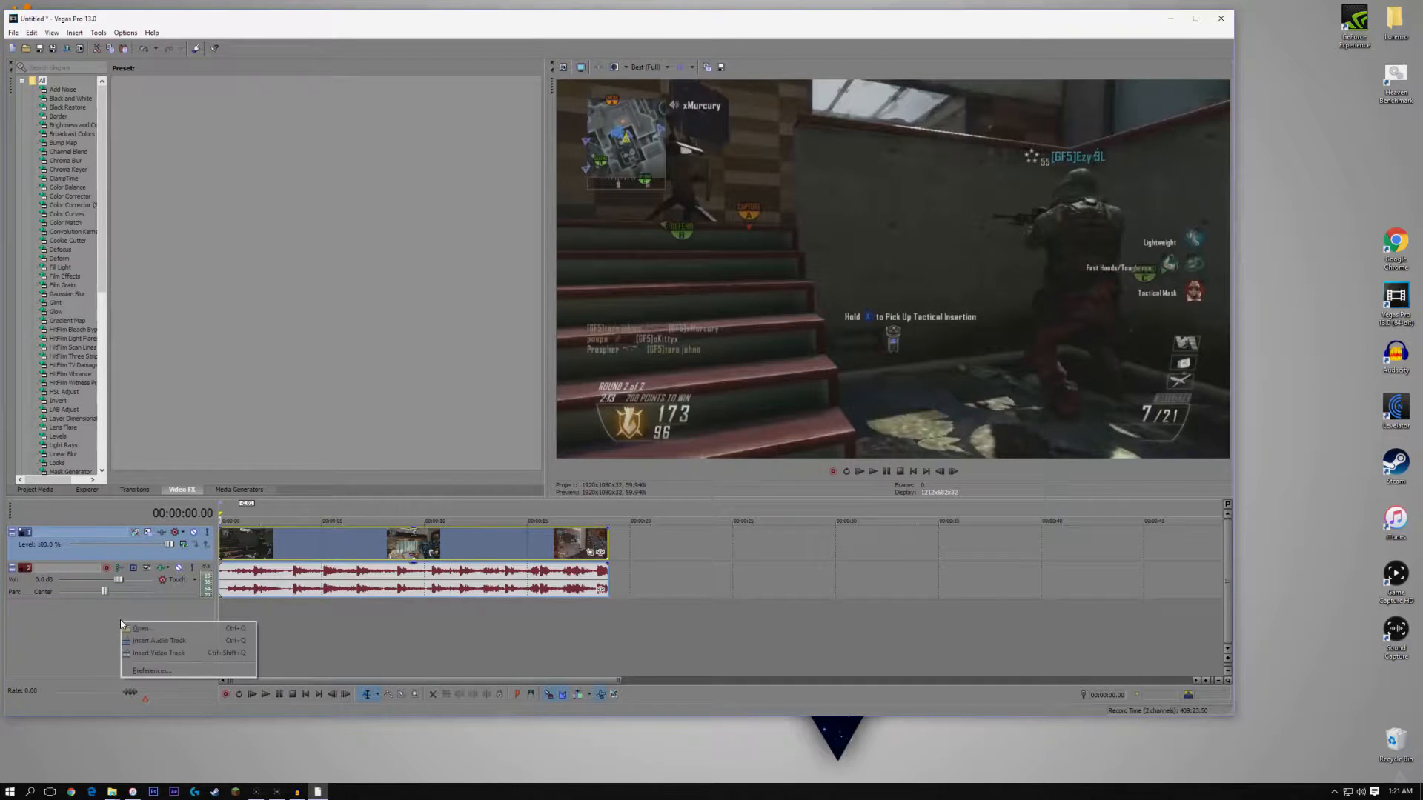
click(185, 642)
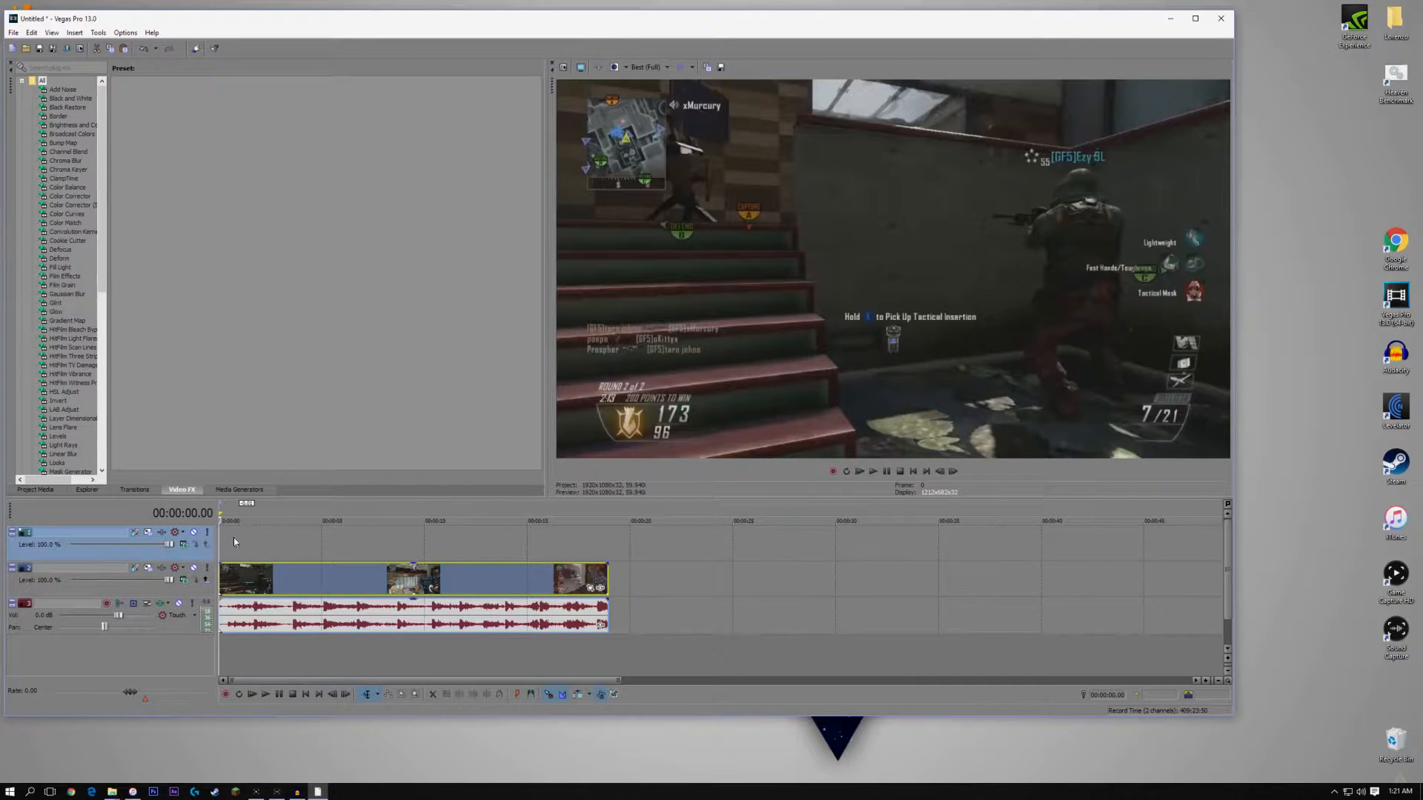
click(229, 489)
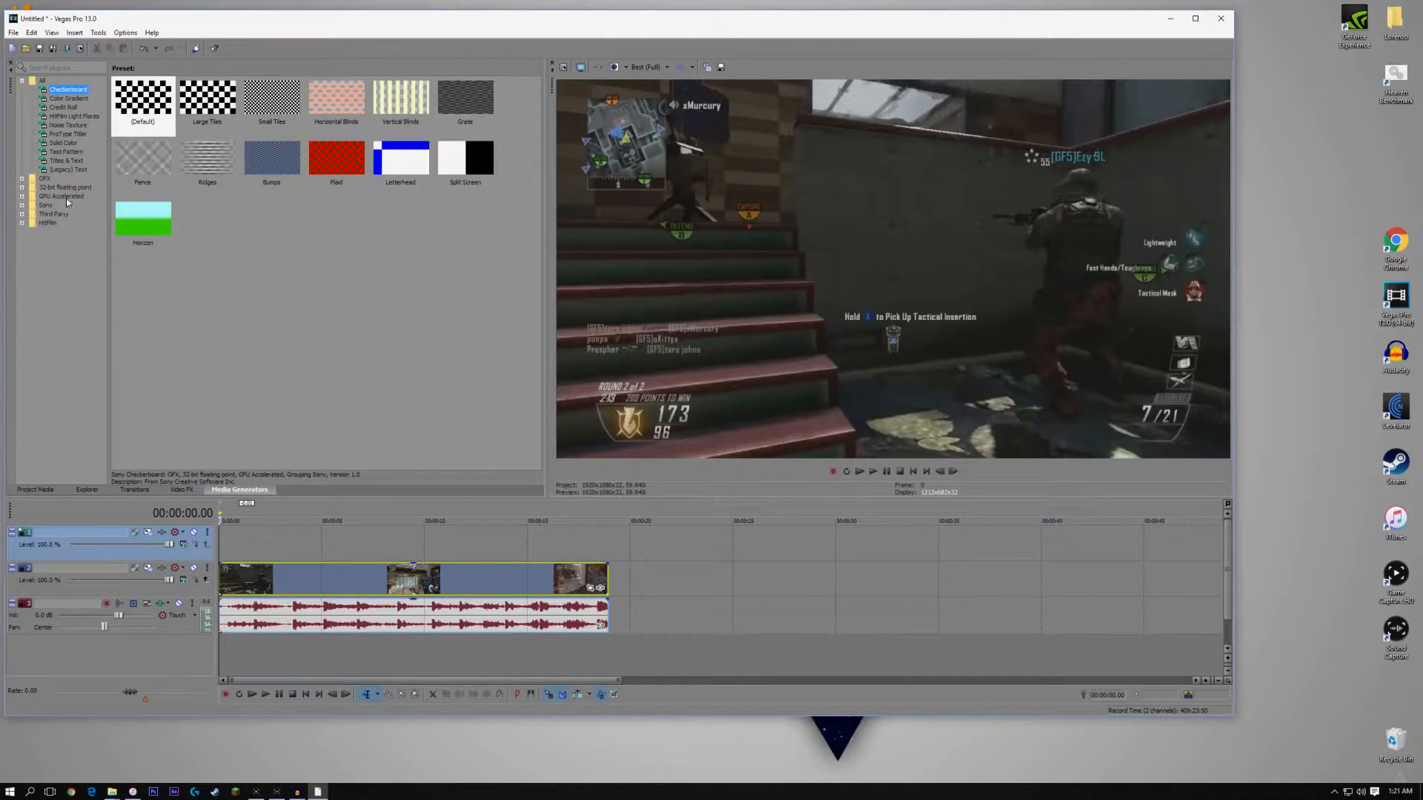
click(60, 143)
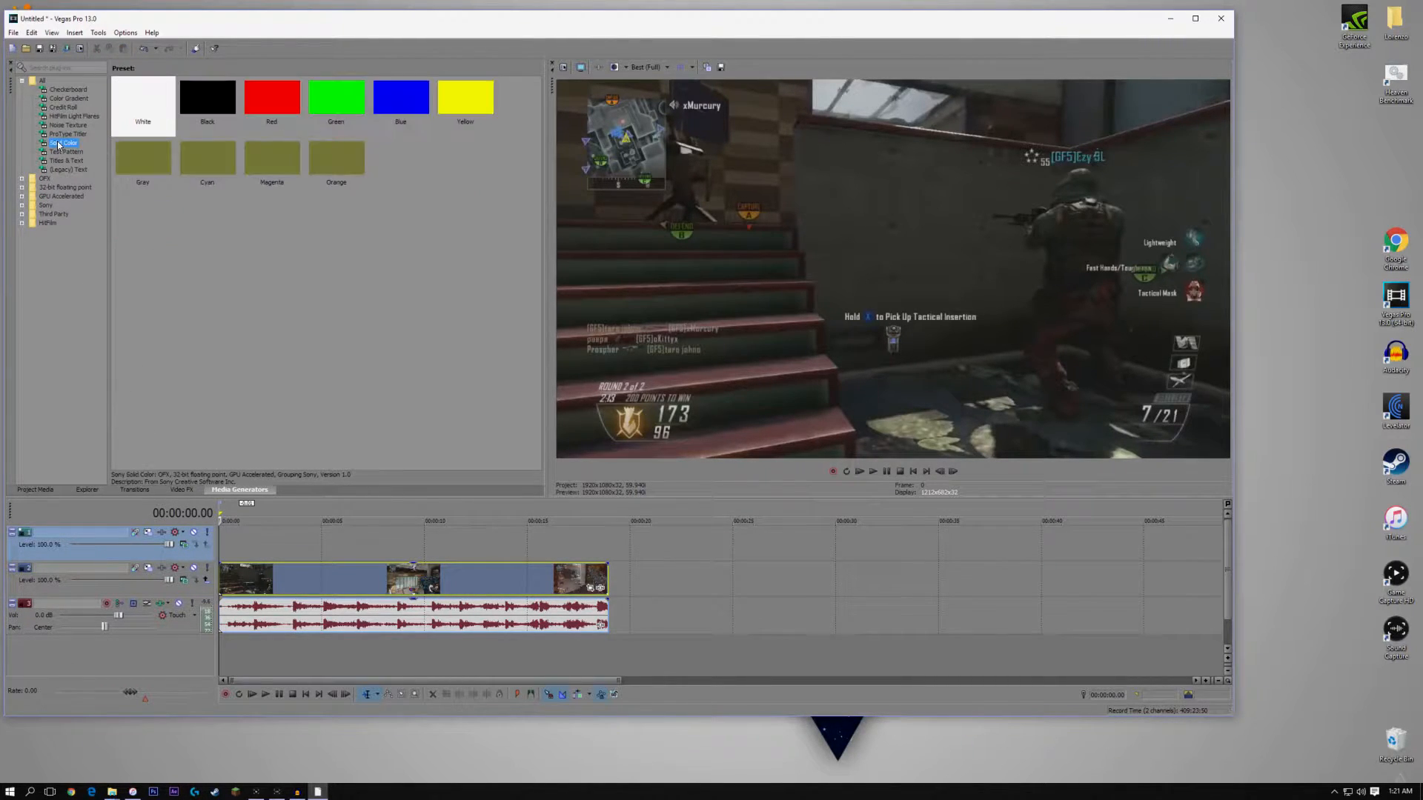
drag(136, 108, 205, 394)
drag(225, 541, 225, 541)
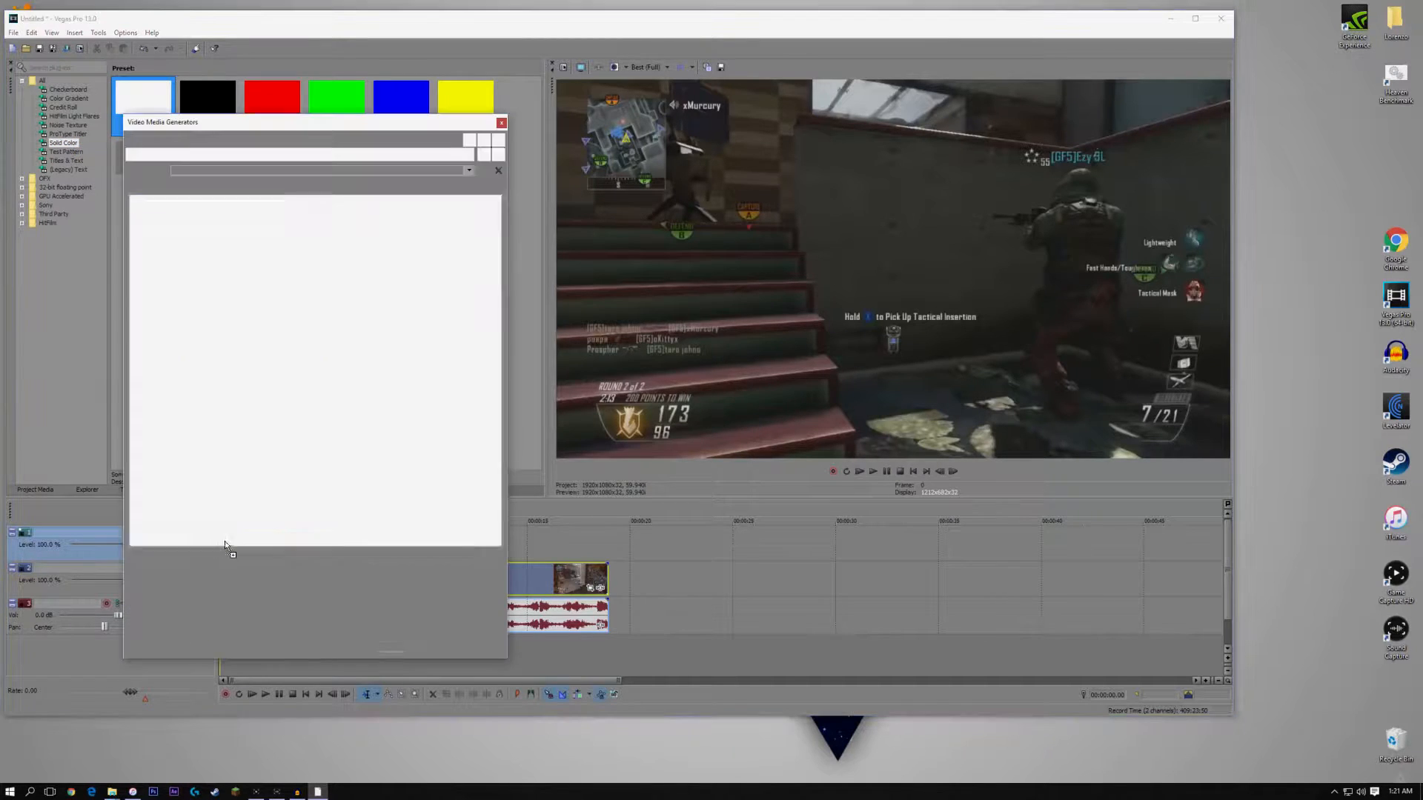
click(502, 123)
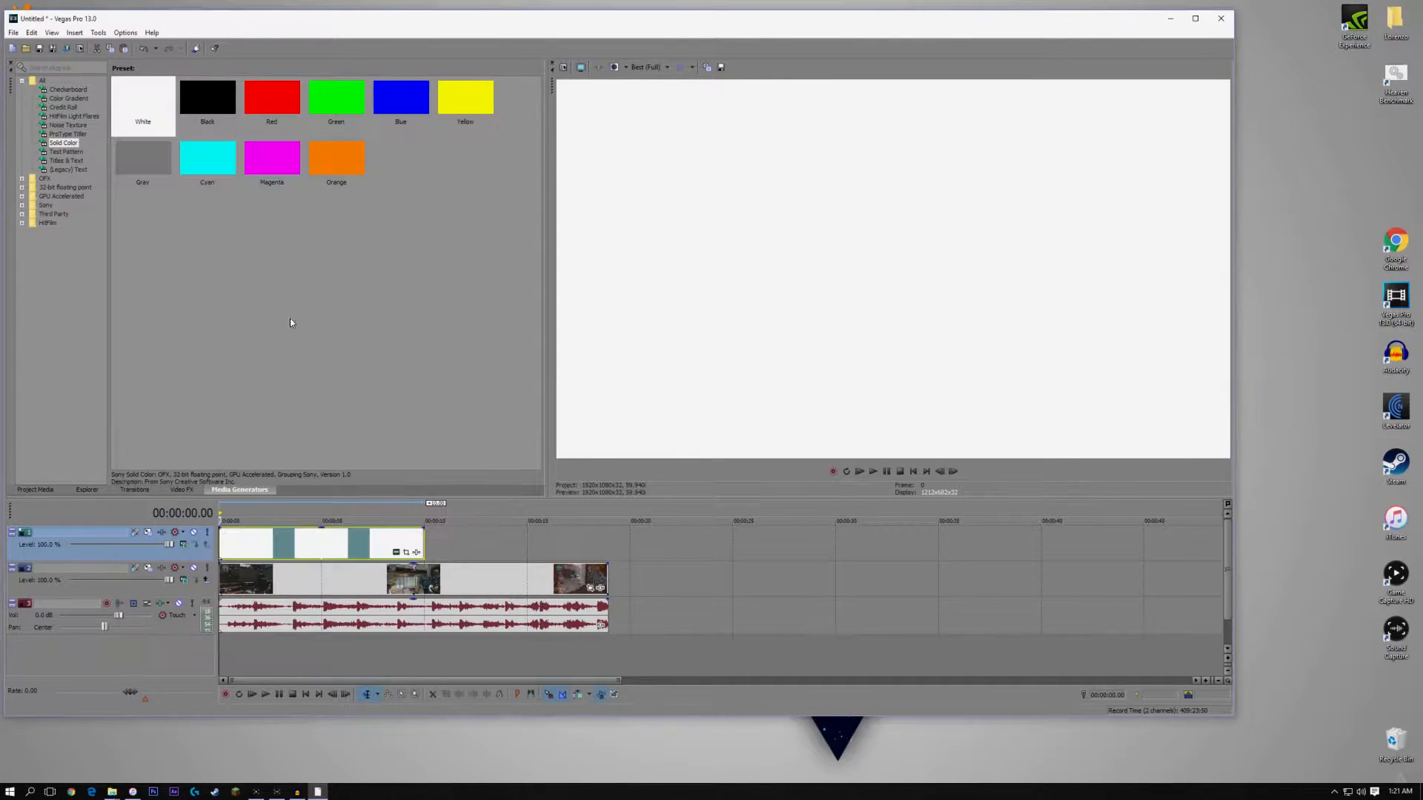
Set the white track's compositing mode to Multiply (Mask) and crop the event's height to about 881 to form cinematic bars
click(185, 550)
click(203, 612)
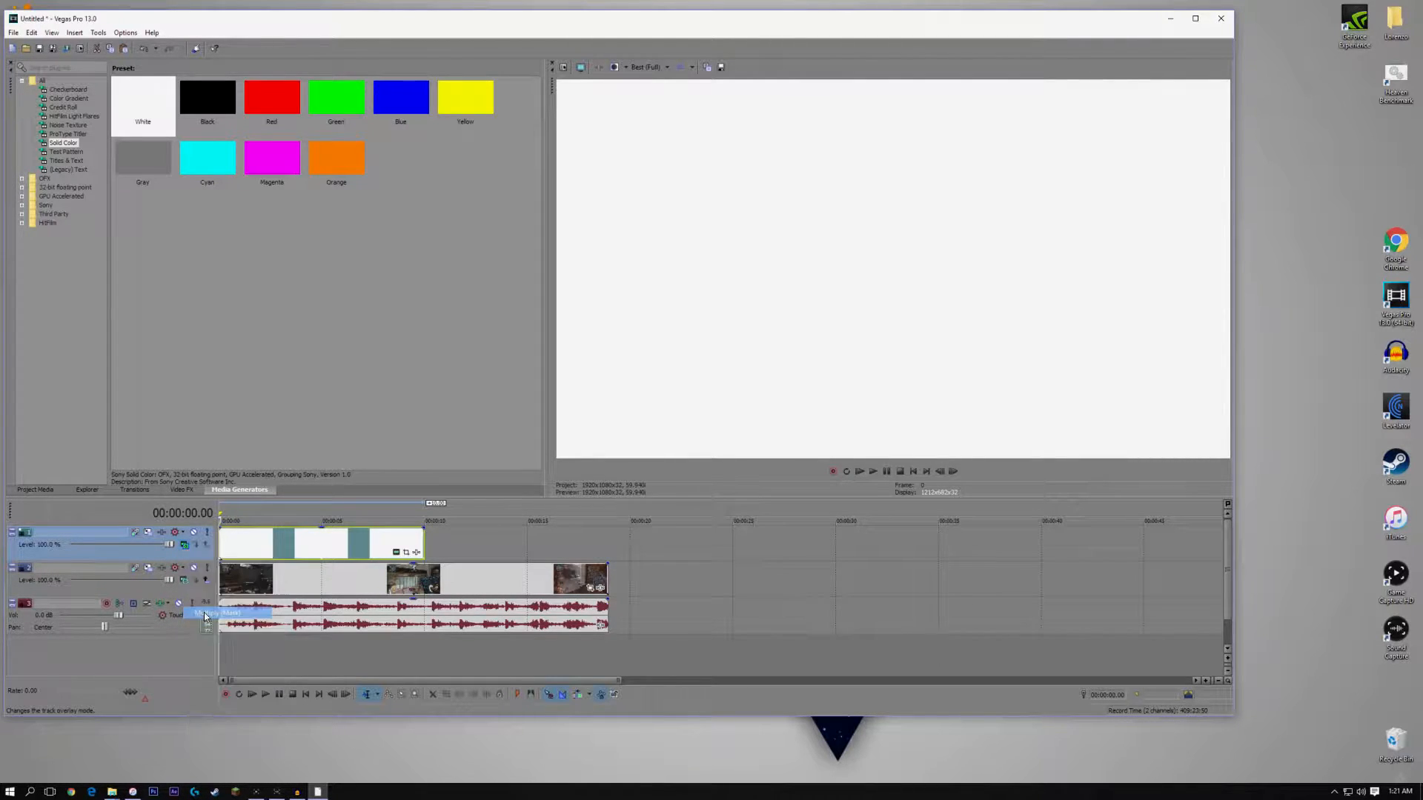
click(406, 553)
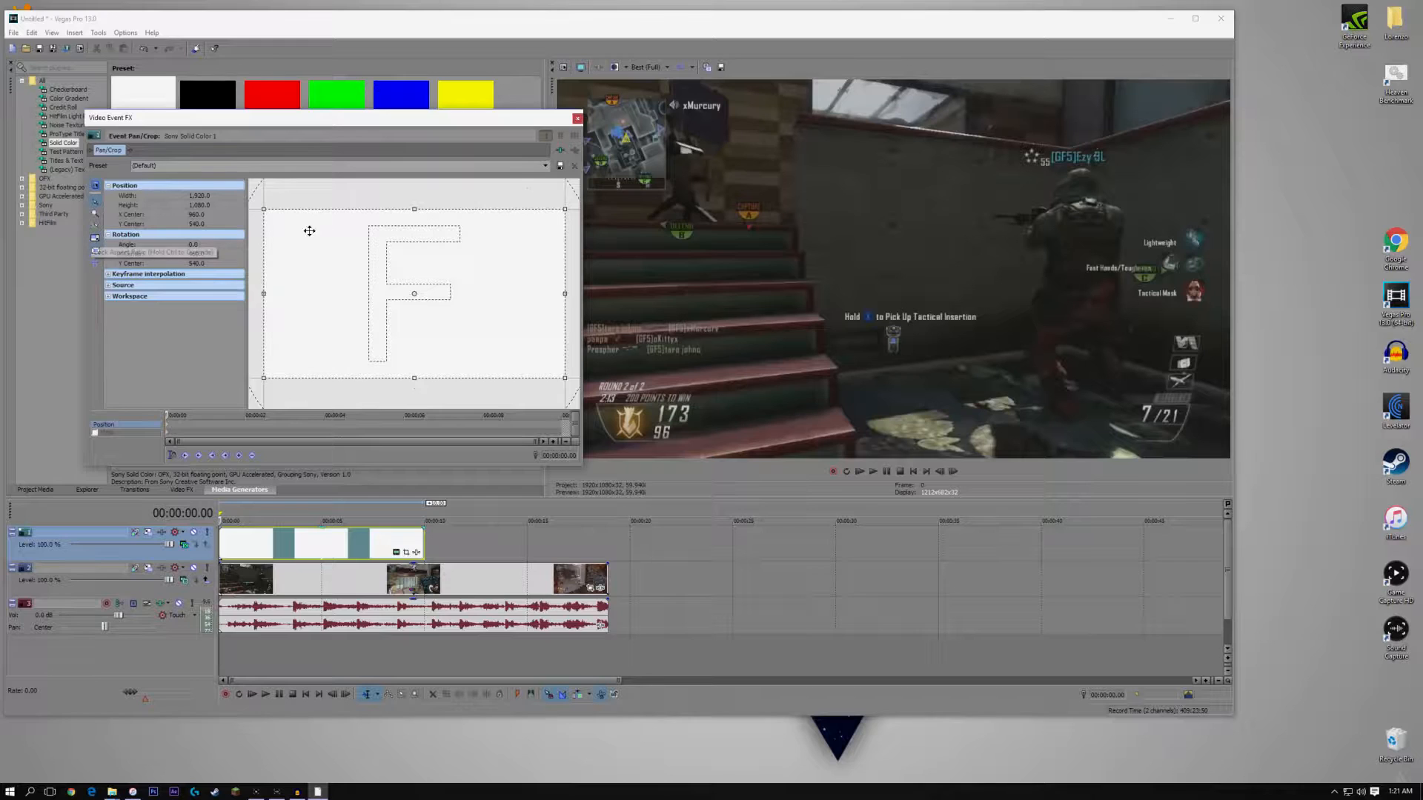
mouse_move(413, 211)
mouse_down()
mouse_move(424, 281)
mouse_move(430, 214)
mouse_move(432, 226)
mouse_up()
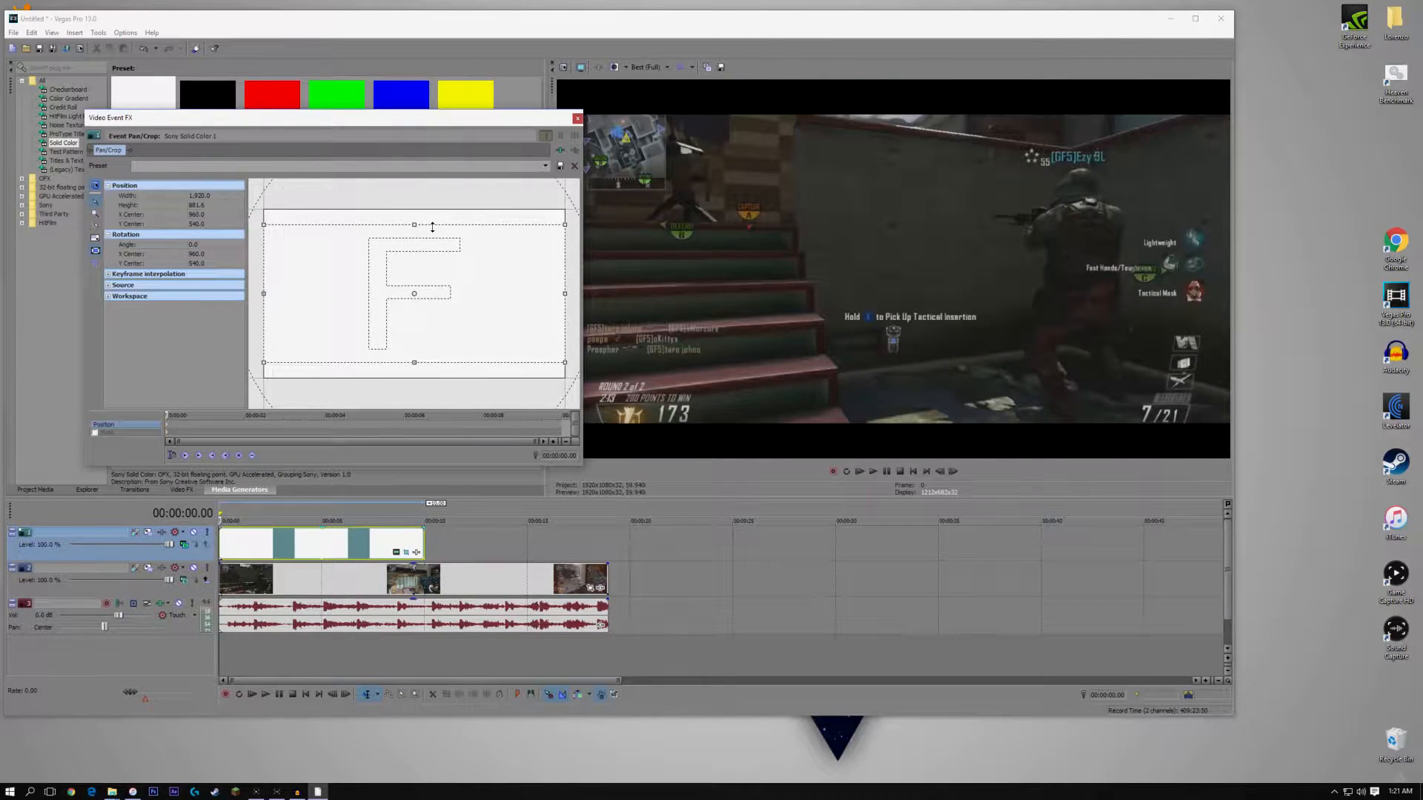
click(578, 117)
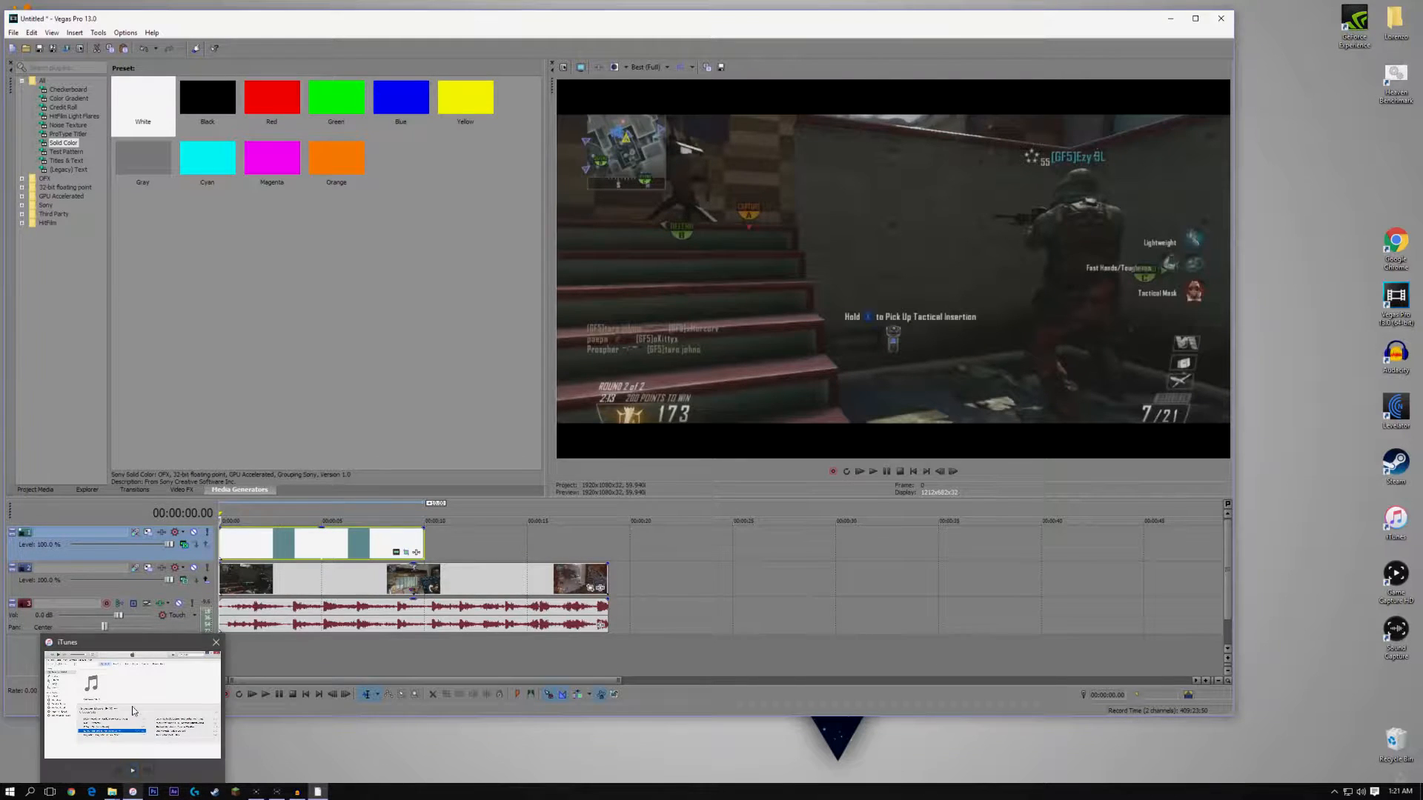
Add the selected iTunes song at the timeline start on a new audio track below the gameplay audio
click(137, 718)
drag(659, 581, 224, 651)
scroll(458, 646, down, 5)
Play the song from several points to locate where the wanted section begins
click(485, 646)
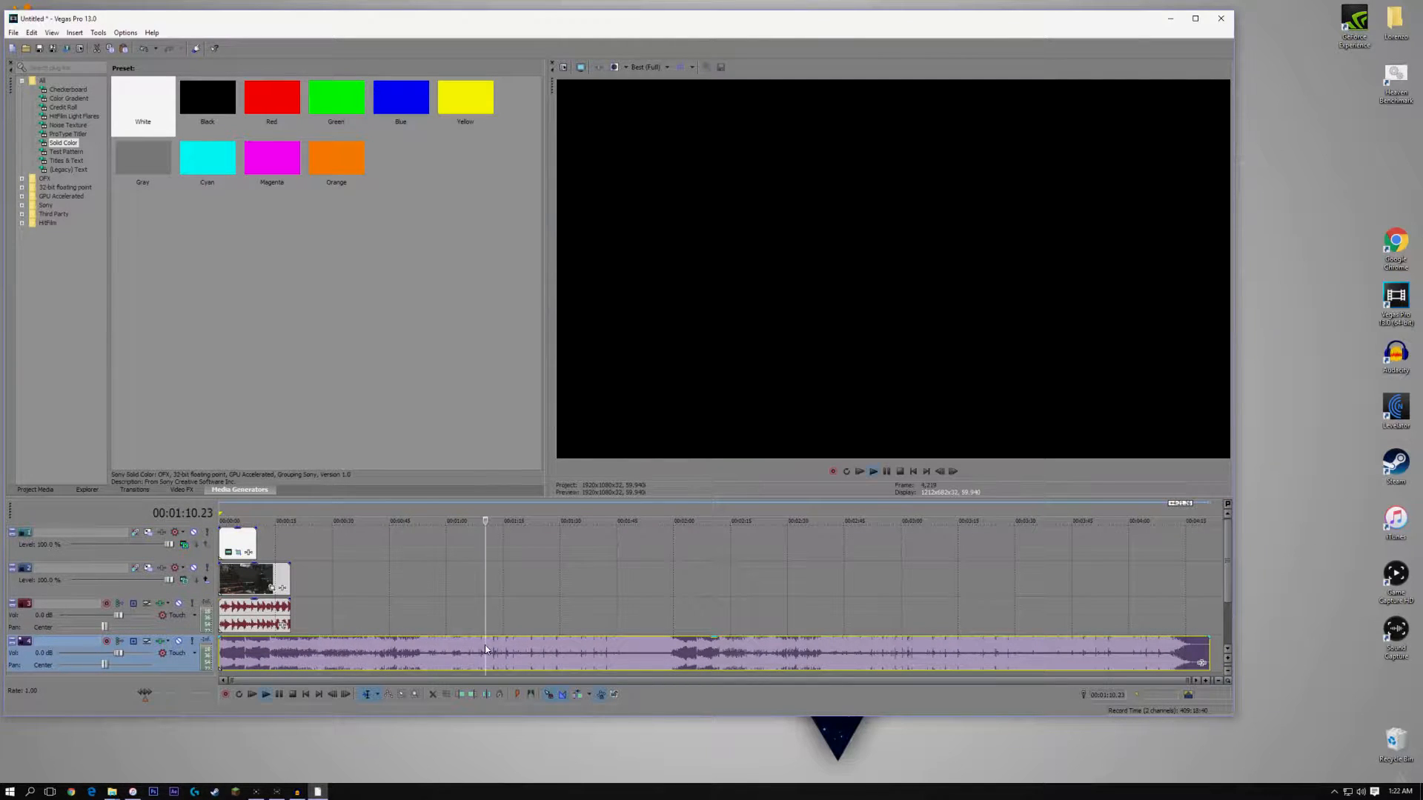
click(416, 647)
key(space)
scroll(417, 647, up, 4)
scroll(656, 659, down, 4)
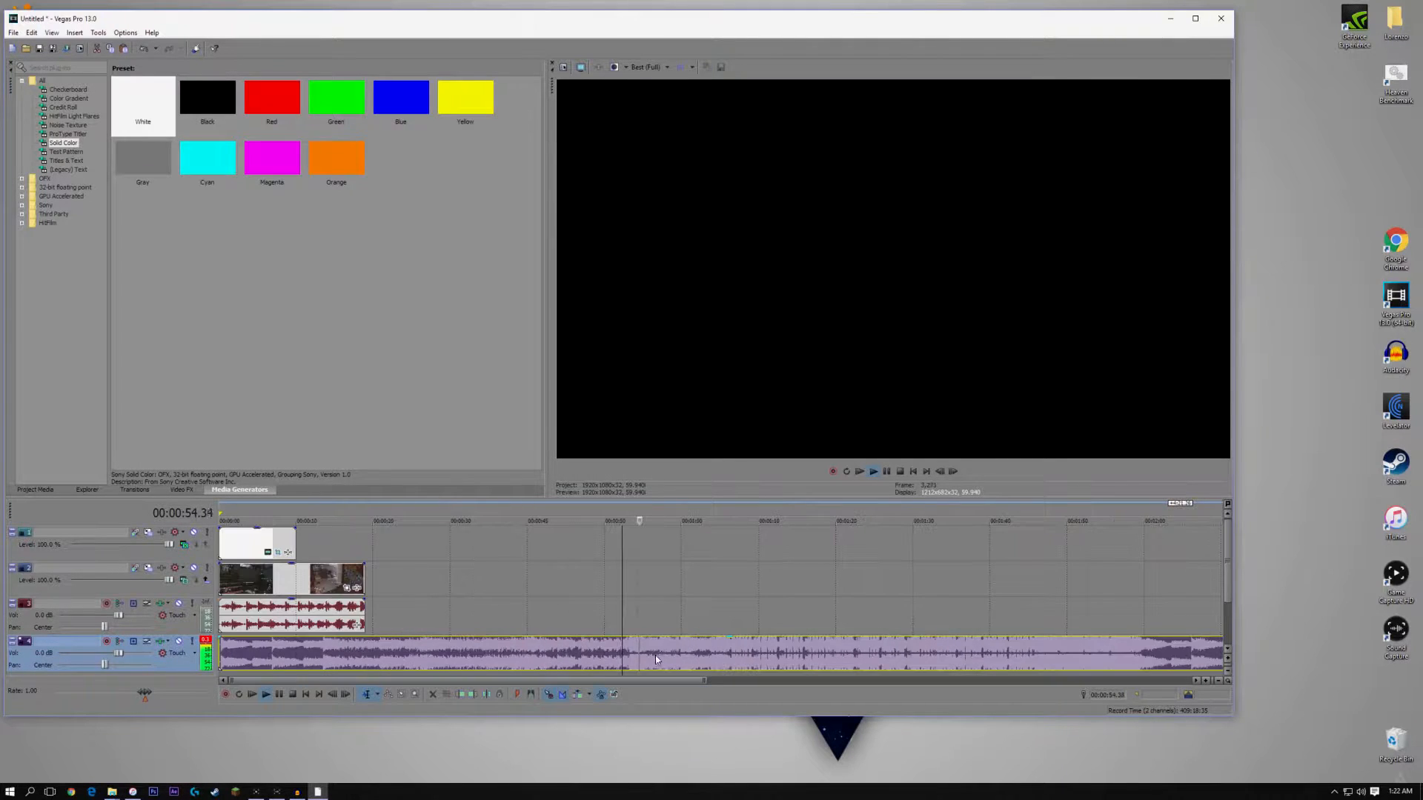
click(725, 652)
key(space)
click(620, 649)
click(731, 650)
click(649, 653)
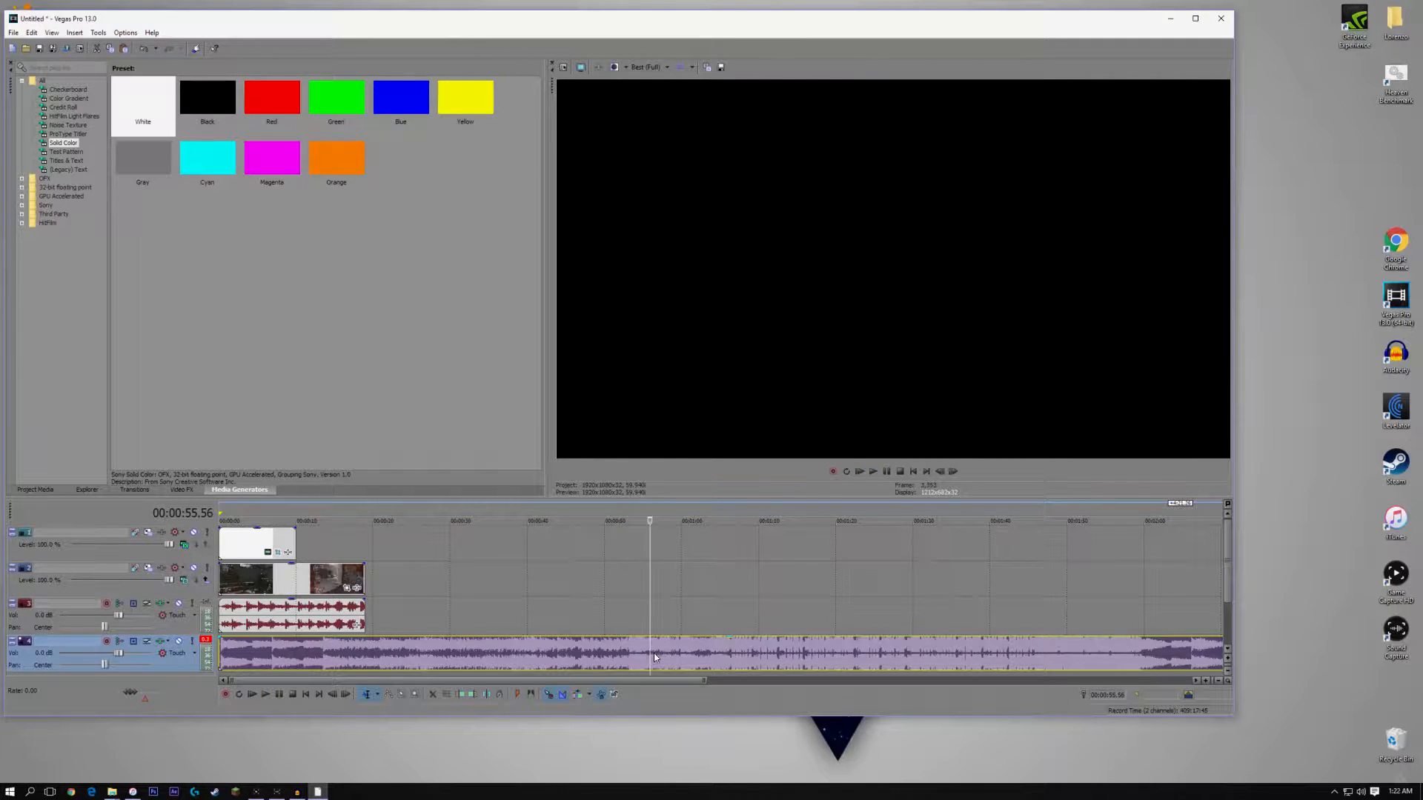
Split the song at 00:00:55.56, delete the part before the cut and move the remainder to the timeline start
key(s)
right_click(621, 650)
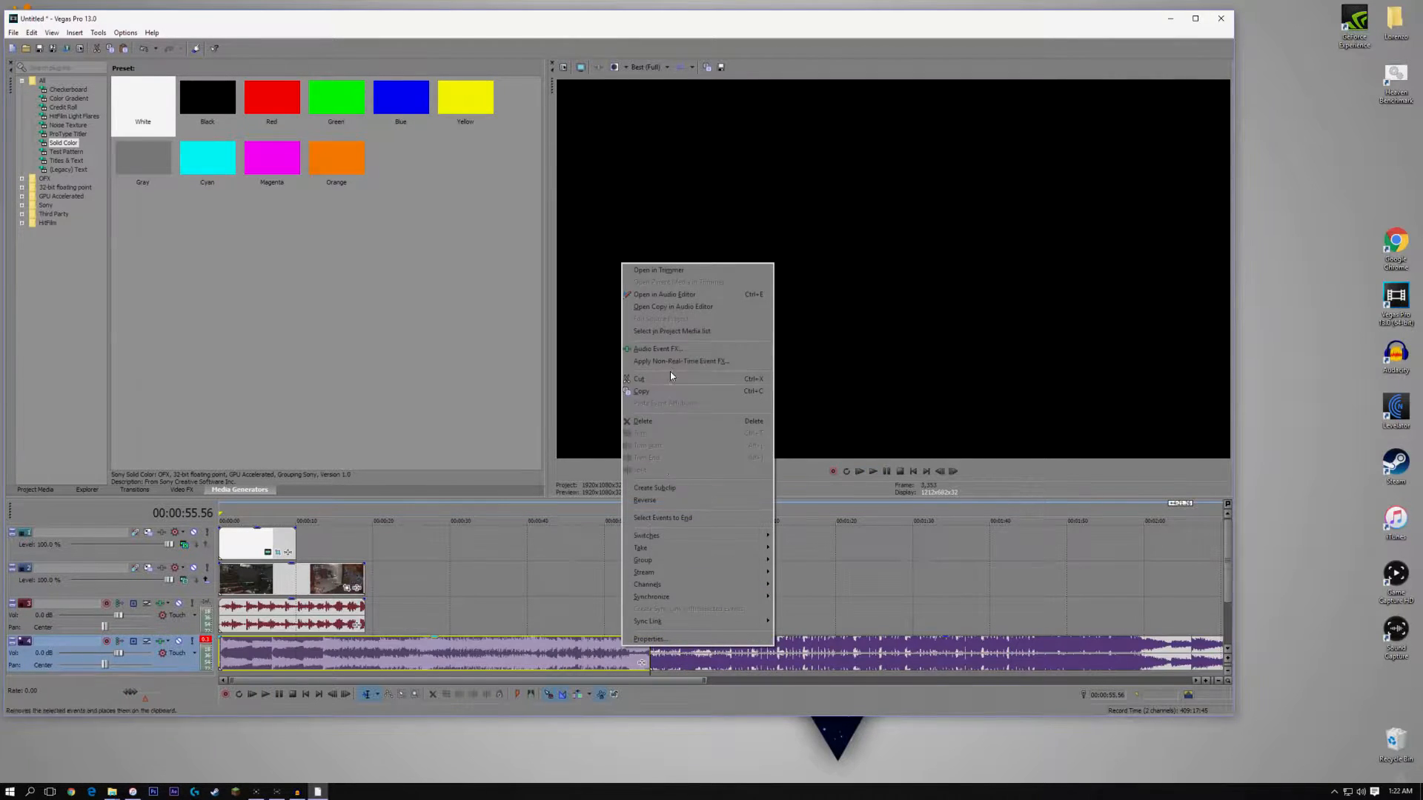
click(654, 420)
scroll(665, 563, down, 2)
drag(621, 654, 366, 662)
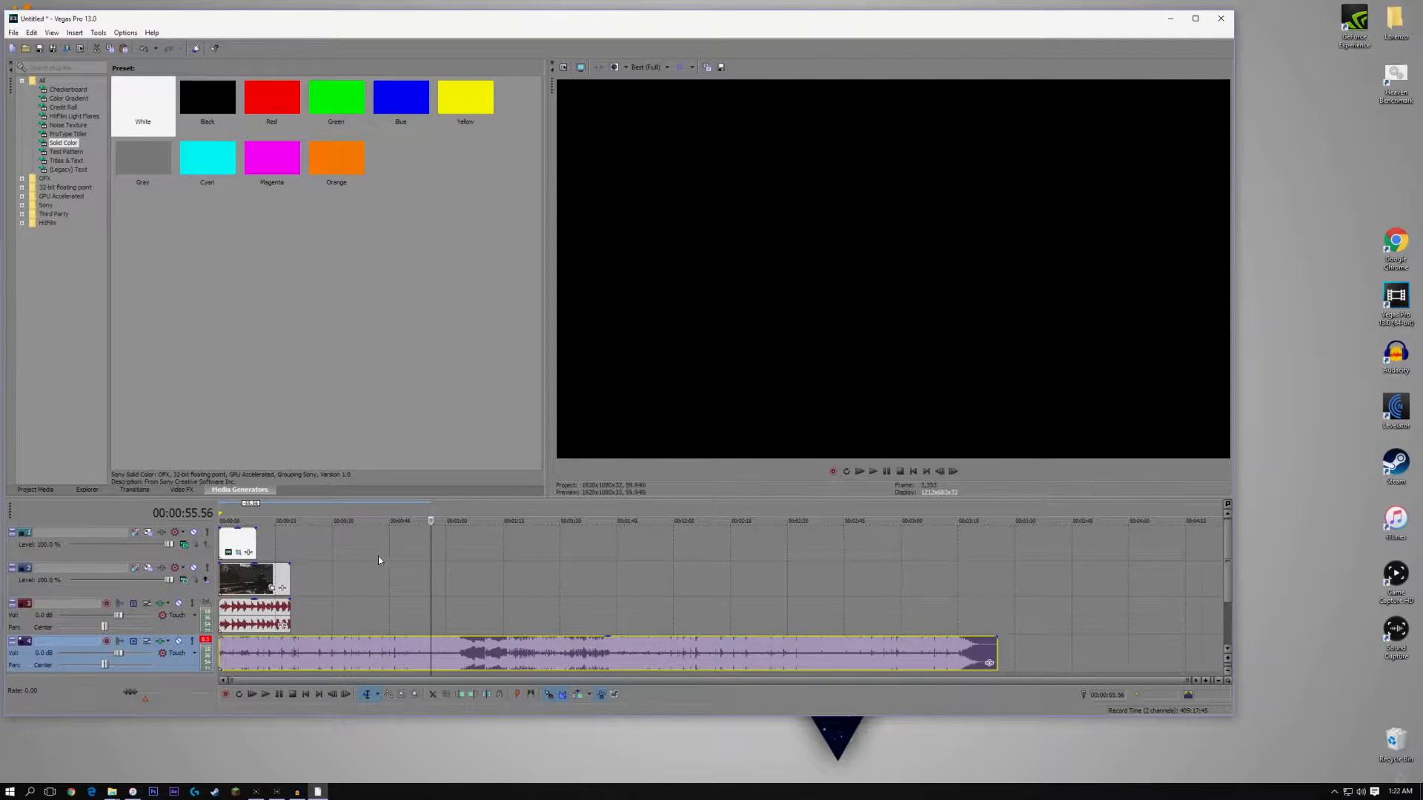
Play the beginning of the timeline to check the gameplay clip against the trimmed song
scroll(378, 560, up, 4)
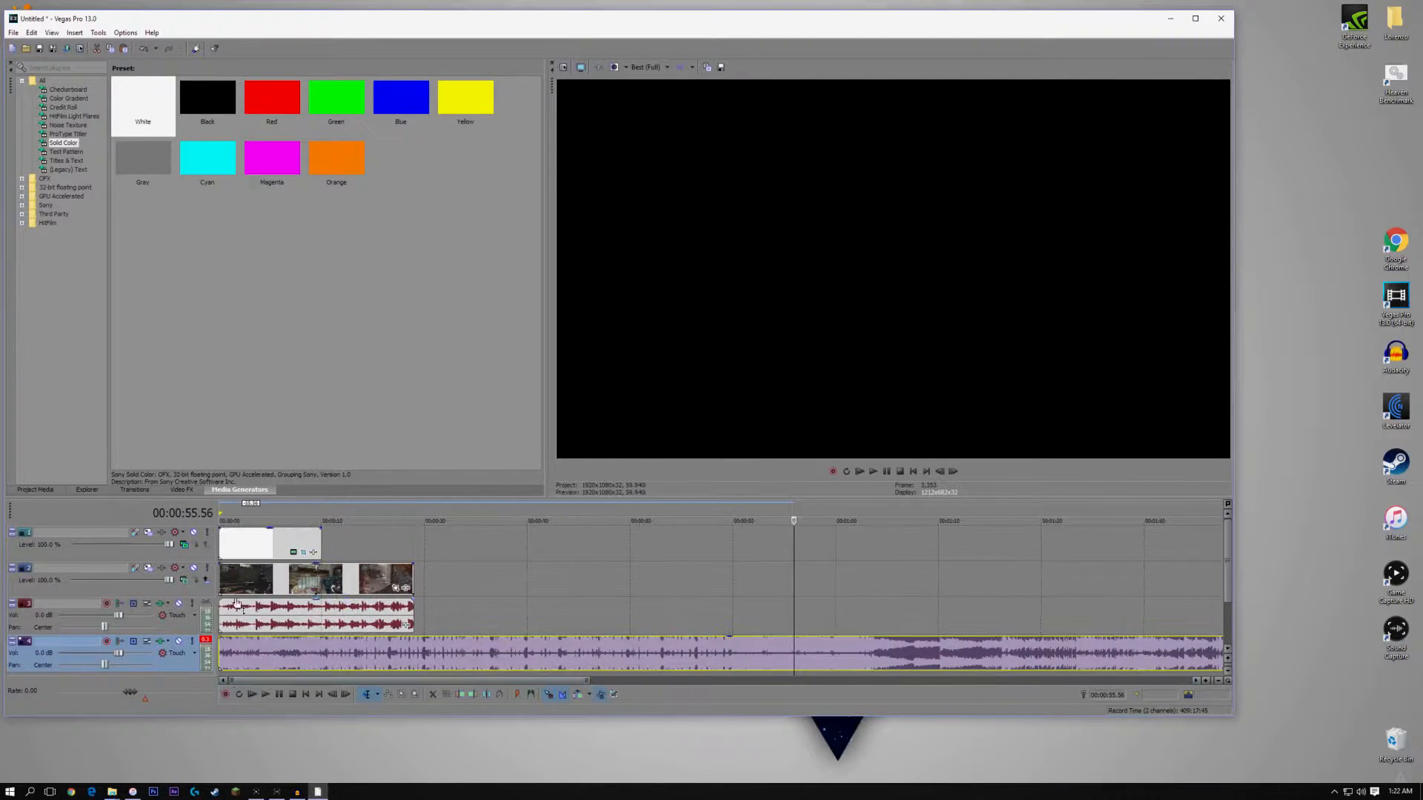
click(222, 576)
scroll(222, 576, up, 5)
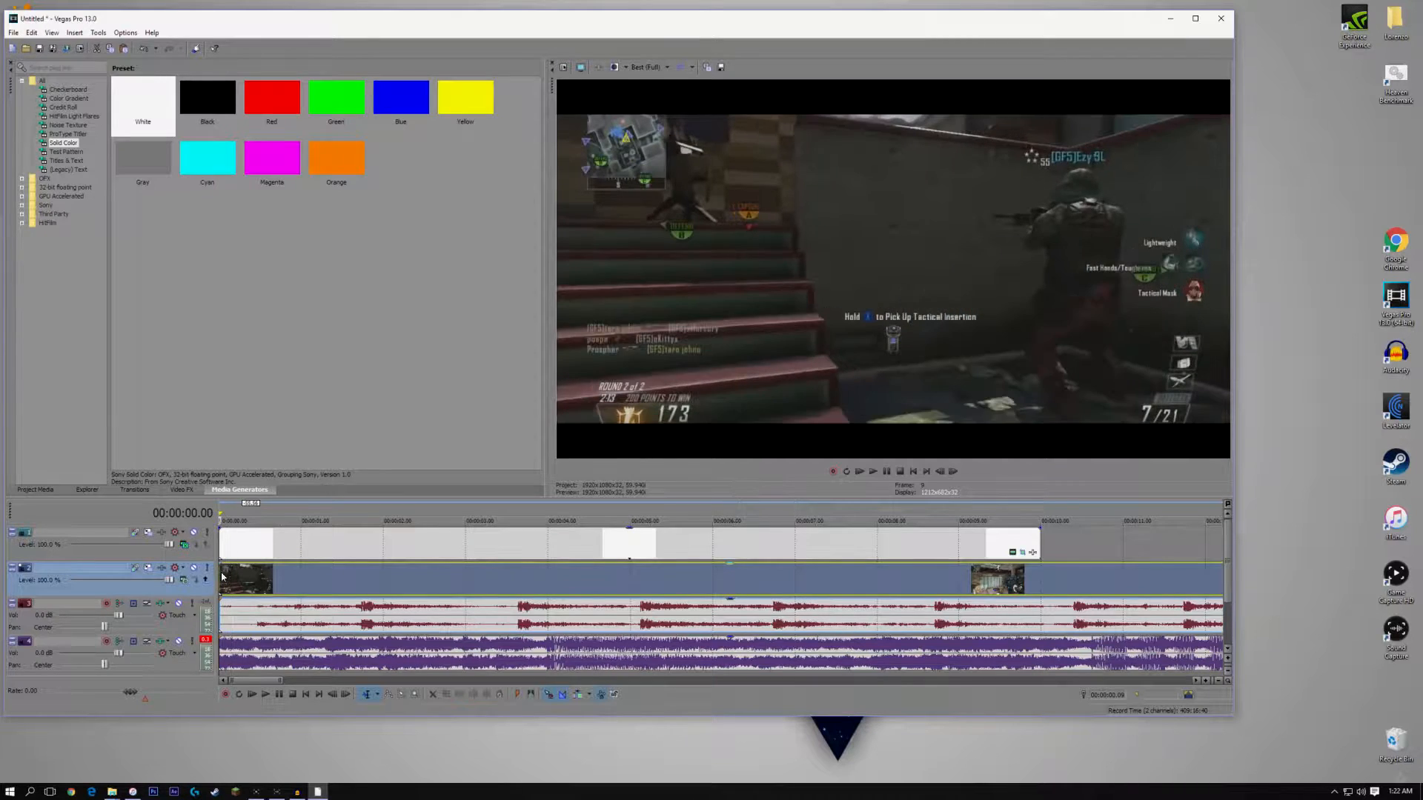
key(space)
key(space)
Add a cinematic clip from the Downloads folder to the timeline
mouse_move(112, 792)
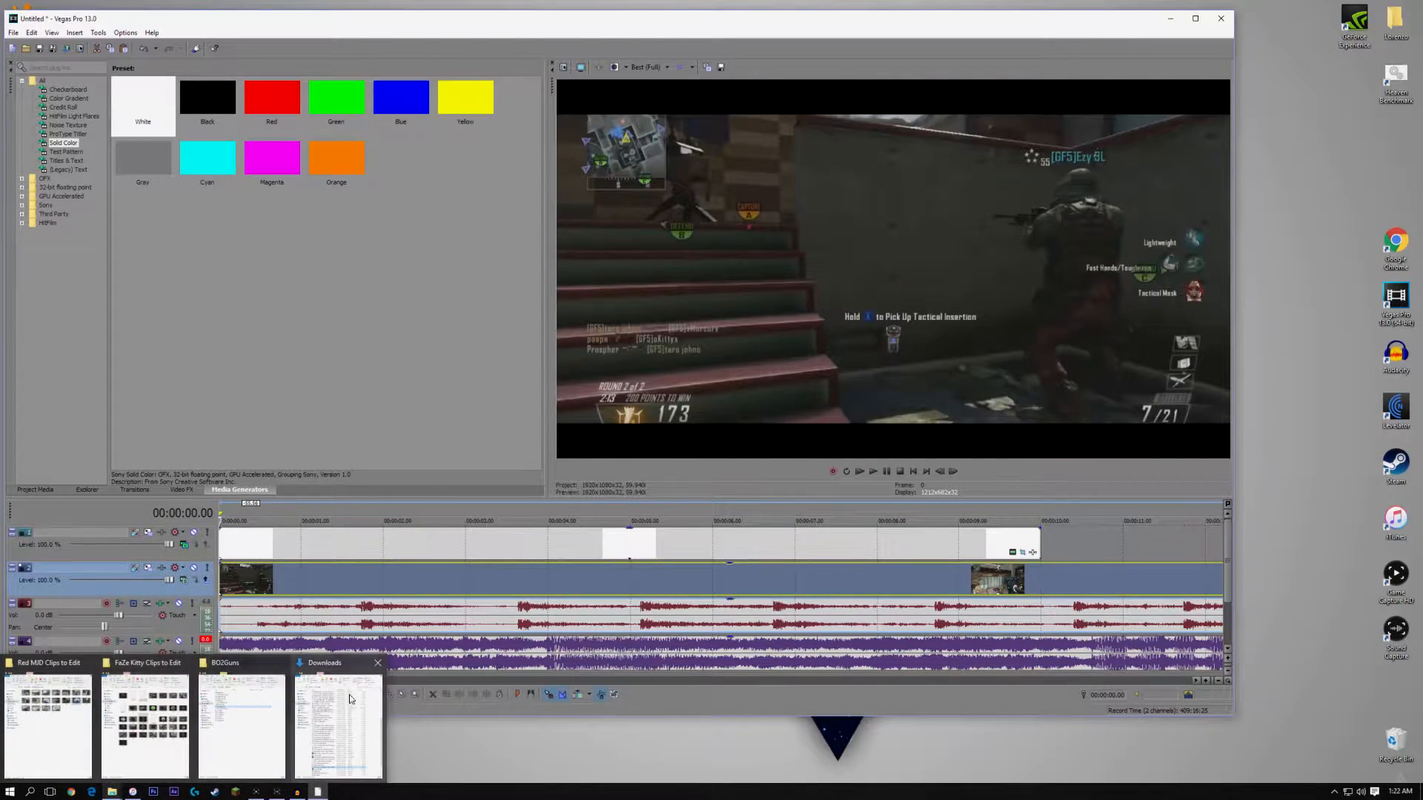
click(341, 719)
drag(1029, 641, 363, 643)
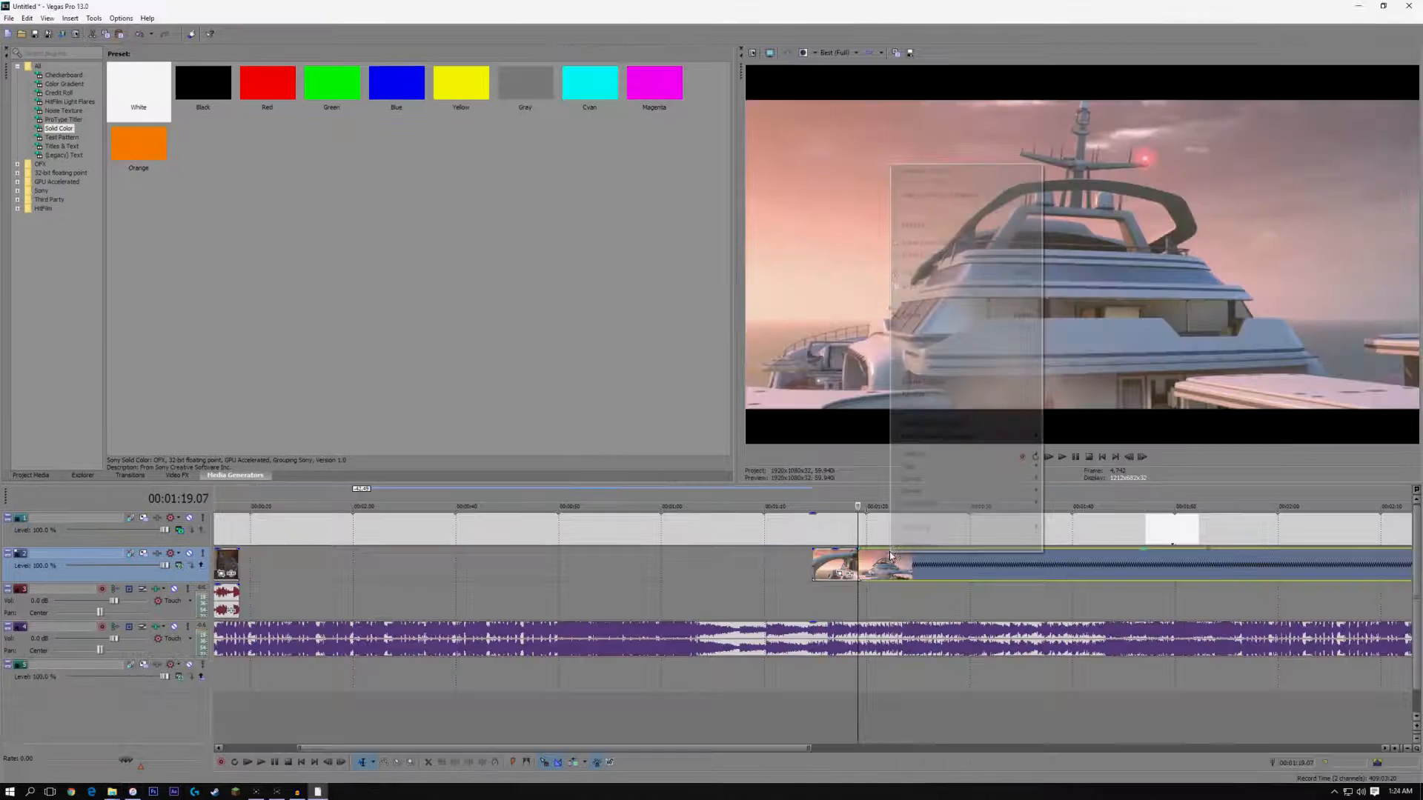
Delete the part of the yacht cinematic after the cut at 00:01:19.07 and move the kept piece just after the gameplay clip
right_click(889, 563)
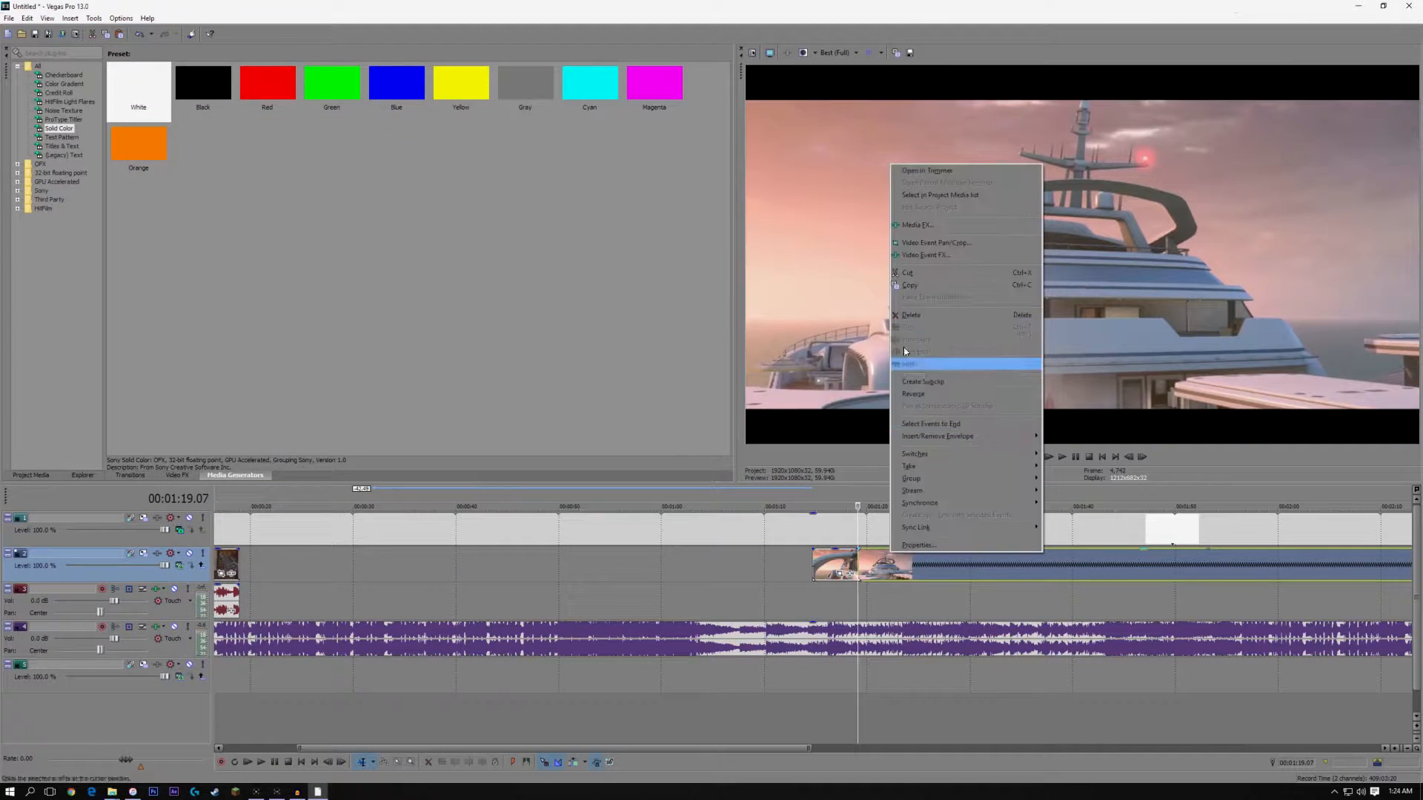
click(898, 316)
drag(822, 562, 267, 571)
scroll(267, 579, down, 3)
scroll(249, 569, up, 5)
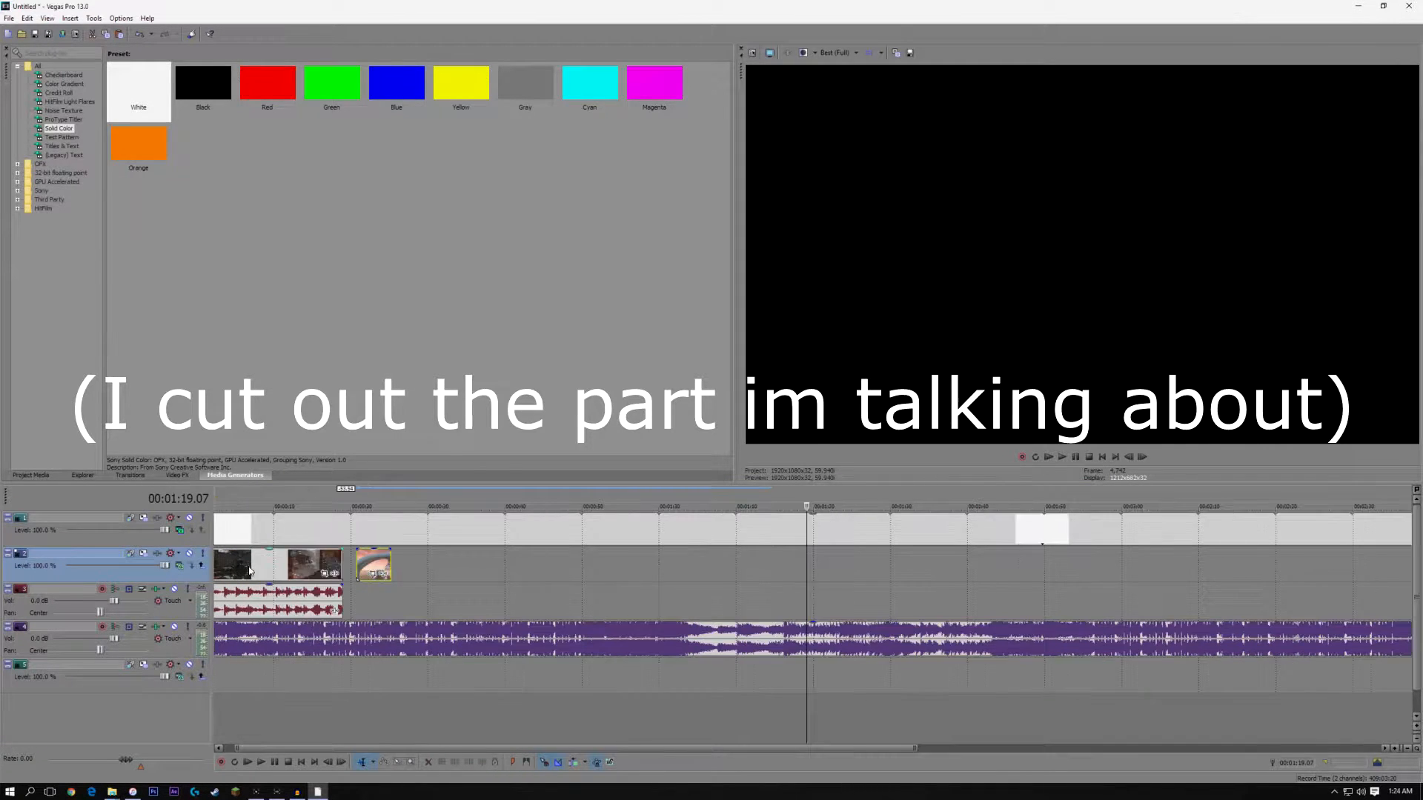
Arrange the yacht cinematic at the timeline start with the gameplay clip directly after it, and play the opening
drag(464, 749, 230, 727)
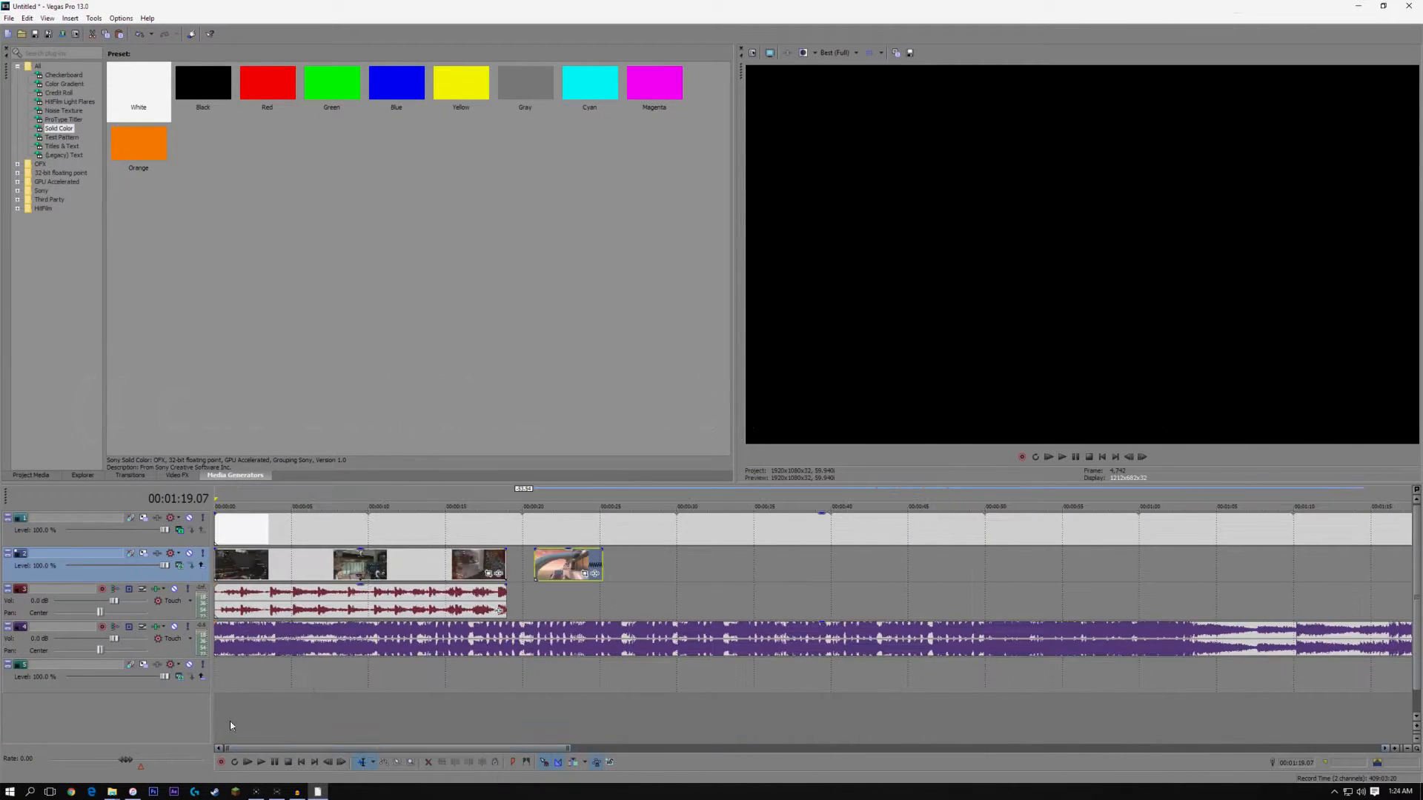
drag(295, 562, 692, 565)
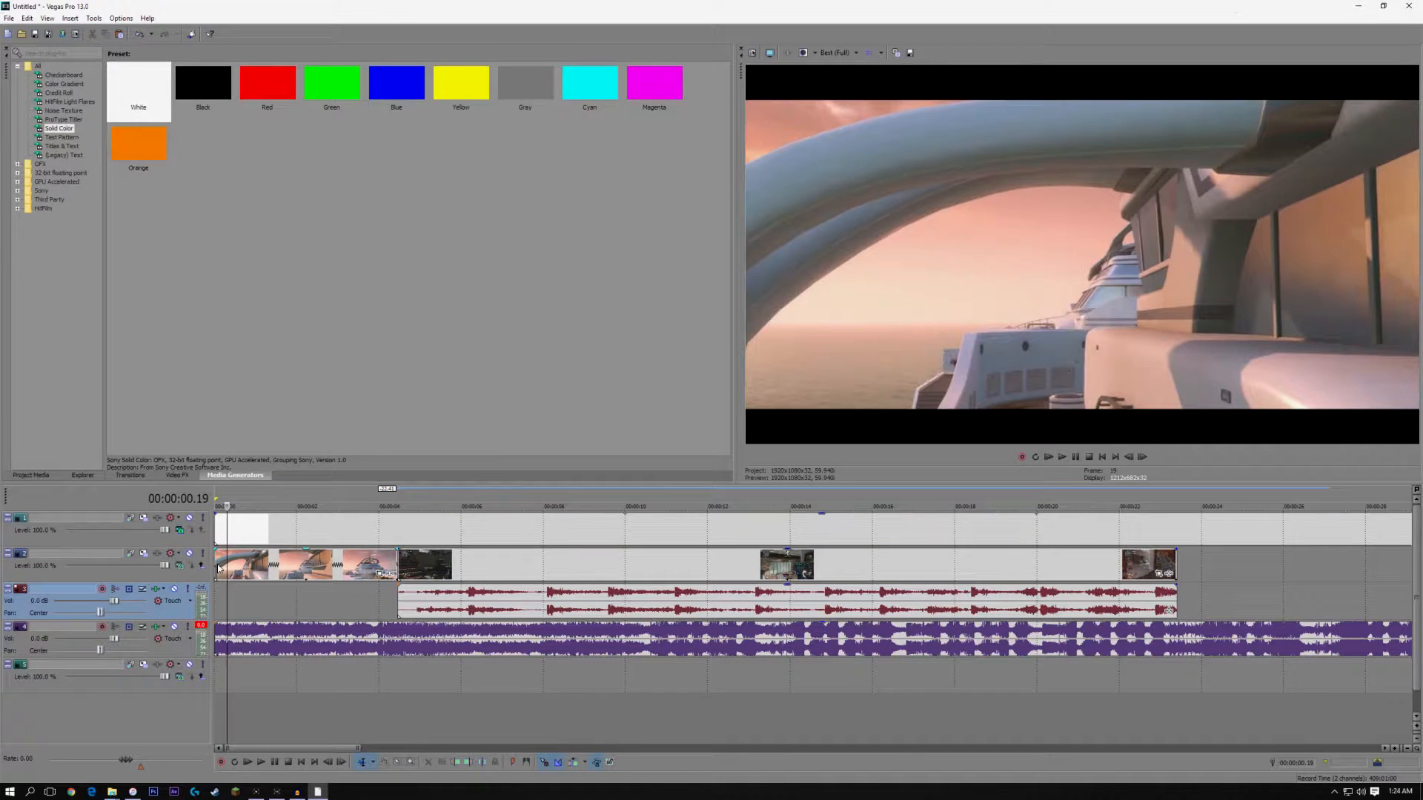
click(218, 565)
key(space)
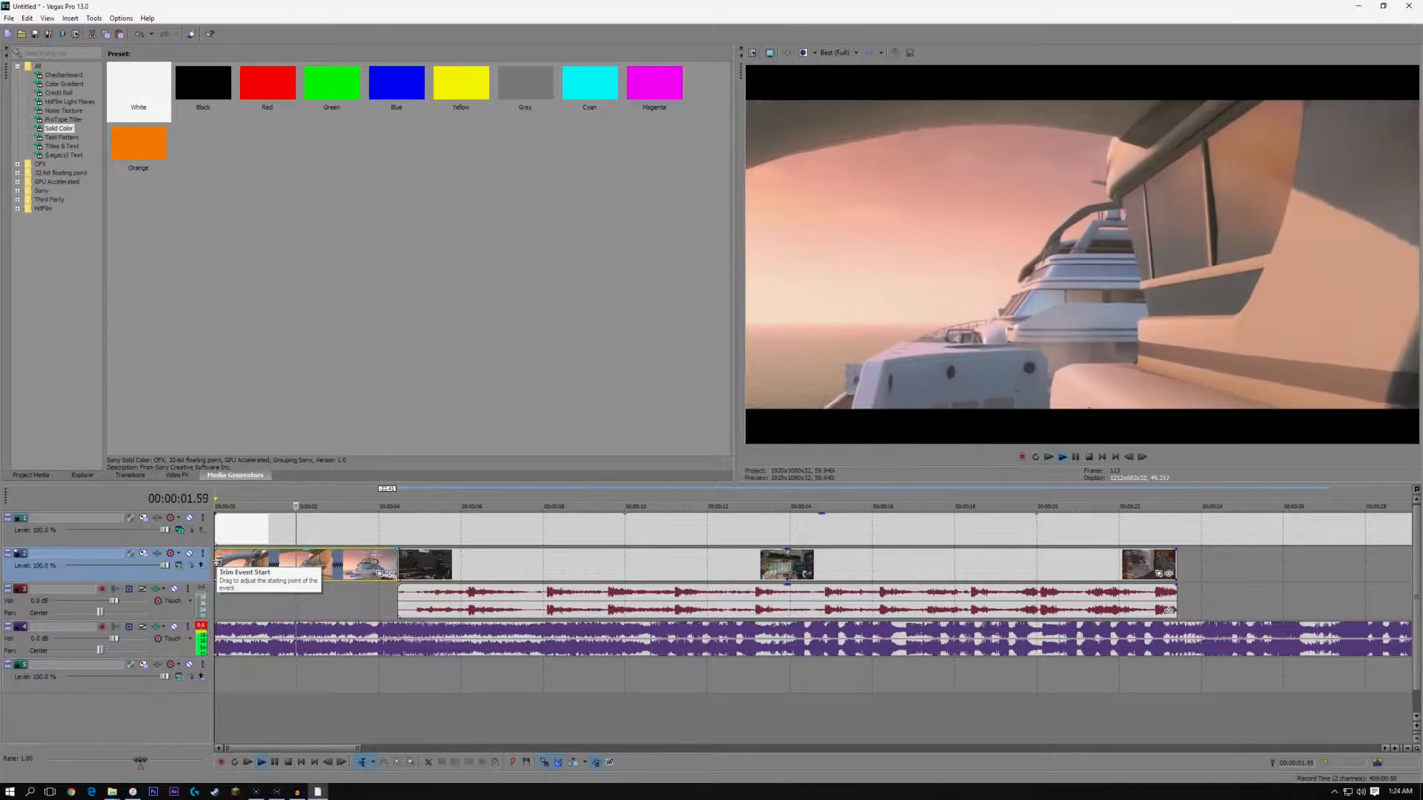
key(space)
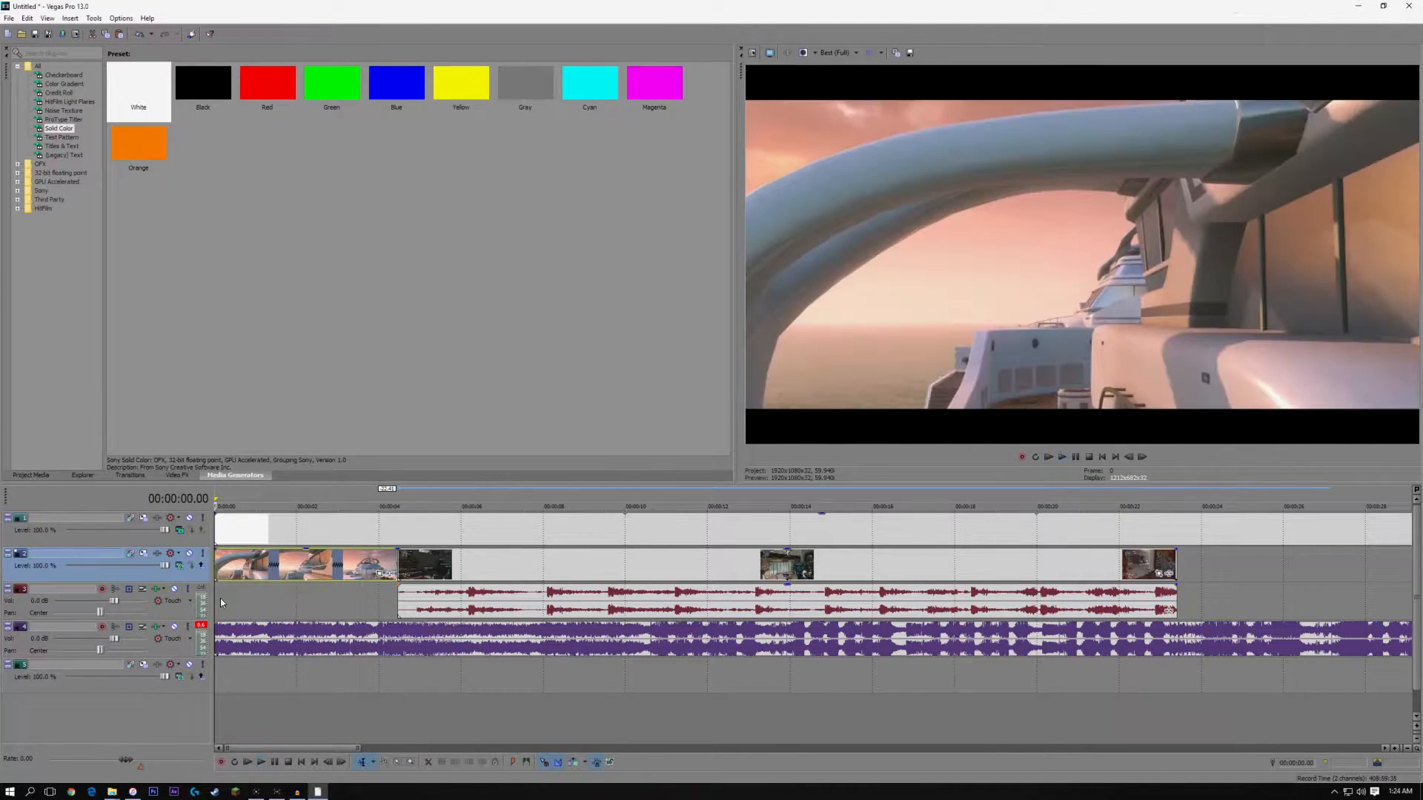
Narrow the track header area and disable resampling on the yacht cinematic at the start of the timeline
click(220, 598)
double_click(213, 598)
scroll(26, 625, down, 3)
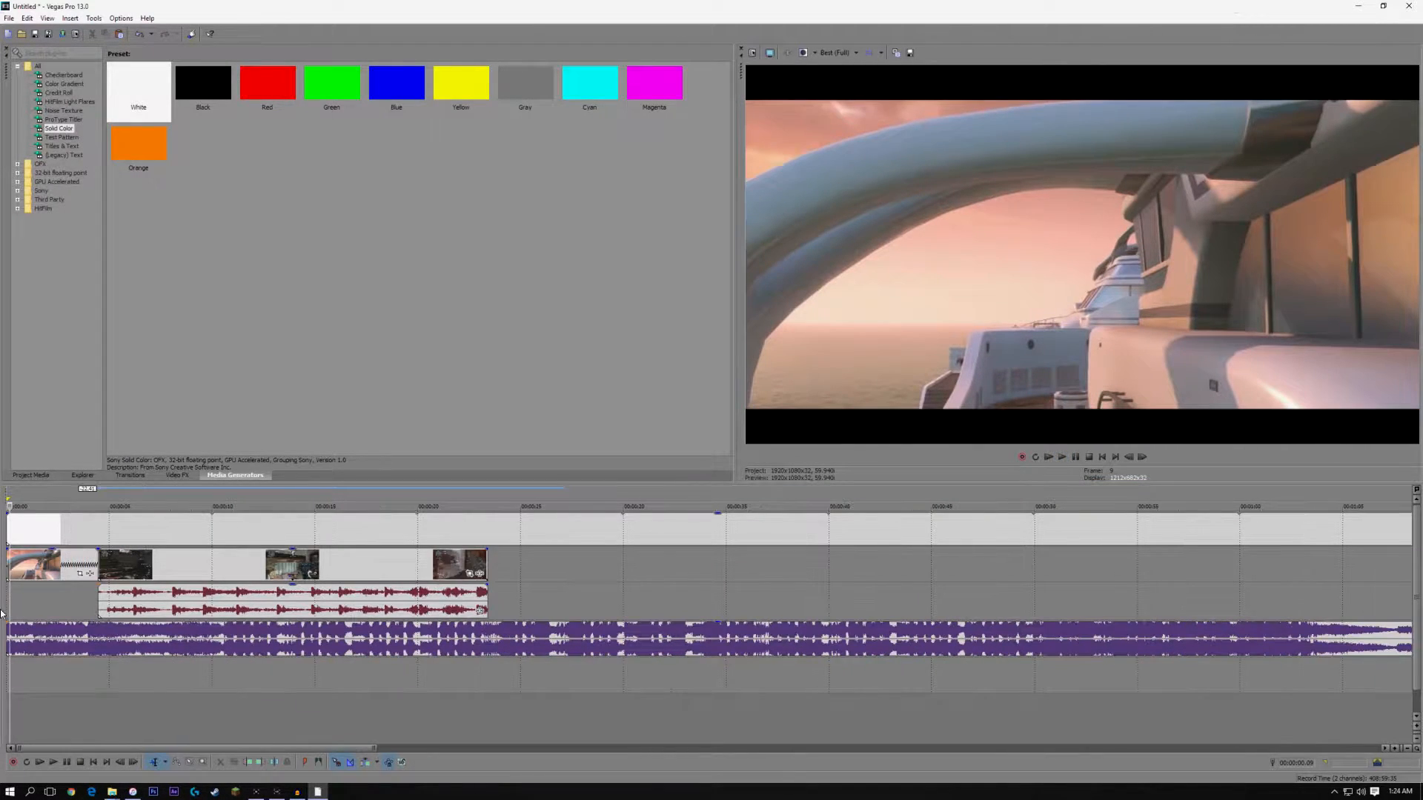
drag(5, 609, 190, 609)
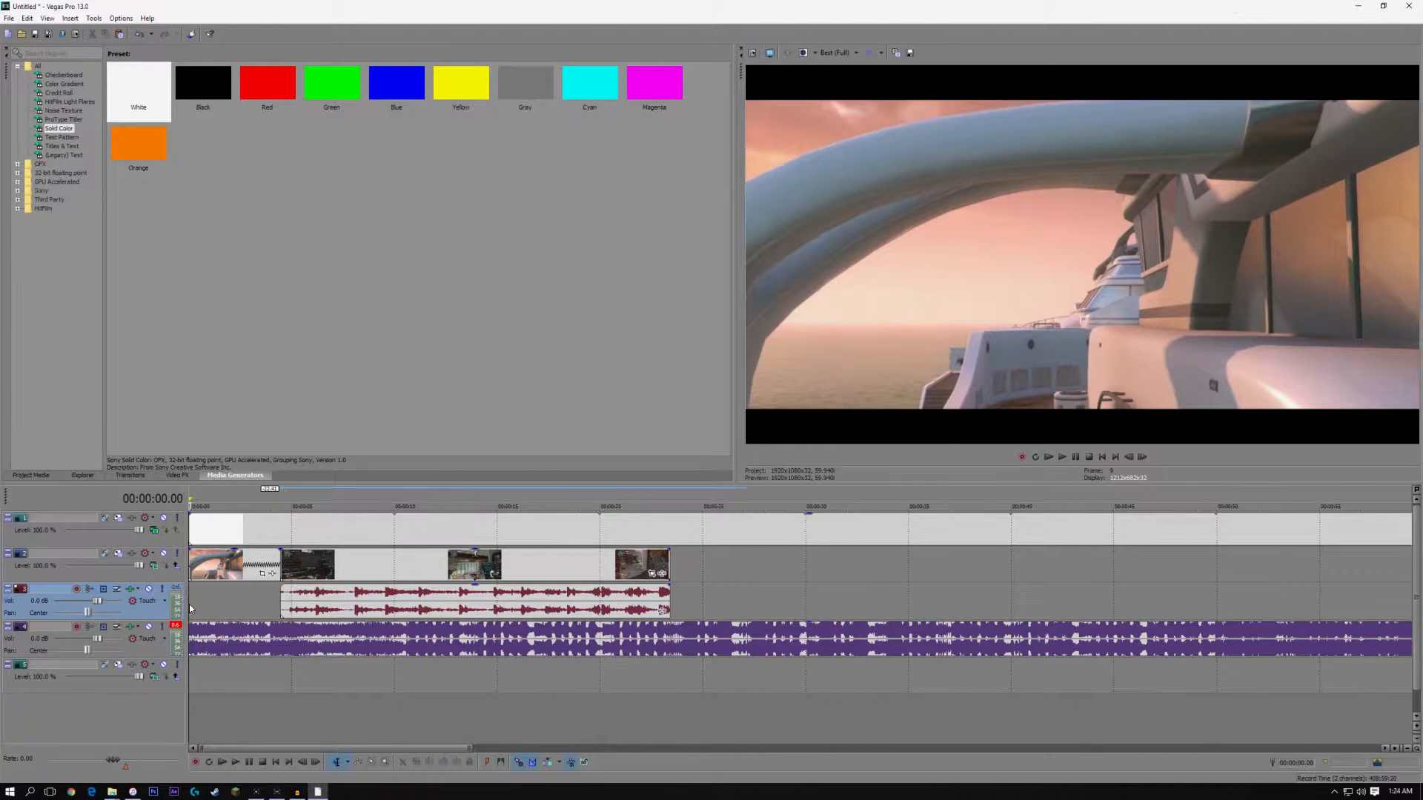
click(190, 608)
scroll(190, 609, up, 5)
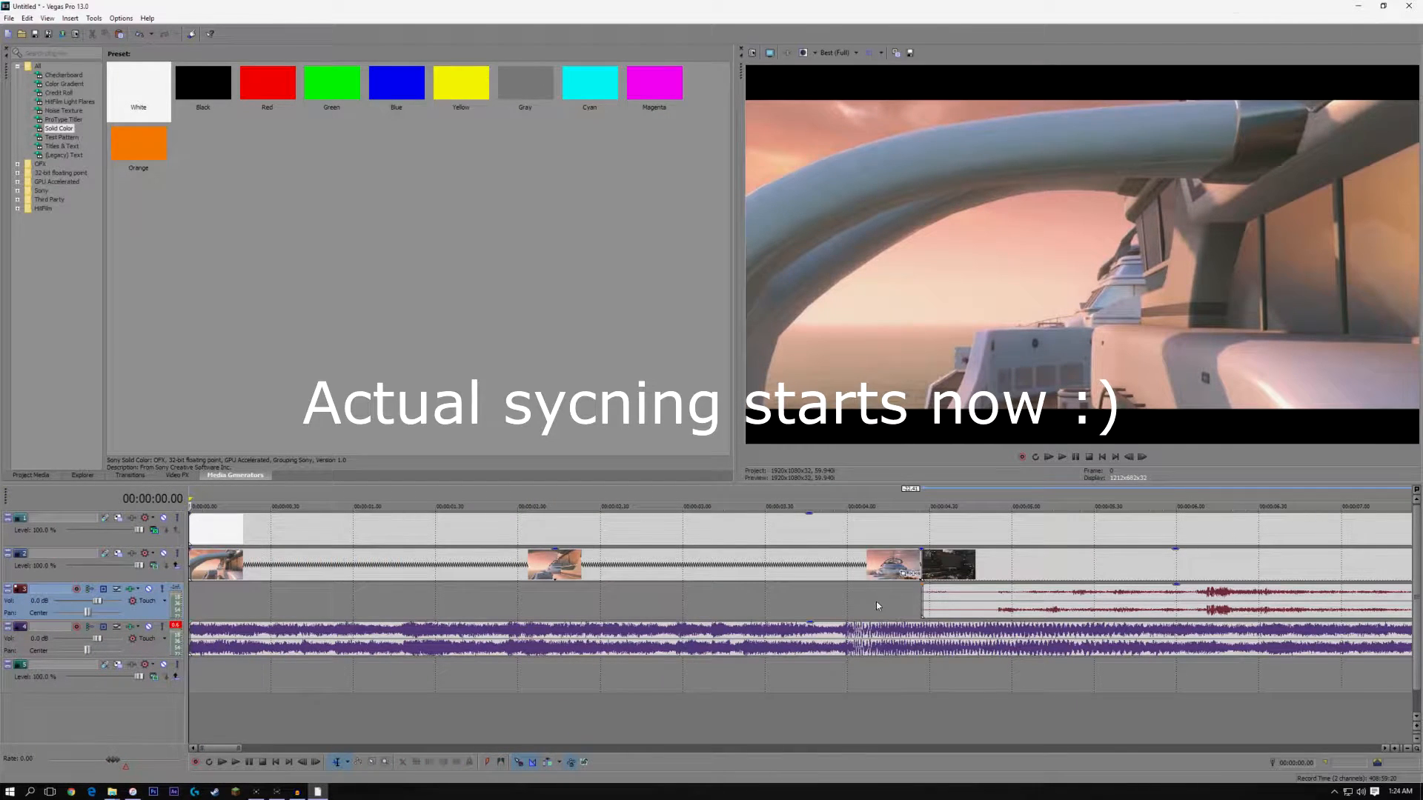
right_click(848, 569)
mouse_move(922, 466)
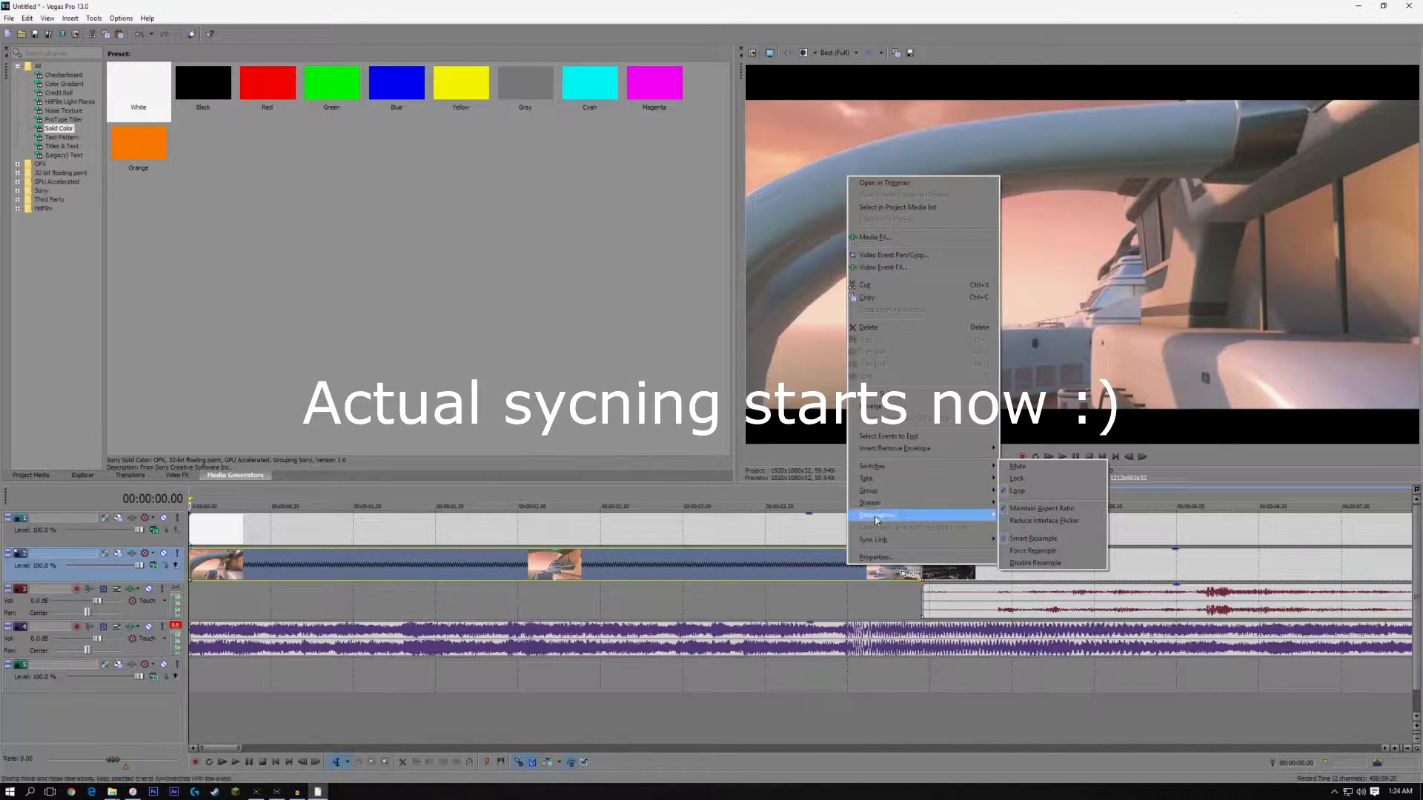
click(1038, 563)
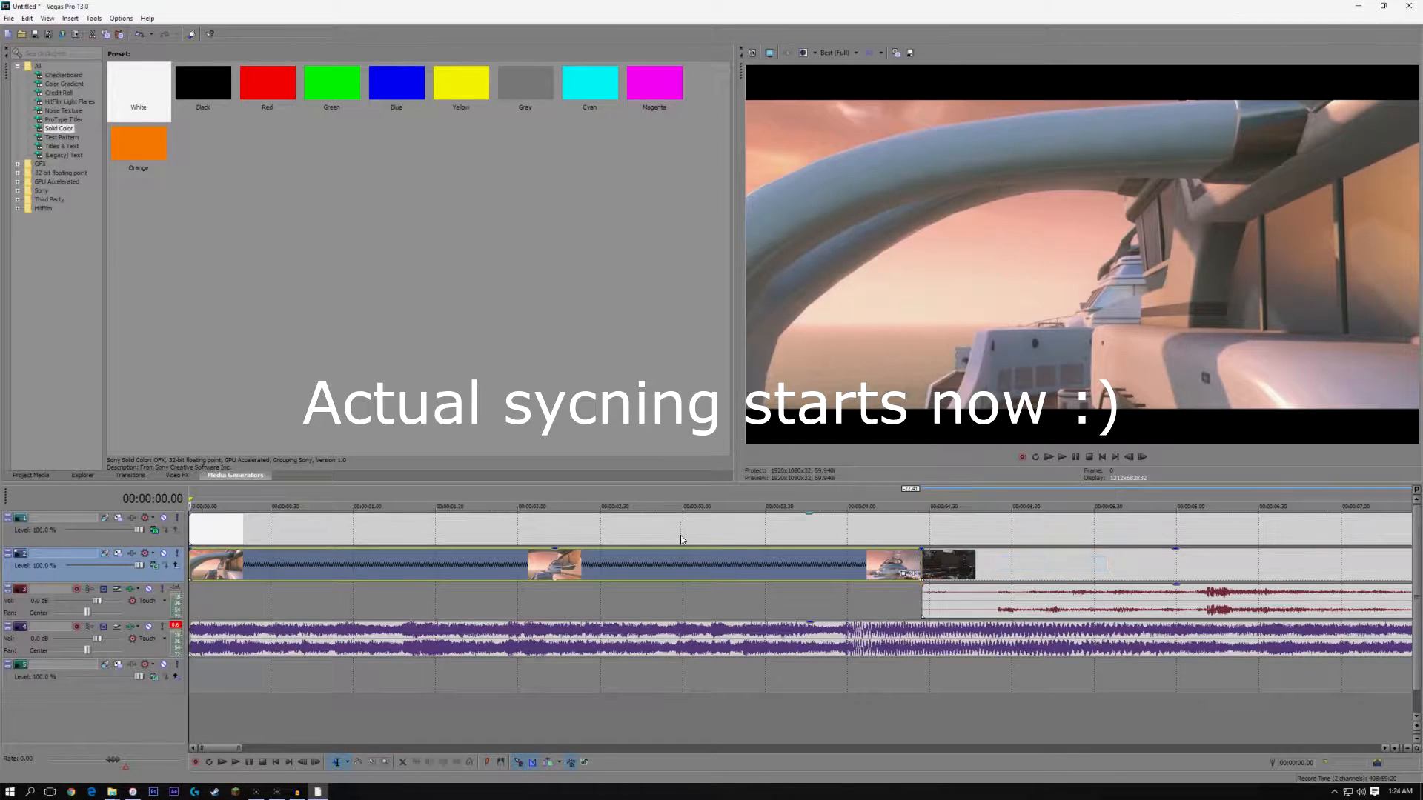
Insert a velocity envelope on the yacht cinematic clip
right_click(676, 558)
mouse_move(717, 442)
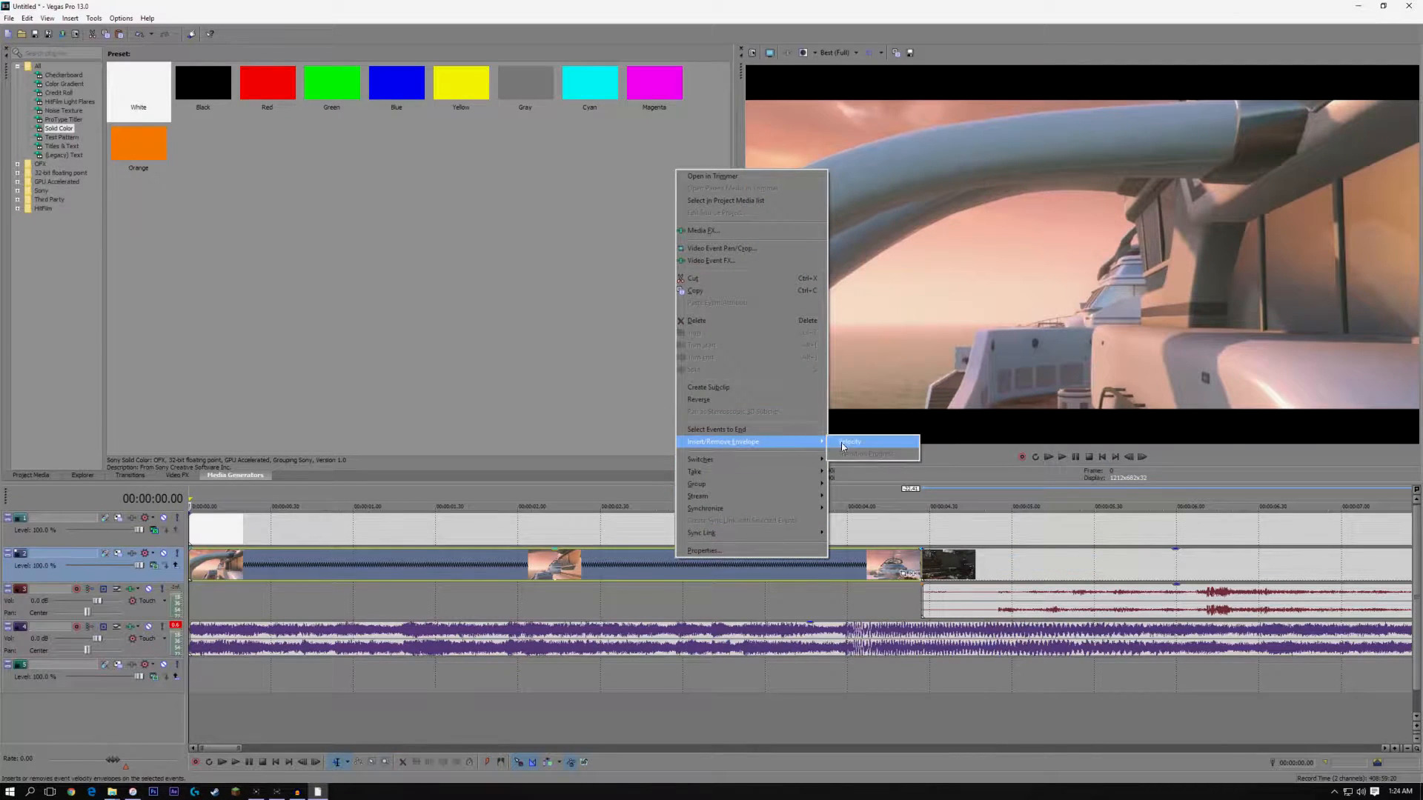
click(845, 443)
Play the opening and give the start of the song a fade-in of about half a second
key(space)
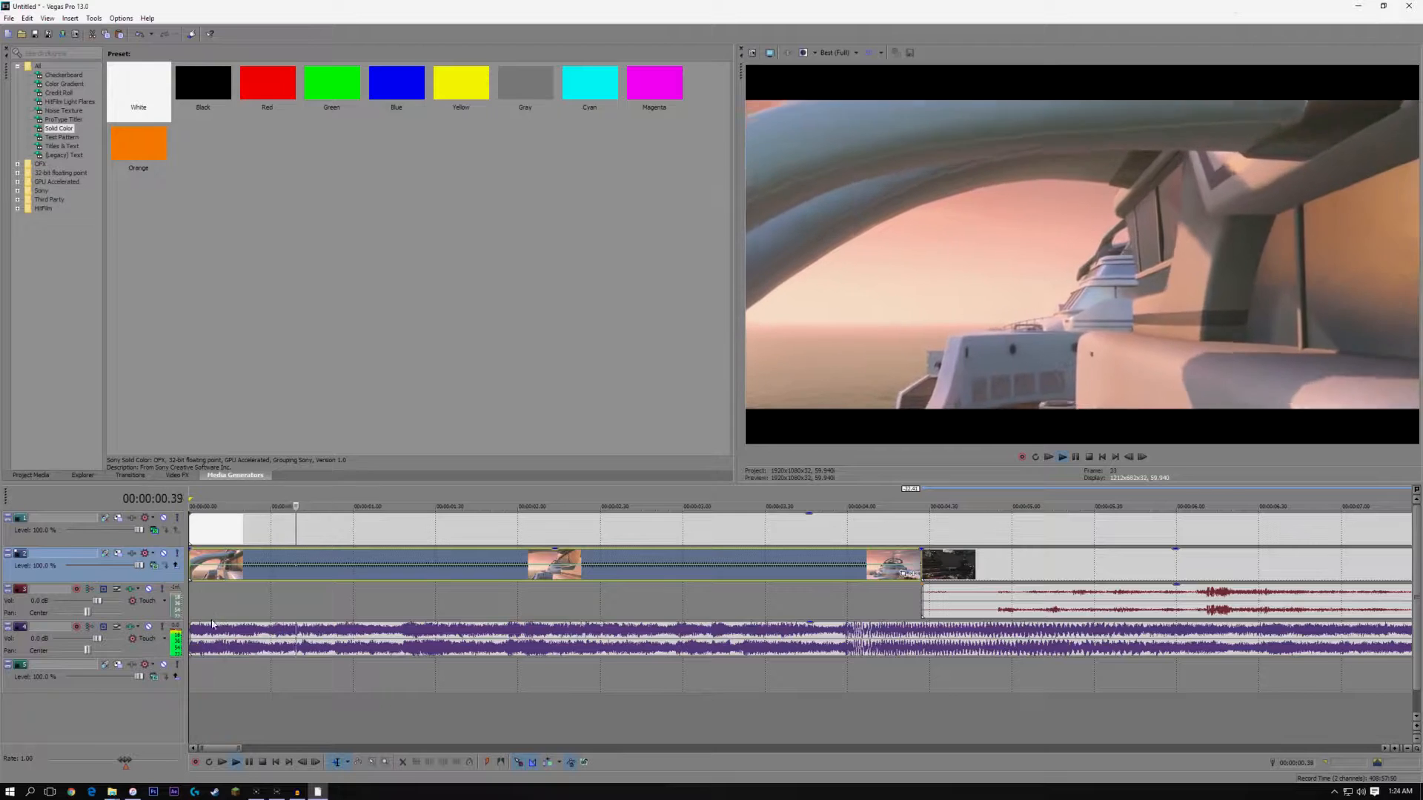
click(199, 622)
drag(199, 621, 285, 624)
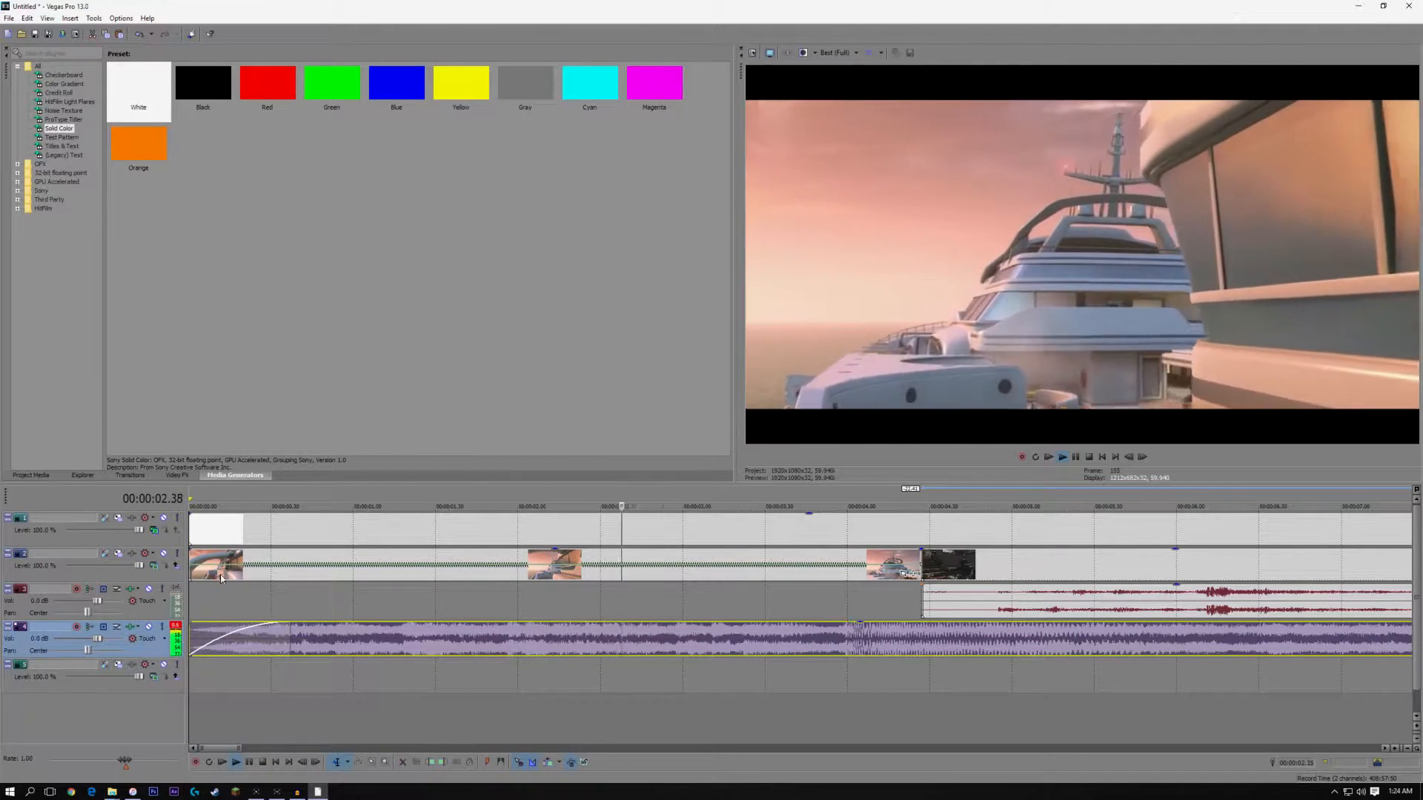
click(197, 558)
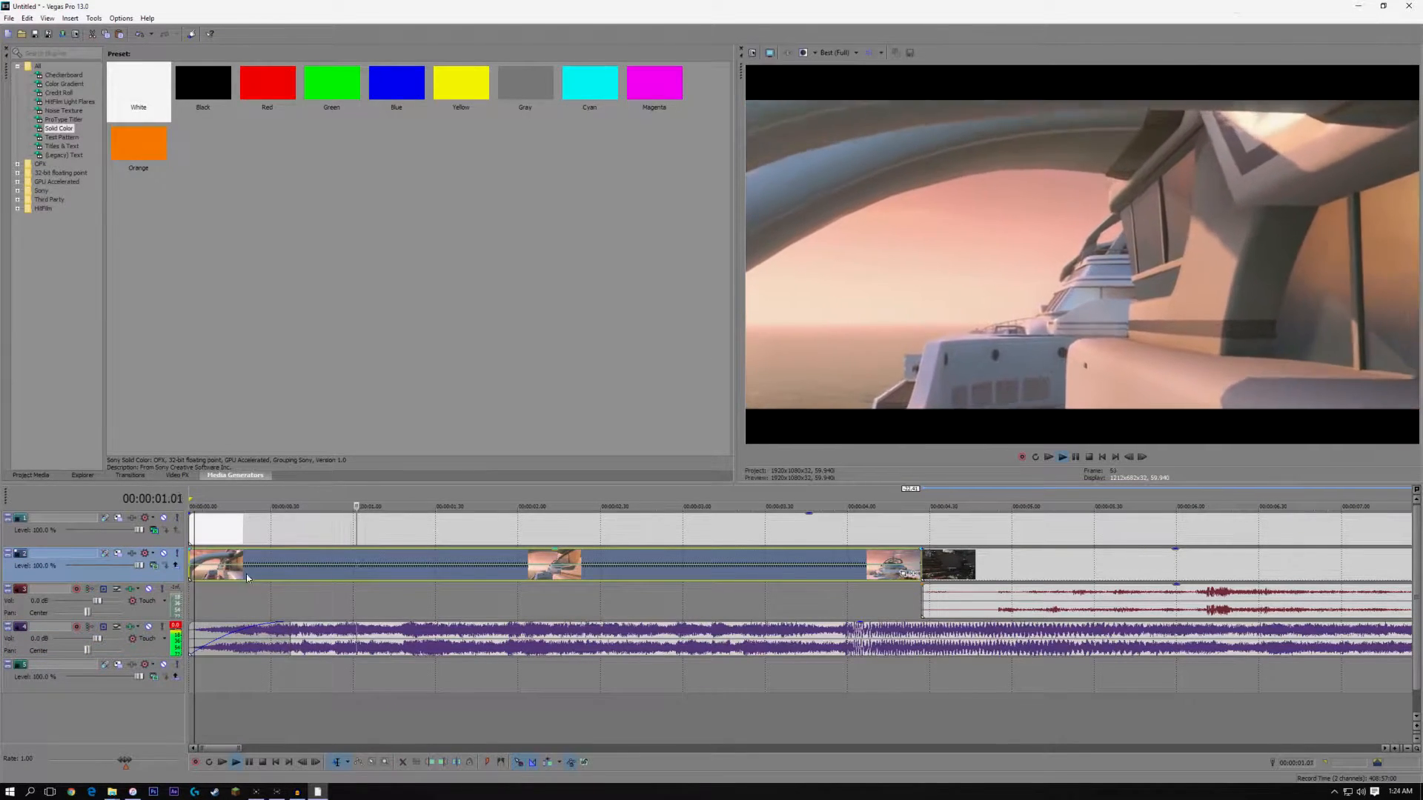
key(space)
Raise the yacht clip's starting velocity to about 231 % and add a velocity point at 00:00:01.42 set to 50% forward velocity
drag(196, 567, 188, 557)
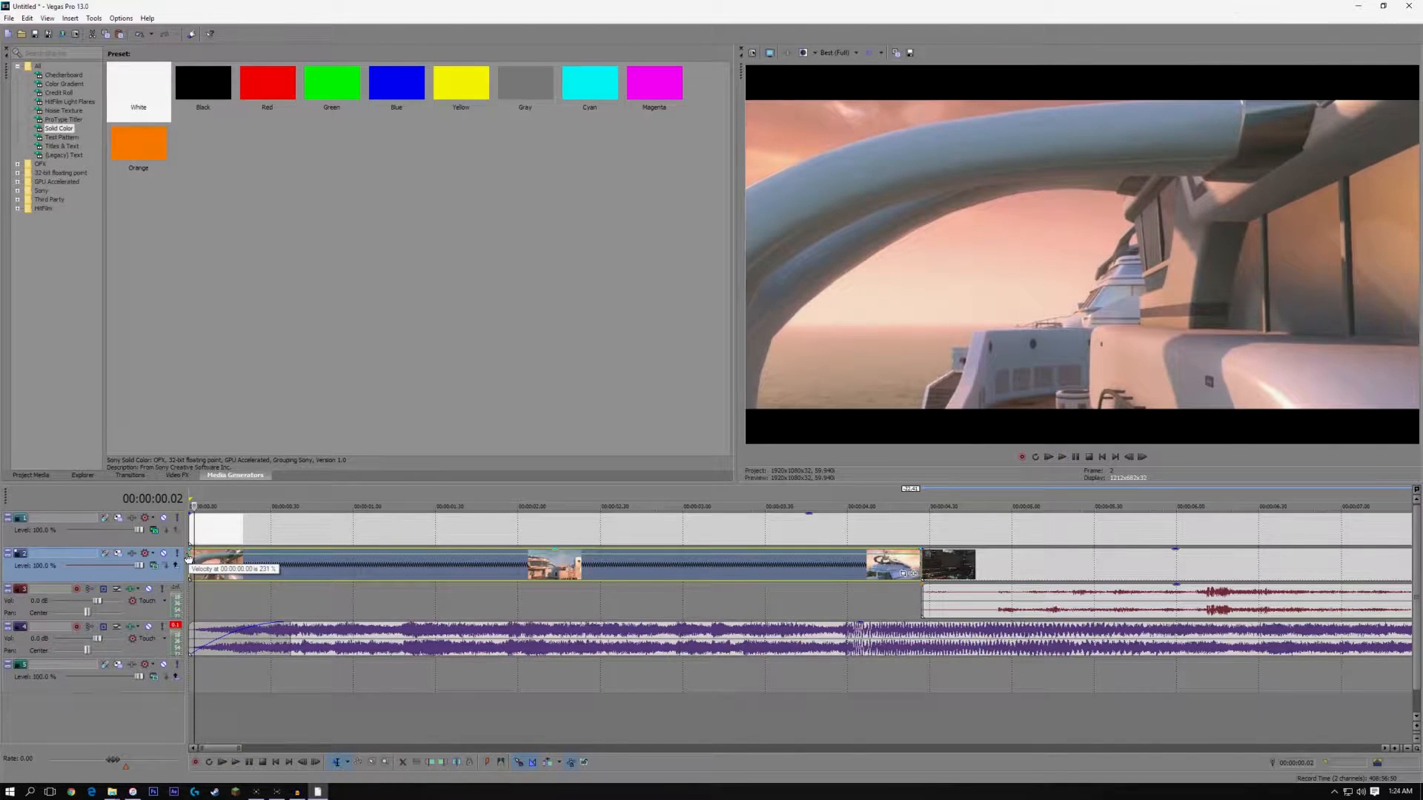
click(468, 556)
right_click(469, 556)
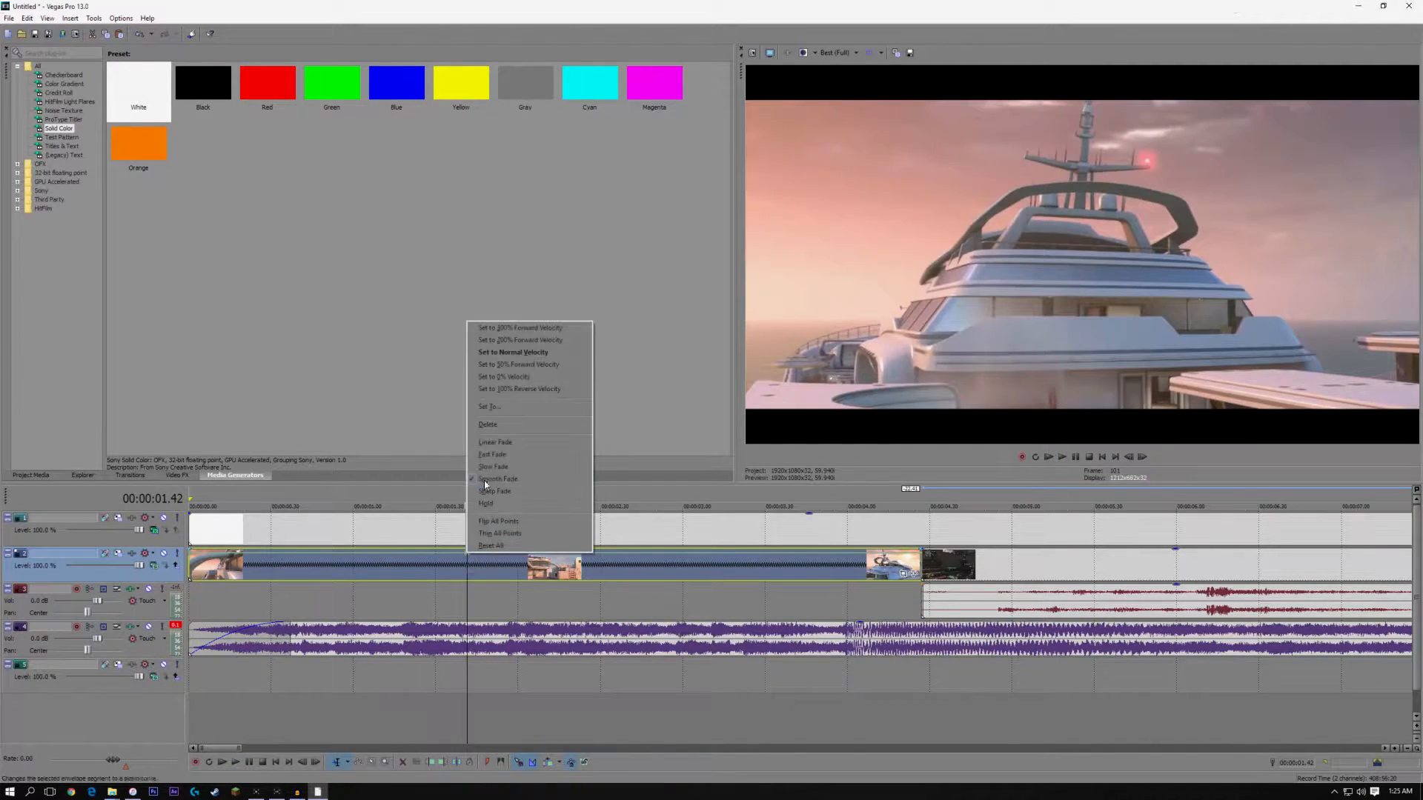
click(496, 367)
Change the velocity curve between the yacht clip's first two points to Fast Fade and play the opening
right_click(377, 563)
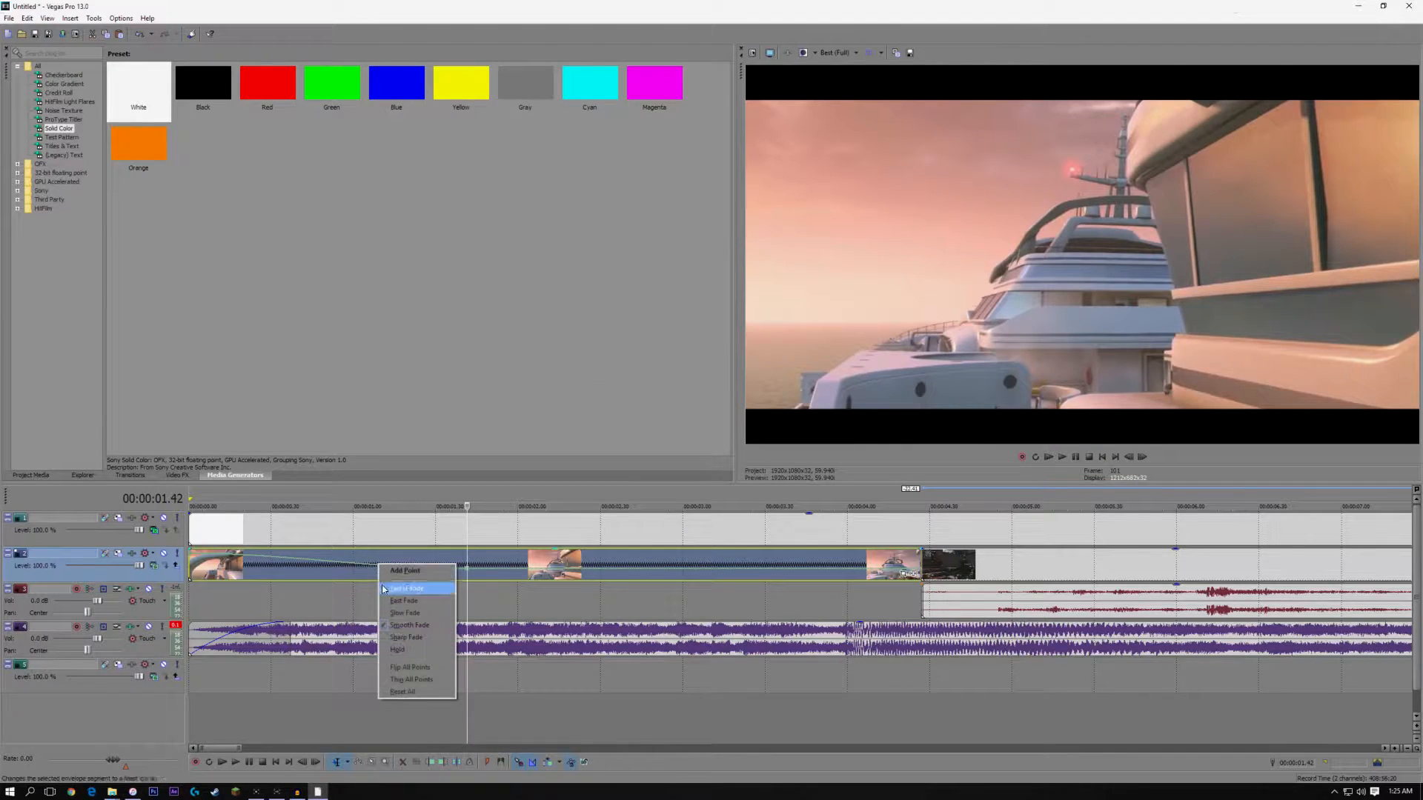
click(384, 600)
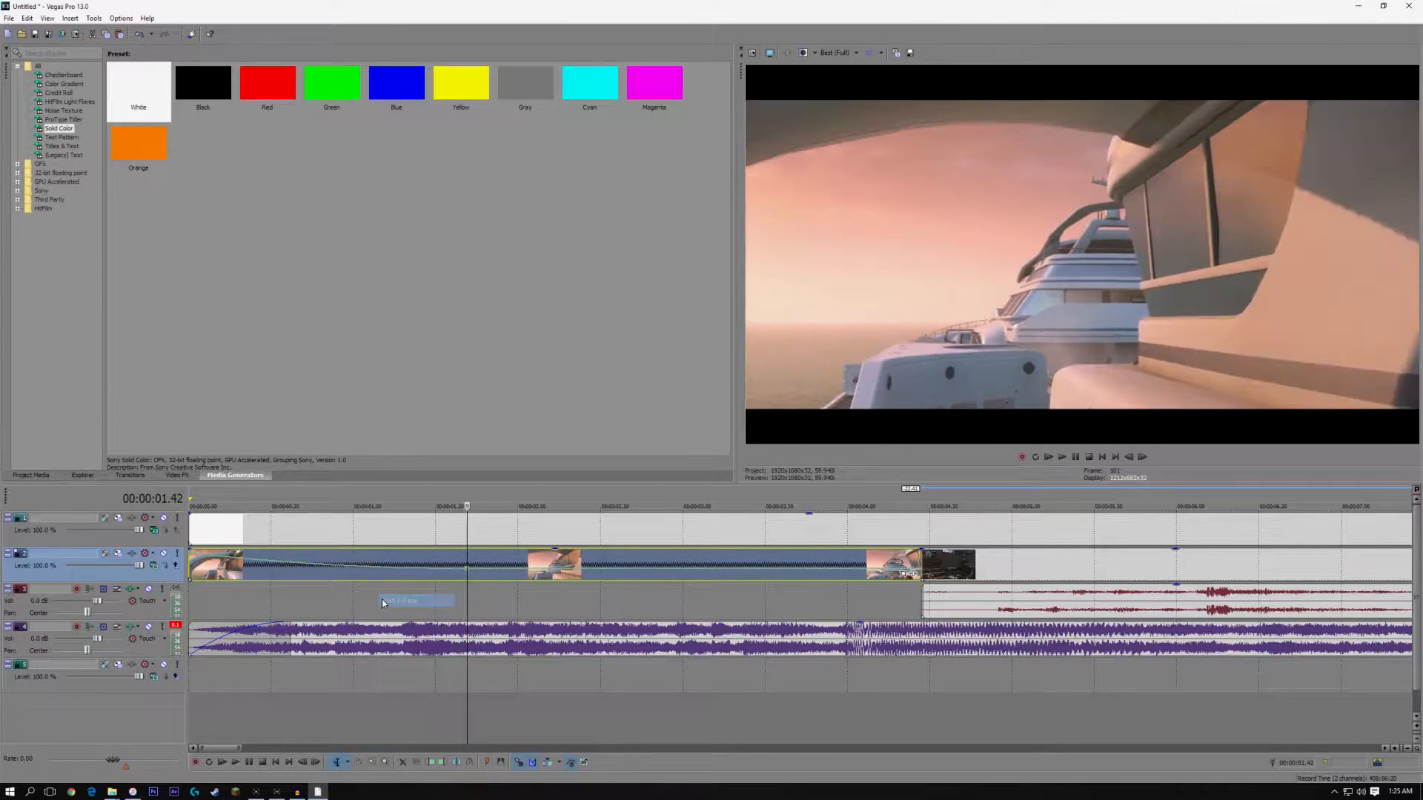
click(191, 587)
key(space)
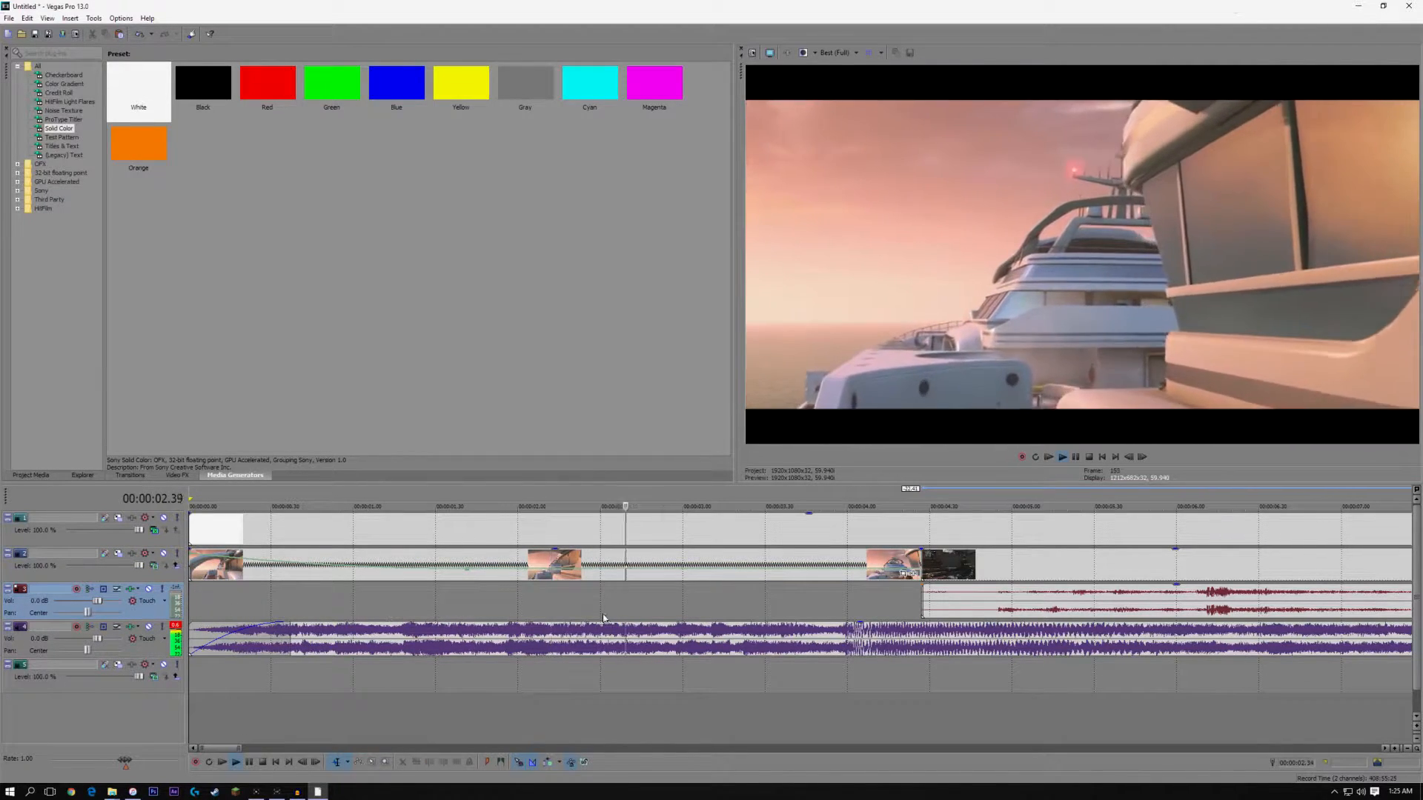
key(space)
Split the yacht clip at 00:00:02.57 and delete the part after the cut
click(674, 562)
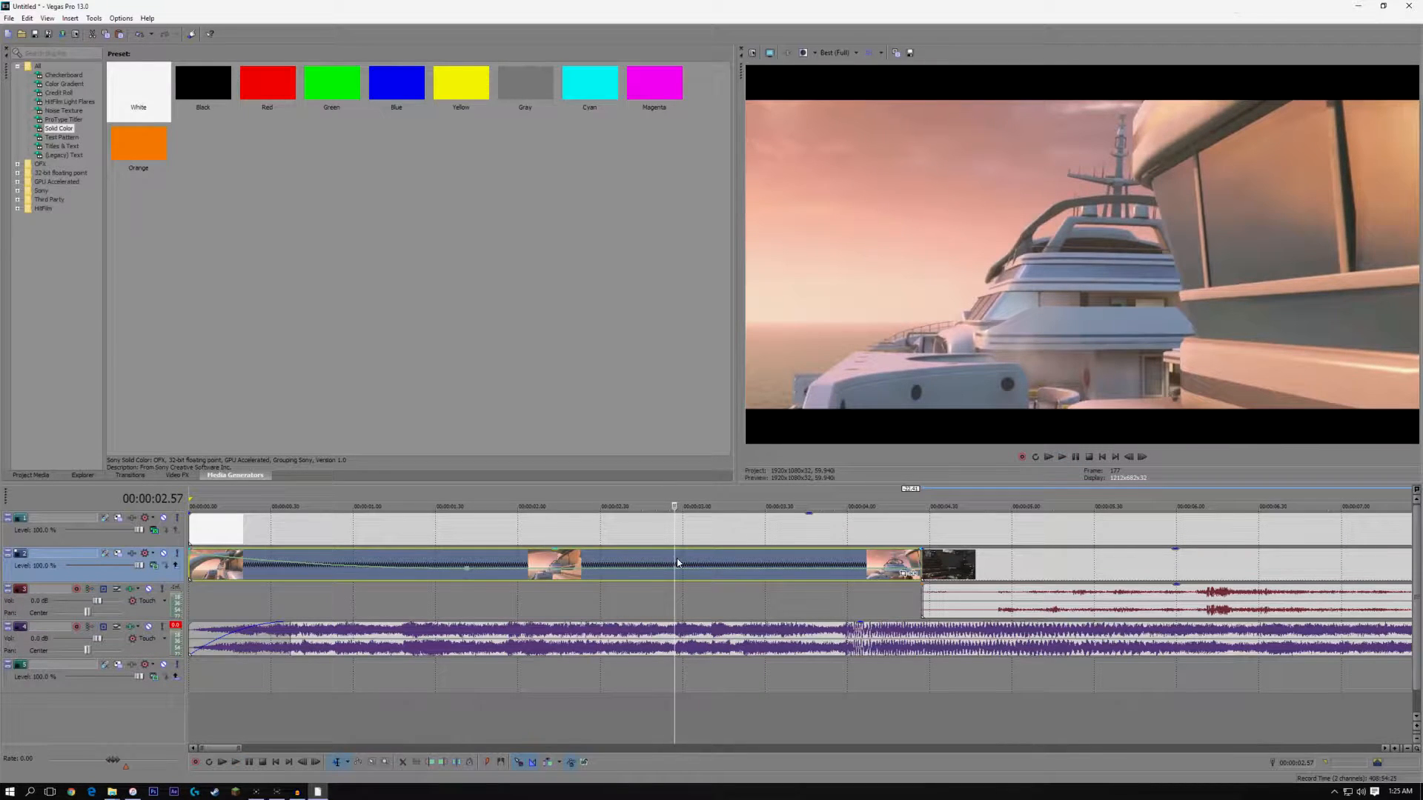
key(s)
right_click(736, 558)
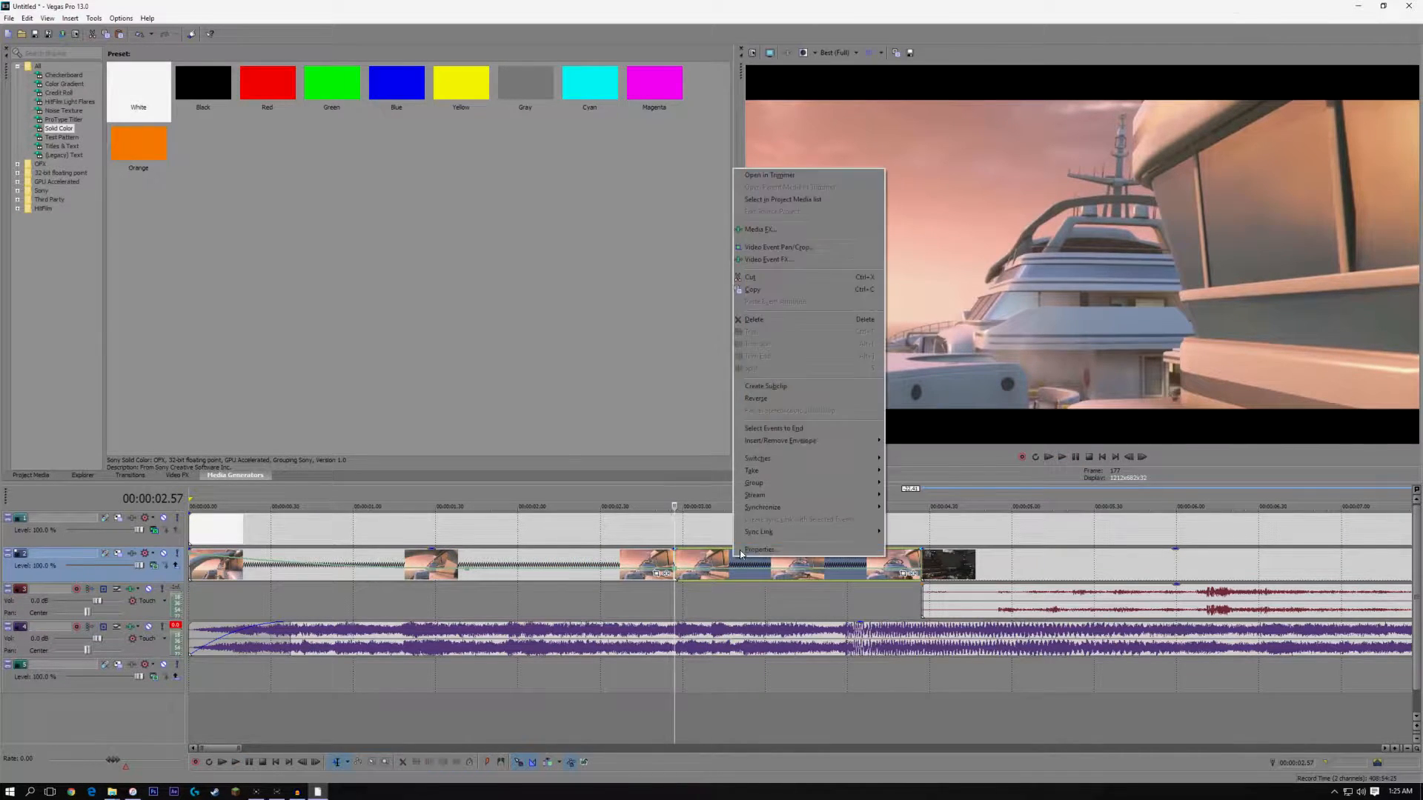
click(778, 322)
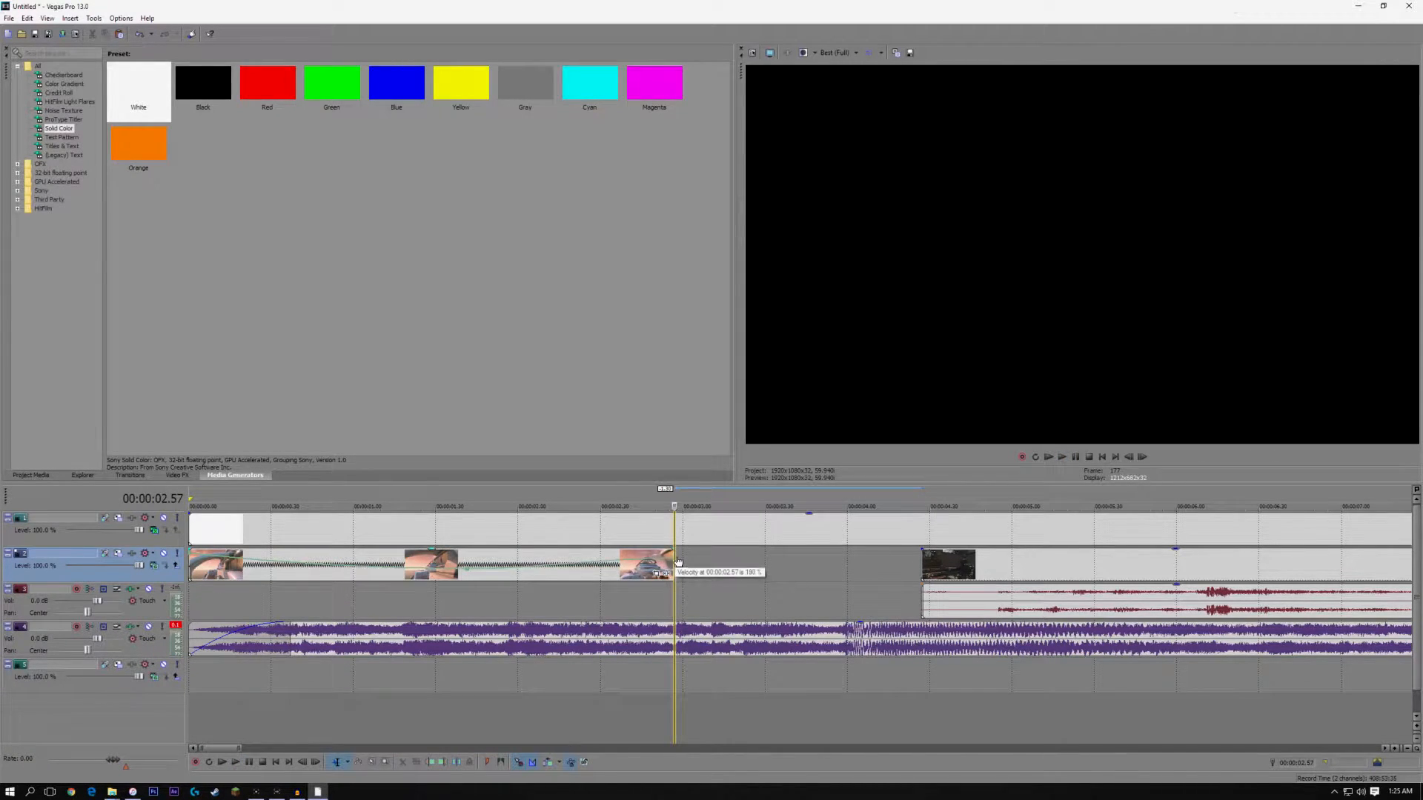
Raise the velocity at the yacht clip's end to about 279 % with a Slow Fade curve and play from the timeline start
right_click(626, 563)
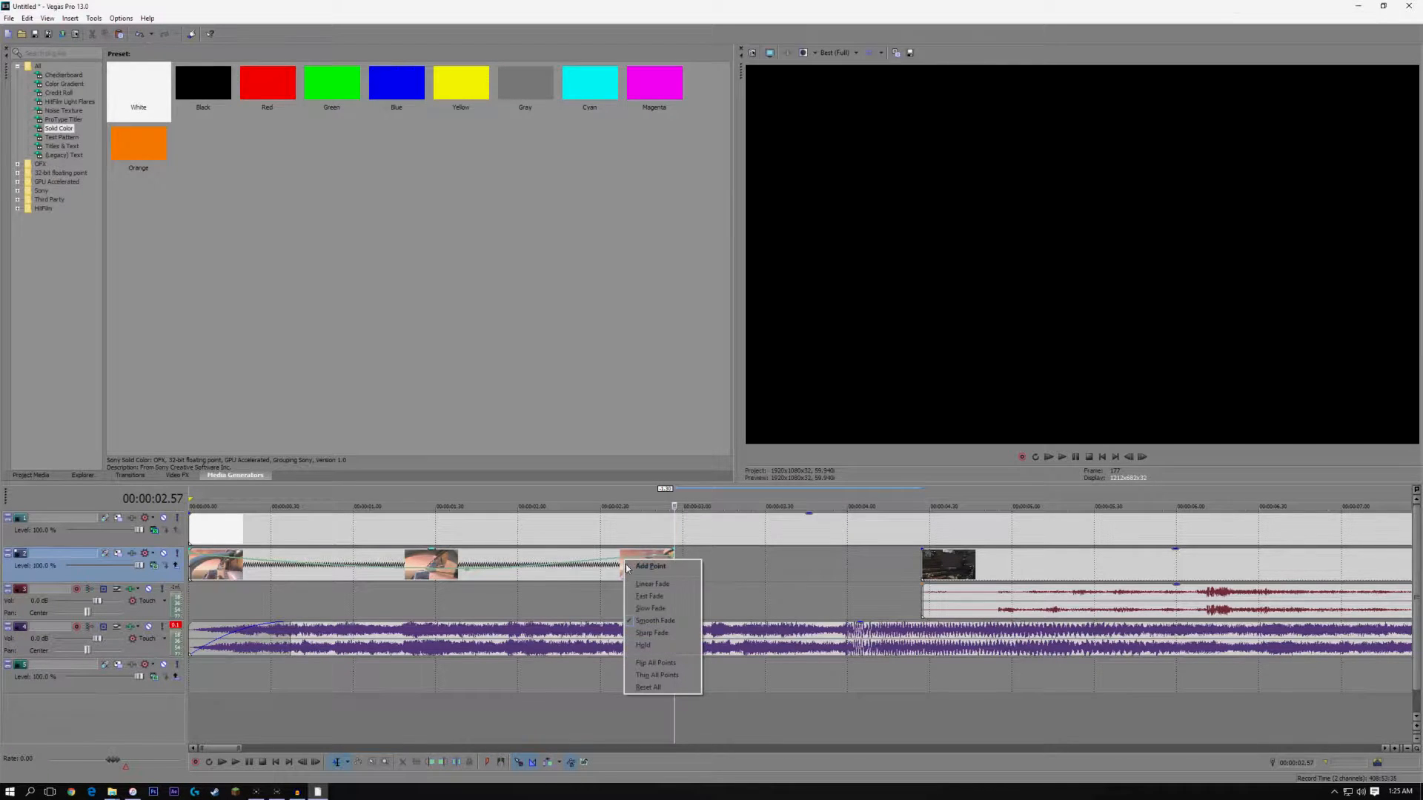
click(626, 608)
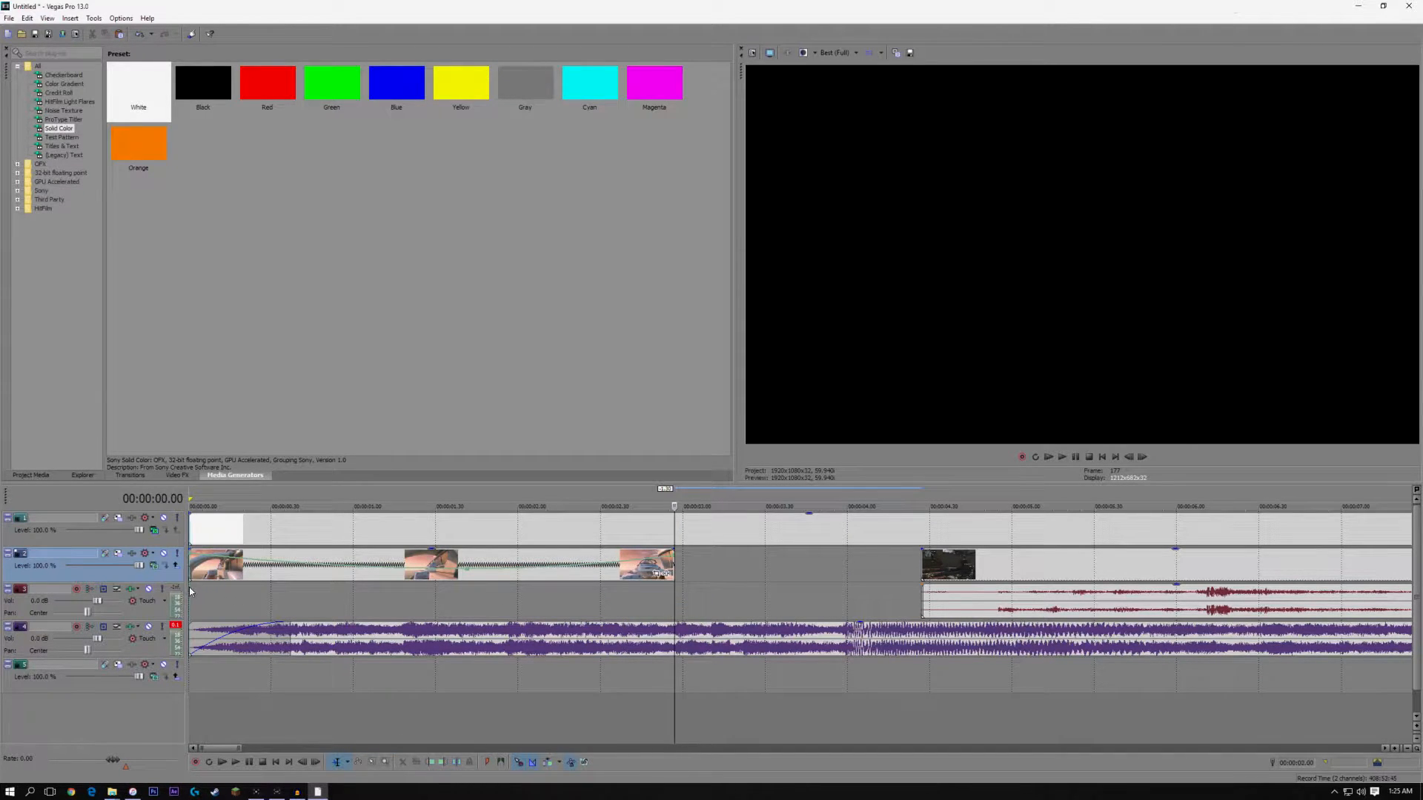
click(188, 588)
key(space)
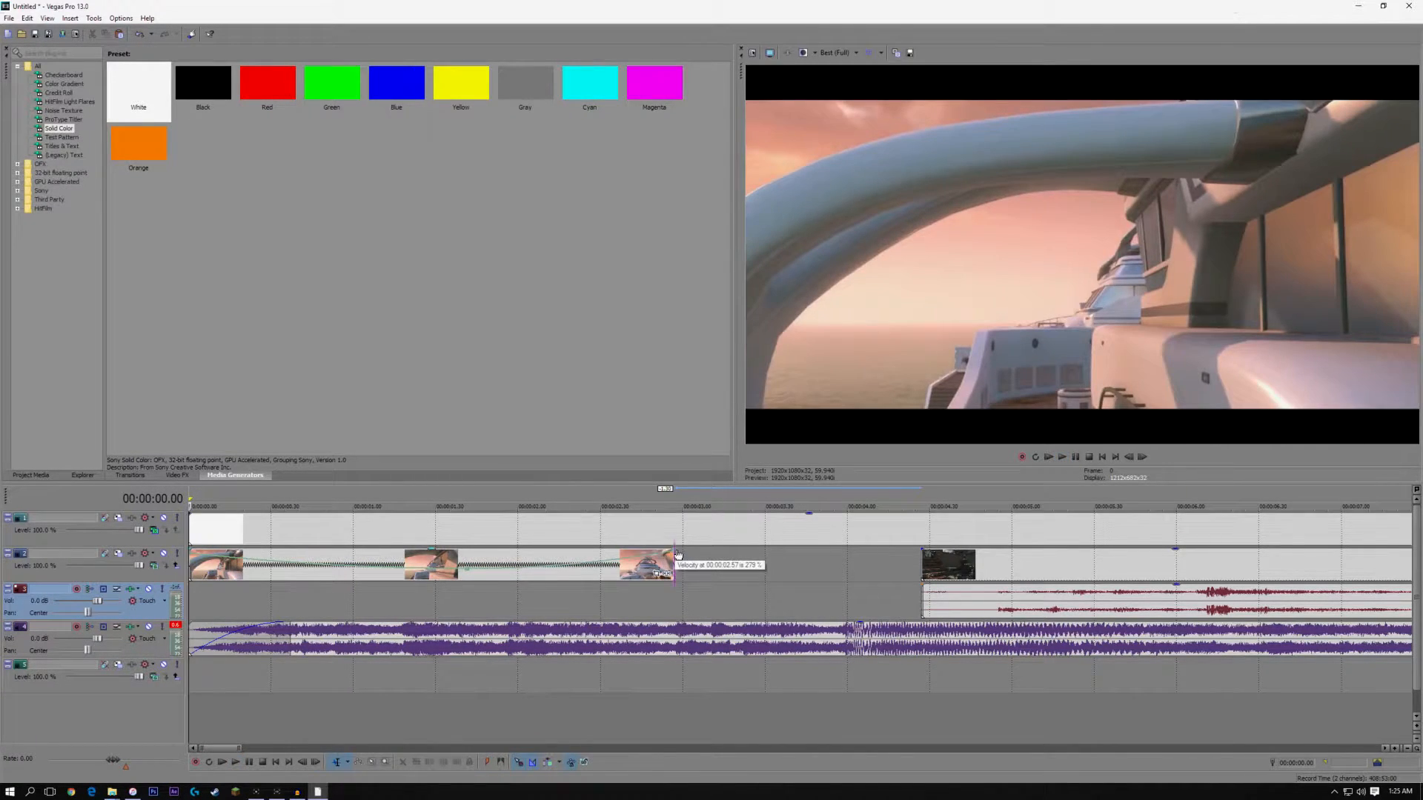
Disable resampling on the gameplay clip that follows the yacht cinematic
click(569, 568)
right_click(569, 568)
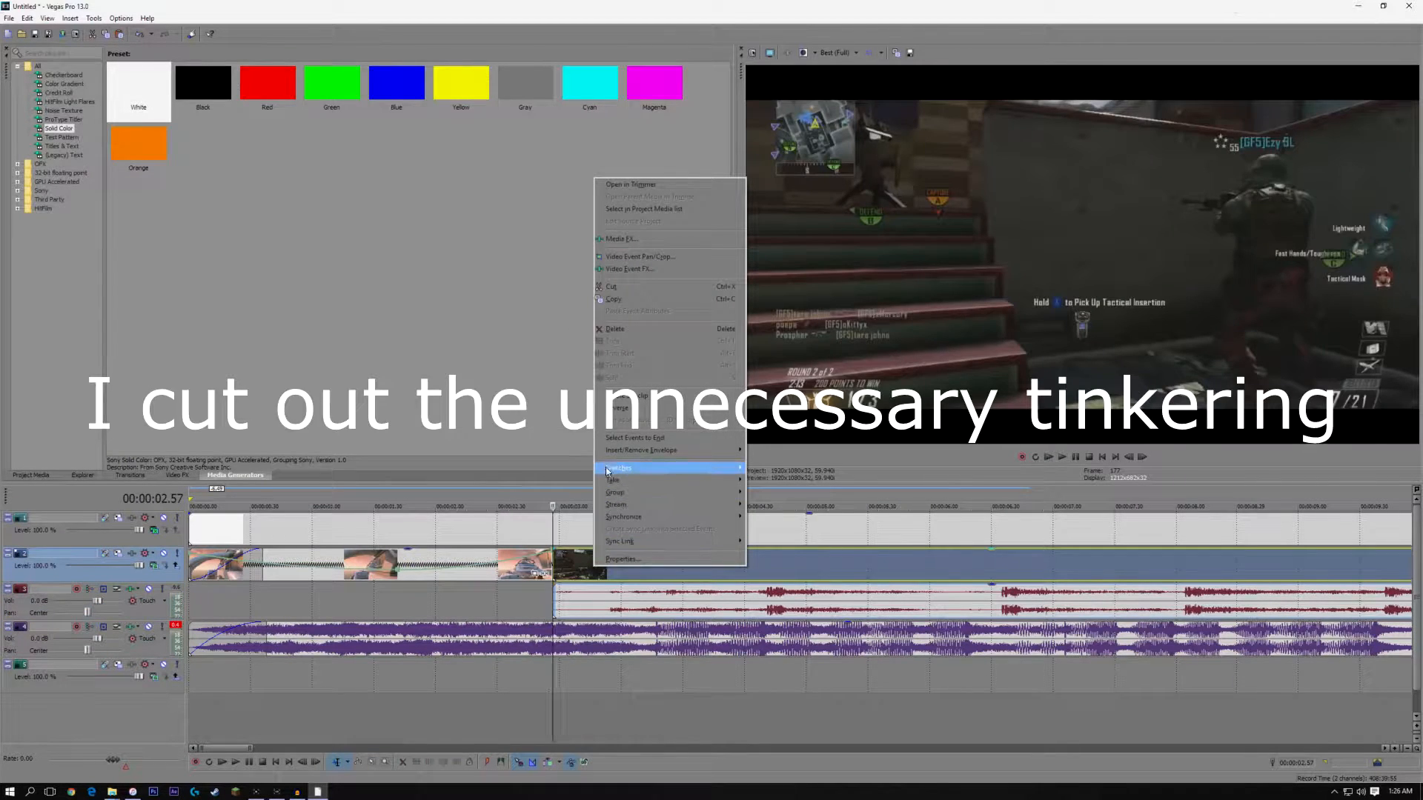
mouse_move(697, 468)
click(782, 564)
Insert a velocity envelope on the gameplay clip, play its start and place the cursor at 00:00:03.47
right_click(627, 568)
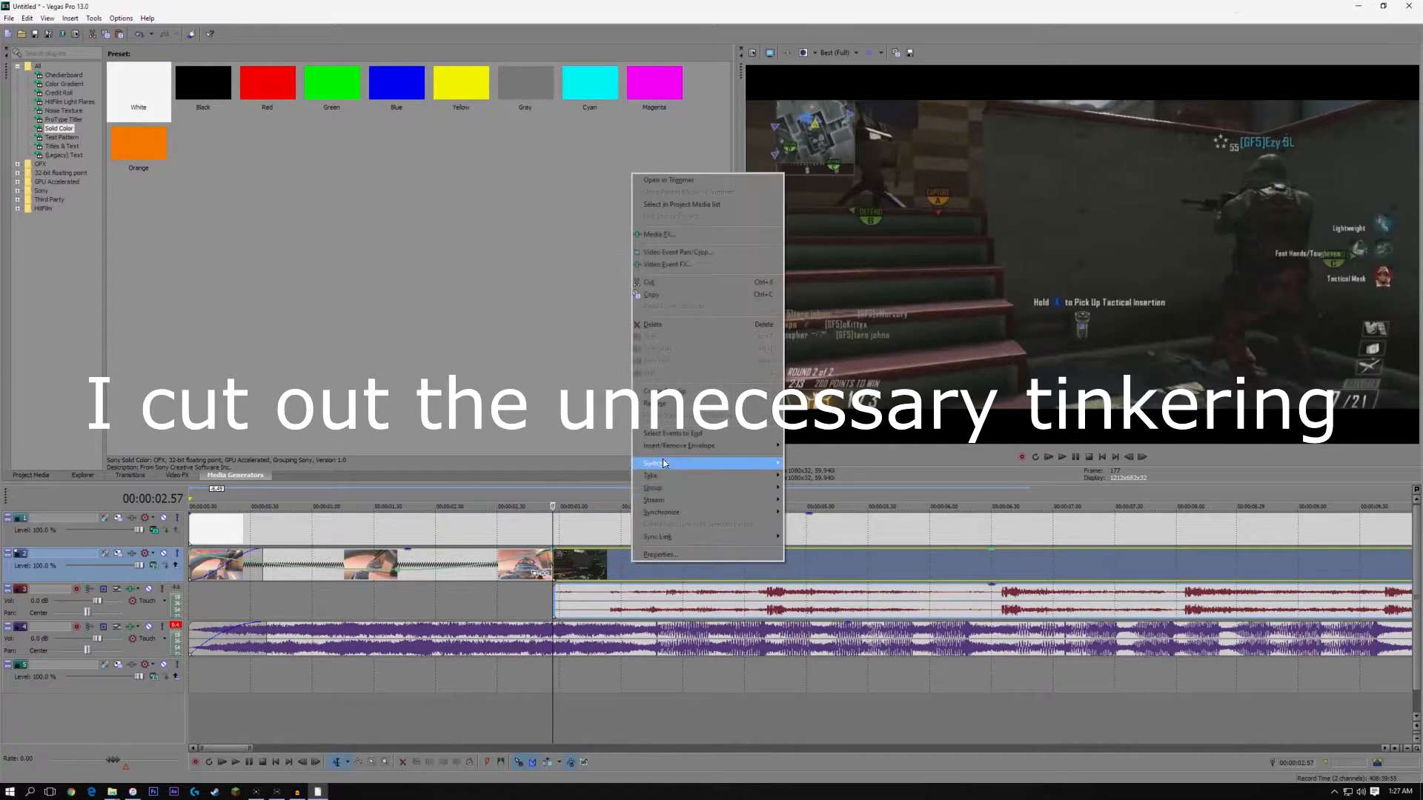
mouse_move(667, 447)
click(808, 446)
key(space)
key(space)
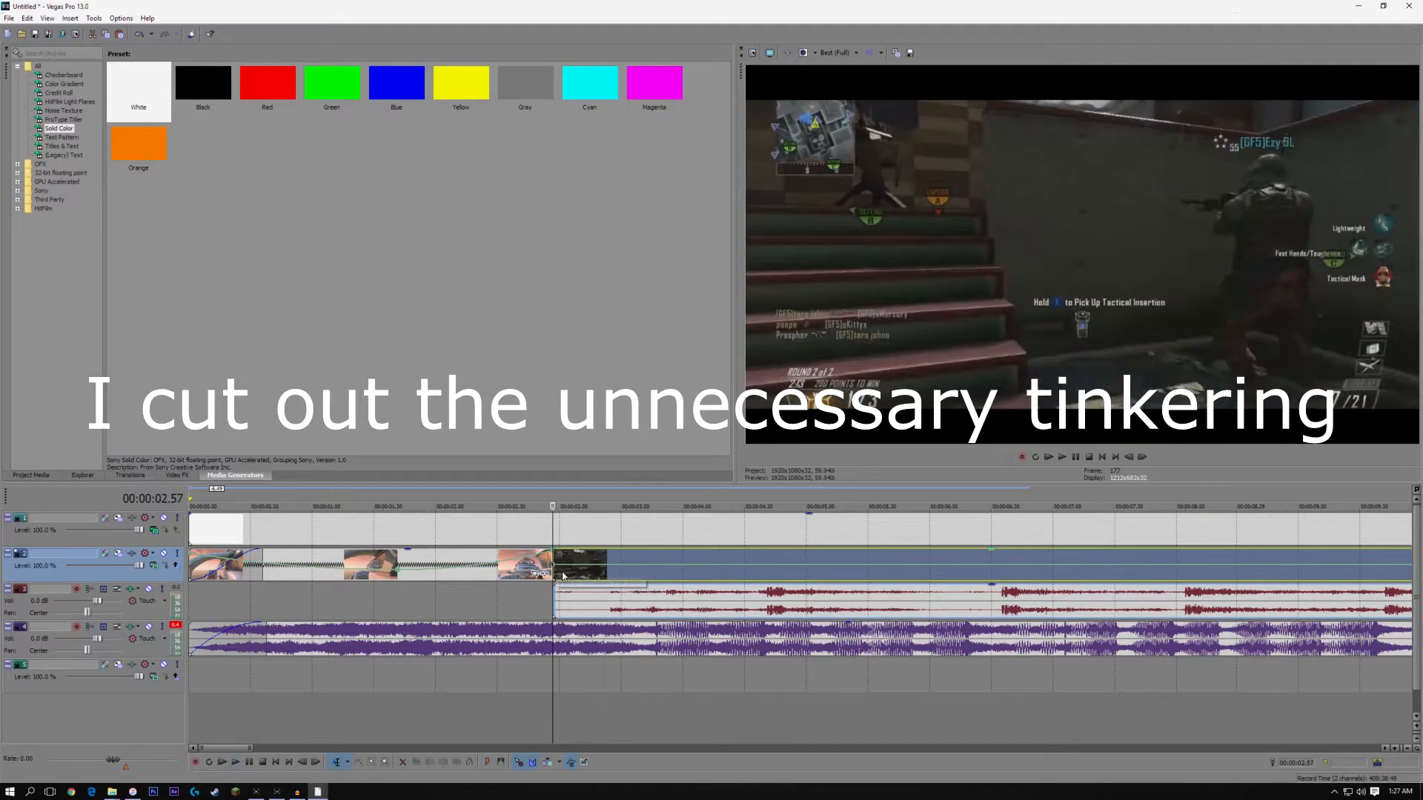
click(656, 563)
click(656, 559)
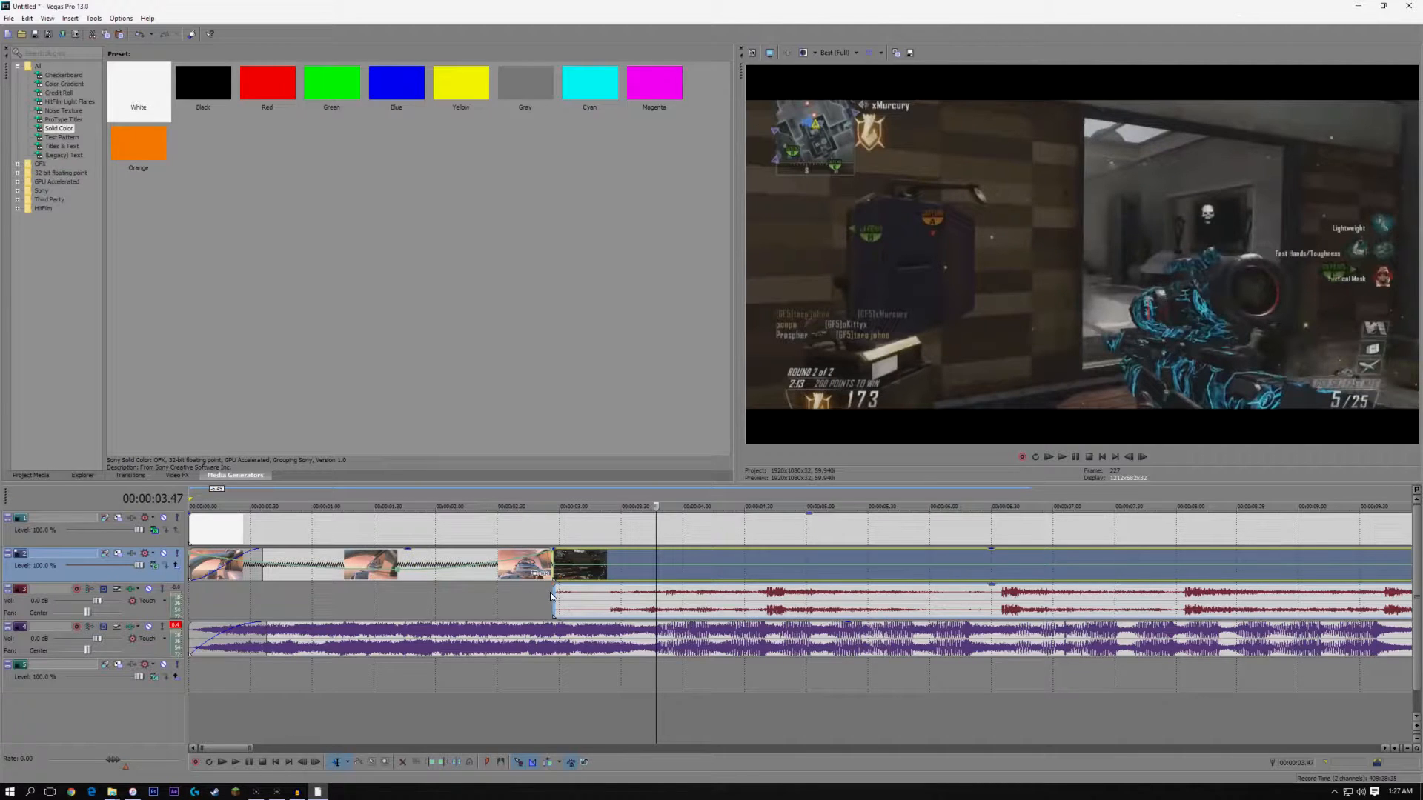
Play from 00:00:01.13 and drop a marker on each beat of the song, from 00:00:03.48 to about 00:00:26
click(338, 599)
key(space)
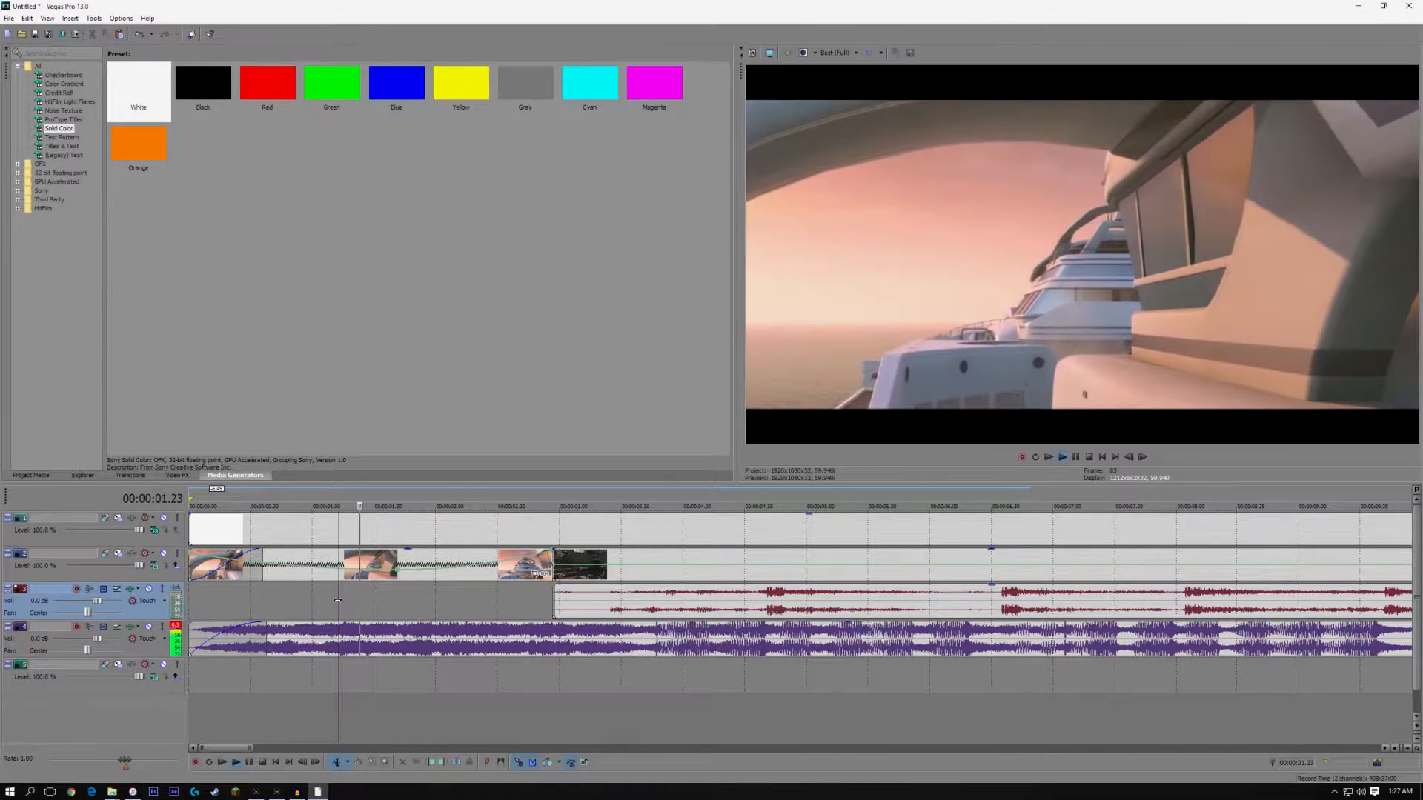
key(m)
key(m)
key(m)
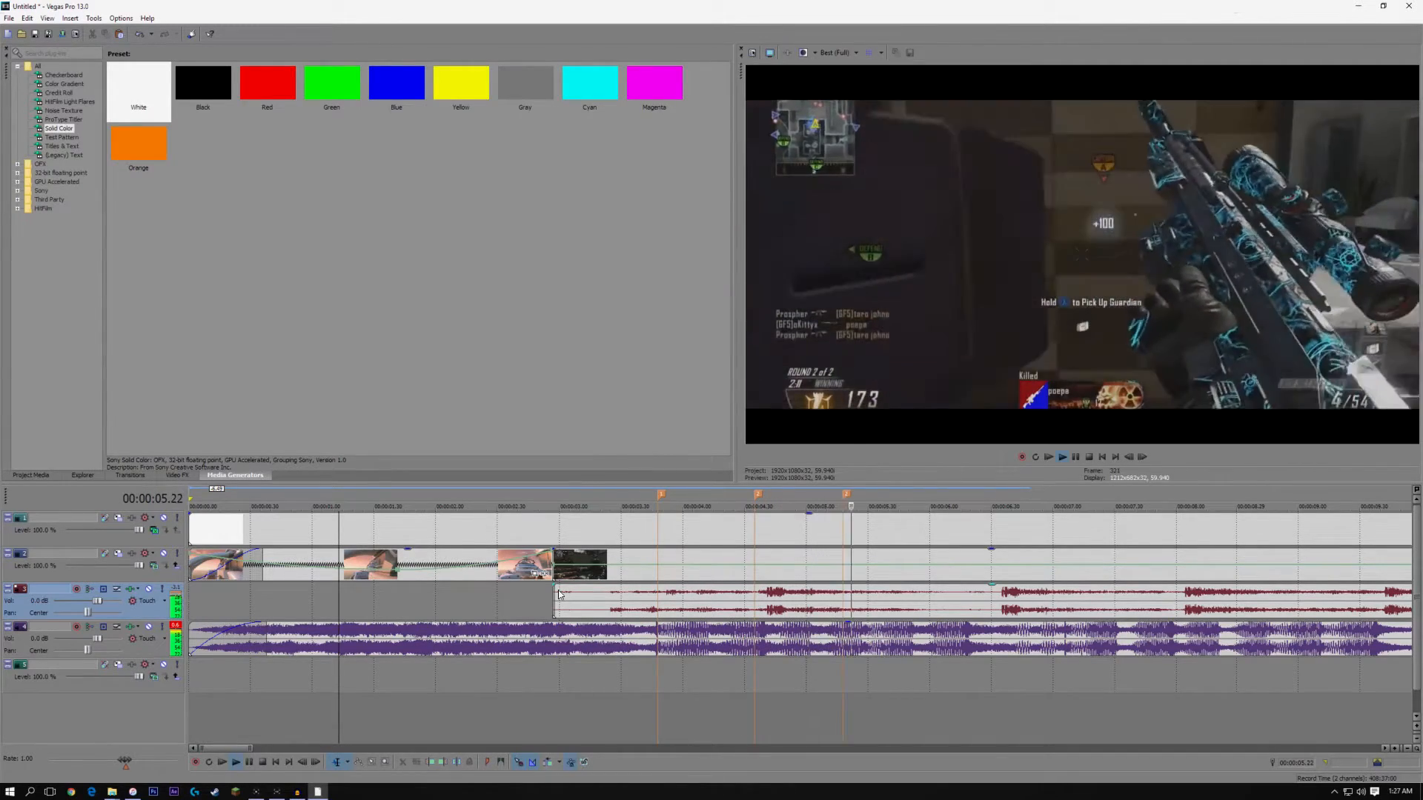
key(m)
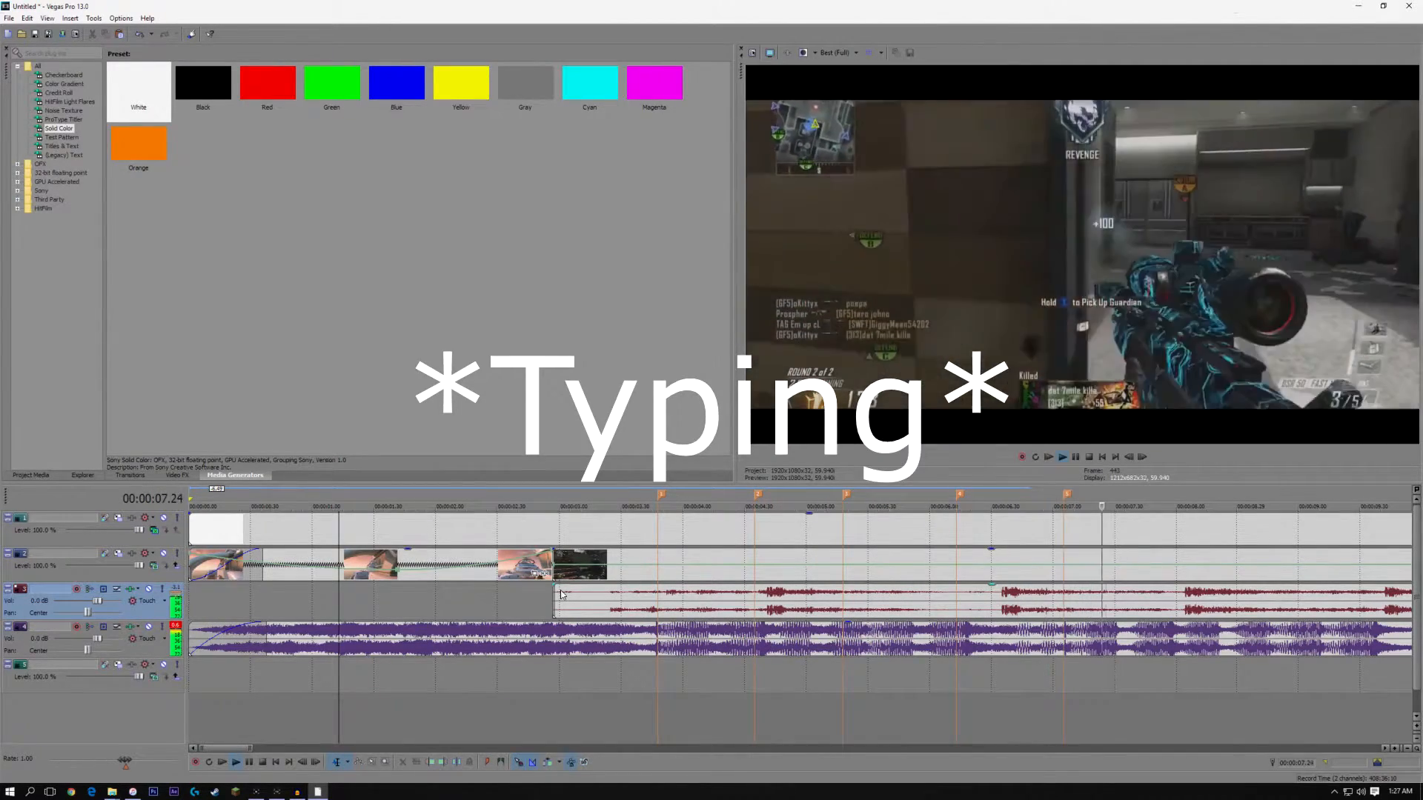
key(m)
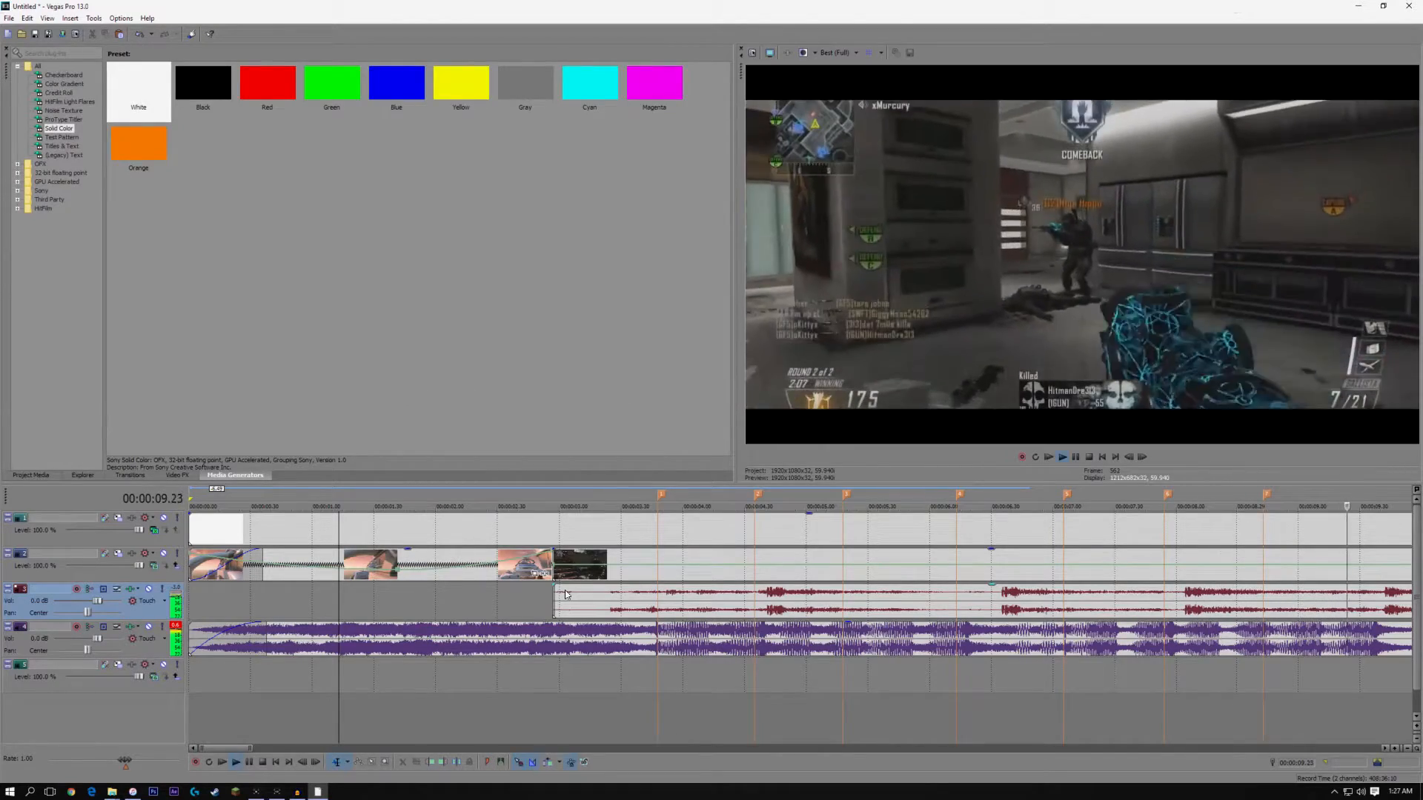
key(m)
key(m)
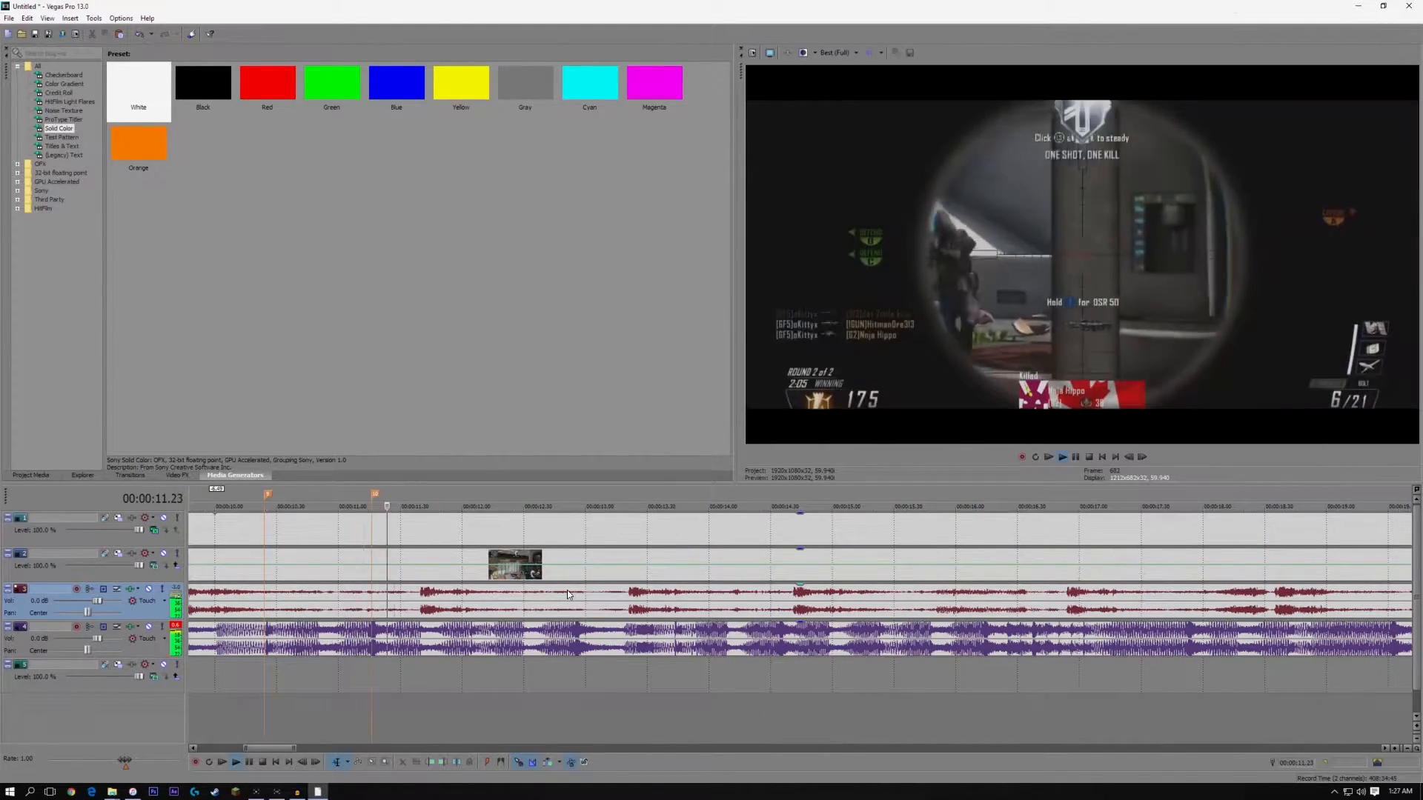
key(m)
key(m)
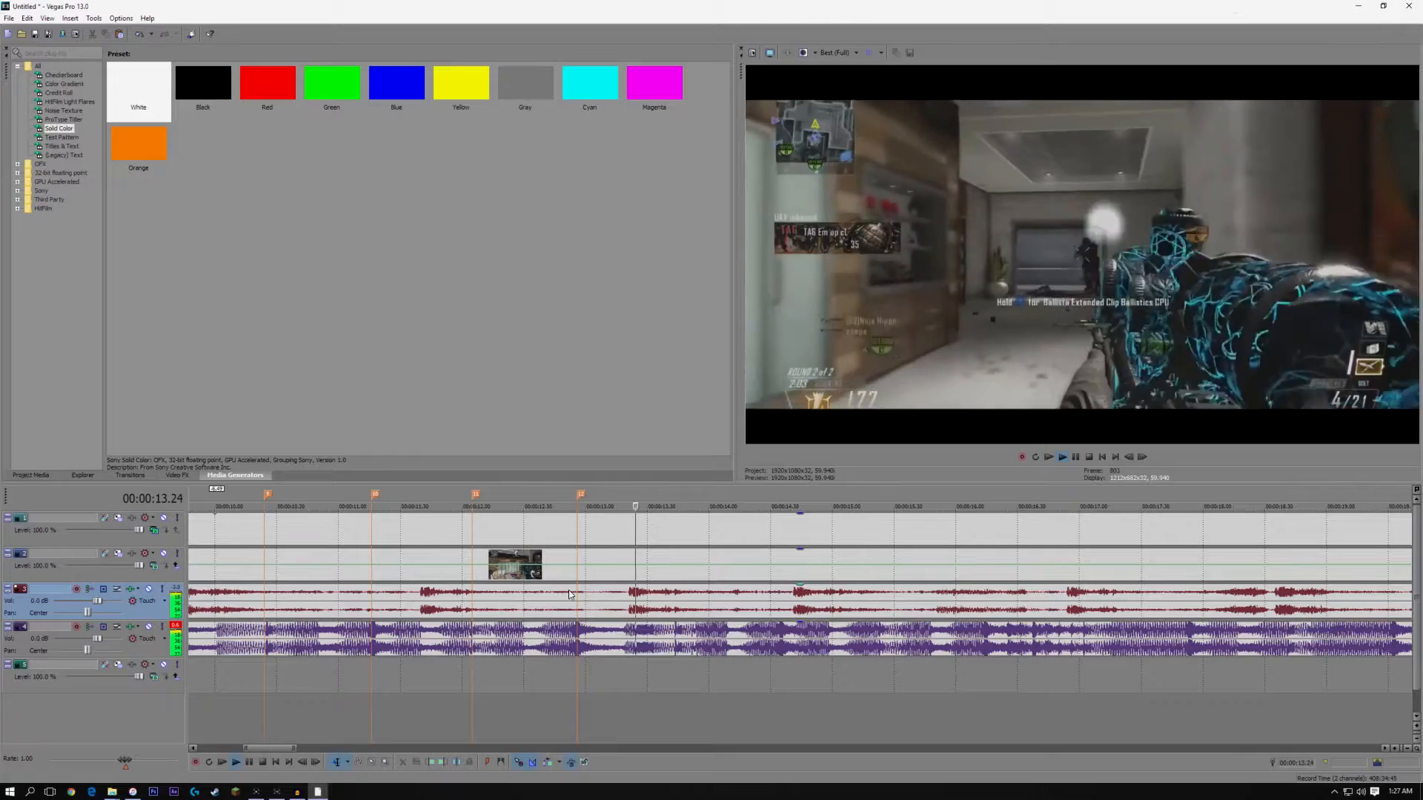
key(m)
key(m)
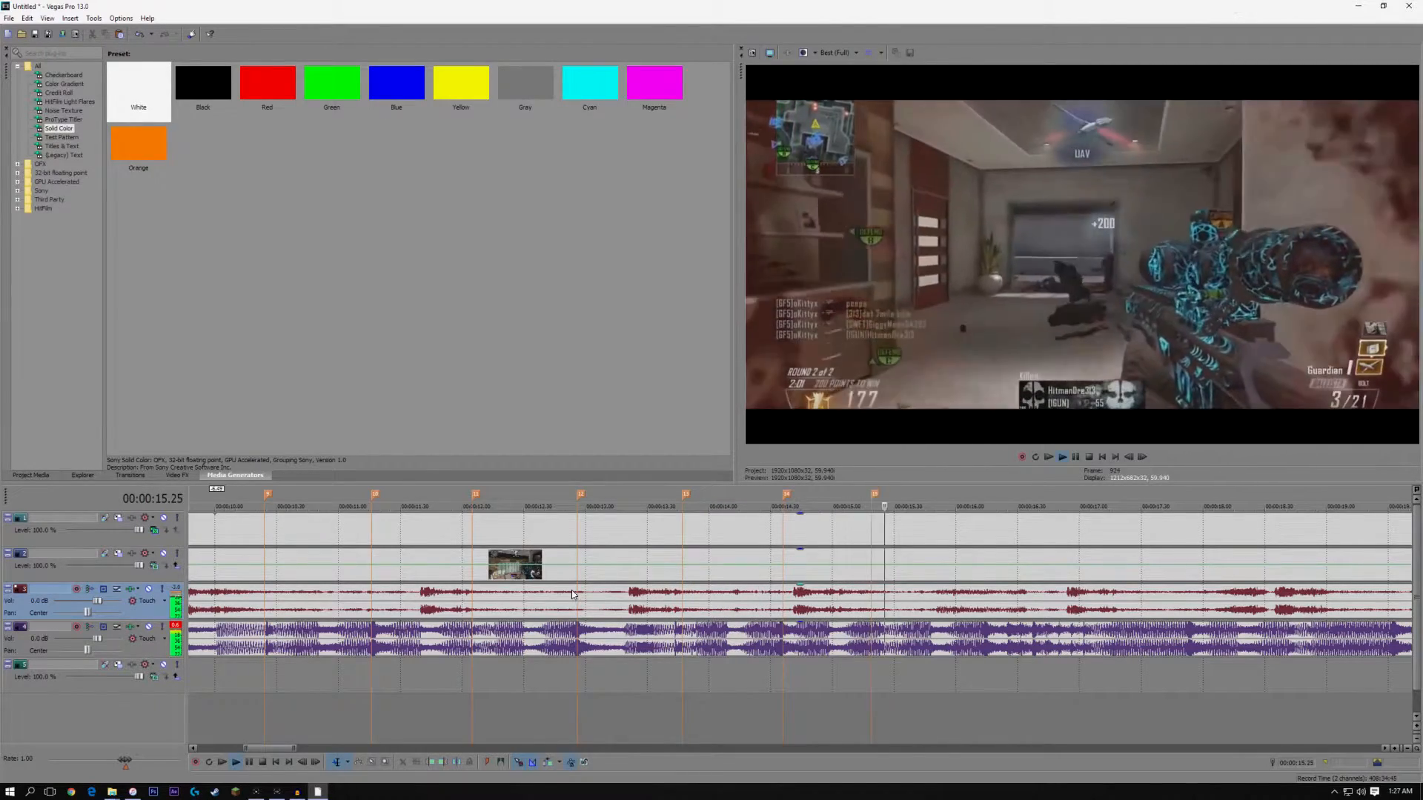
key(m)
key(m)
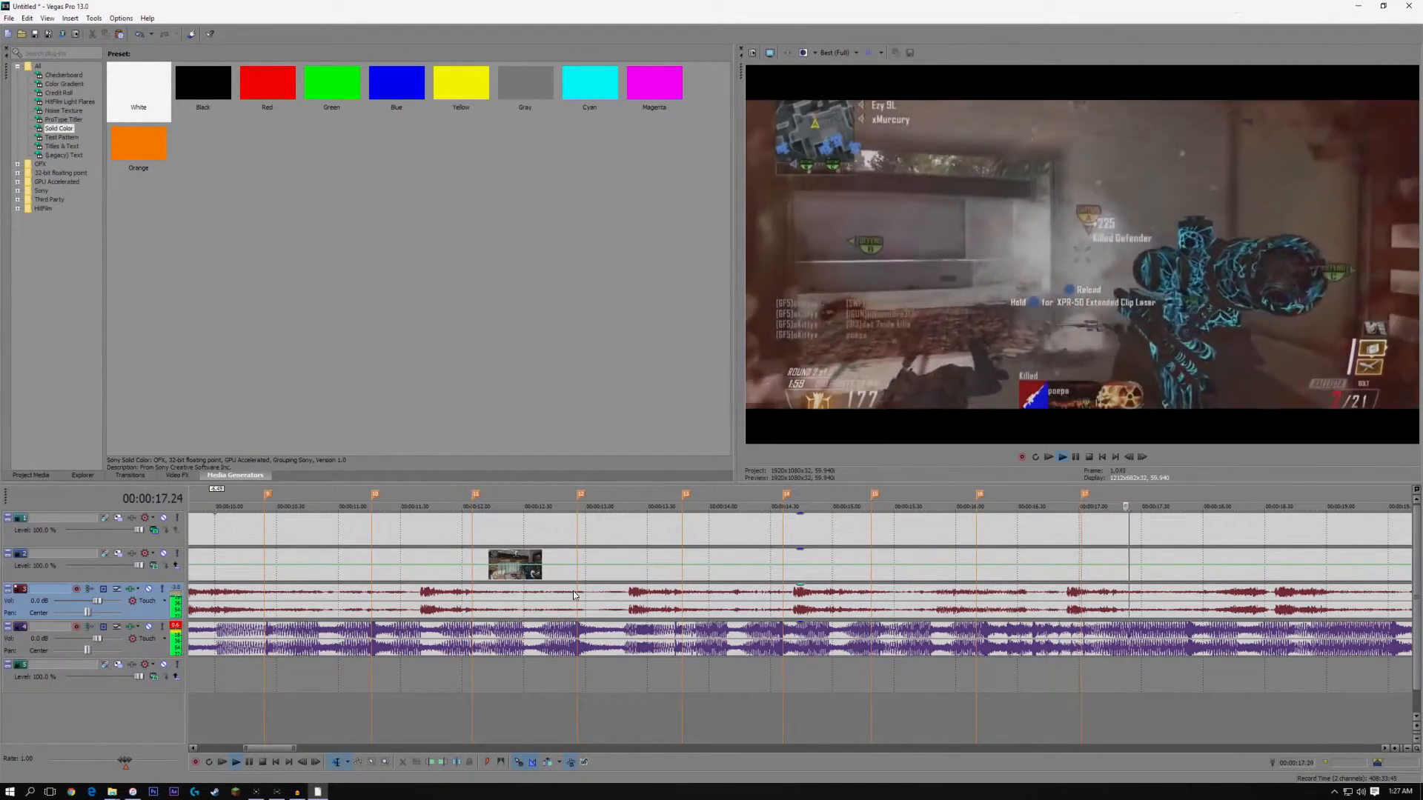
key(m)
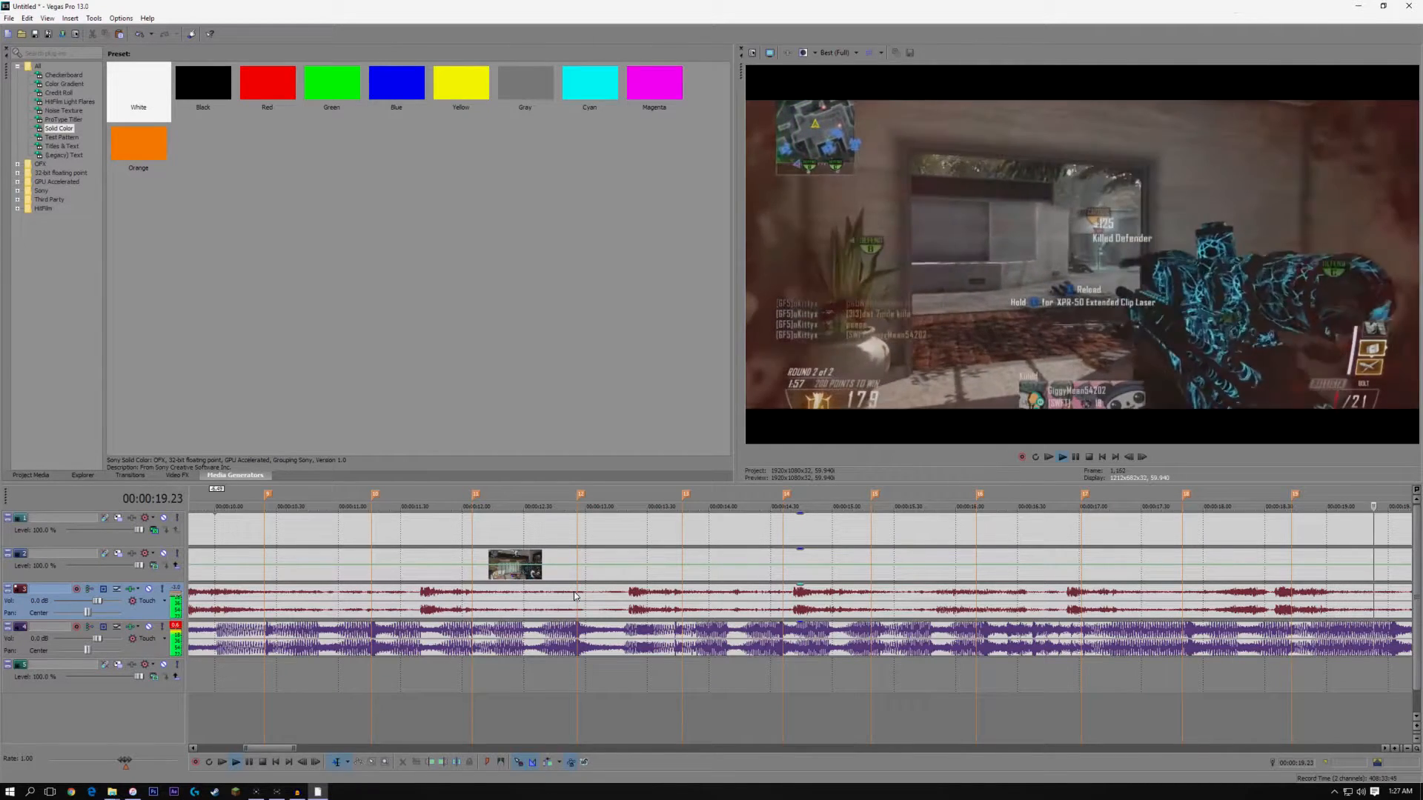
key(m)
key(m)
key(m)
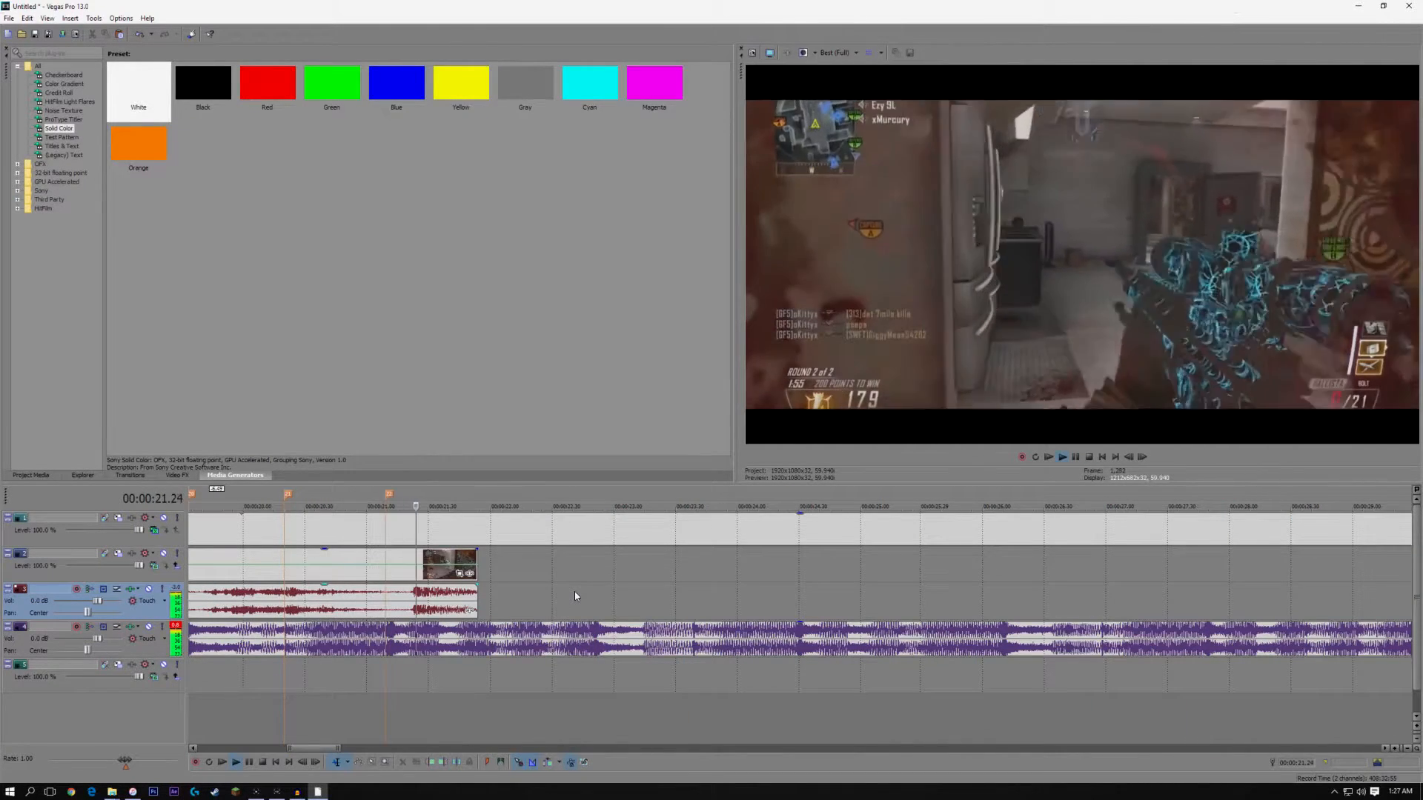
key(m)
key(m)
key(m)
key(m)
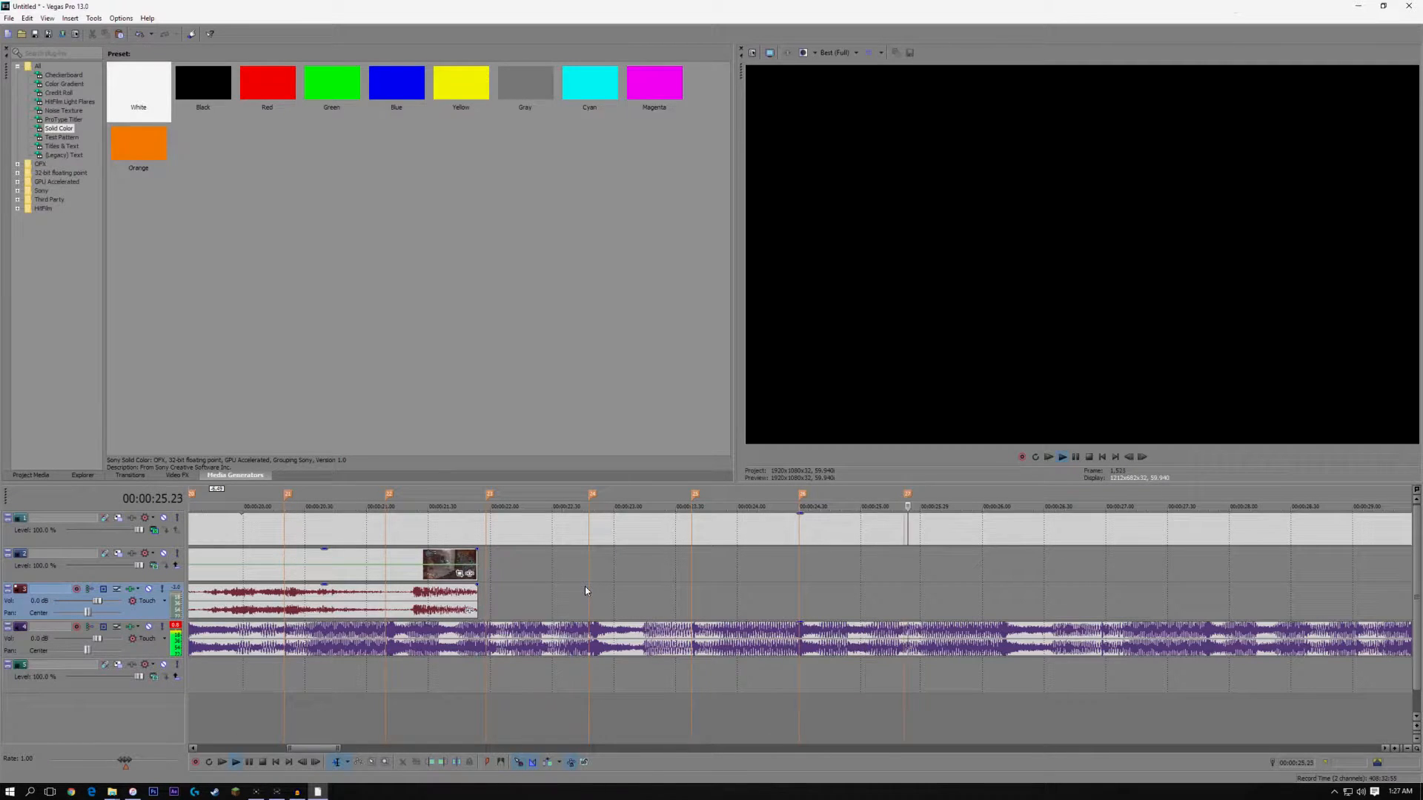
key(m)
key(space)
Check the first beat marker against the song's waveform, then play from the gameplay clip's start at 00:00:02.57
scroll(626, 590, down, 5)
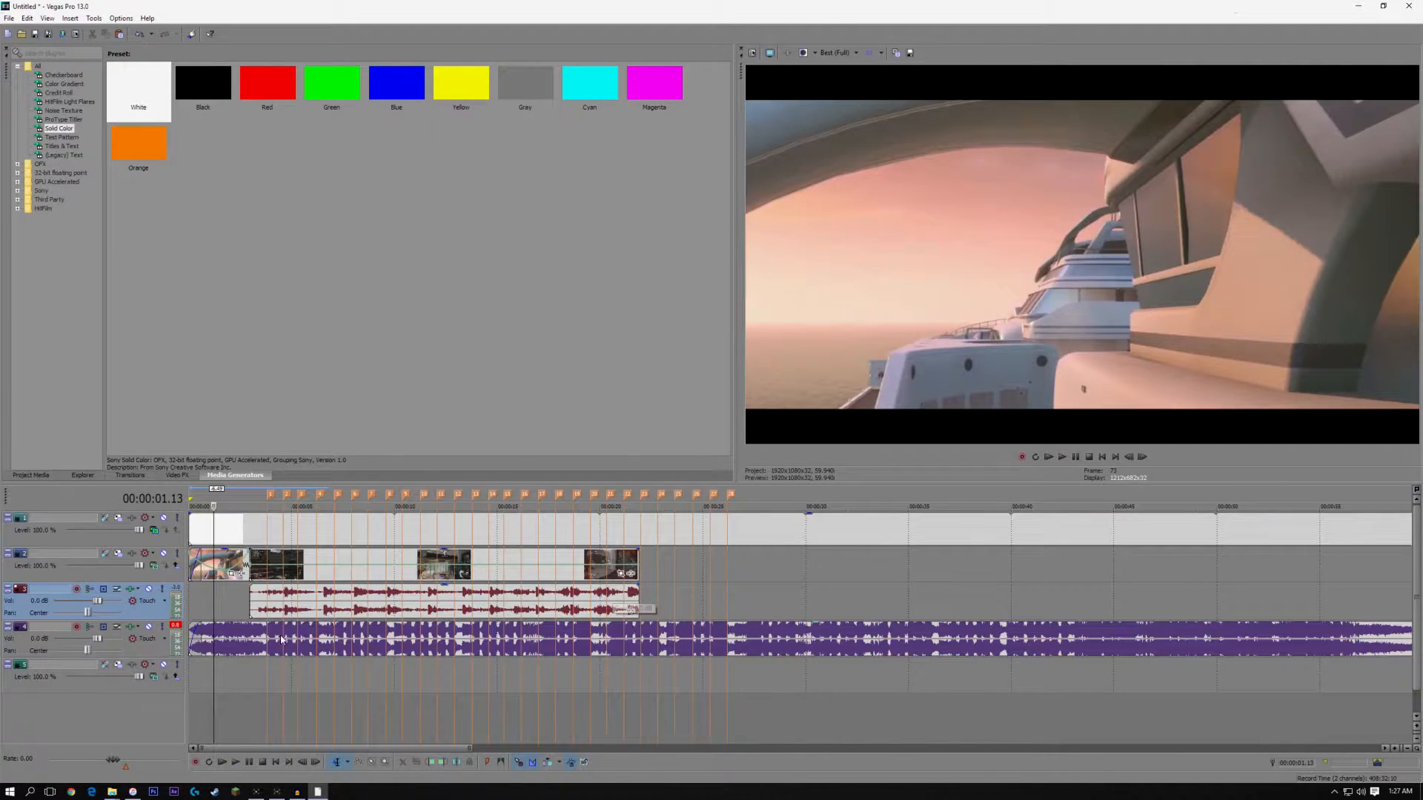
click(263, 599)
scroll(265, 599, up, 5)
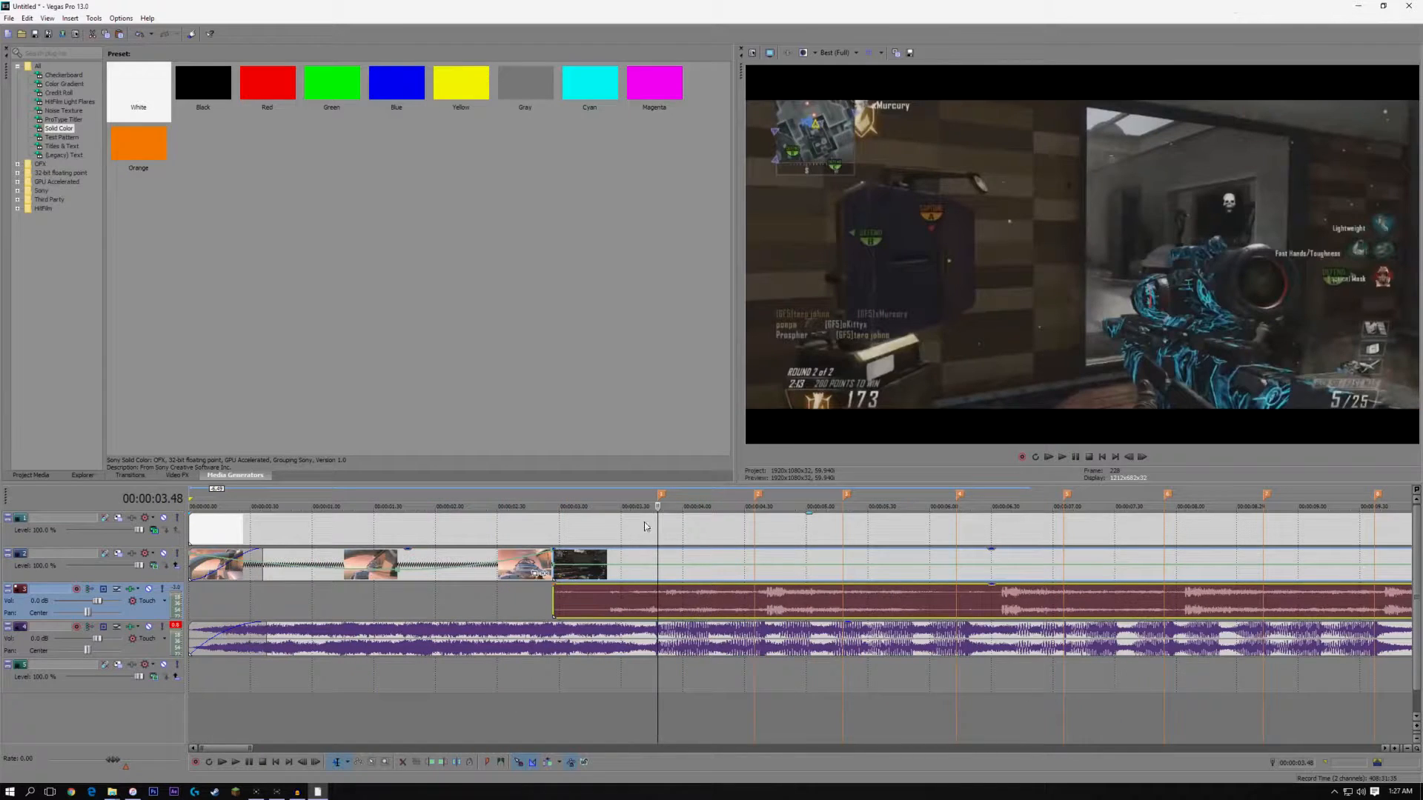
scroll(691, 629, up, 6)
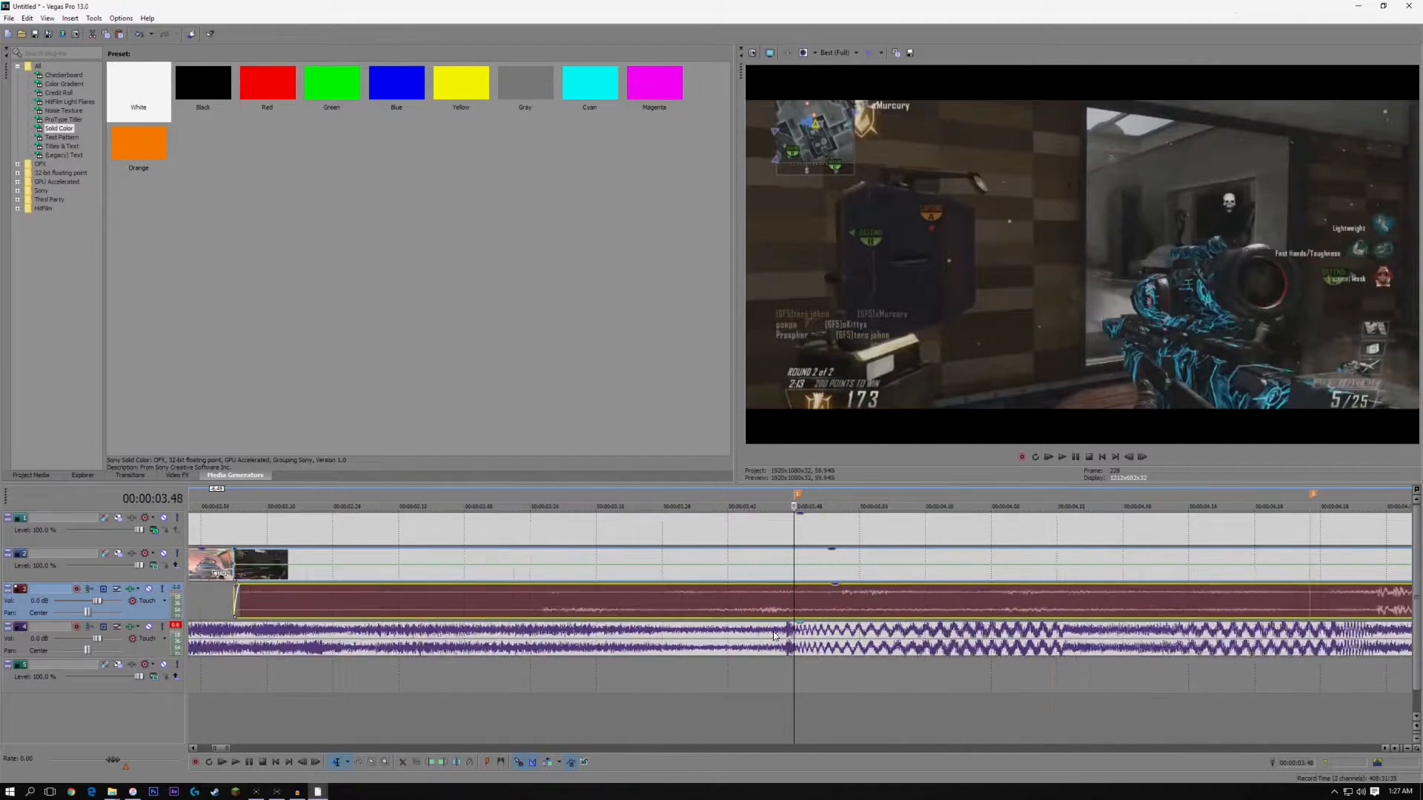
scroll(784, 638, down, 3)
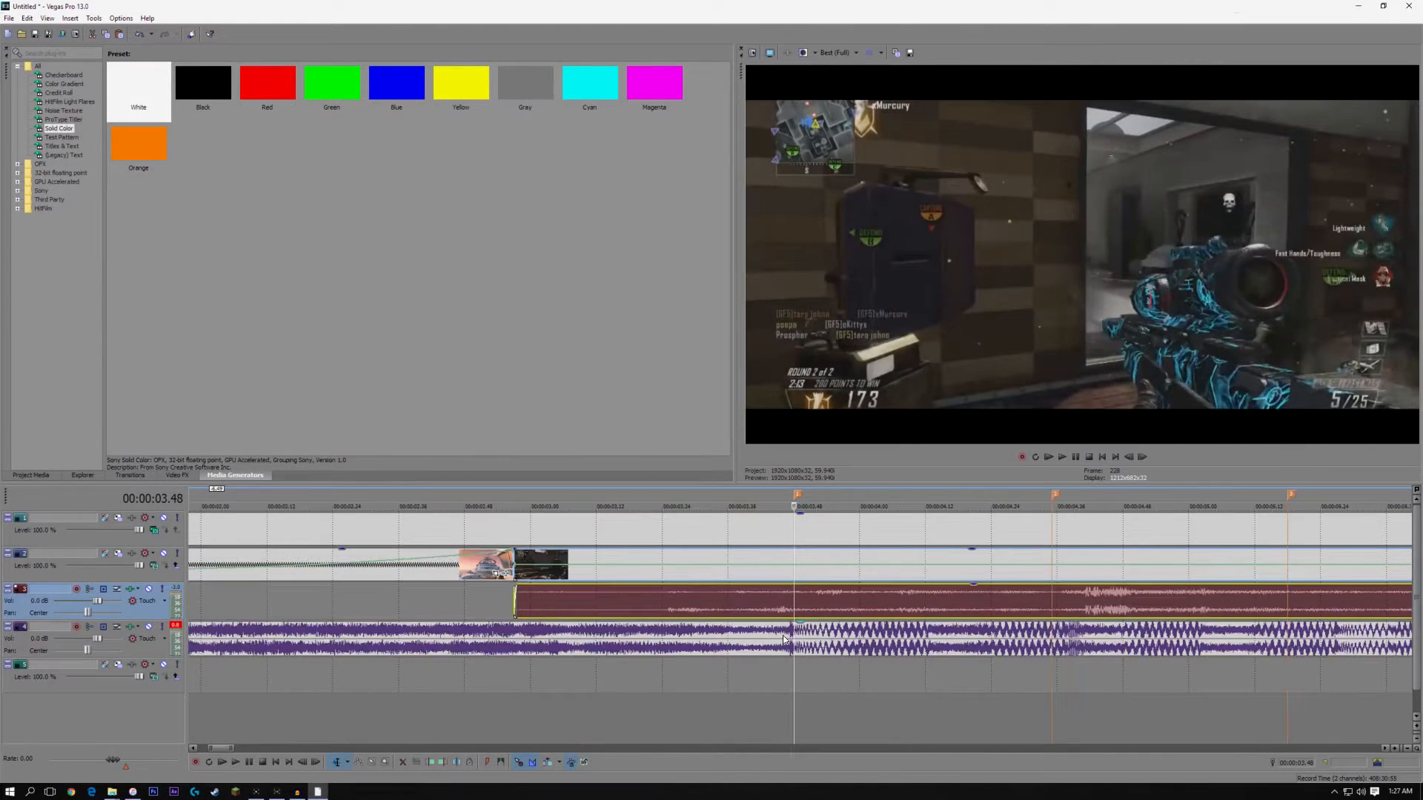
click(446, 670)
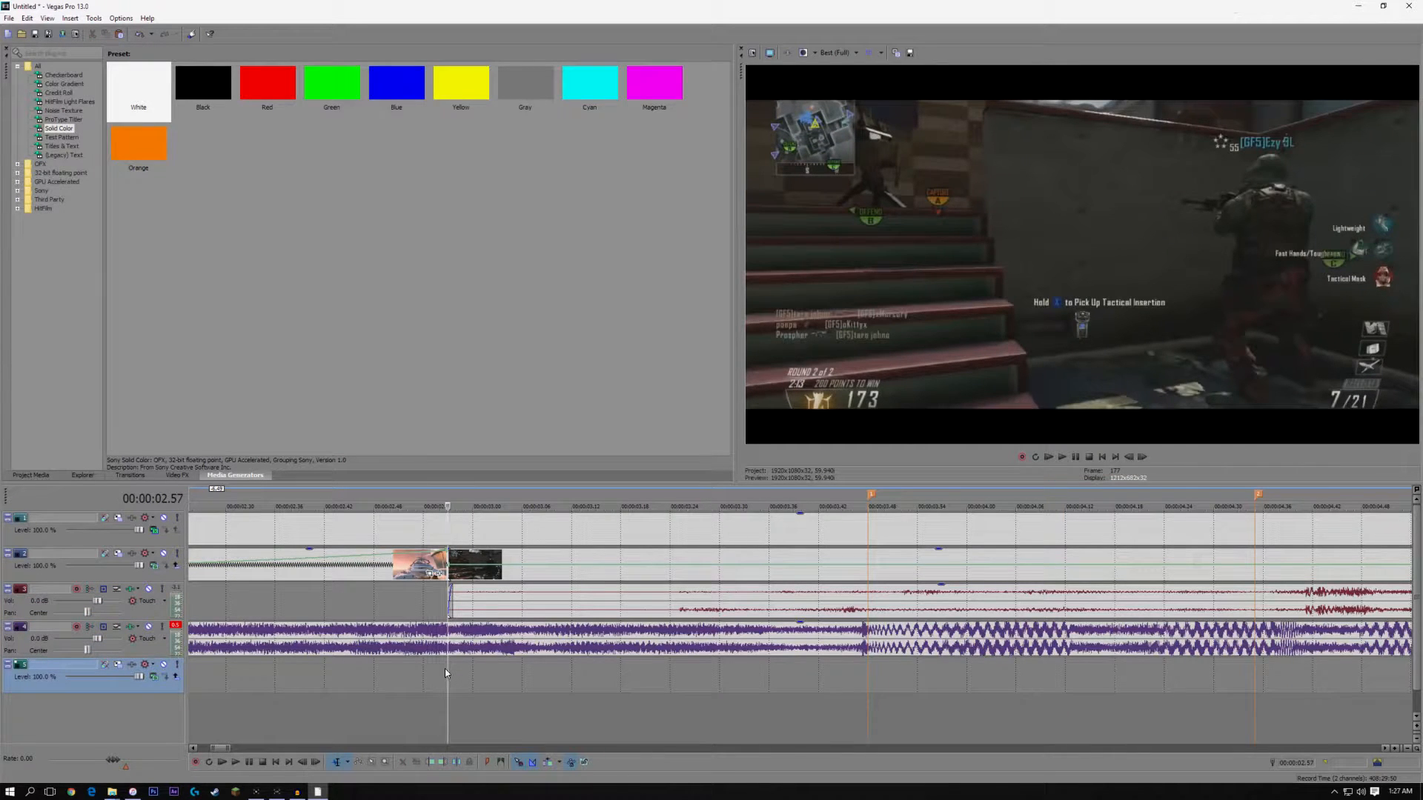
key(space)
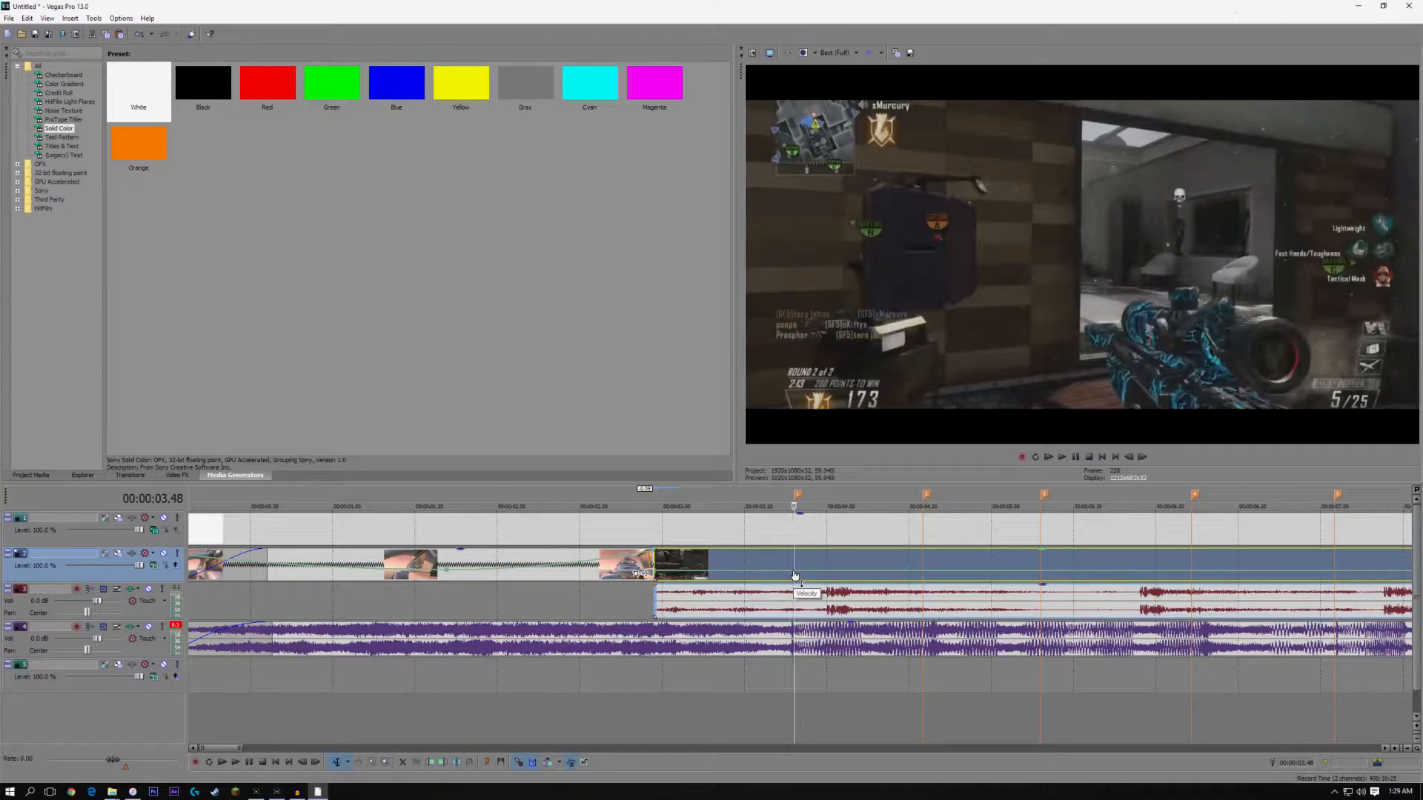
Add velocity points on the gameplay clip at 00:00:03.35 and after the first beat marker, and raise the point at the marker into a peak
scroll(794, 576, up, 5)
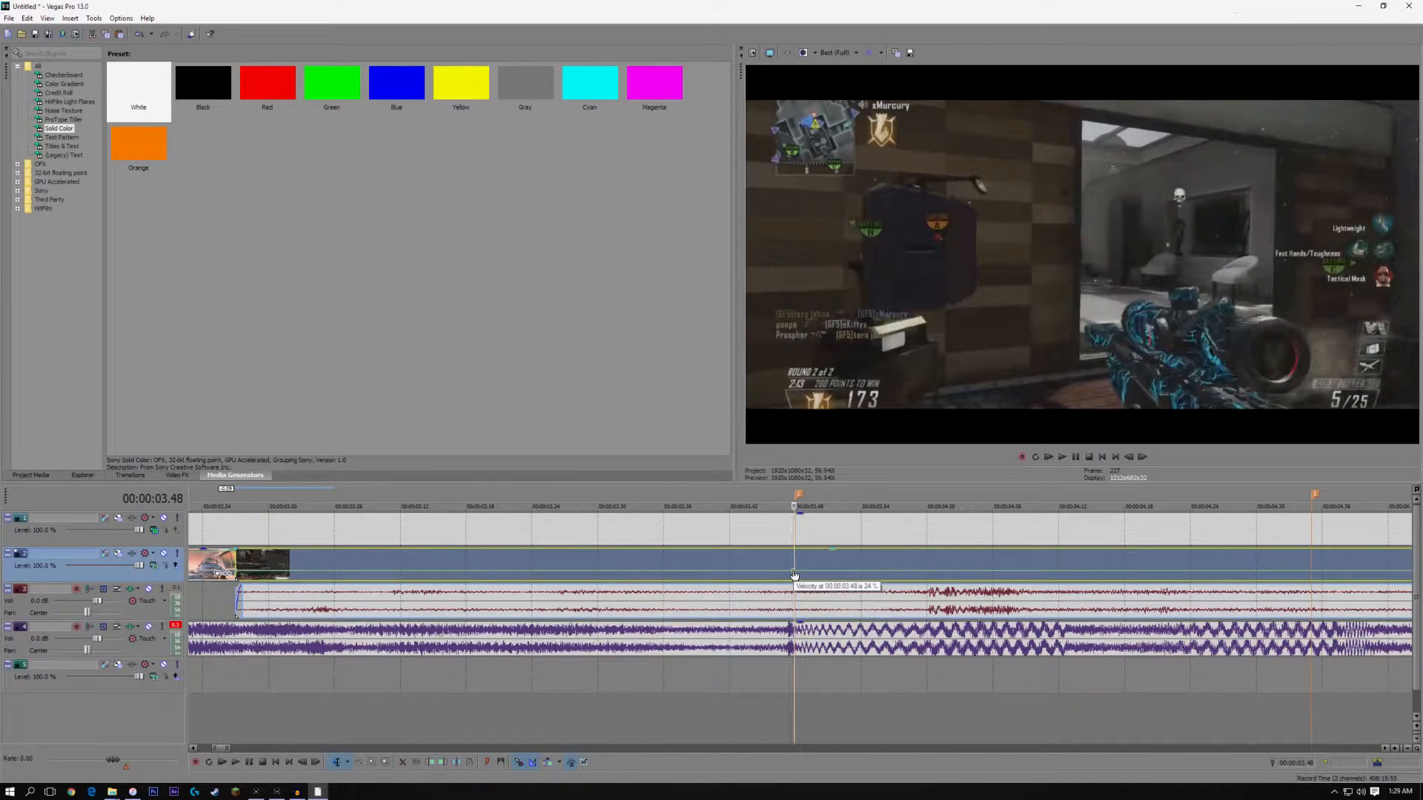
scroll(795, 574, down, 3)
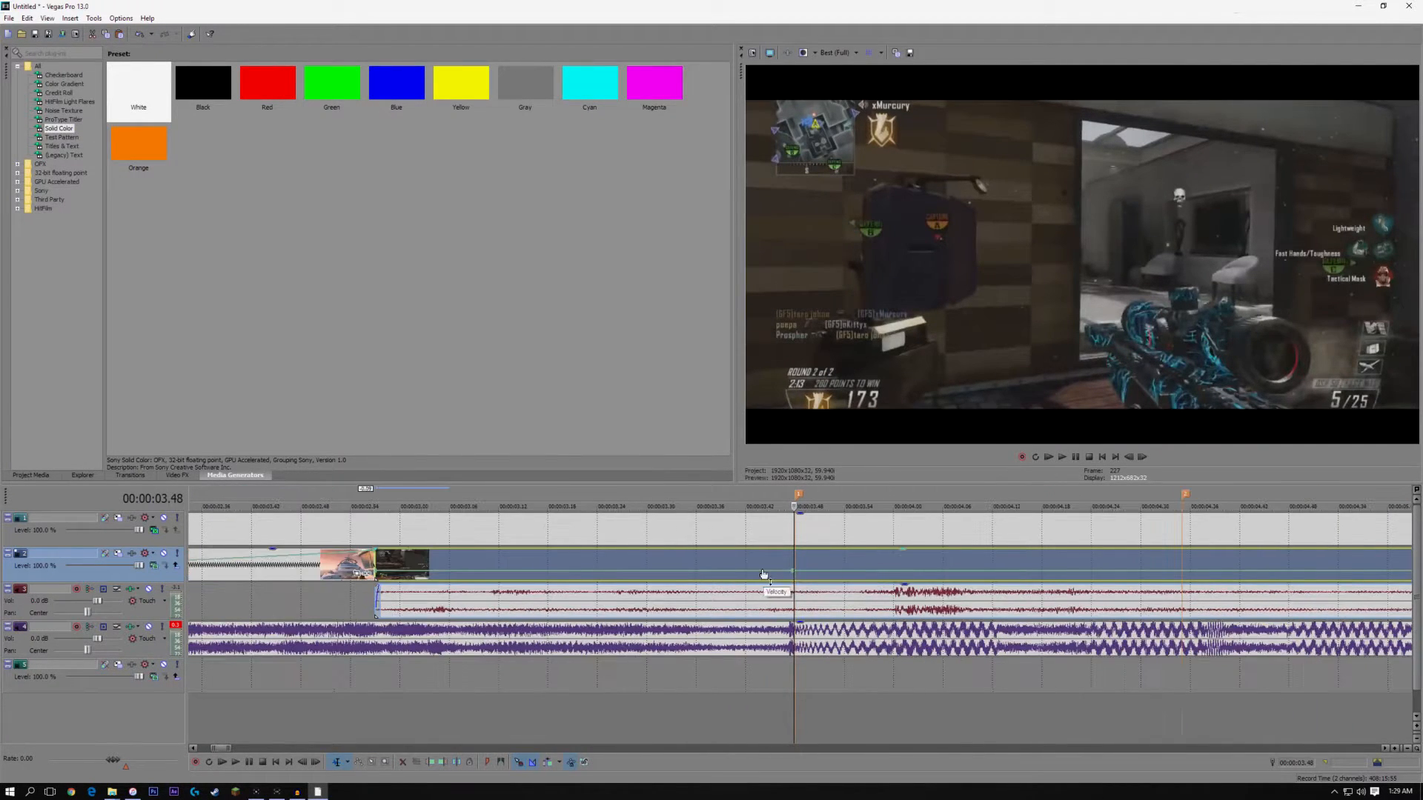
double_click(691, 574)
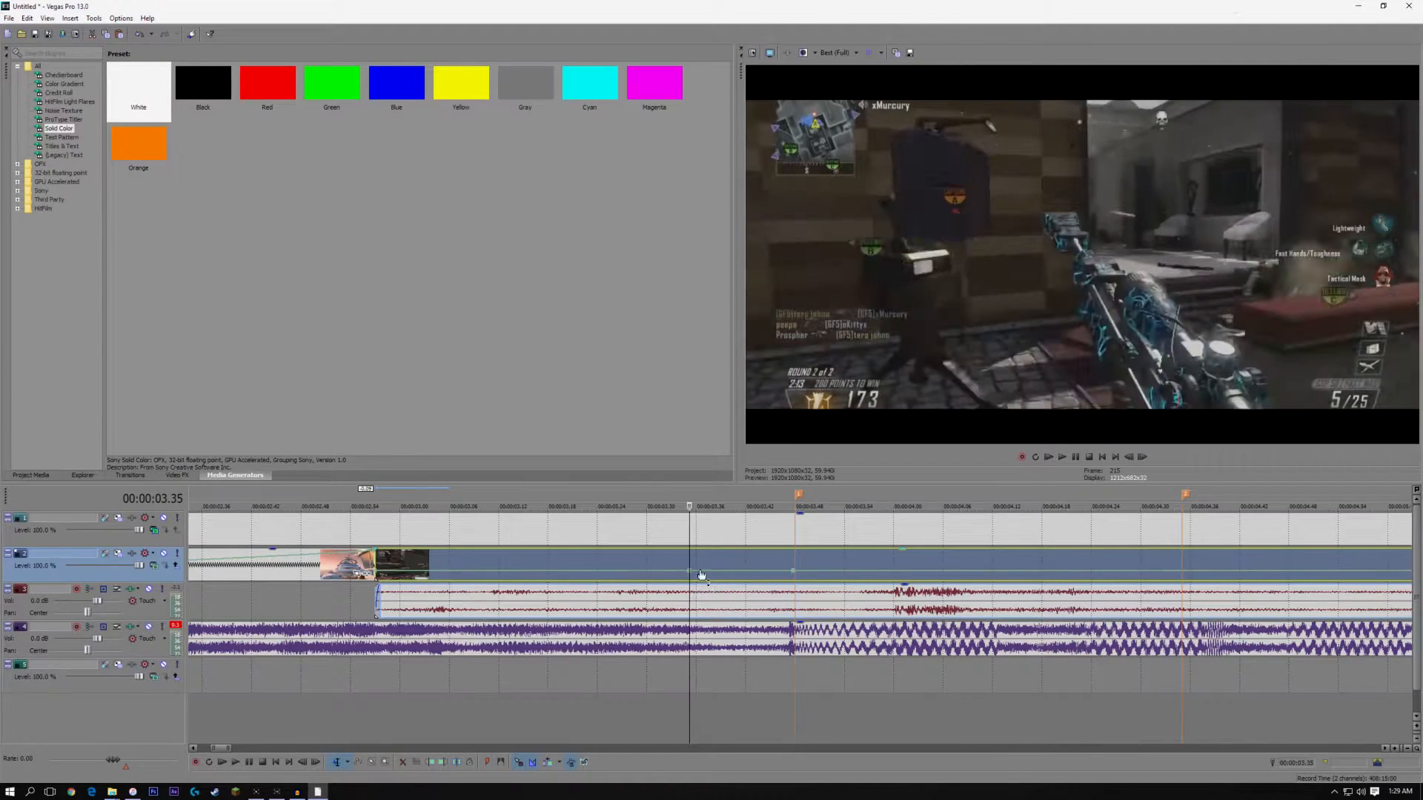
double_click(936, 575)
click(793, 573)
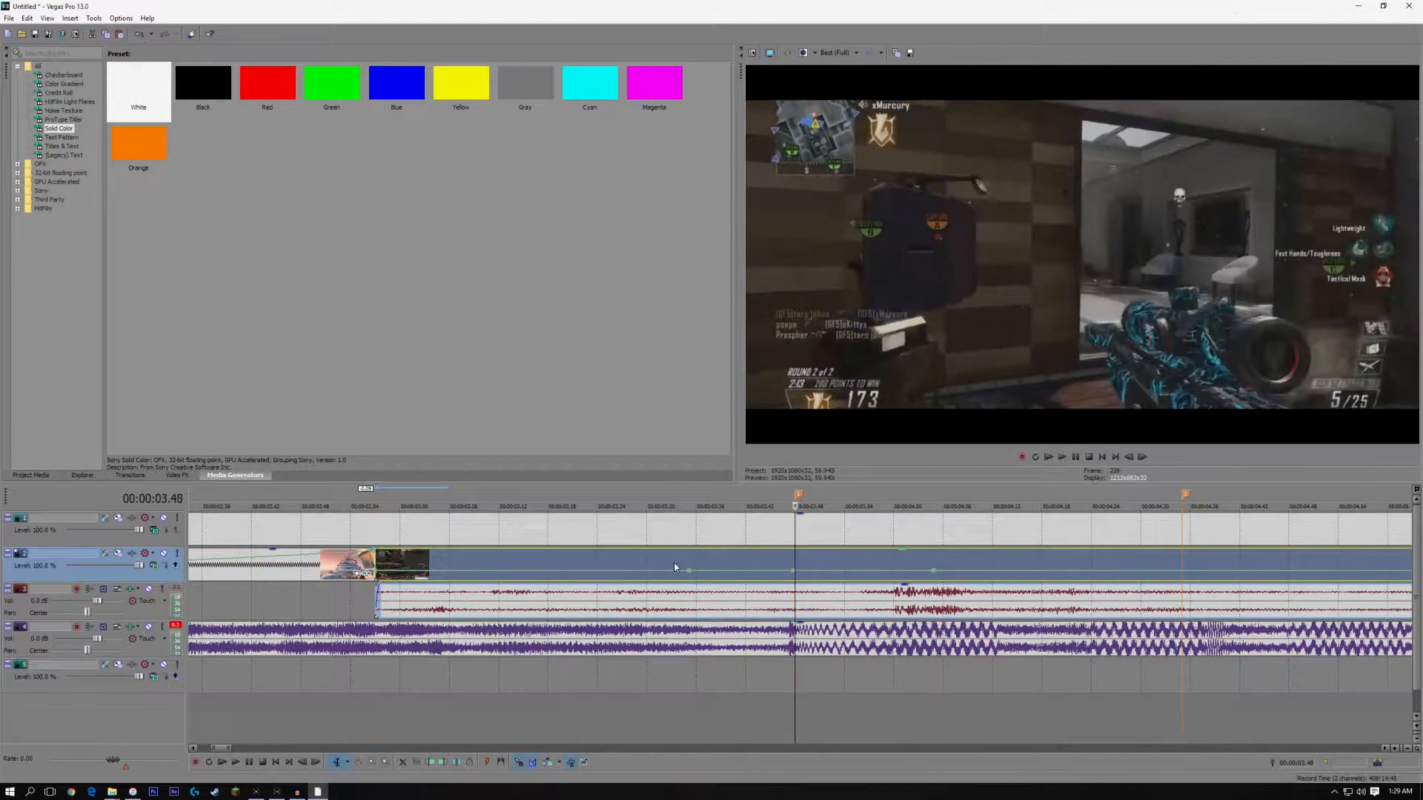
drag(793, 570, 797, 563)
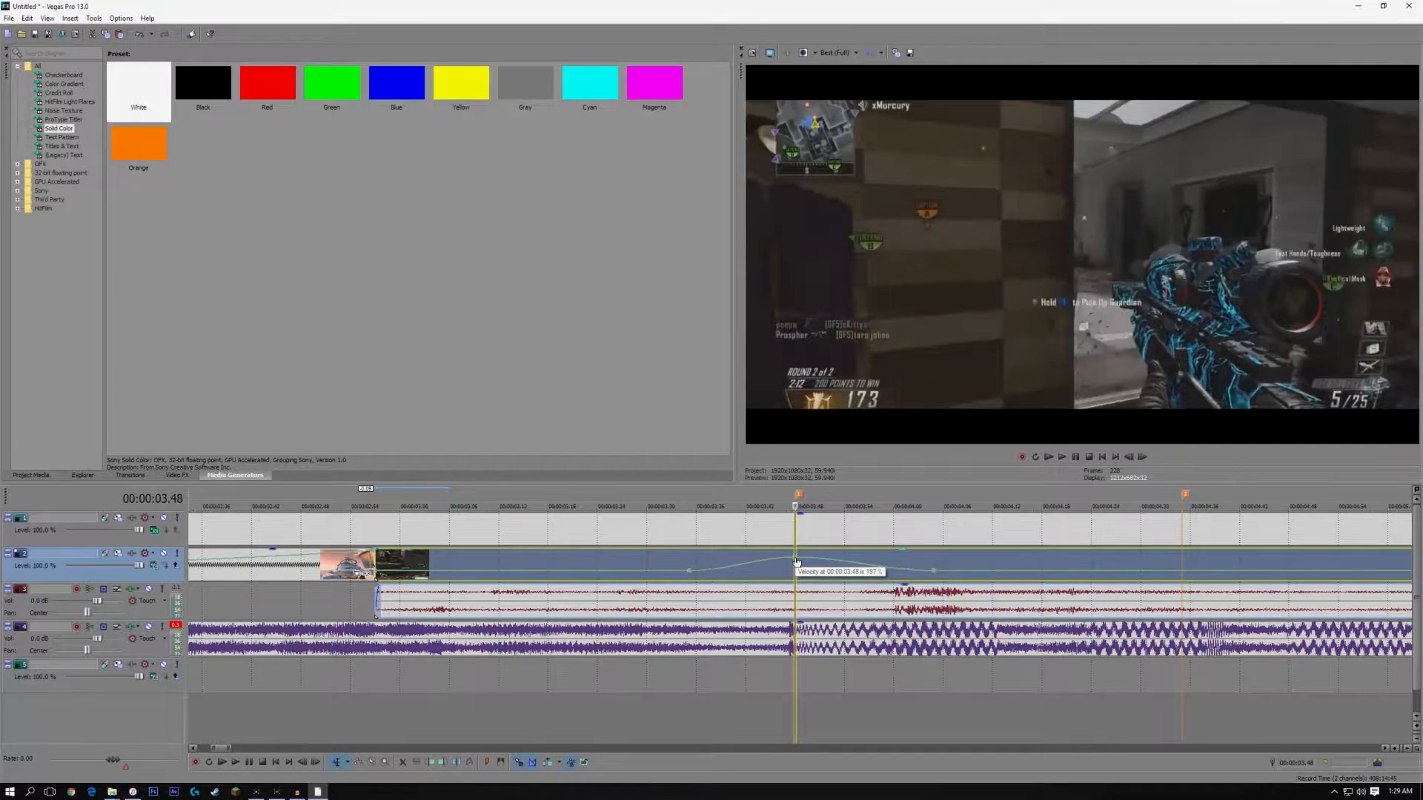
drag(797, 563, 798, 556)
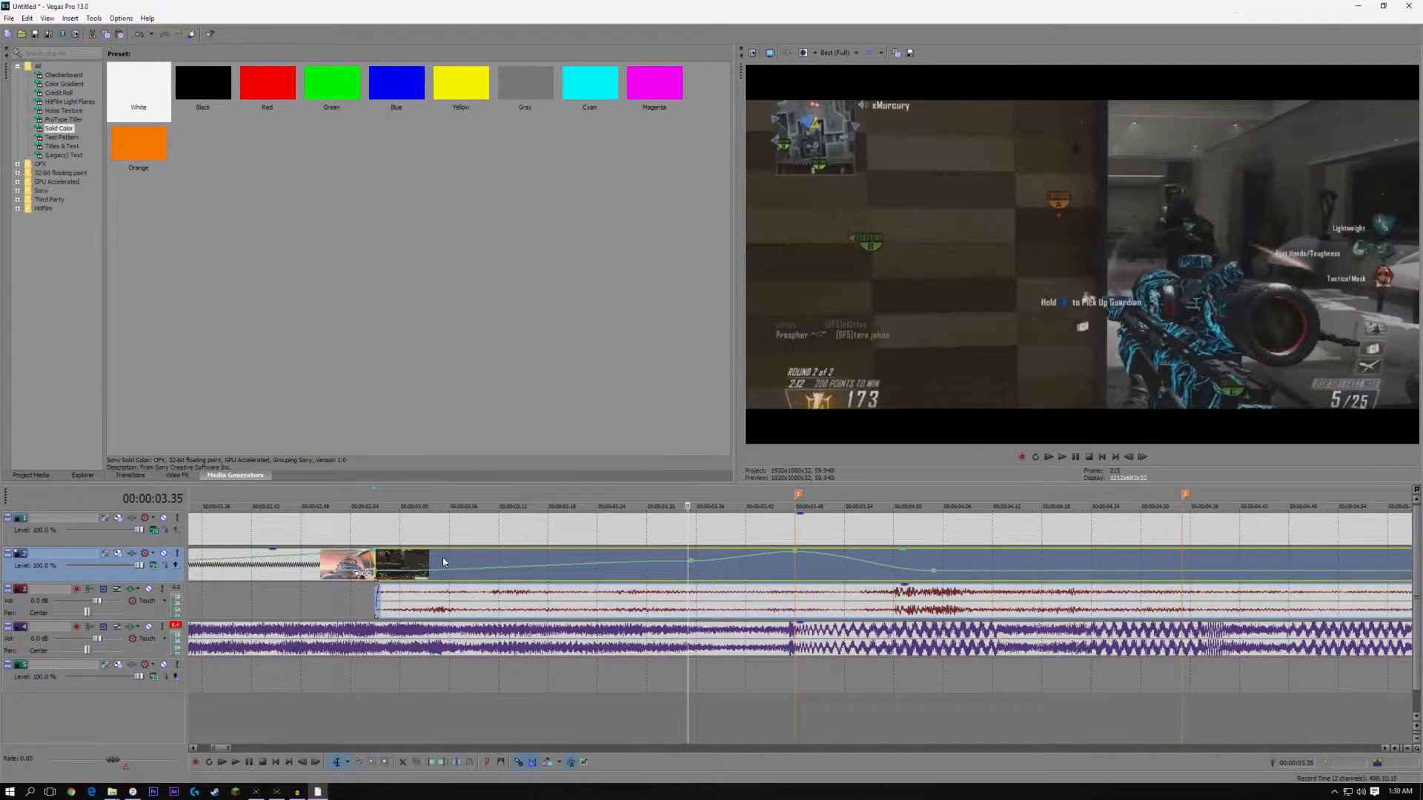
Move the velocity point before the peak back to 00:00:03.25 and shape a dip at about 00:00:03.30
click(385, 558)
click(796, 567)
drag(693, 563, 610, 566)
click(647, 561)
Play the gameplay clip around 00:00:03.25 to check the velocity changes against the first beat marker
key(space)
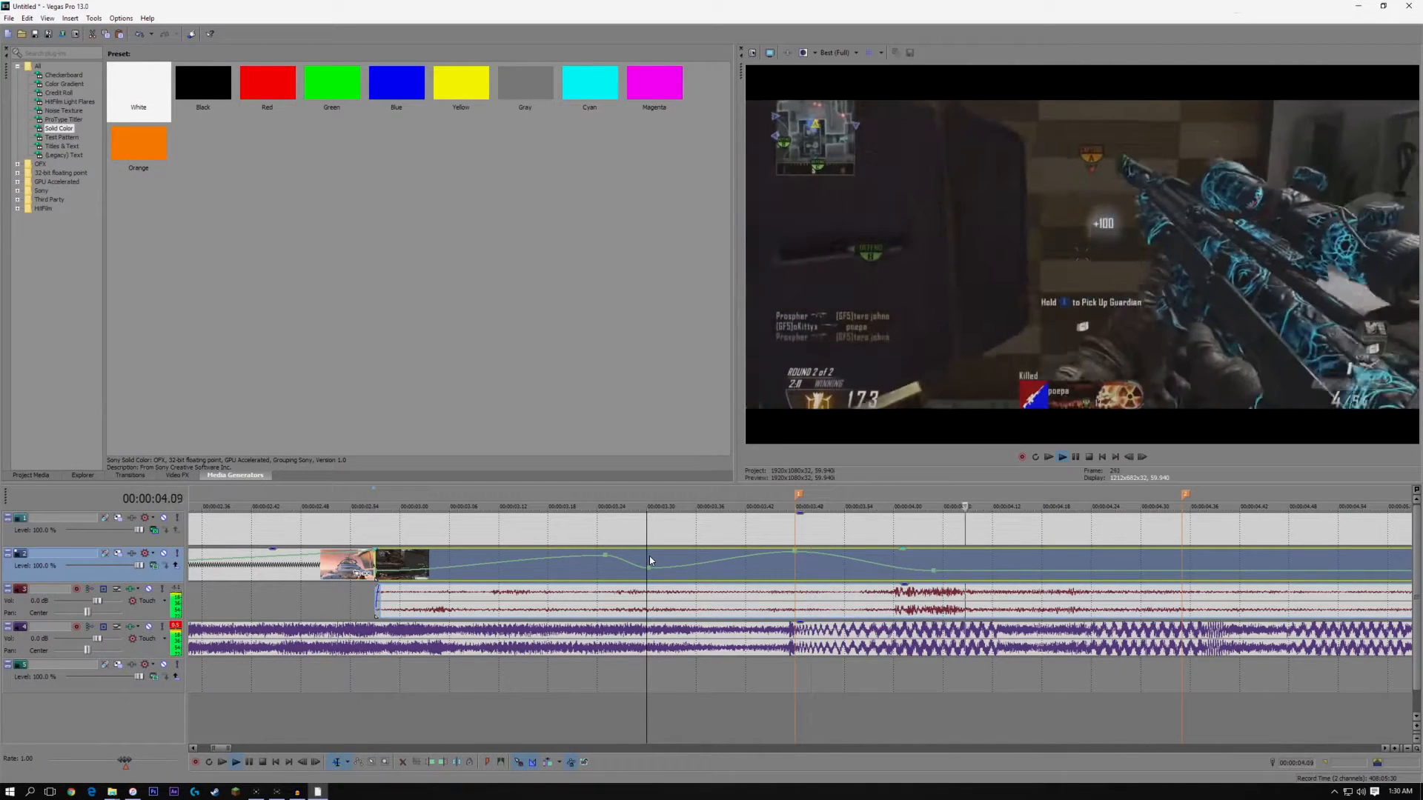
key(space)
click(603, 561)
key(space)
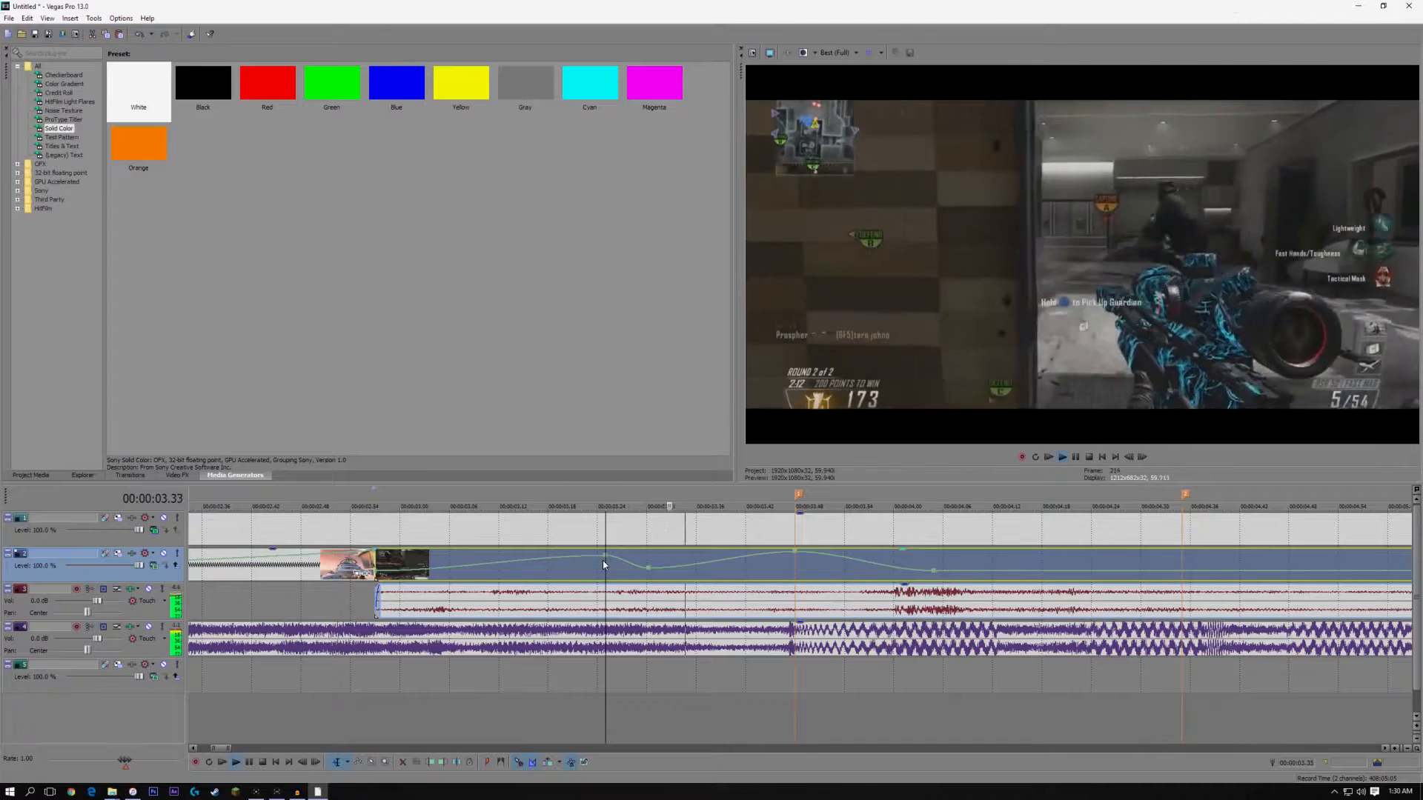
key(space)
click(376, 557)
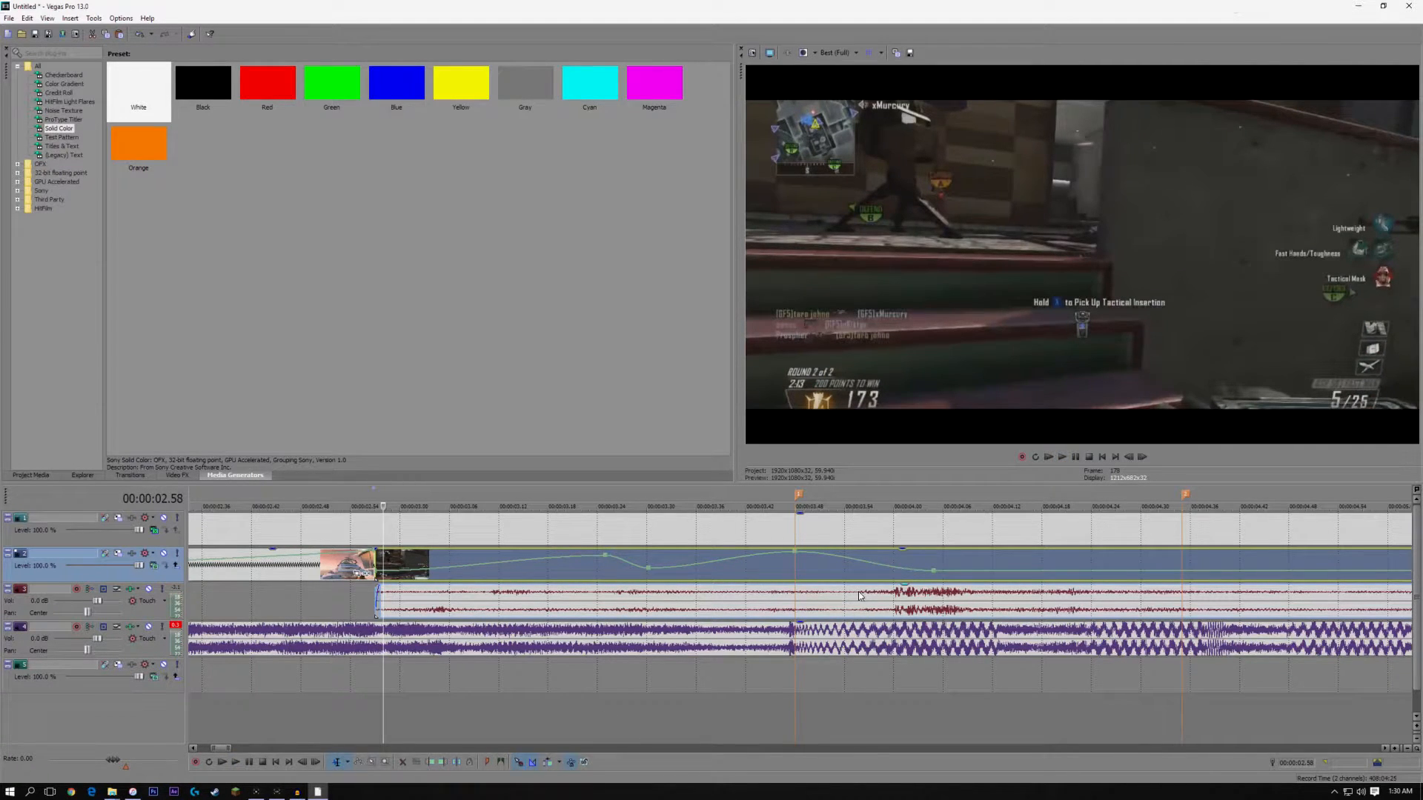
click(603, 565)
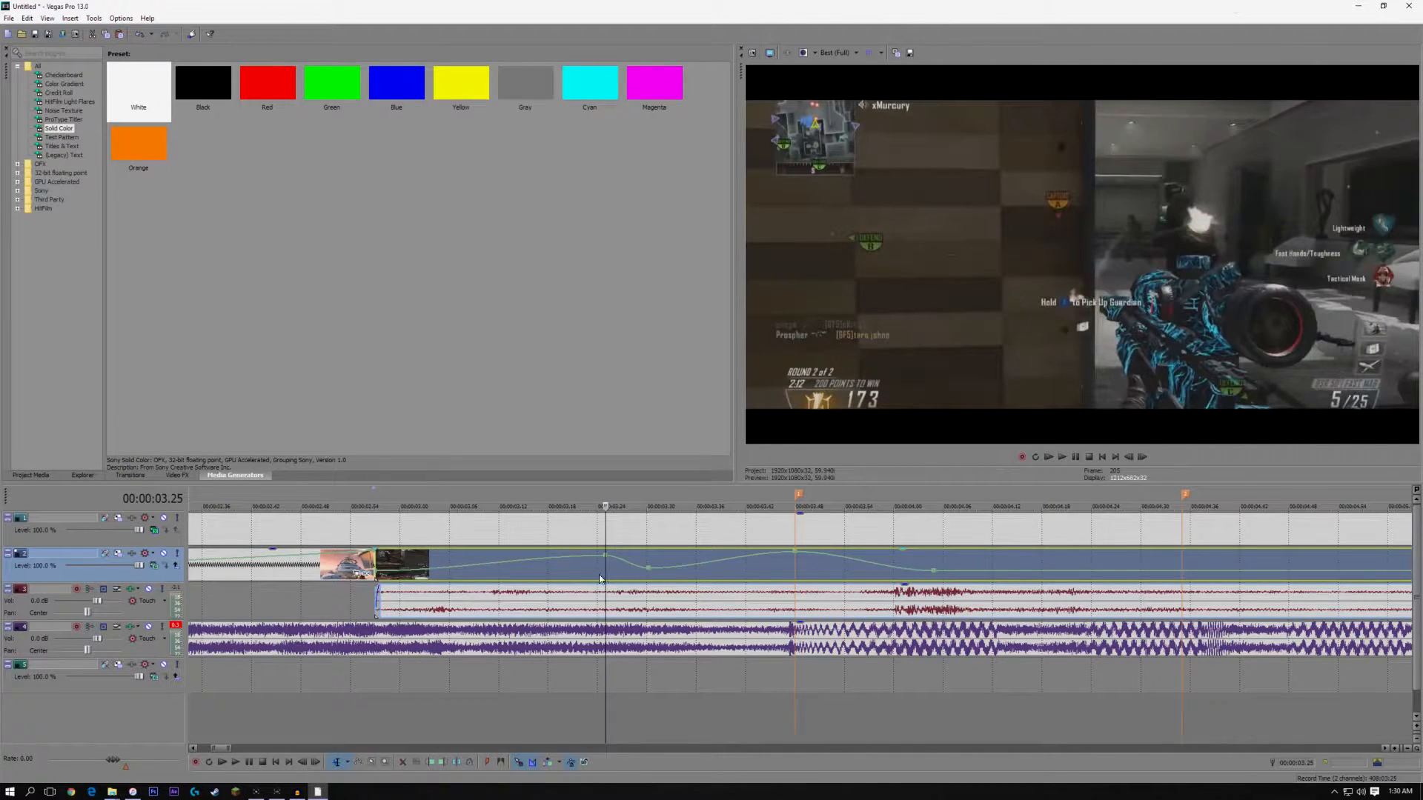
key(space)
key(space)
Delete the audio track that belongs to the gameplay clip
click(535, 608)
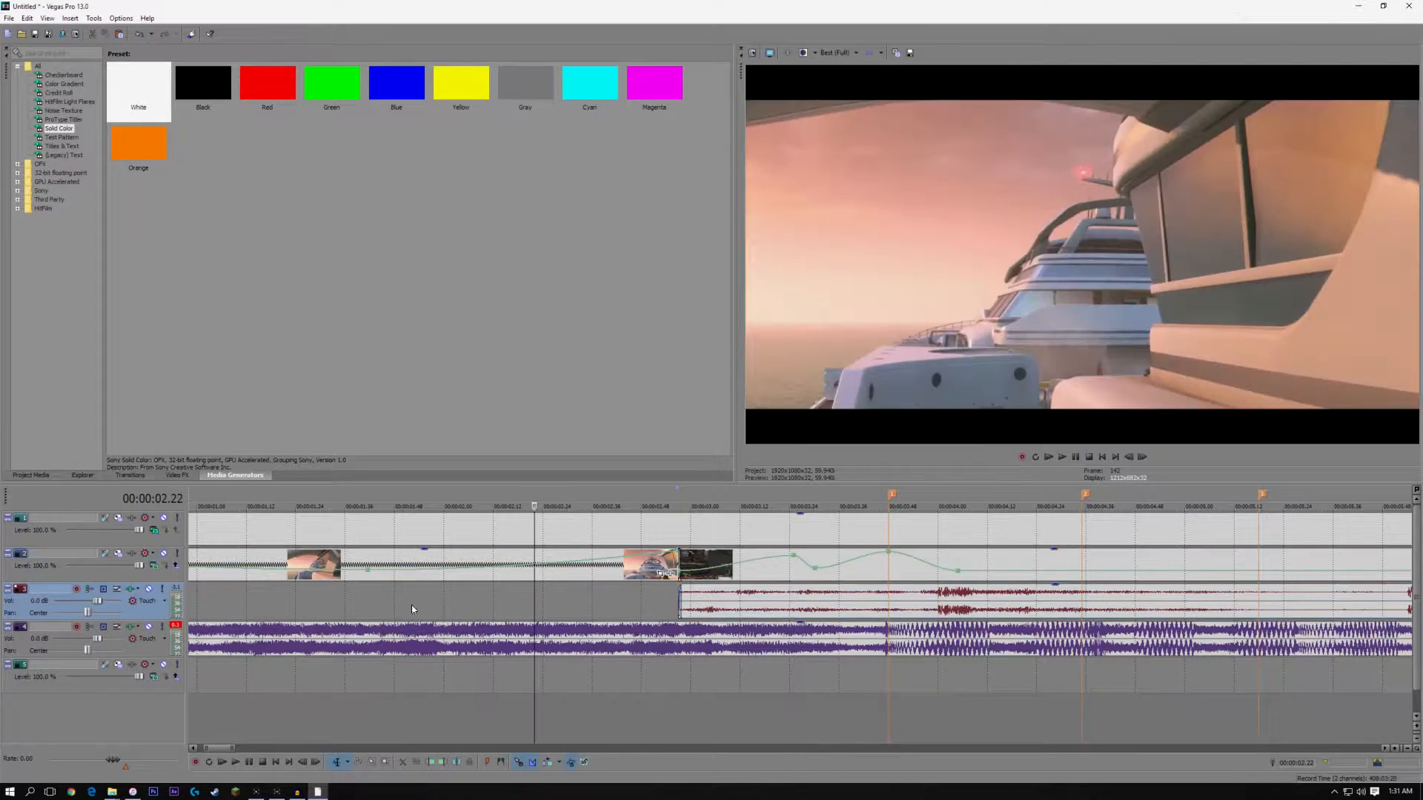
right_click(139, 612)
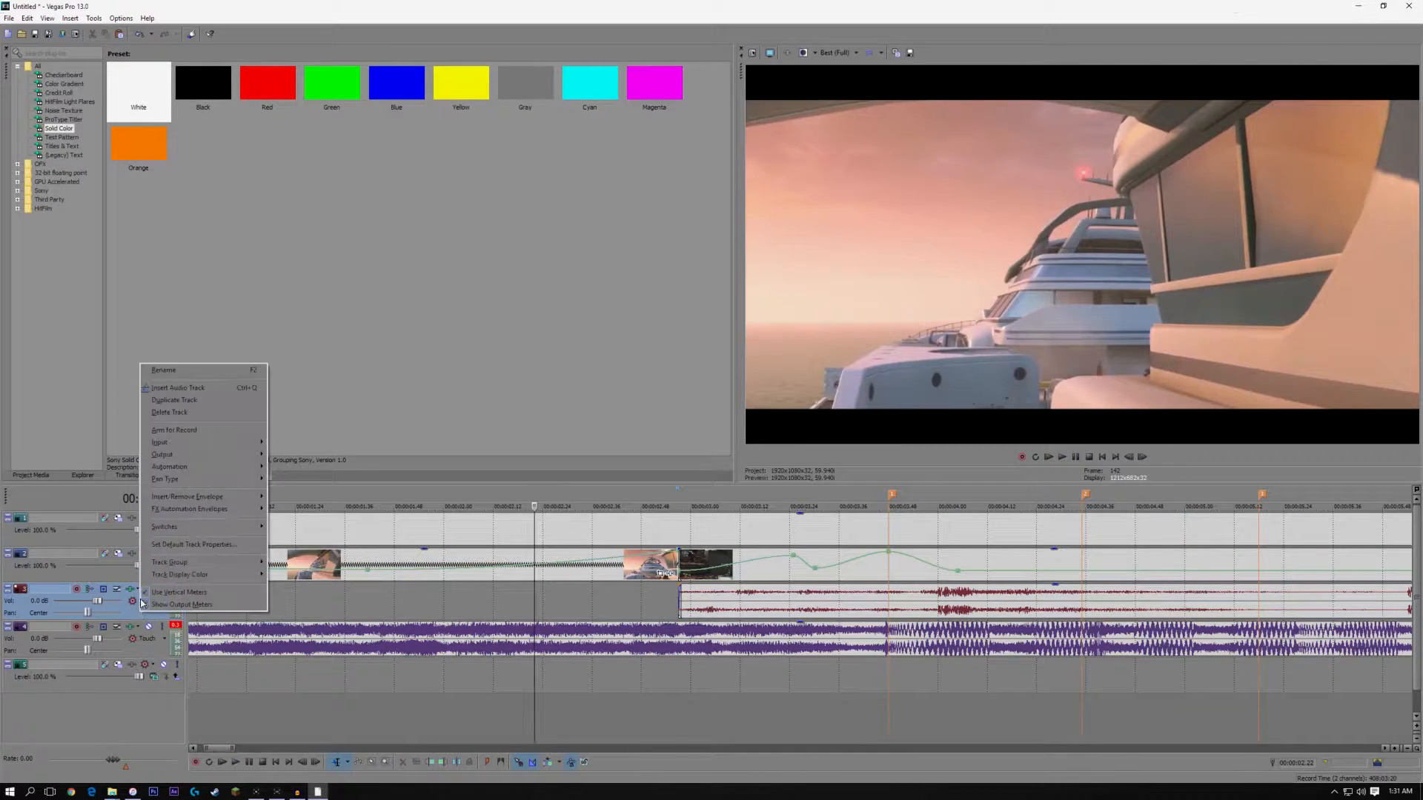
click(162, 414)
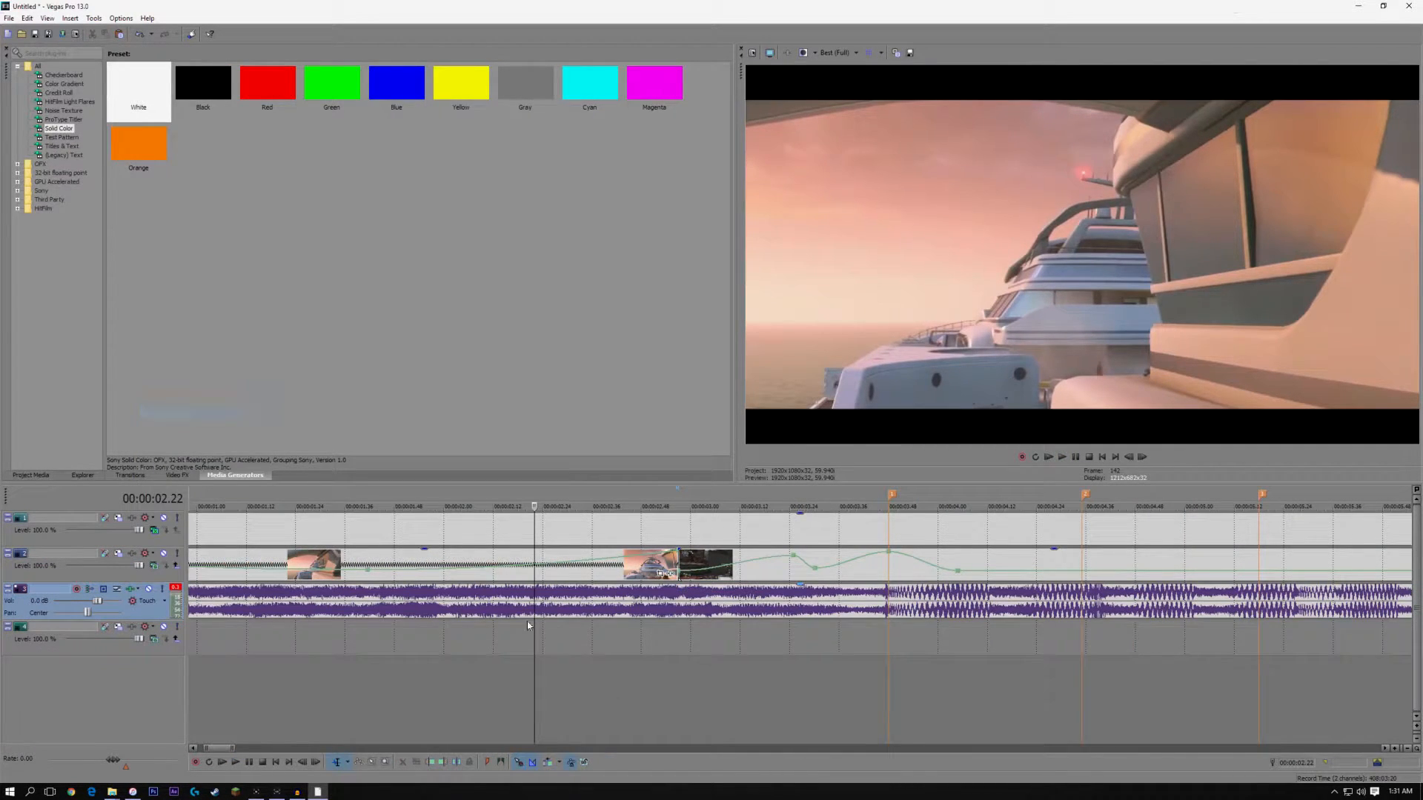
Replace the empty video track with a new audio track and move it above the song's track
right_click(125, 647)
click(155, 519)
right_click(73, 678)
click(111, 696)
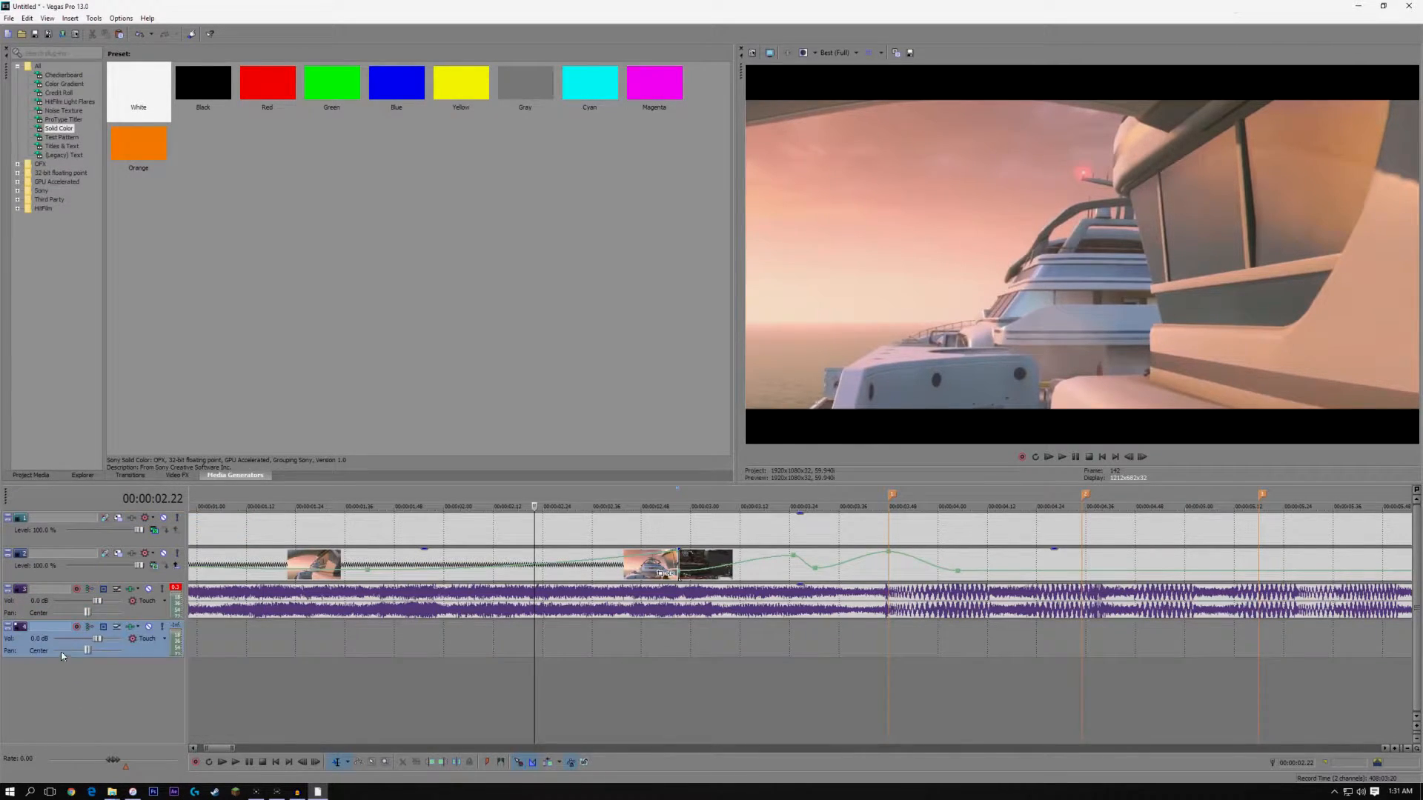
drag(141, 651, 144, 593)
Add the dsr50 hitmarker sound from the BO2Guns folder in Downloads to the empty audio track at the first beat marker
scroll(660, 608, down, 4)
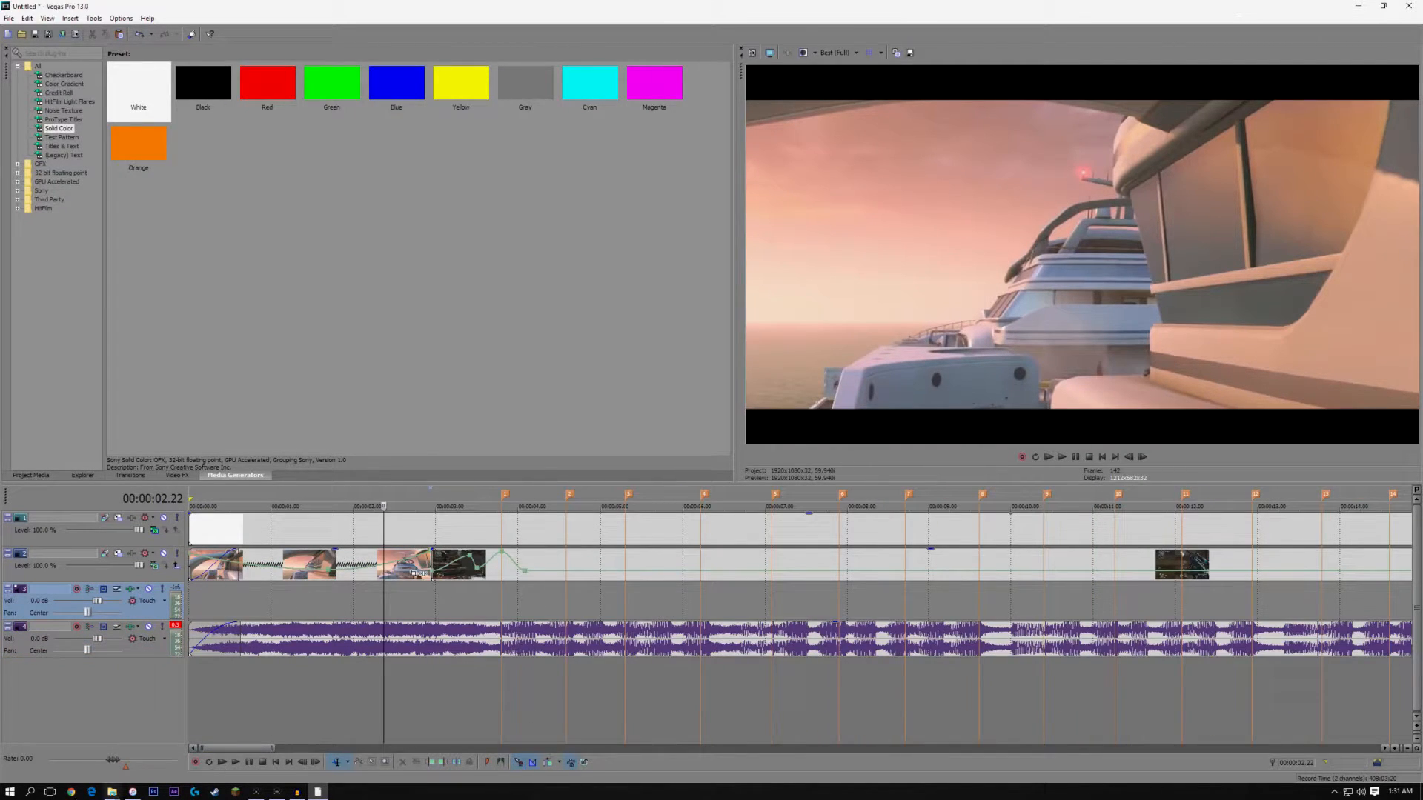
mouse_move(111, 791)
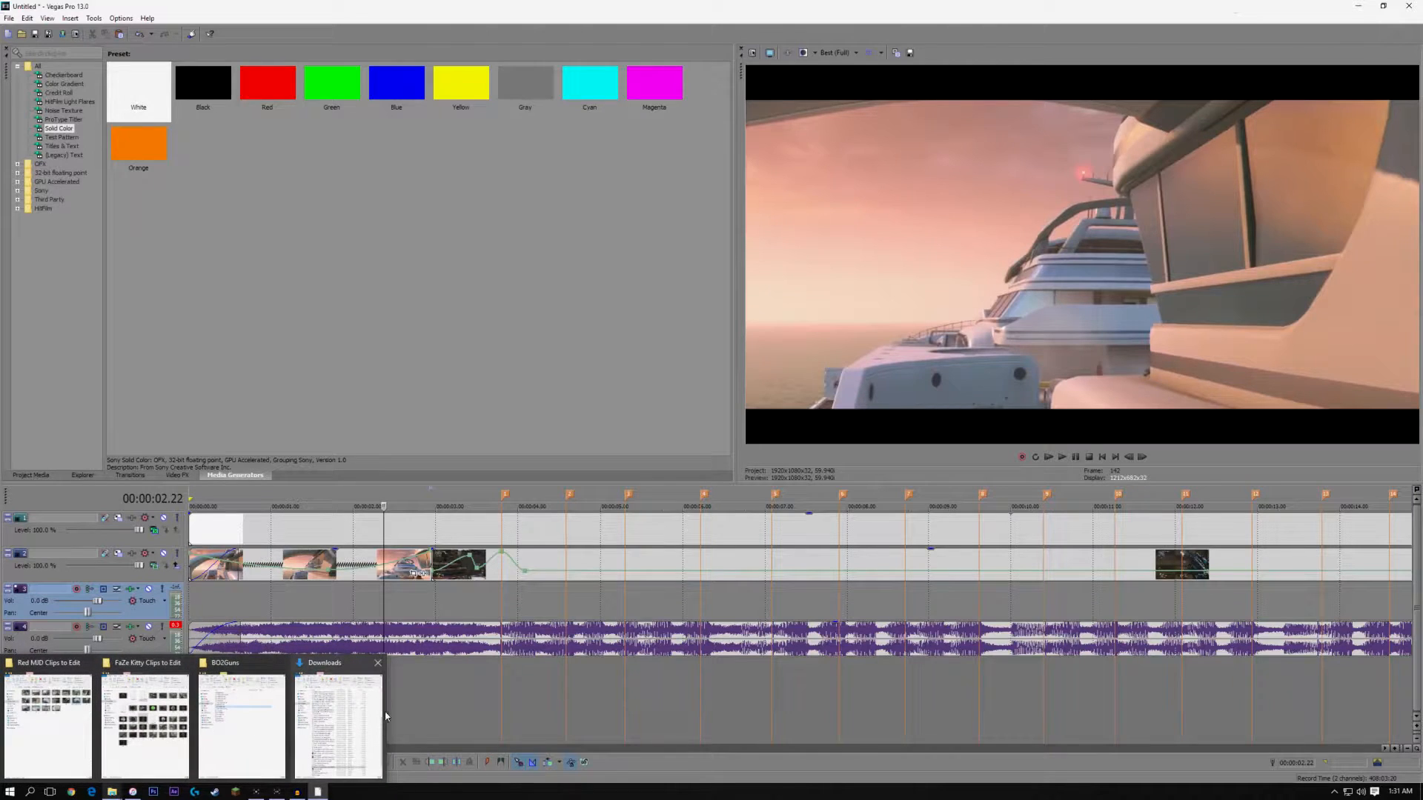
mouse_move(366, 714)
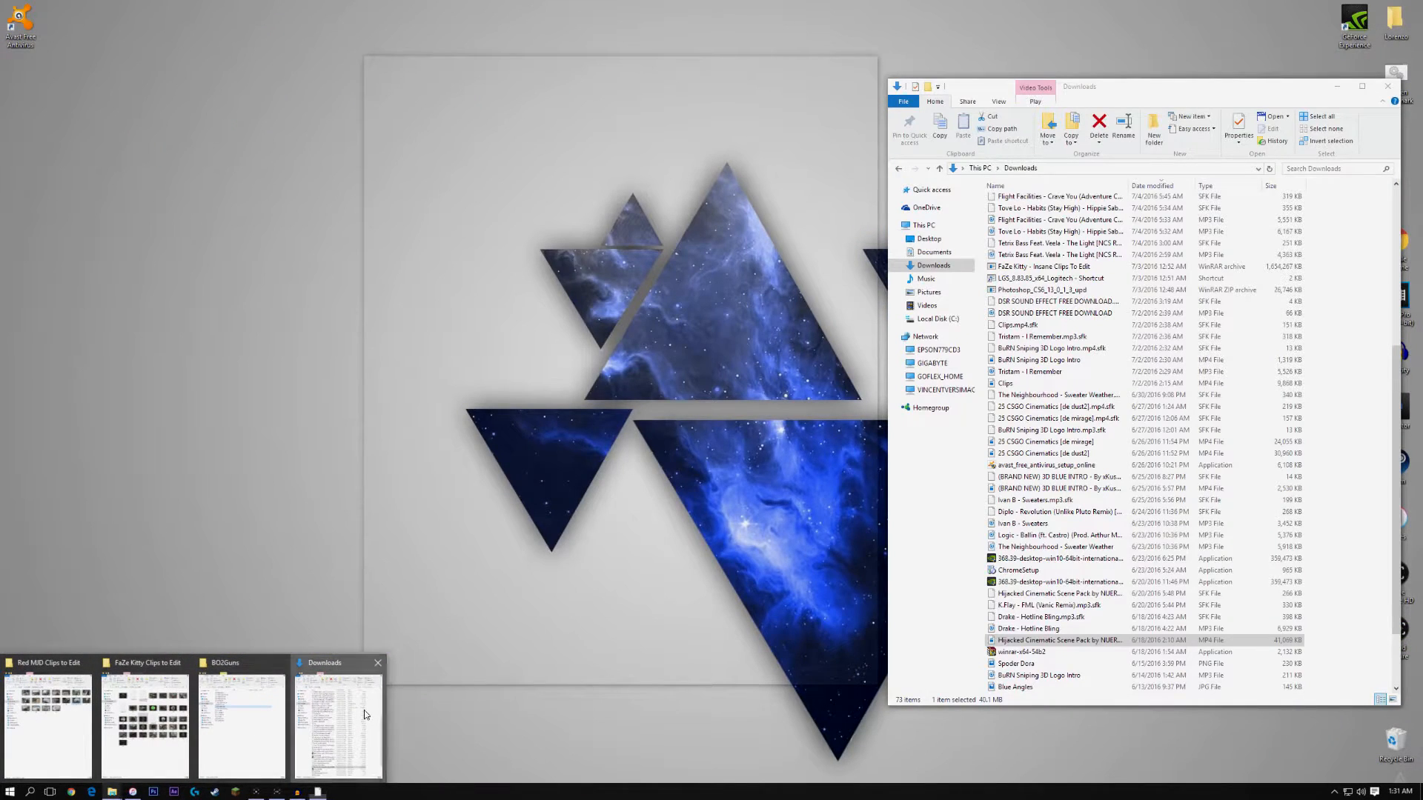
click(365, 714)
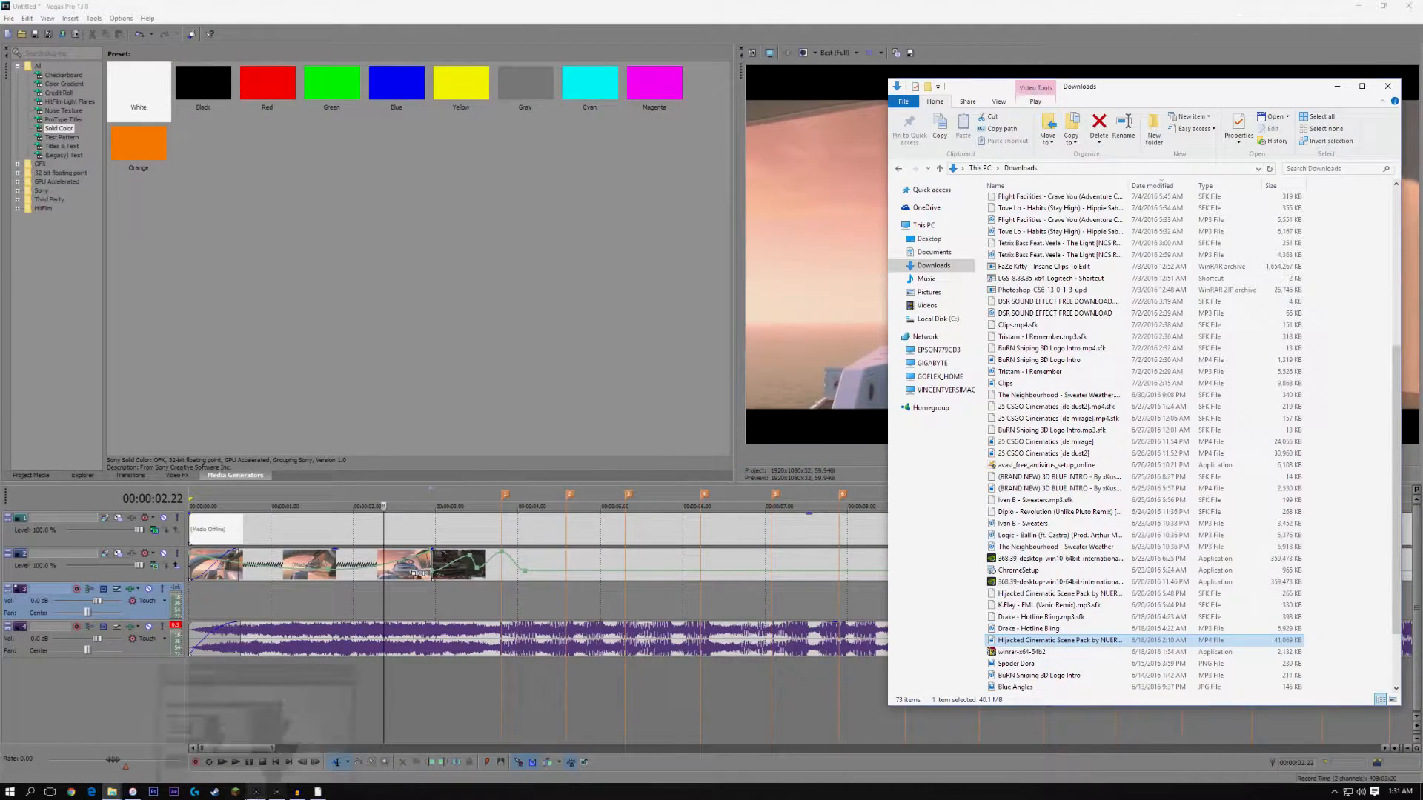
mouse_move(112, 791)
click(249, 696)
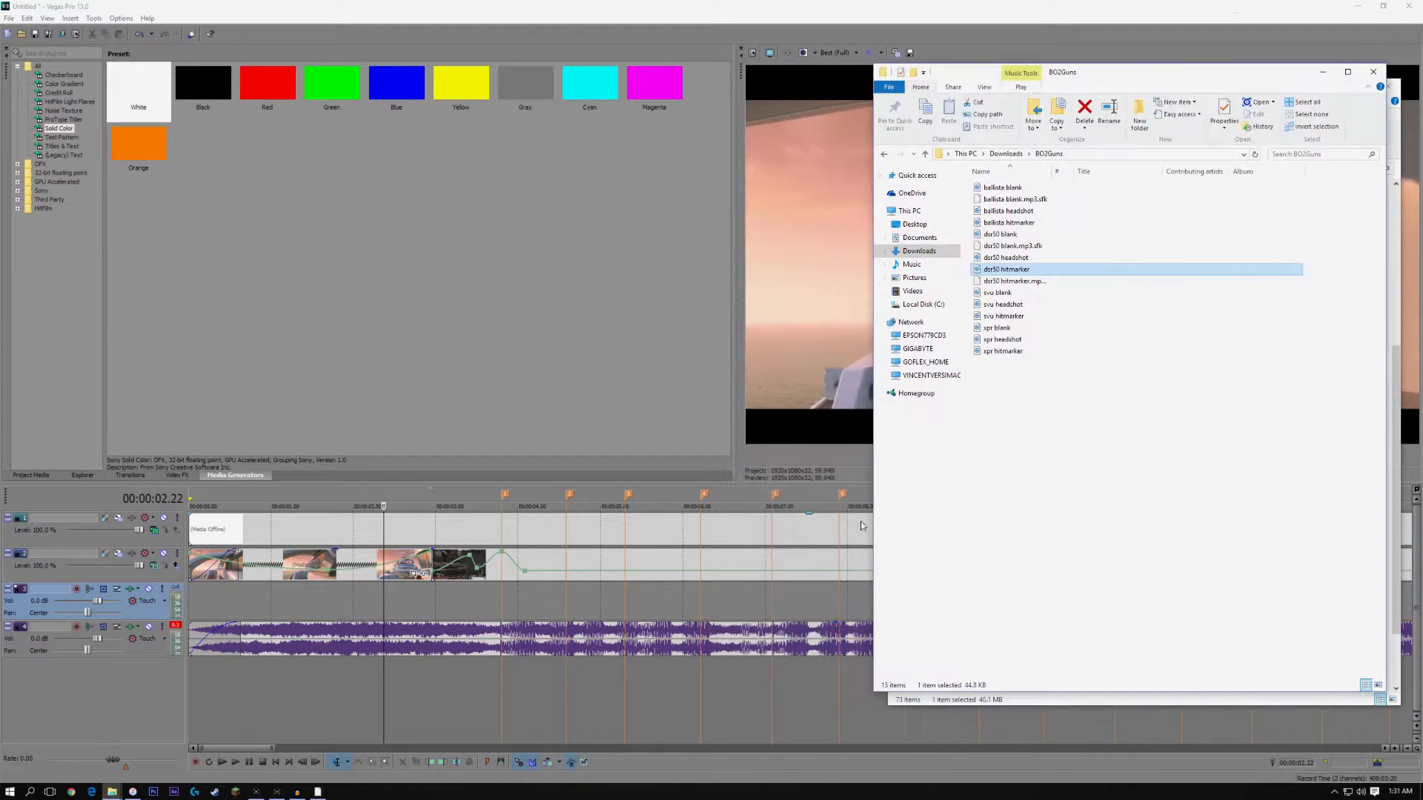
drag(998, 271, 669, 420)
drag(493, 584, 504, 585)
click(1322, 73)
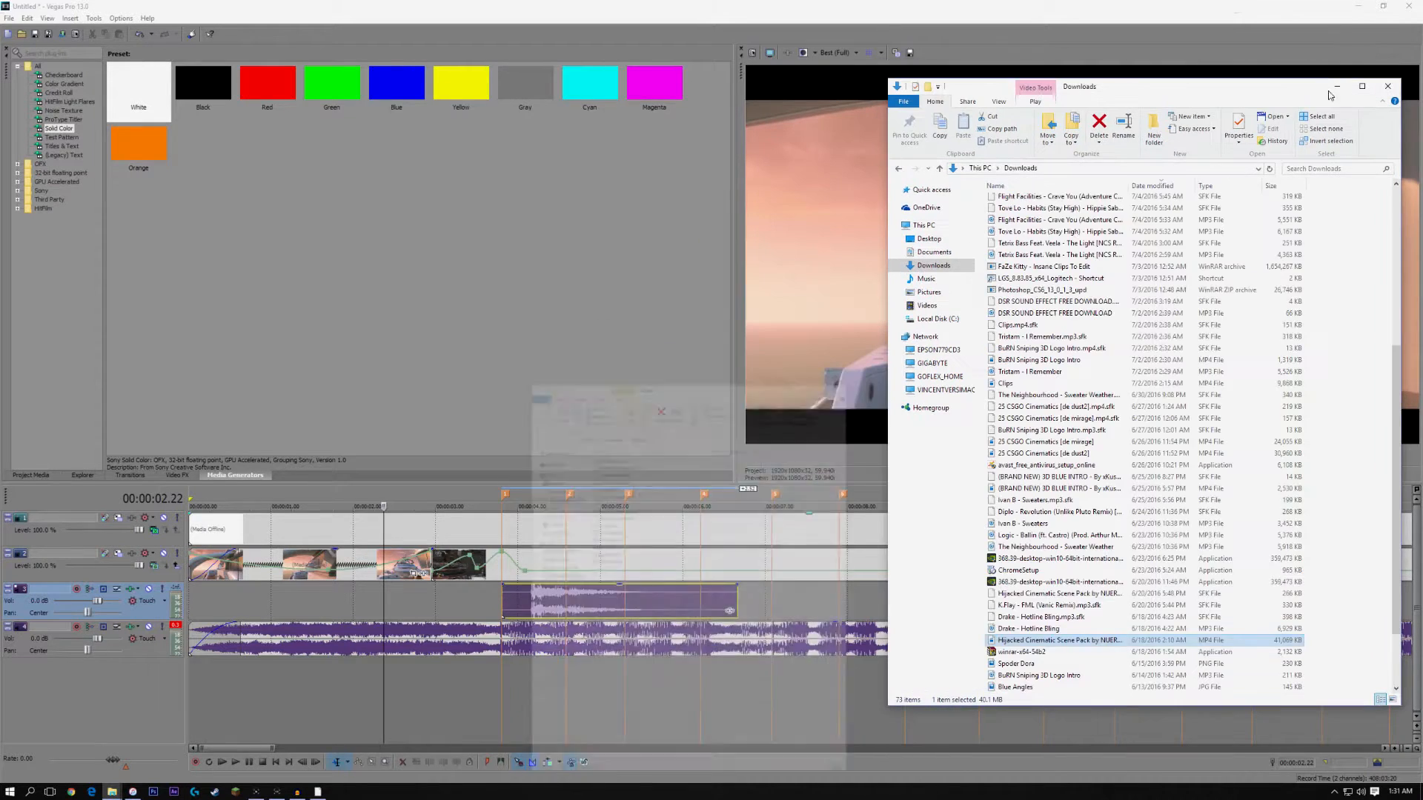
click(1327, 88)
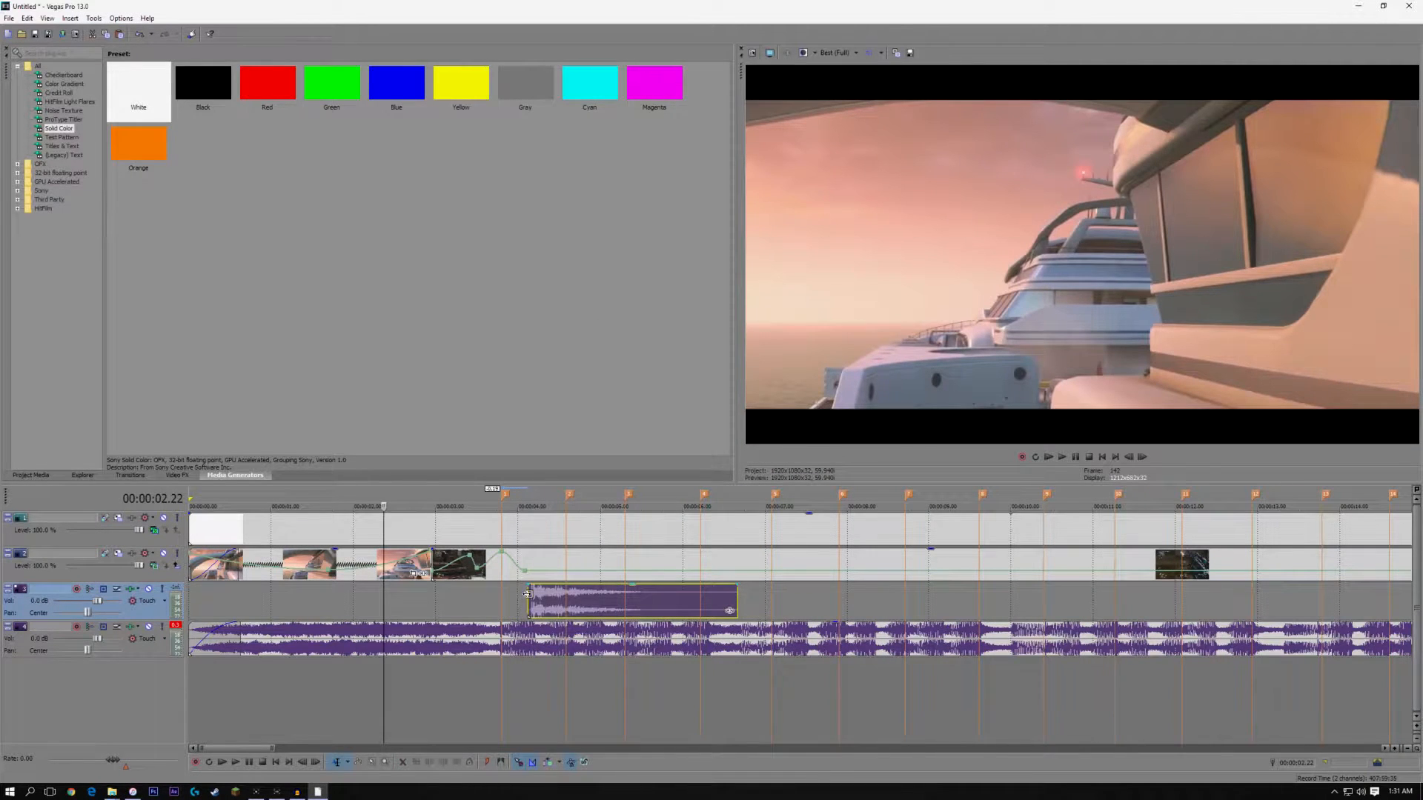
Trim the silence from the start of the hitmarker sound and align its first peak with the beat marker at 00:00:03.48
scroll(527, 593, up, 4)
click(1209, 604)
scroll(1201, 603, up, 6)
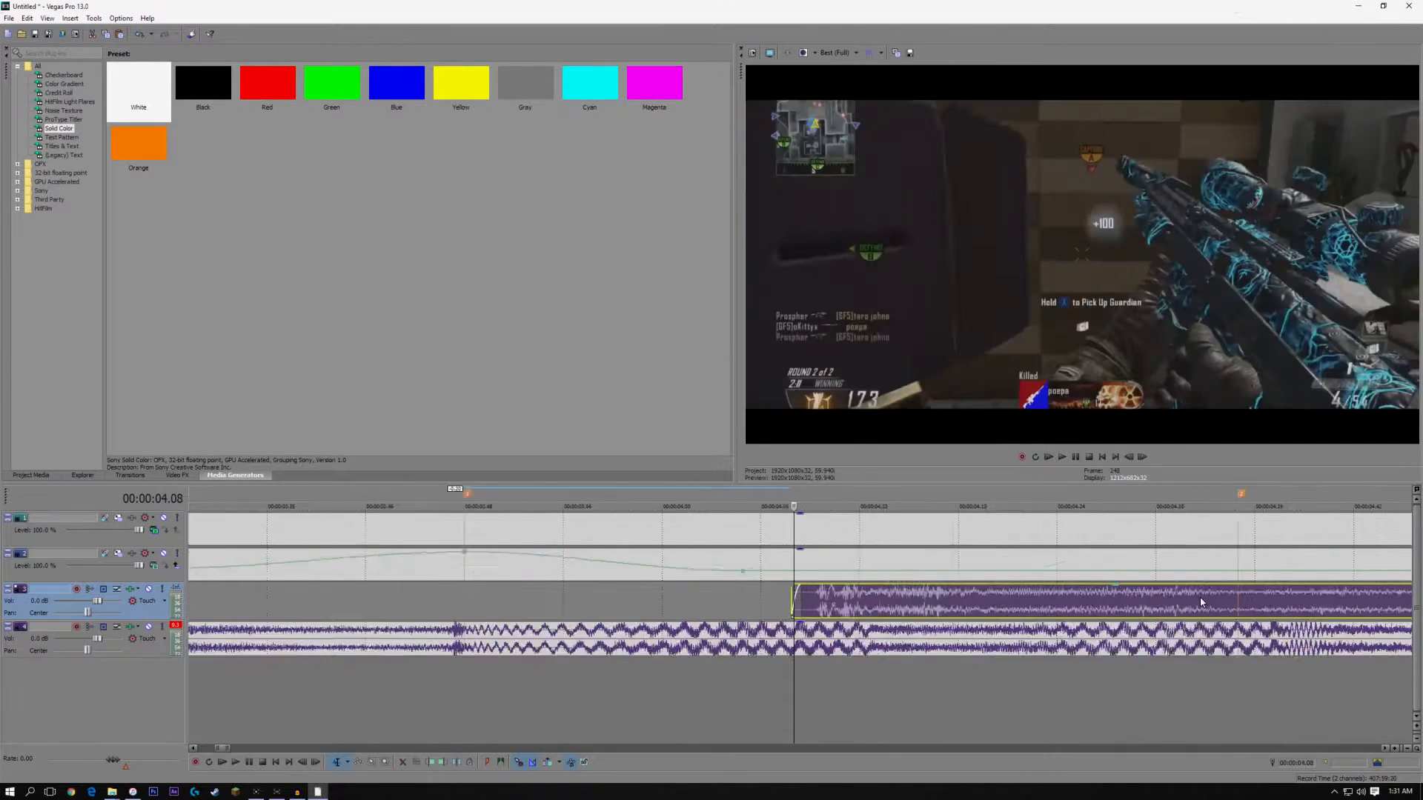
drag(788, 602, 562, 606)
scroll(562, 607, down, 6)
drag(755, 598, 900, 599)
scroll(628, 603, up, 3)
click(711, 592)
scroll(710, 592, up, 9)
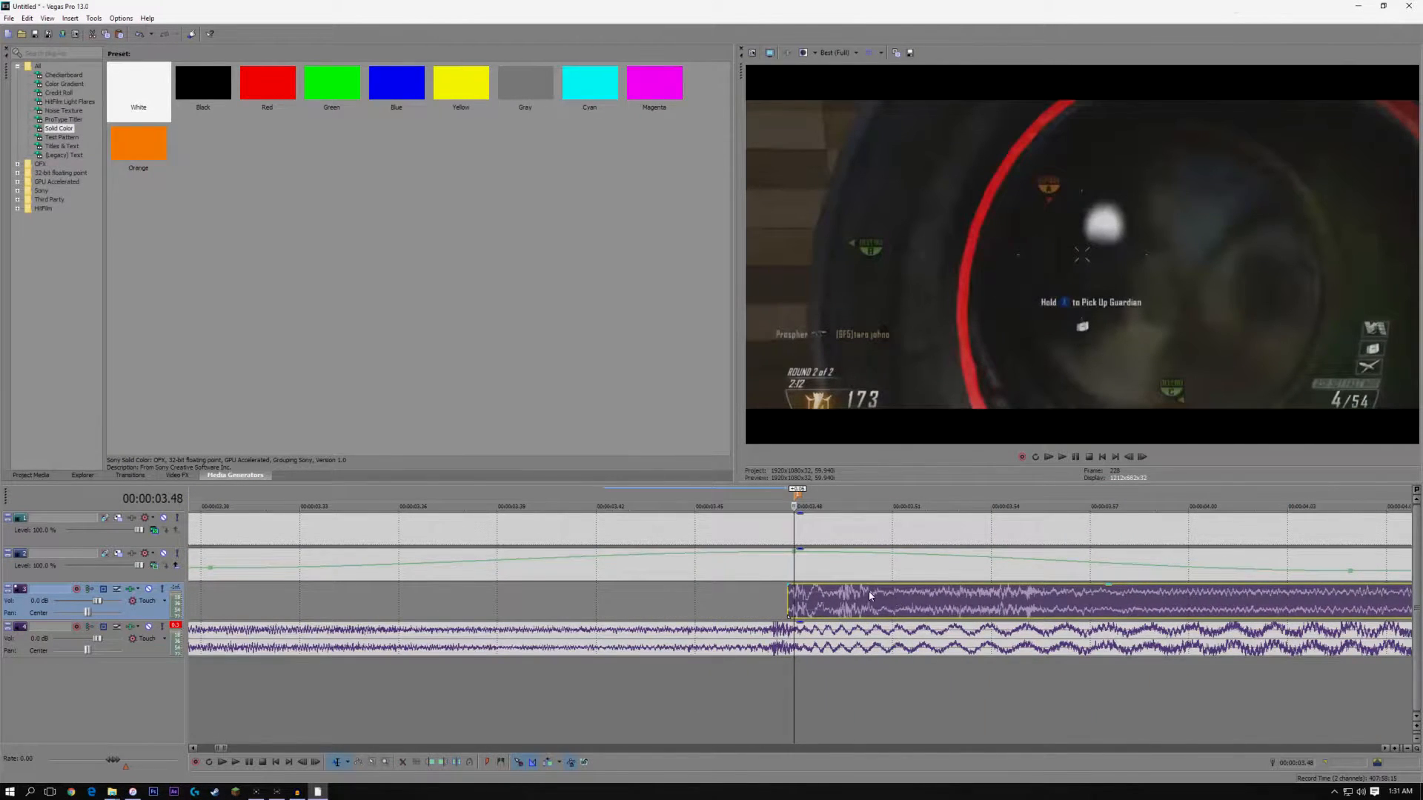
Play the gameplay from its start past the first beat marker to check that the hitmarker sound matches the shot
scroll(598, 594, down, 4)
click(530, 596)
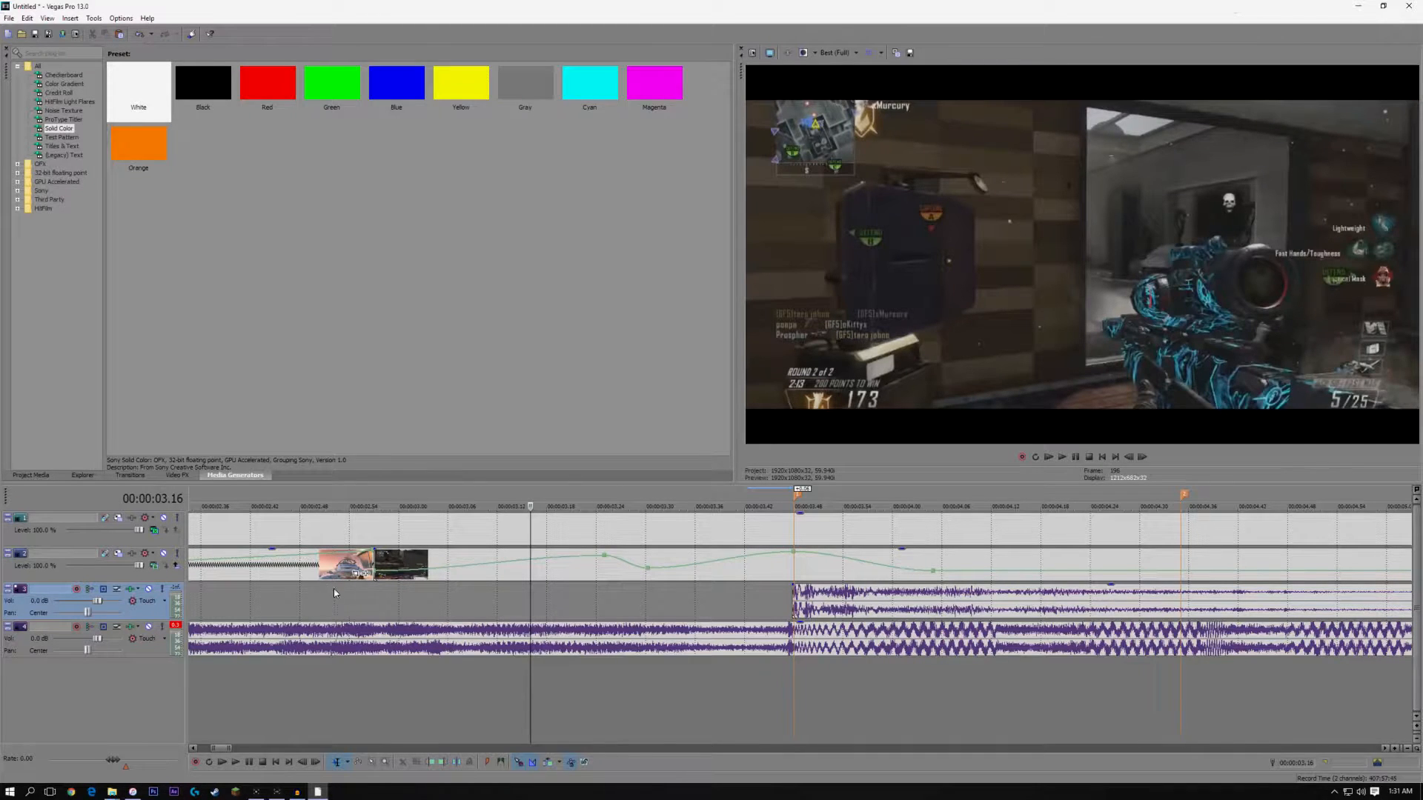
click(373, 590)
key(space)
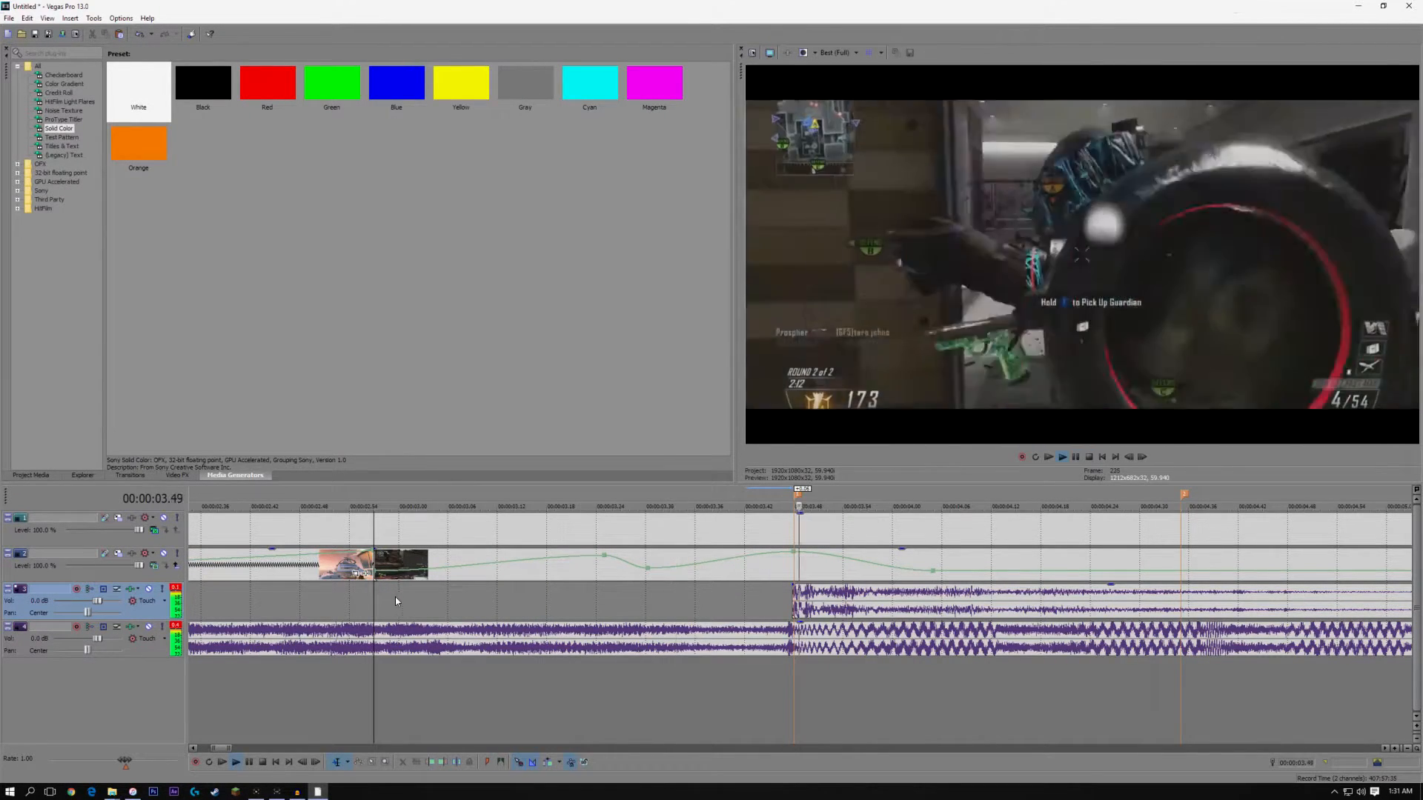
key(space)
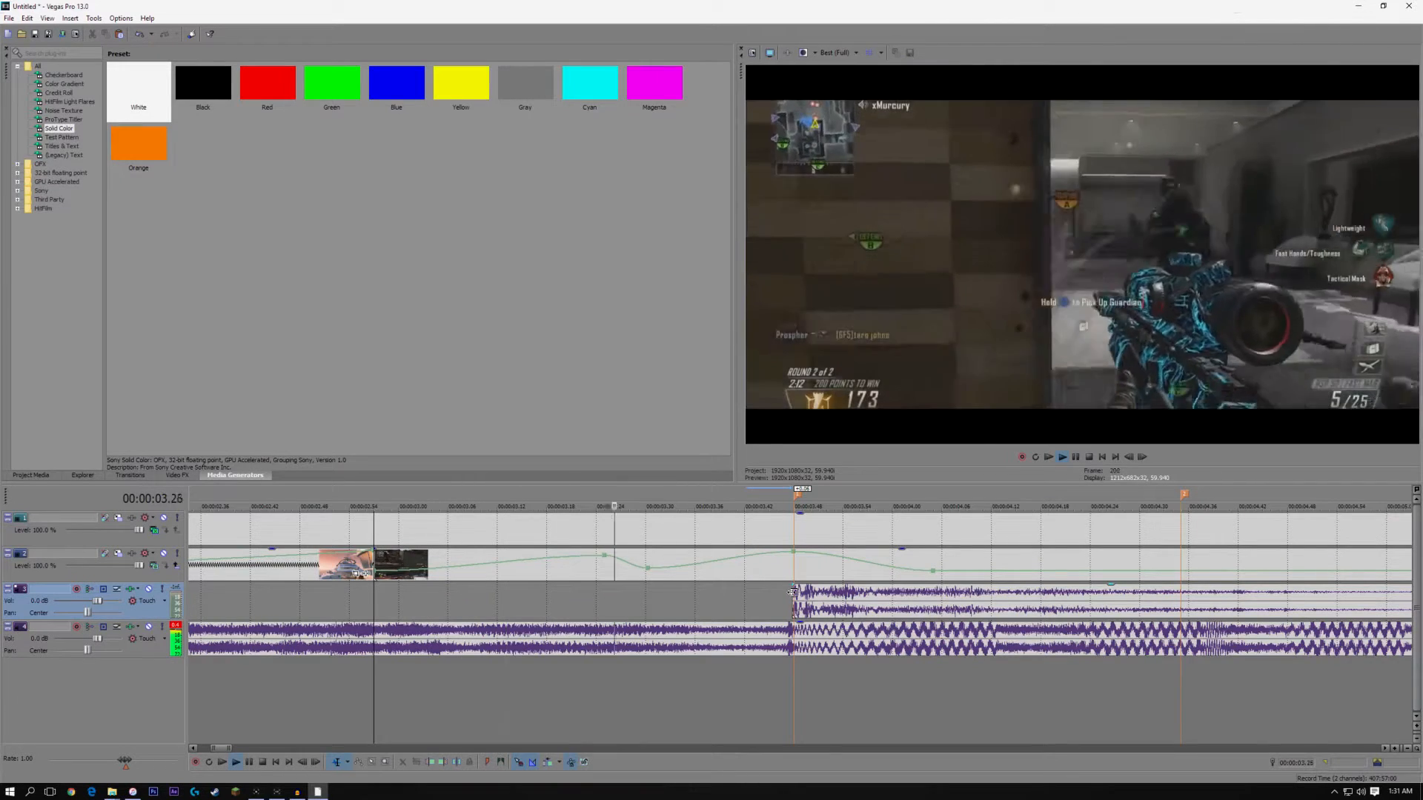
key(space)
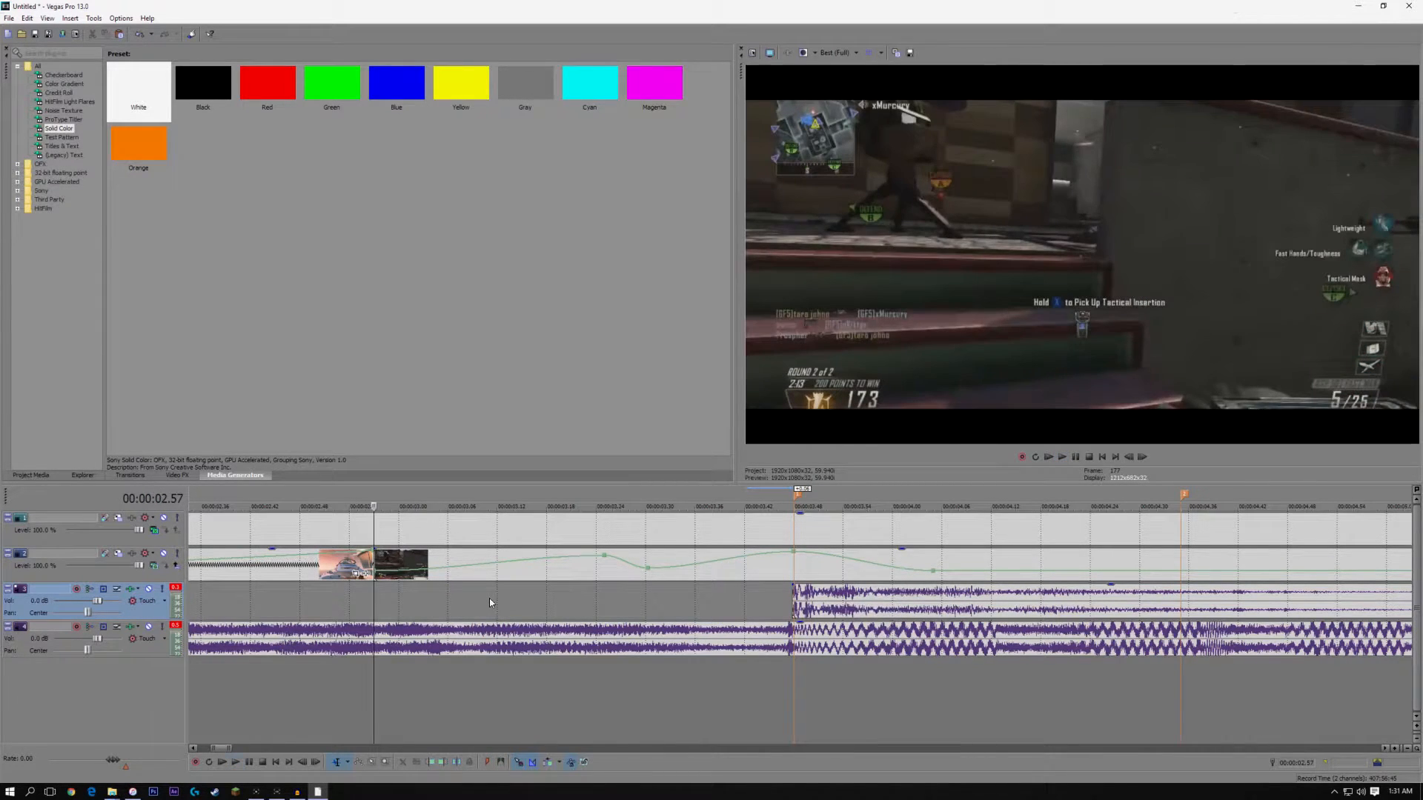
key(space)
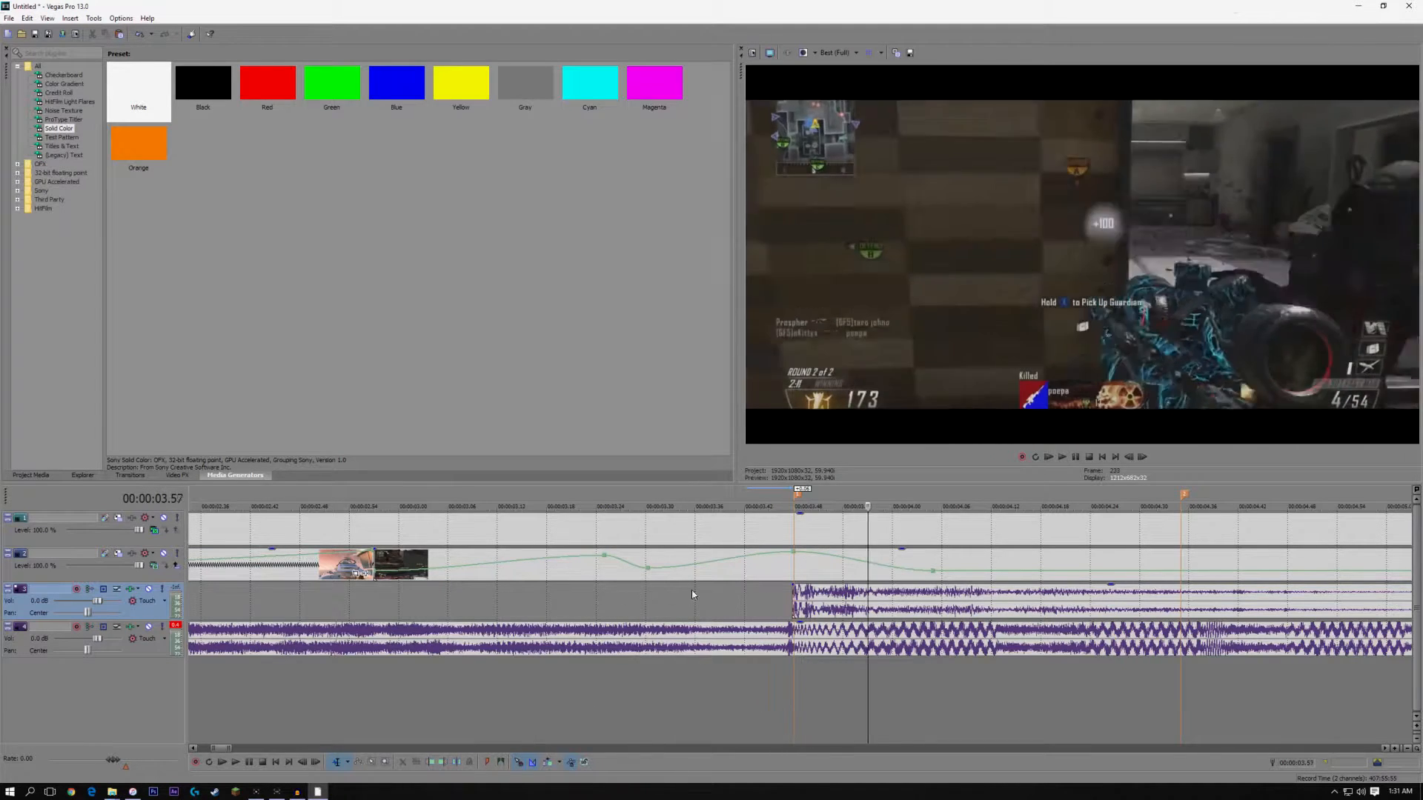
click(793, 589)
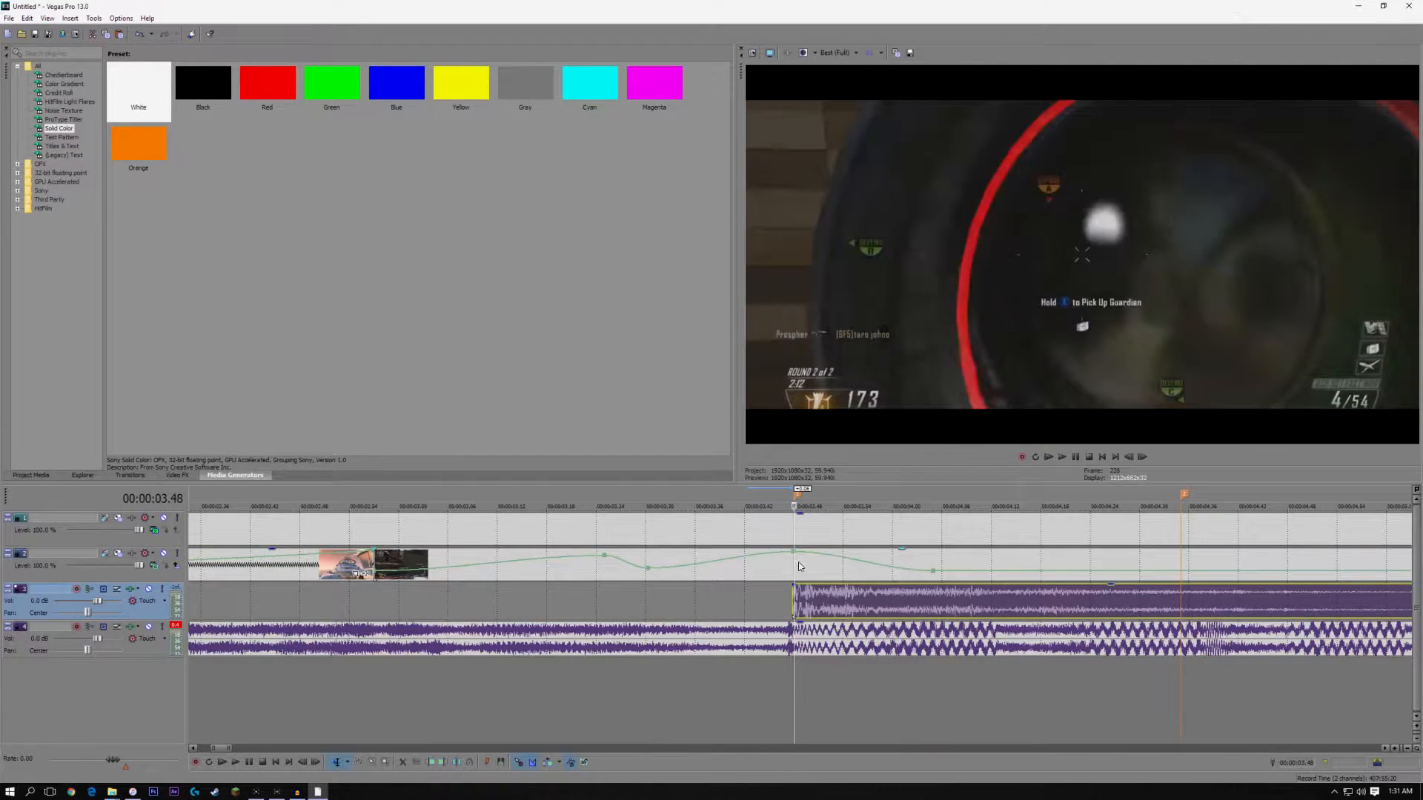
key(space)
key(space)
Add velocity points at 00:00:04.28, 00:00:04.37 and 00:00:04.48 around the second beat, and raise the middle one into a peak
click(1182, 562)
scroll(1181, 562, down, 2)
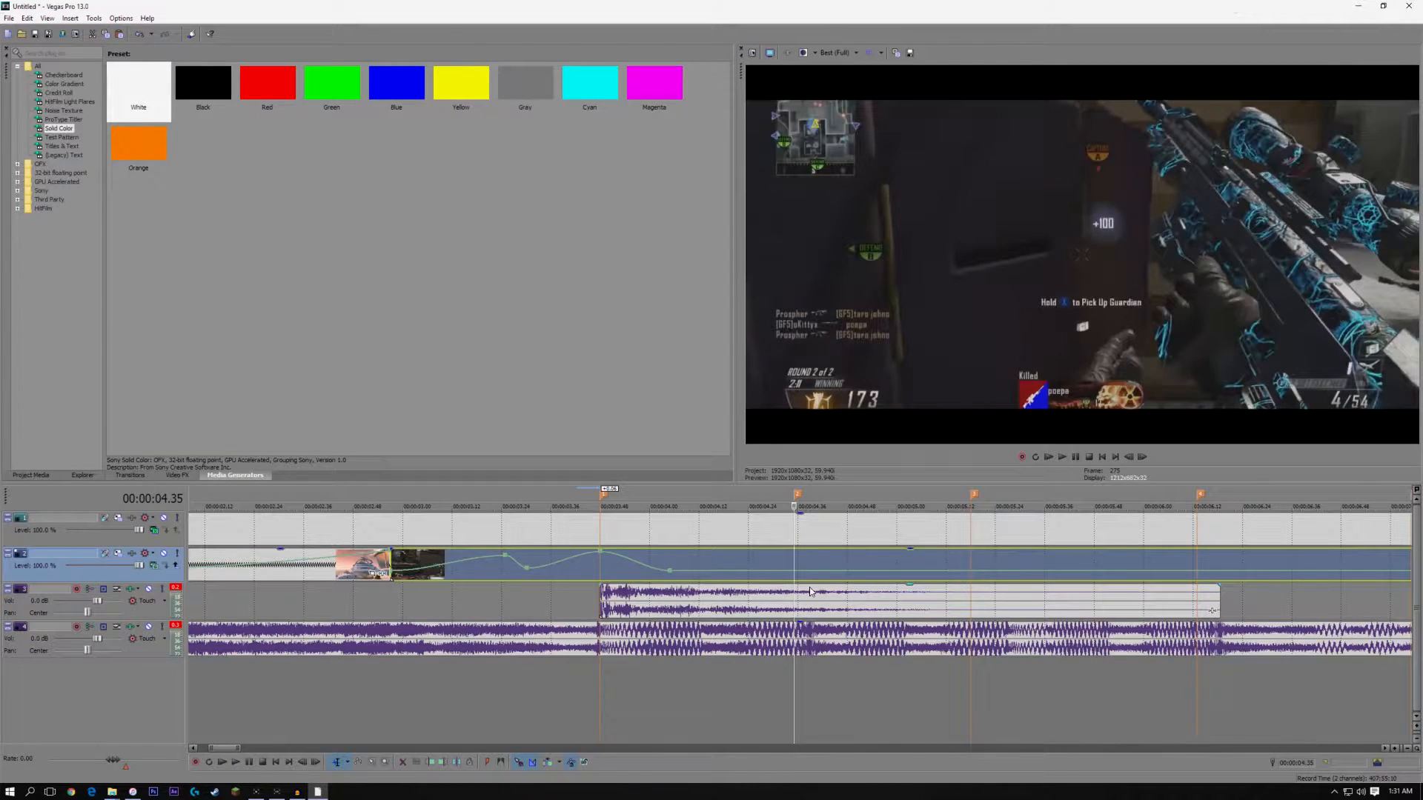
scroll(810, 591, up, 3)
click(826, 635)
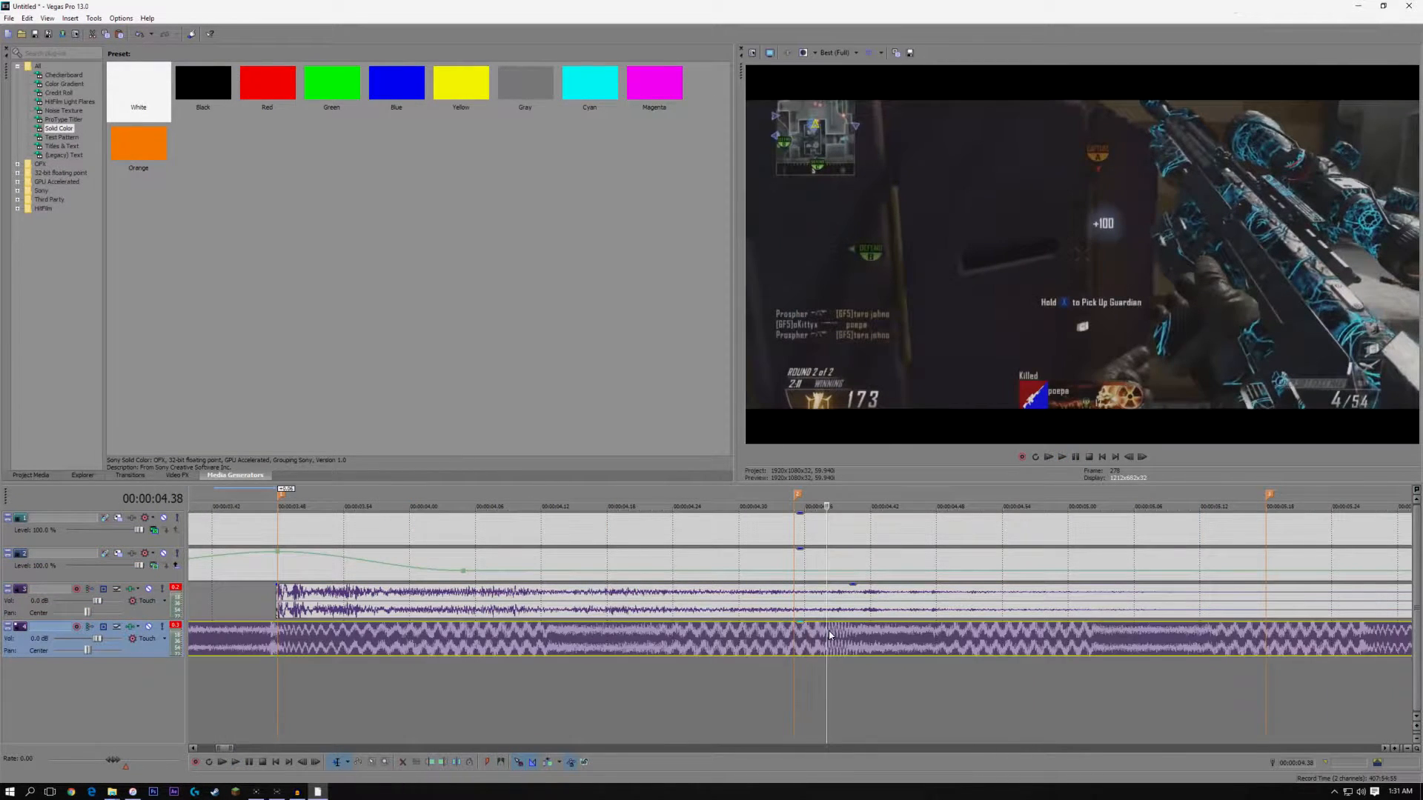
click(820, 629)
scroll(816, 638, up, 5)
scroll(804, 631, down, 4)
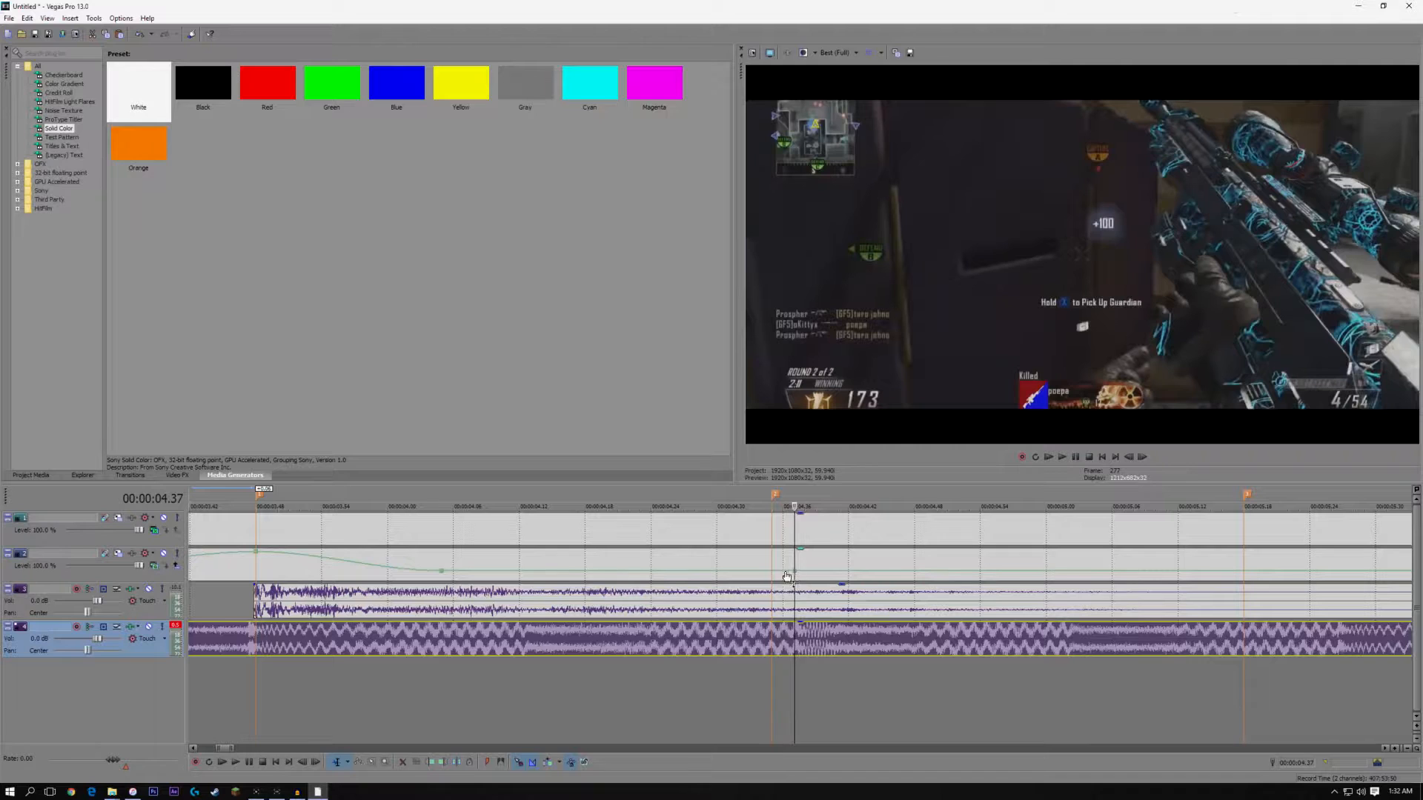
double_click(694, 571)
double_click(914, 571)
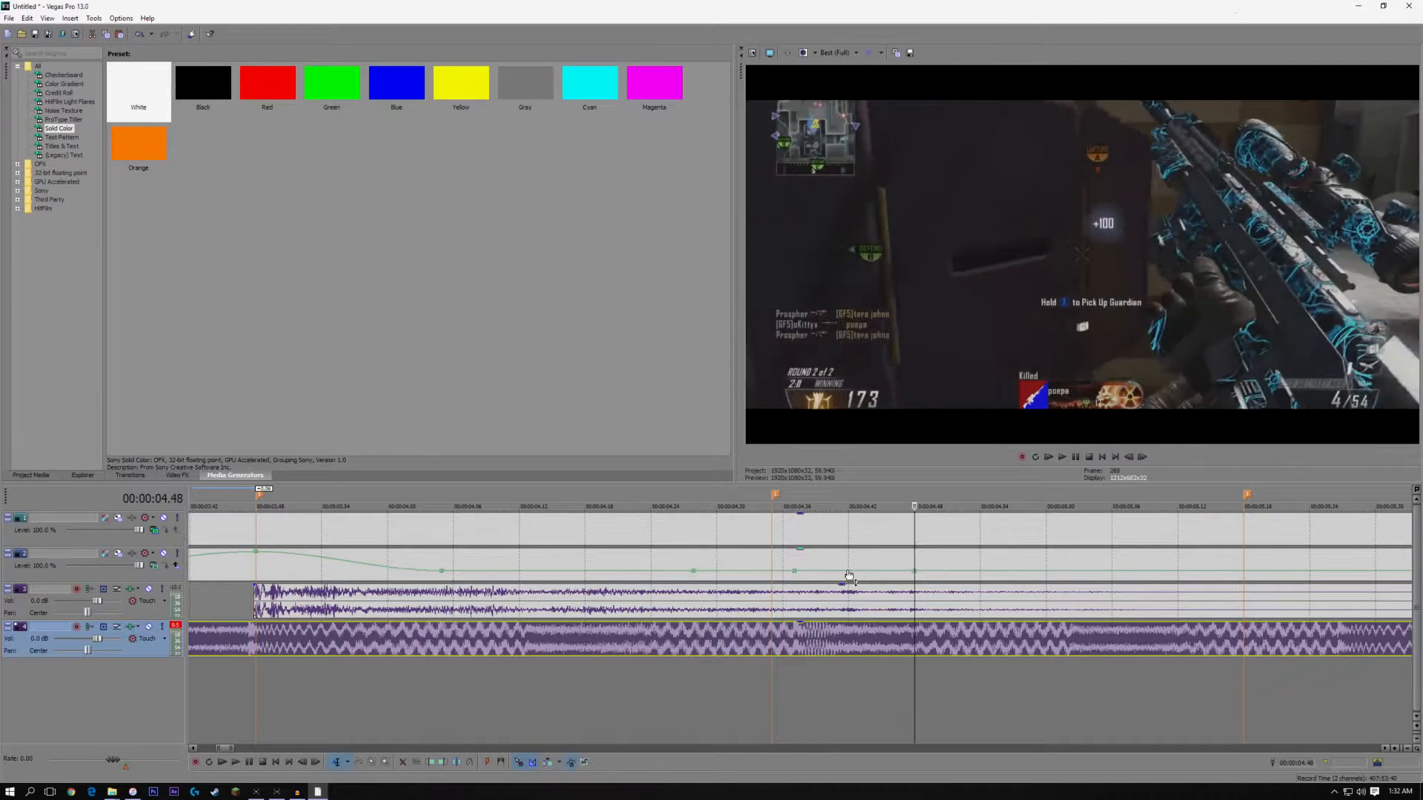
click(794, 563)
drag(795, 572, 794, 561)
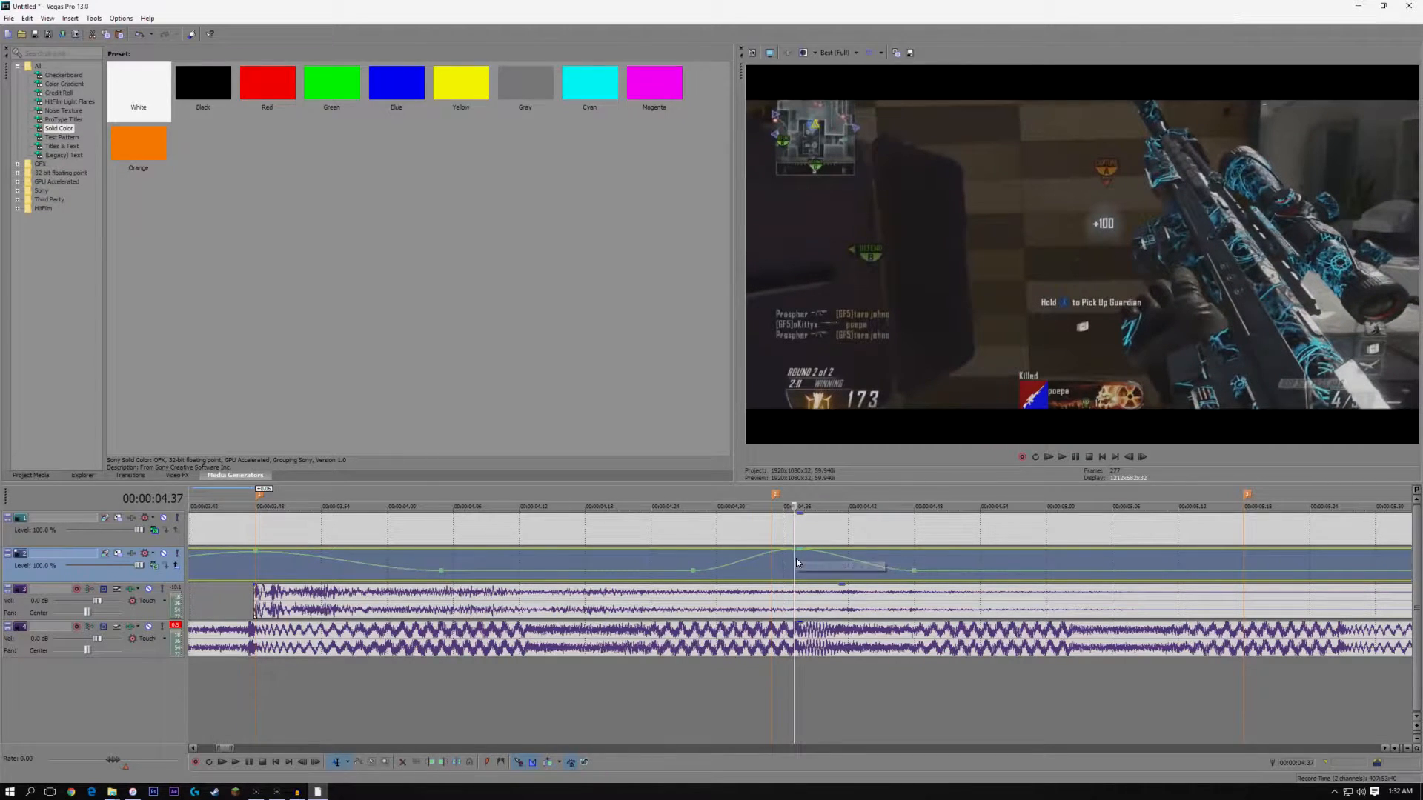
Step through the gameplay frames around the velocity peak at 00:00:04.37 to examine the speed change on the second beat
click(693, 561)
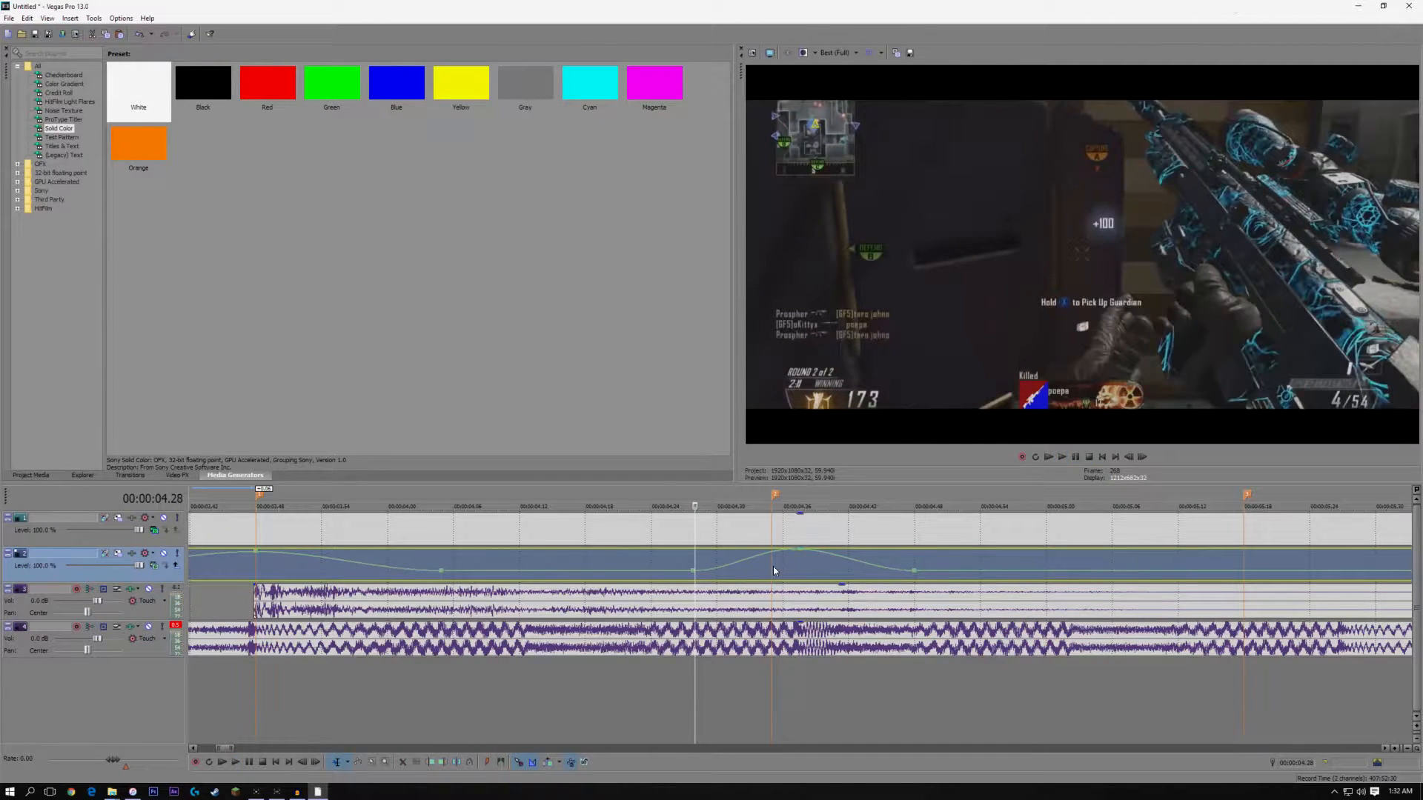
click(793, 557)
key(Left)
key(Left)
key(Left)
key(Left)
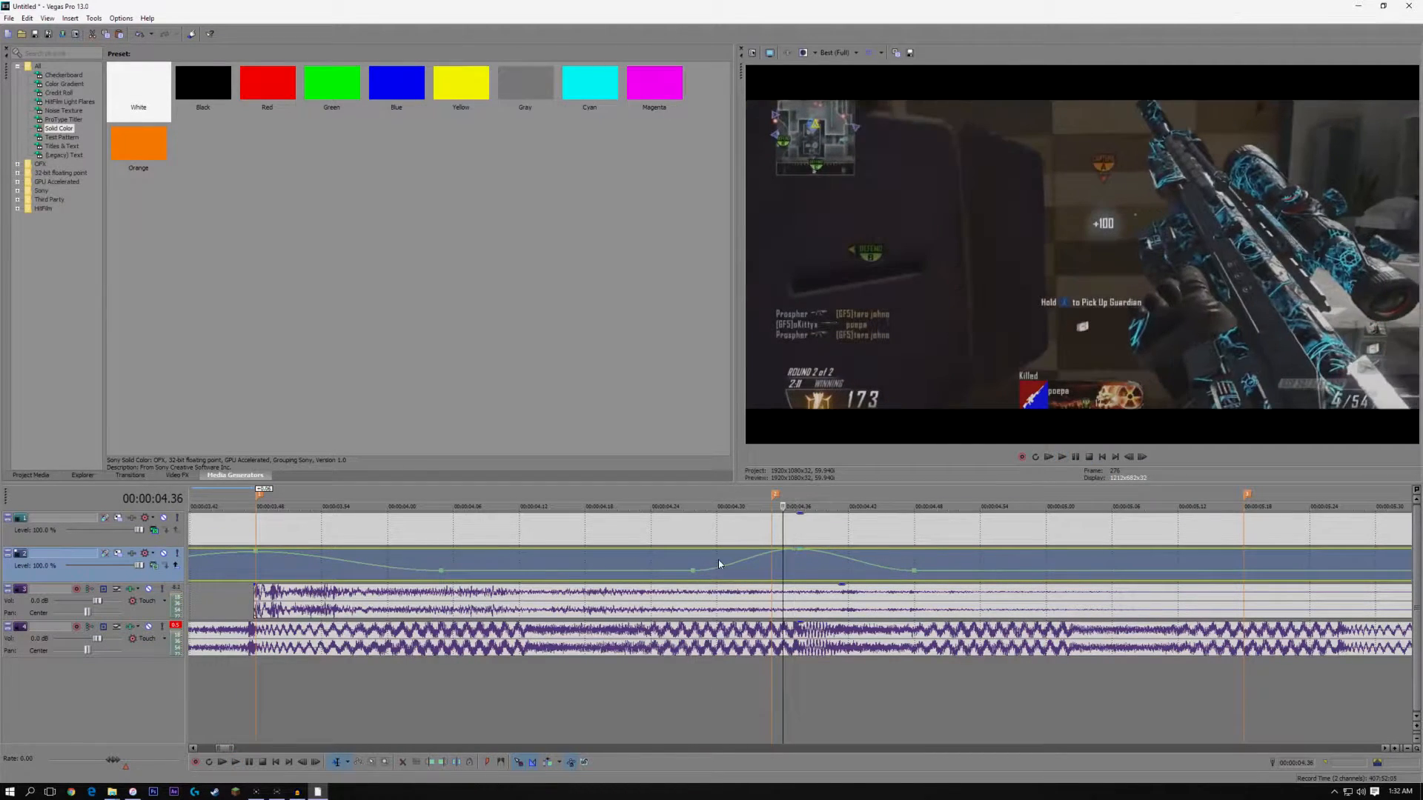
key(Left)
key(Left)
key(Left)
key(Left)
key(Left)
key(Left)
key(Left)
key(Left)
key(Left)
key(Left)
key(Left)
key(Left)
key(Right)
key(Right)
key(Right)
key(Right)
key(Right)
key(Right)
key(Right)
key(Right)
key(Right)
key(Right)
key(Right)
key(Right)
key(Right)
key(Right)
key(Right)
key(Right)
key(Right)
key(Right)
key(Right)
key(Right)
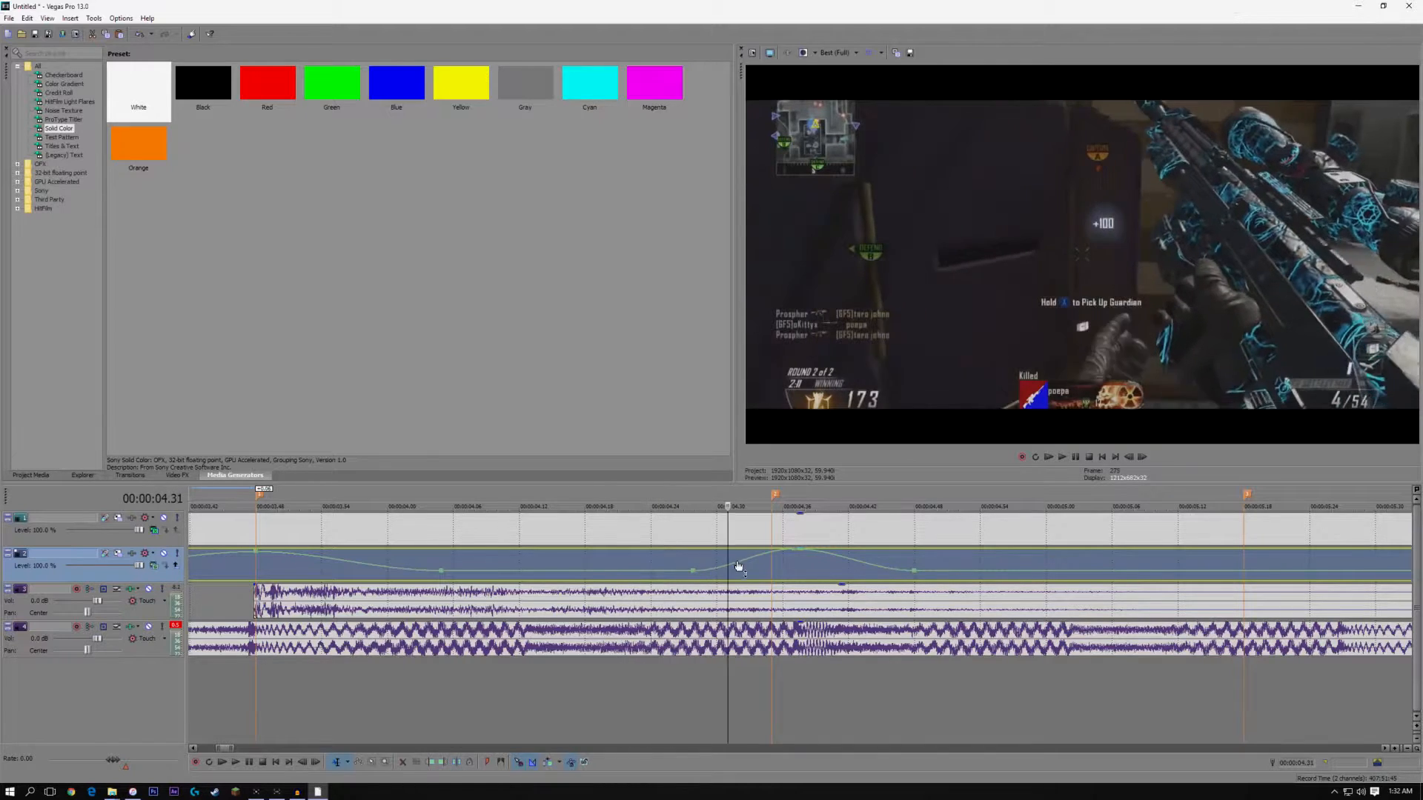
key(Right)
key(Right)
key(Right)
key(Right)
key(Right)
key(Right)
key(Right)
key(Right)
key(Right)
key(Right)
key(Right)
key(Right)
key(Right)
key(Right)
key(Left)
click(797, 559)
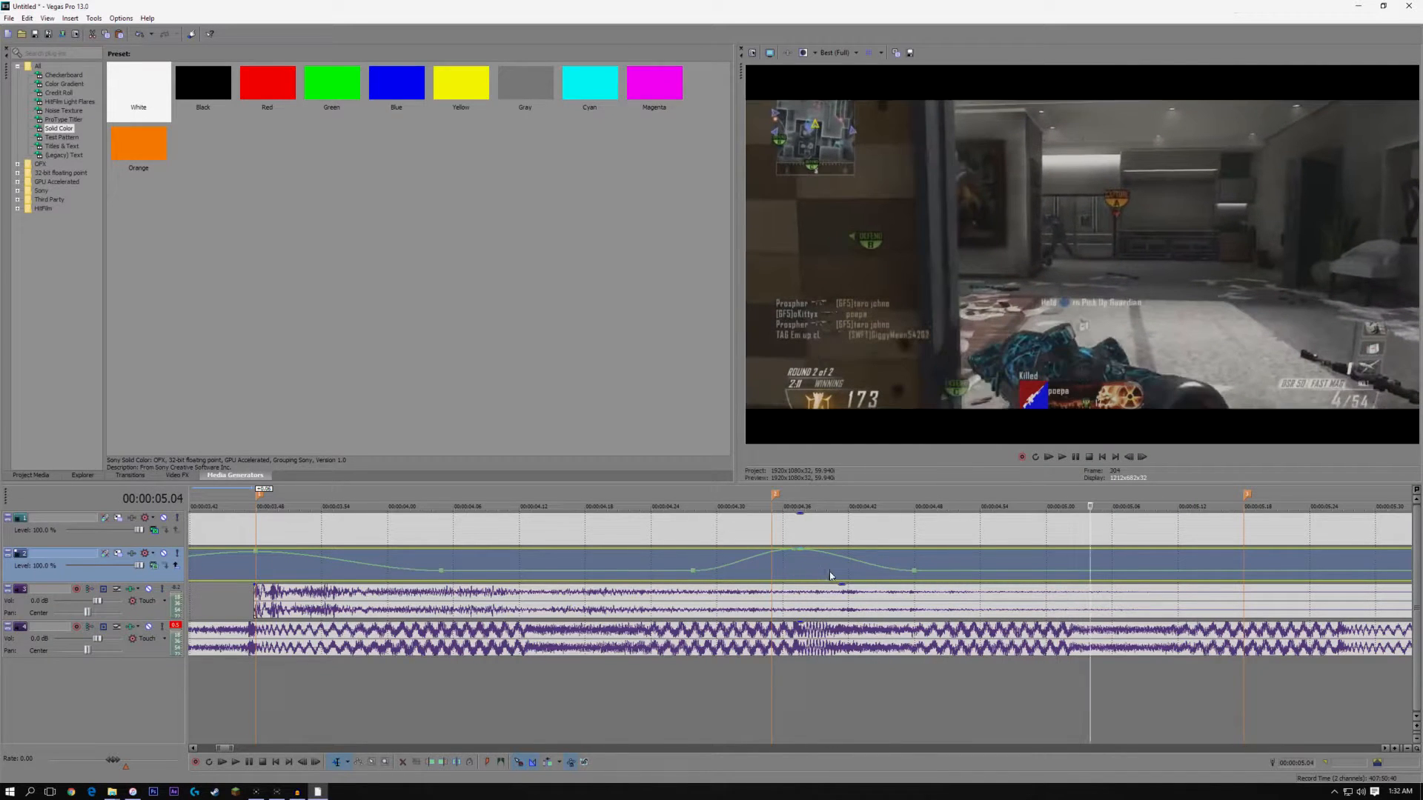
Try normal velocity on the point at 00:00:04.48 and play the clip to check the speed
right_click(914, 571)
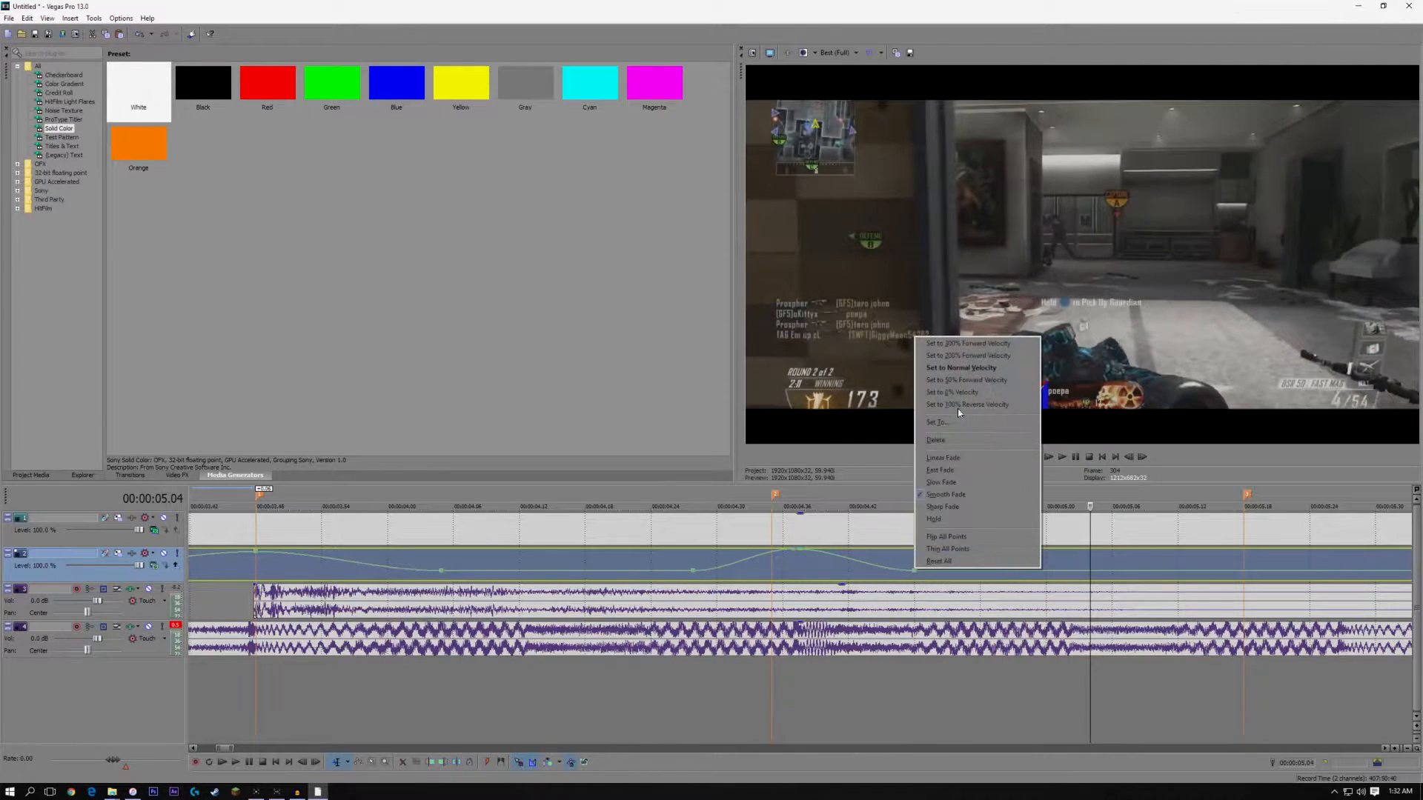
click(958, 369)
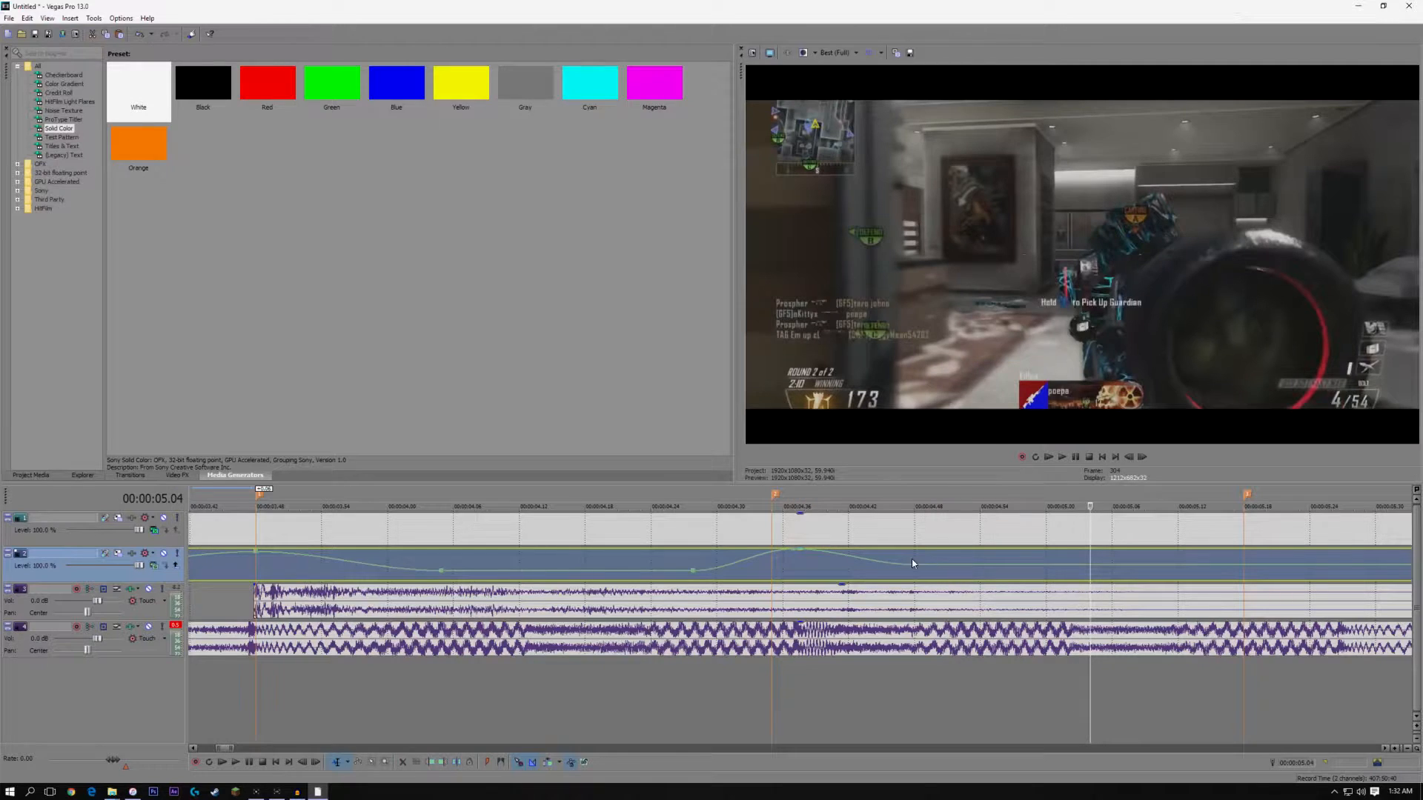
key(space)
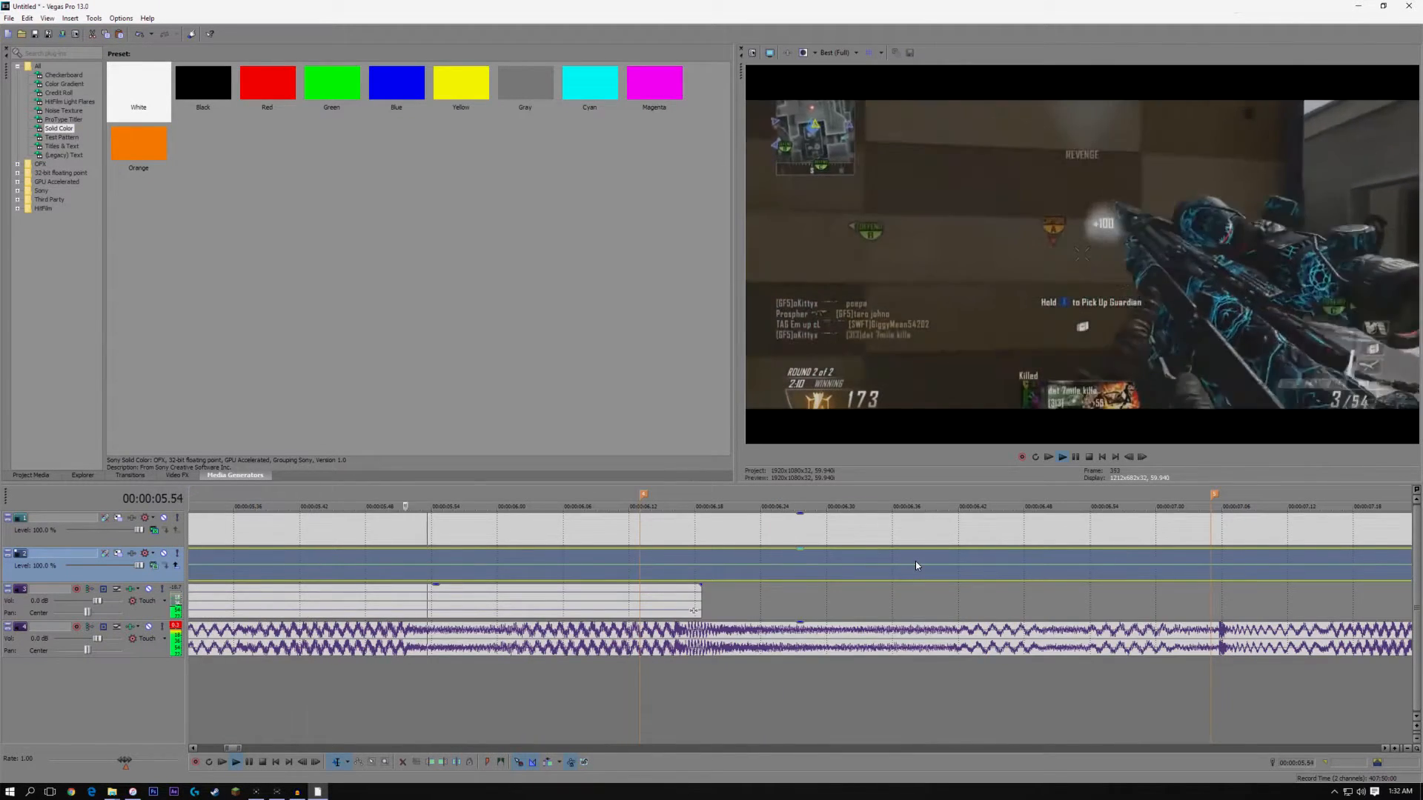
key(space)
Set the velocity point at 00:00:04.48 to 50% forward velocity and check the frames at the second peak and third beat marker
right_click(914, 565)
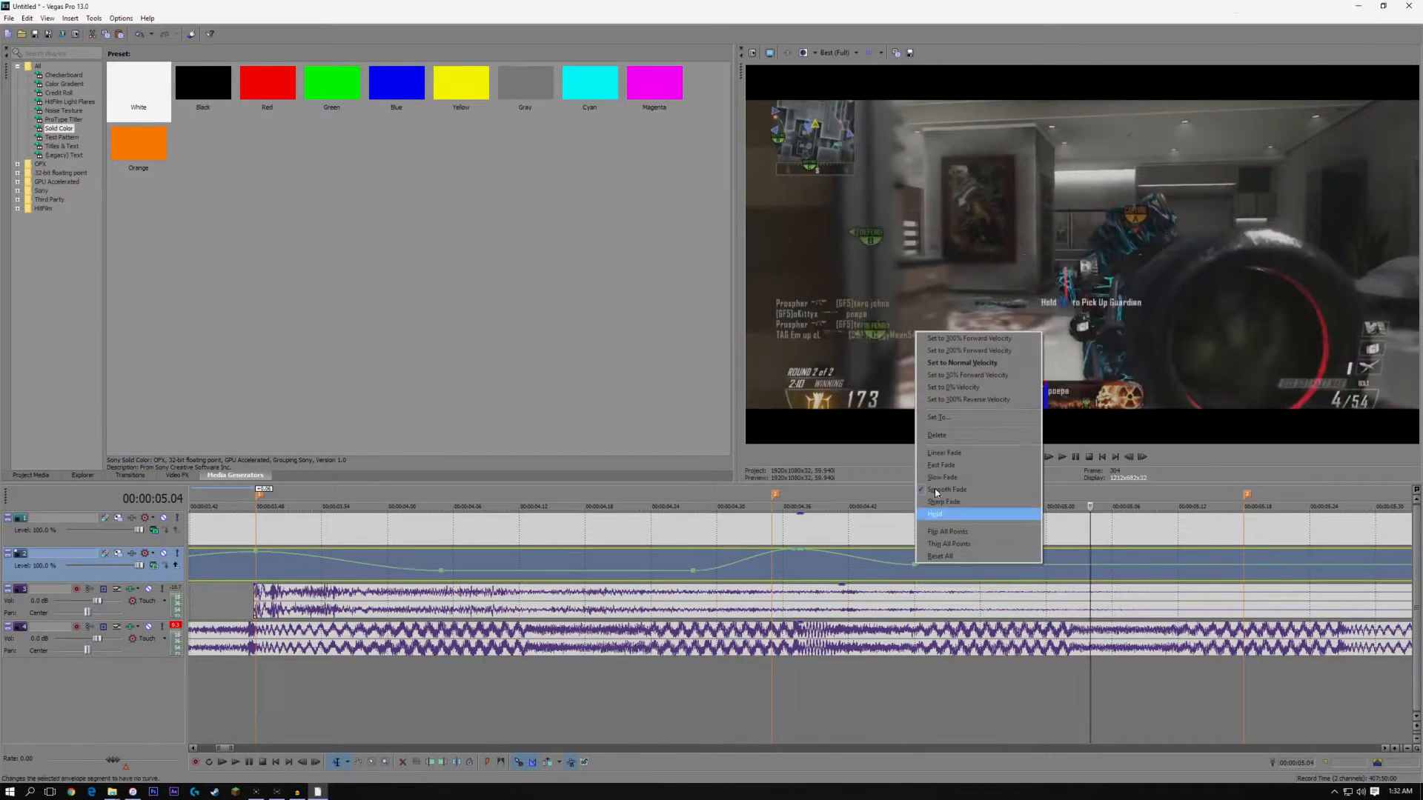
click(942, 379)
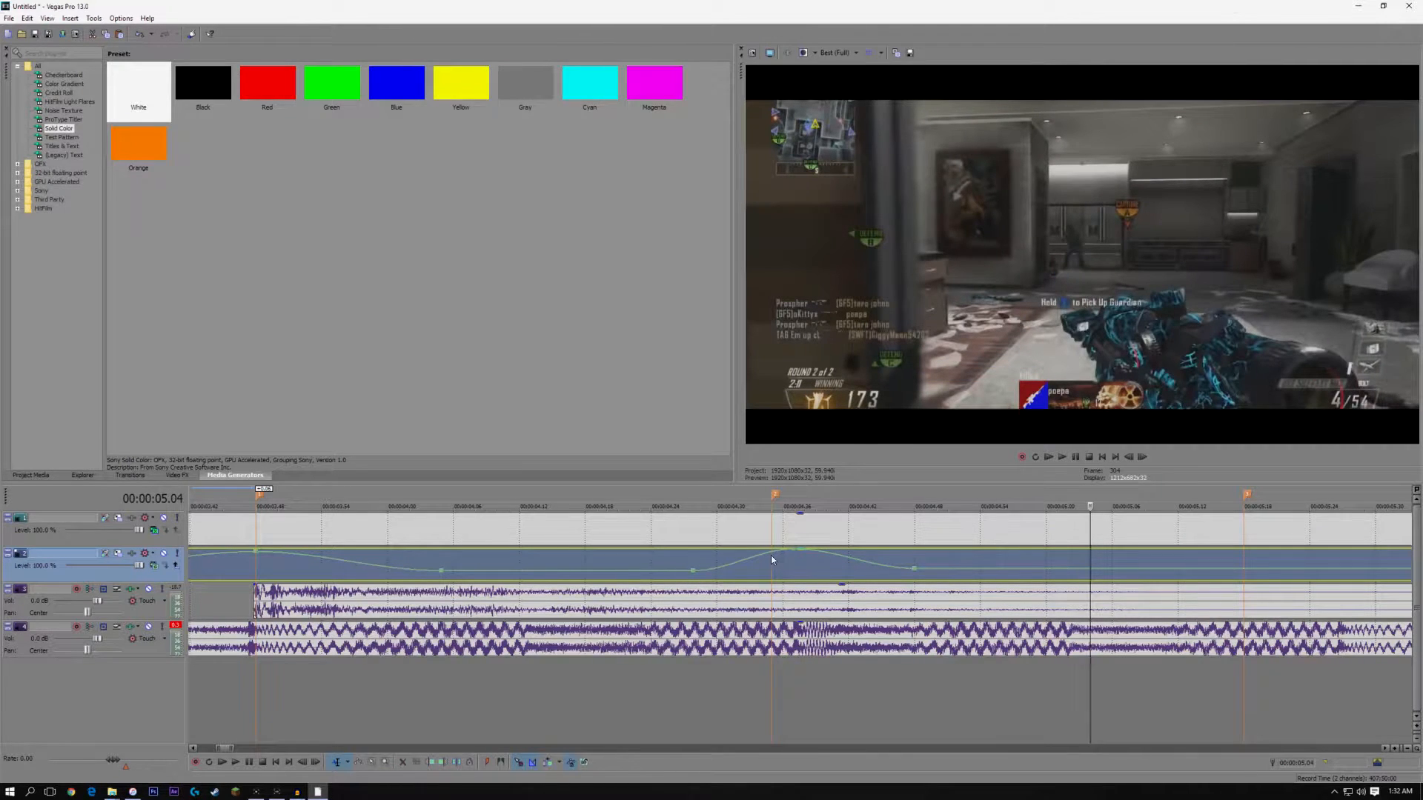
click(794, 558)
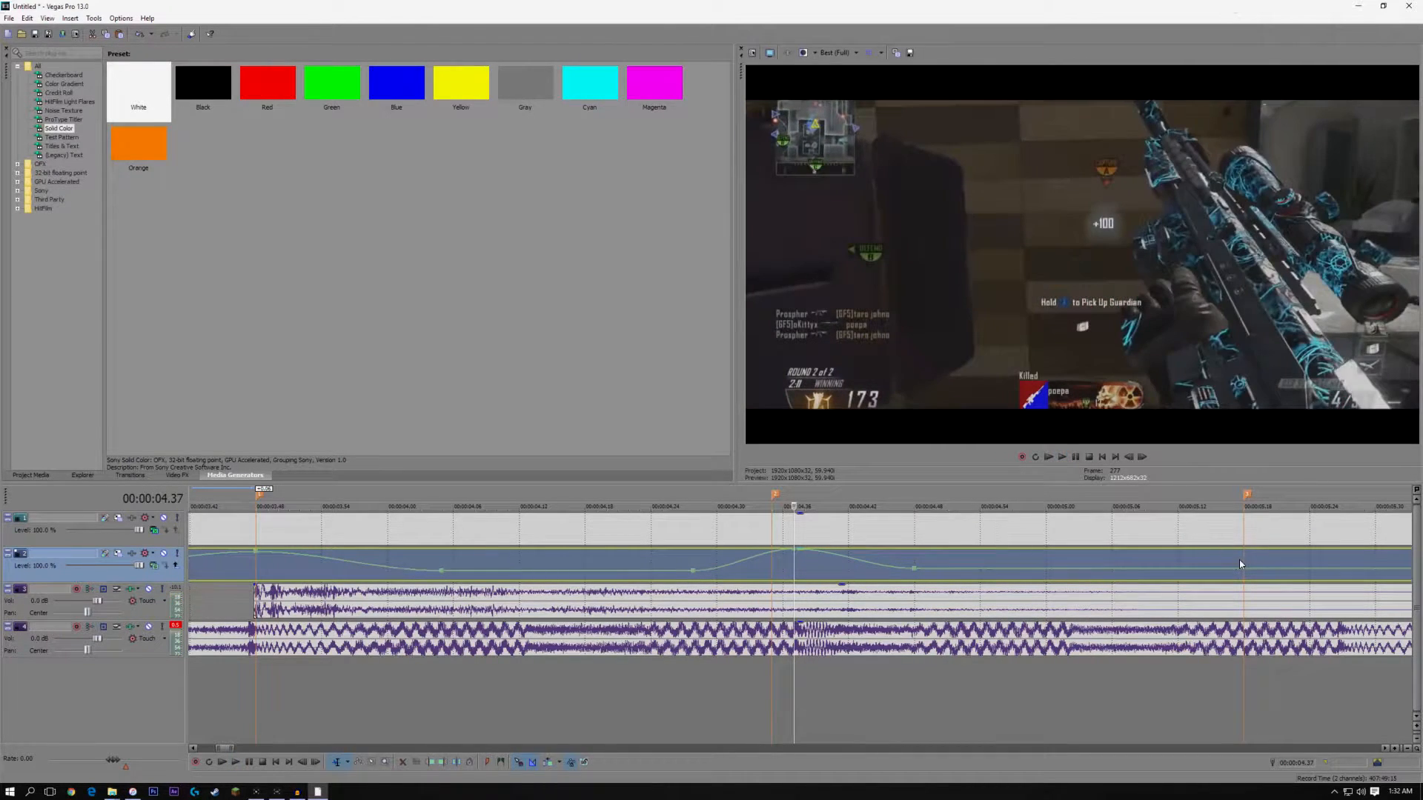
click(1241, 563)
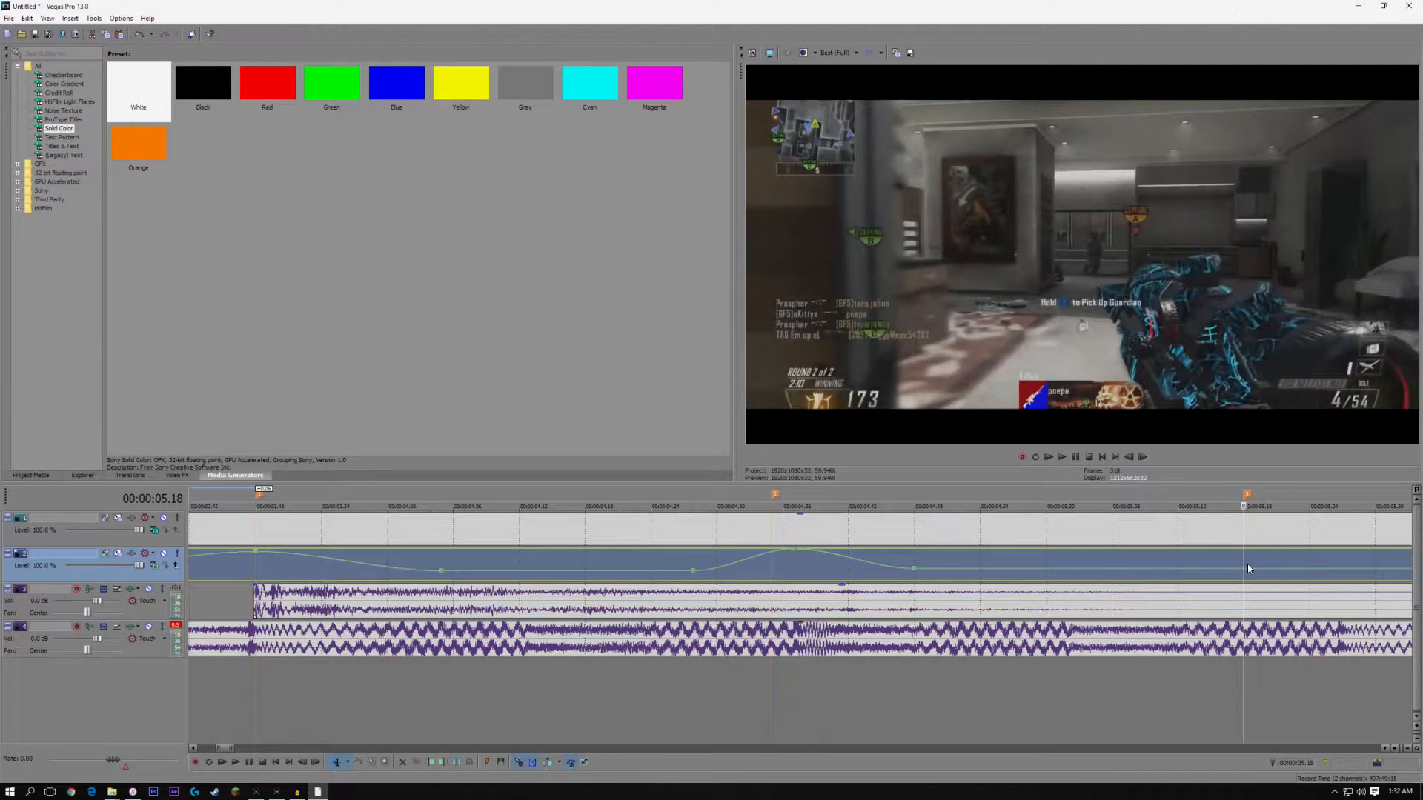
Examine the gameplay frames at the second and third beat markers and just after the third, around 00:00:05.27
scroll(1119, 581, down, 3)
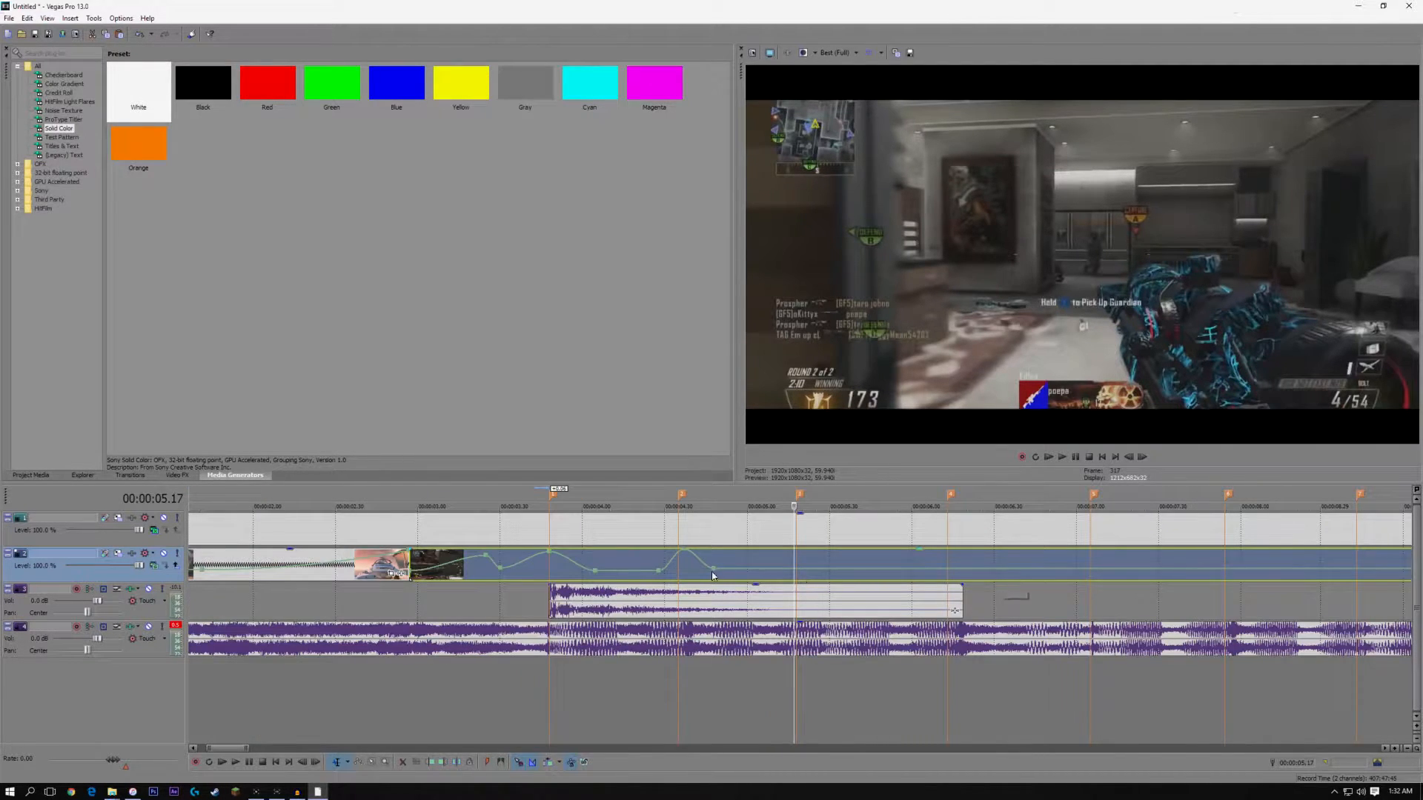
click(680, 565)
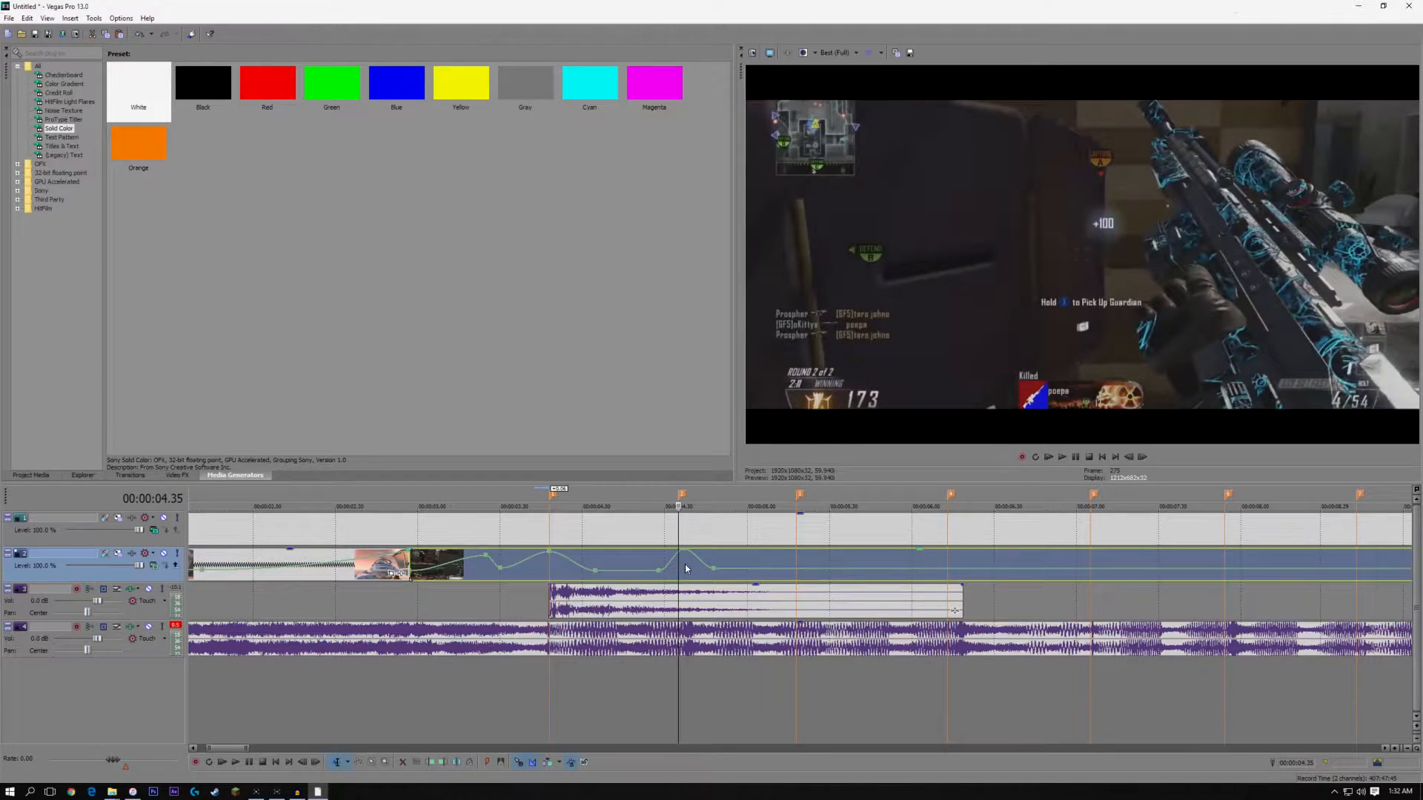
click(683, 566)
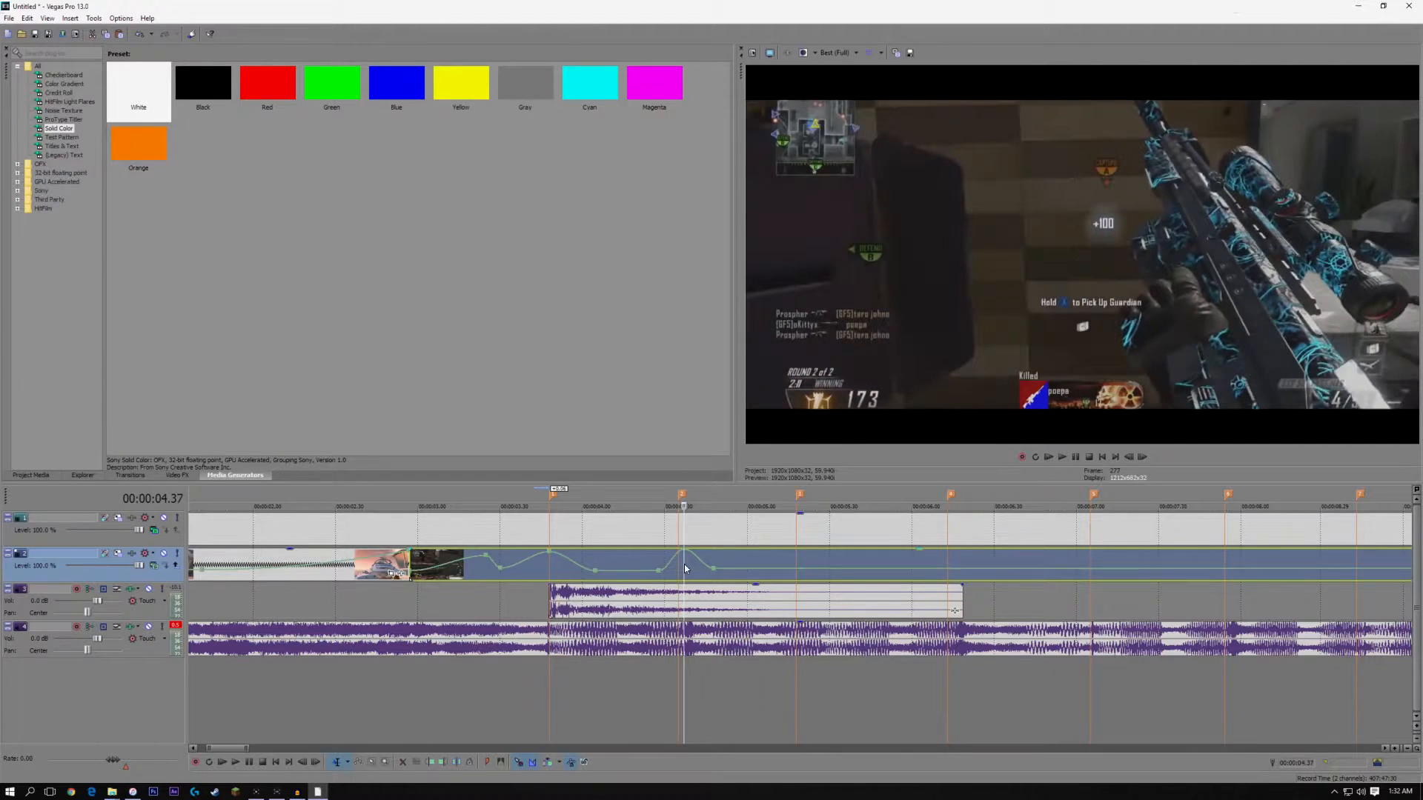
click(797, 556)
scroll(801, 560, up, 5)
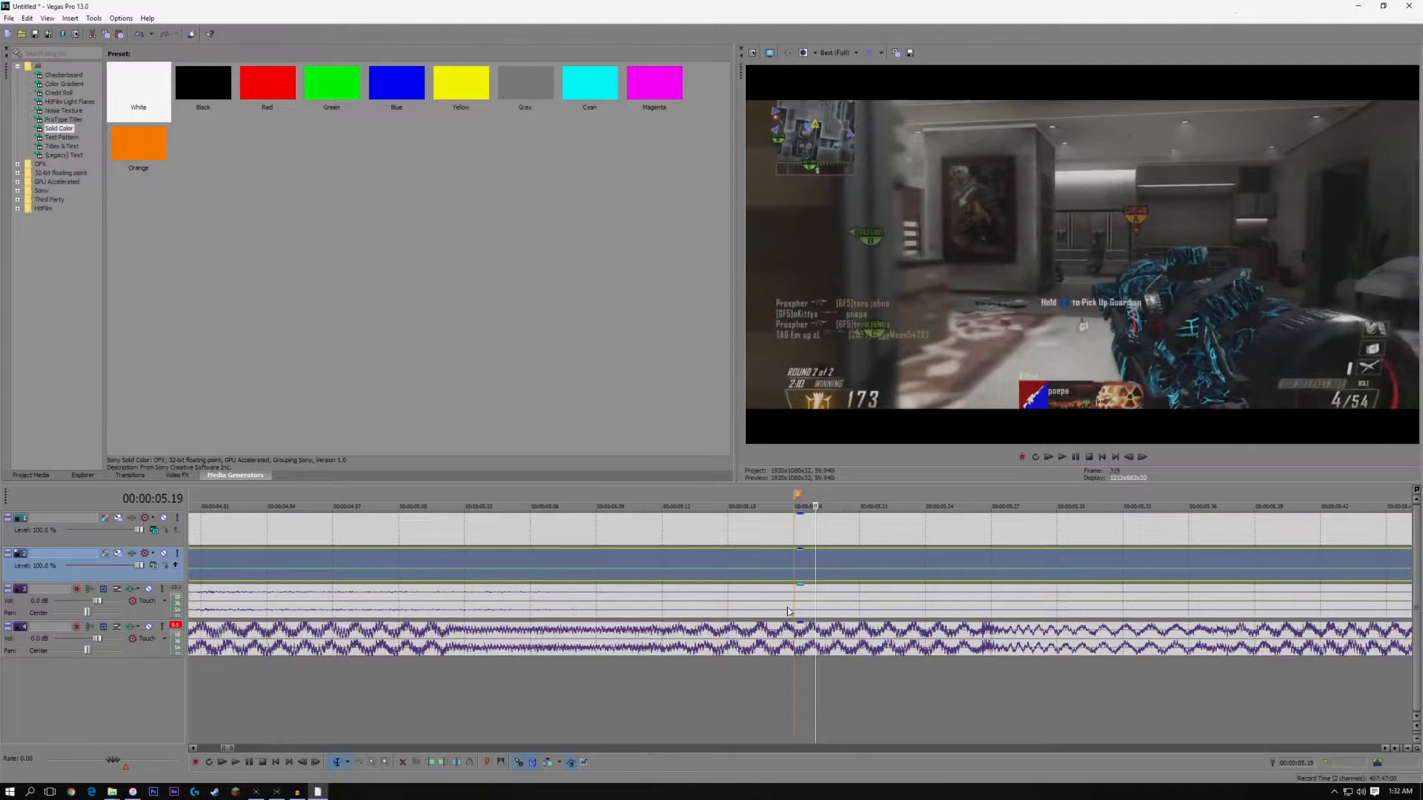
click(795, 569)
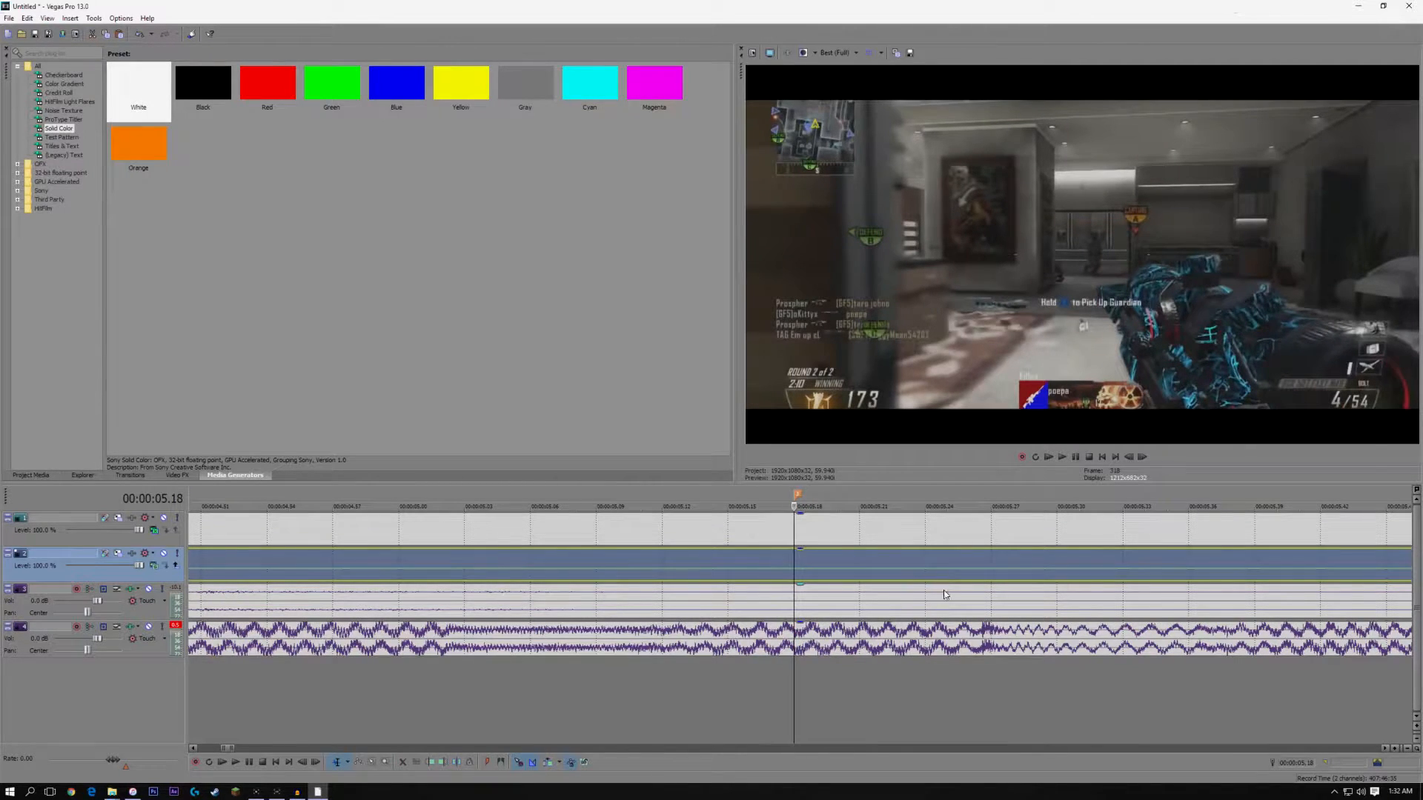
click(967, 570)
click(985, 568)
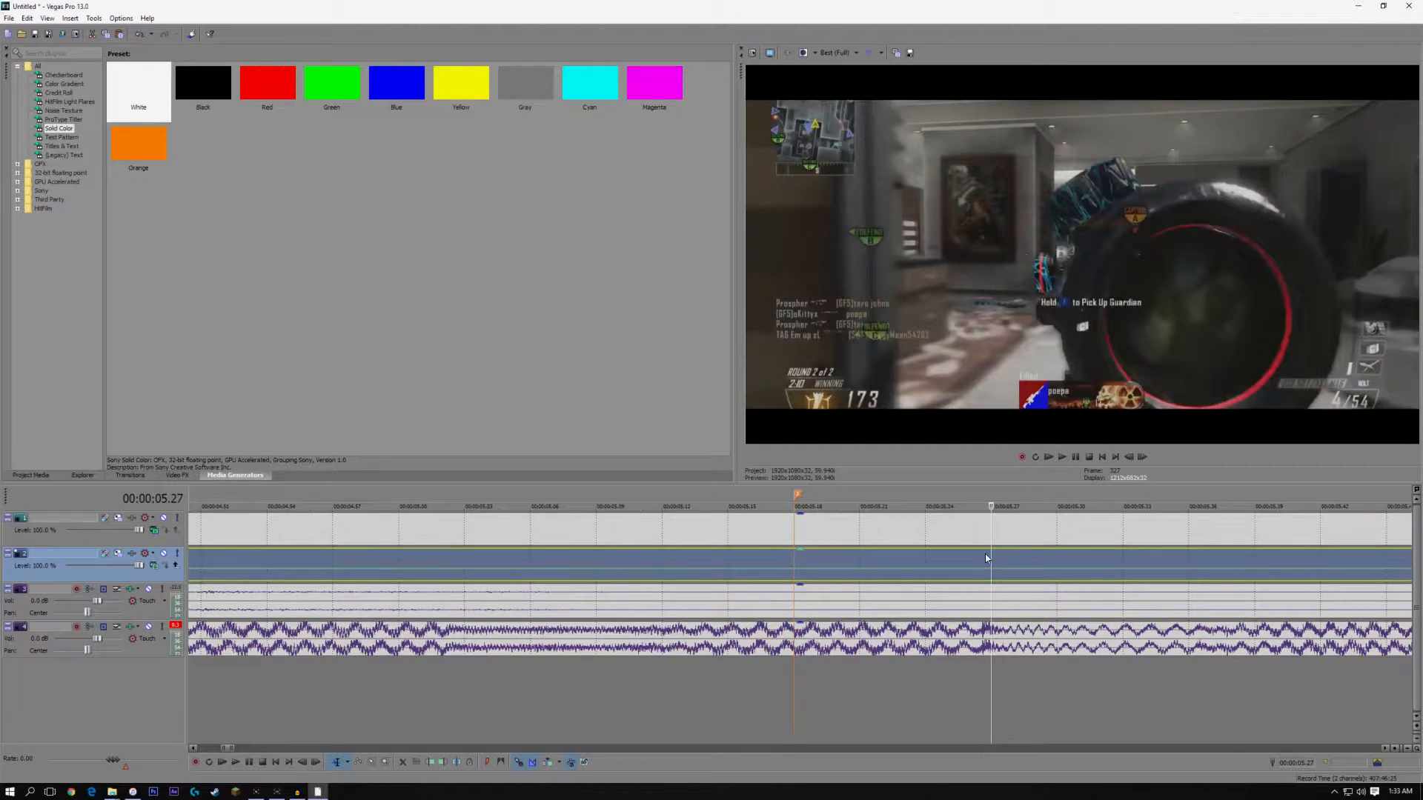
click(979, 560)
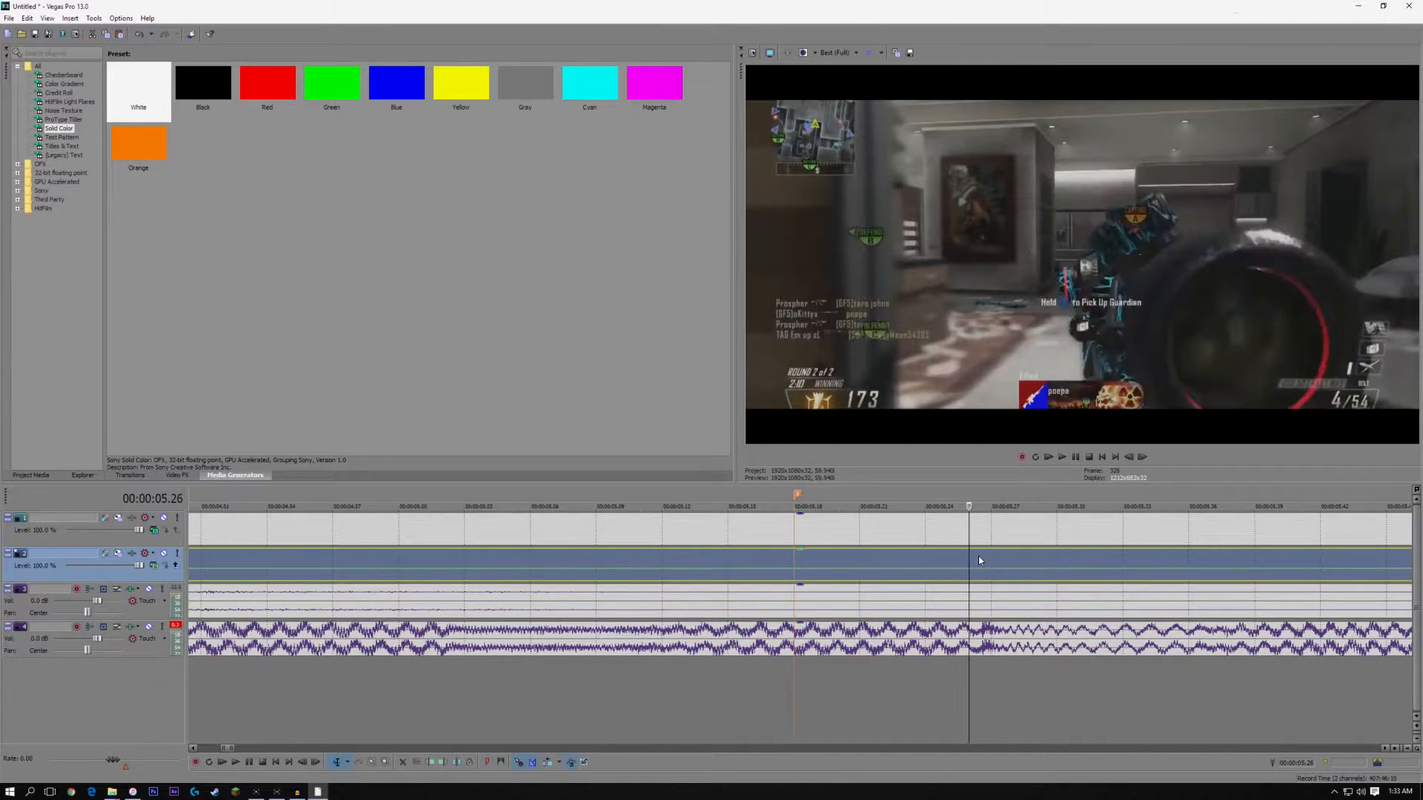
click(981, 560)
scroll(977, 568, up, 2)
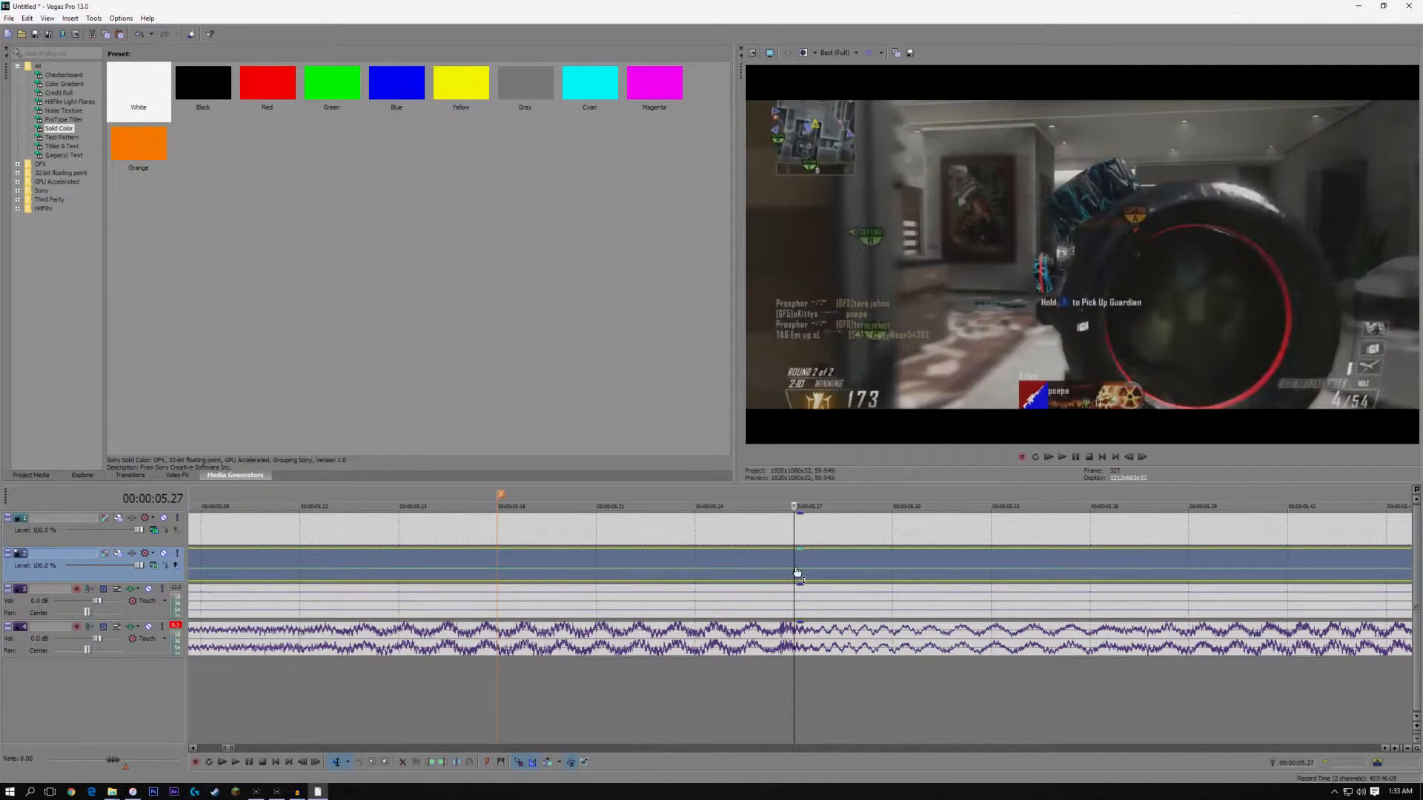
Add velocity points at 00:00:05.18, 00:00:05.27 and shortly after on the gameplay clip, and raise the middle one into a peak
scroll(797, 571, down, 3)
click(769, 571)
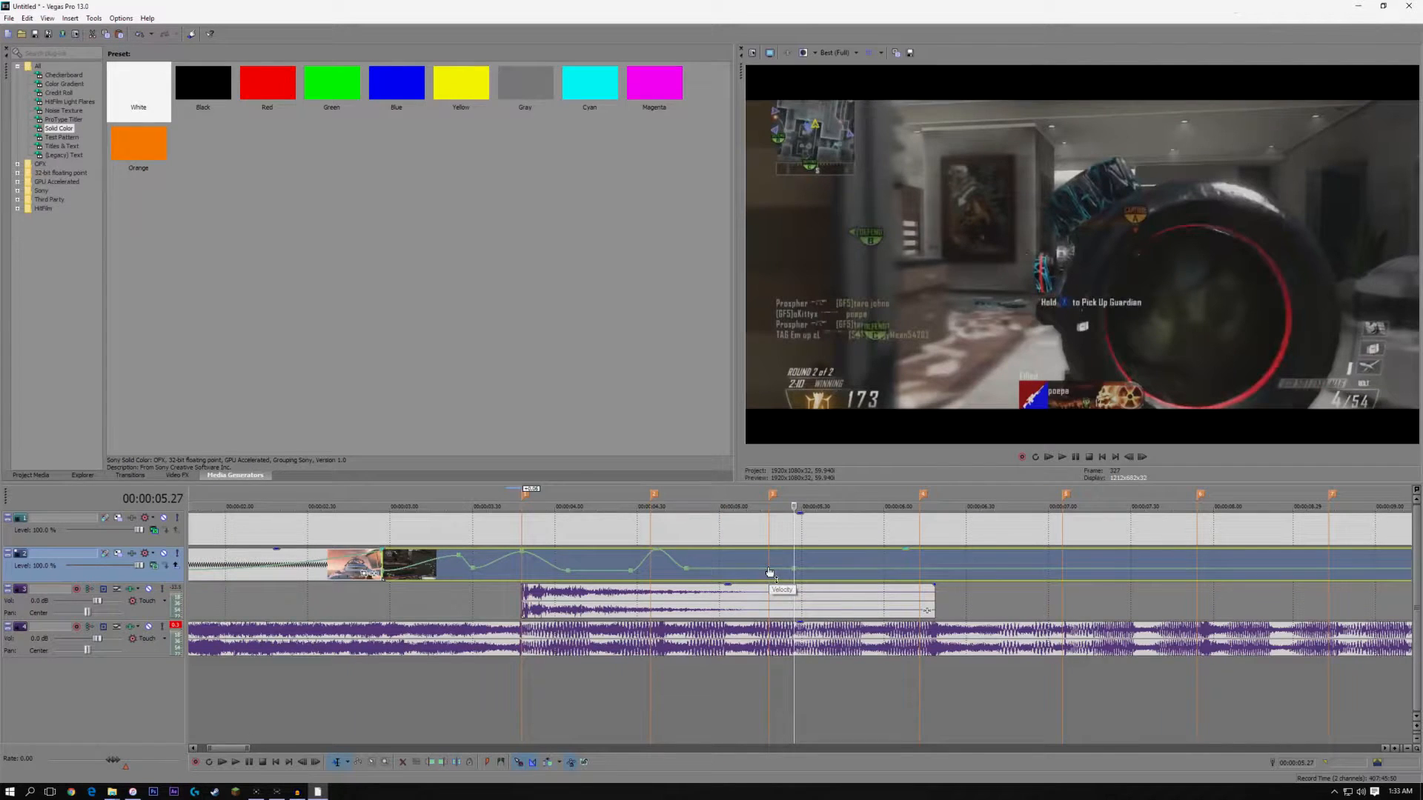
click(794, 568)
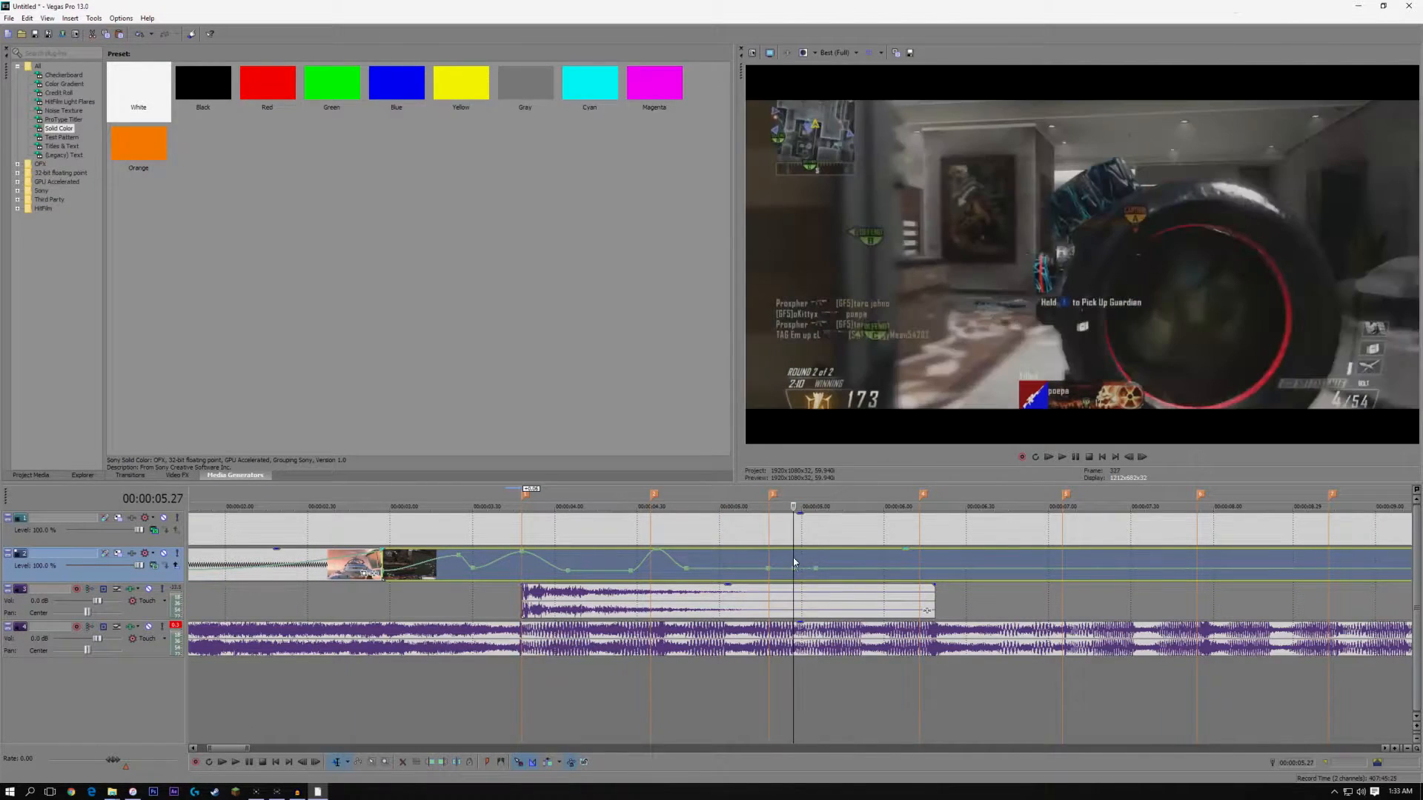
drag(794, 568, 794, 549)
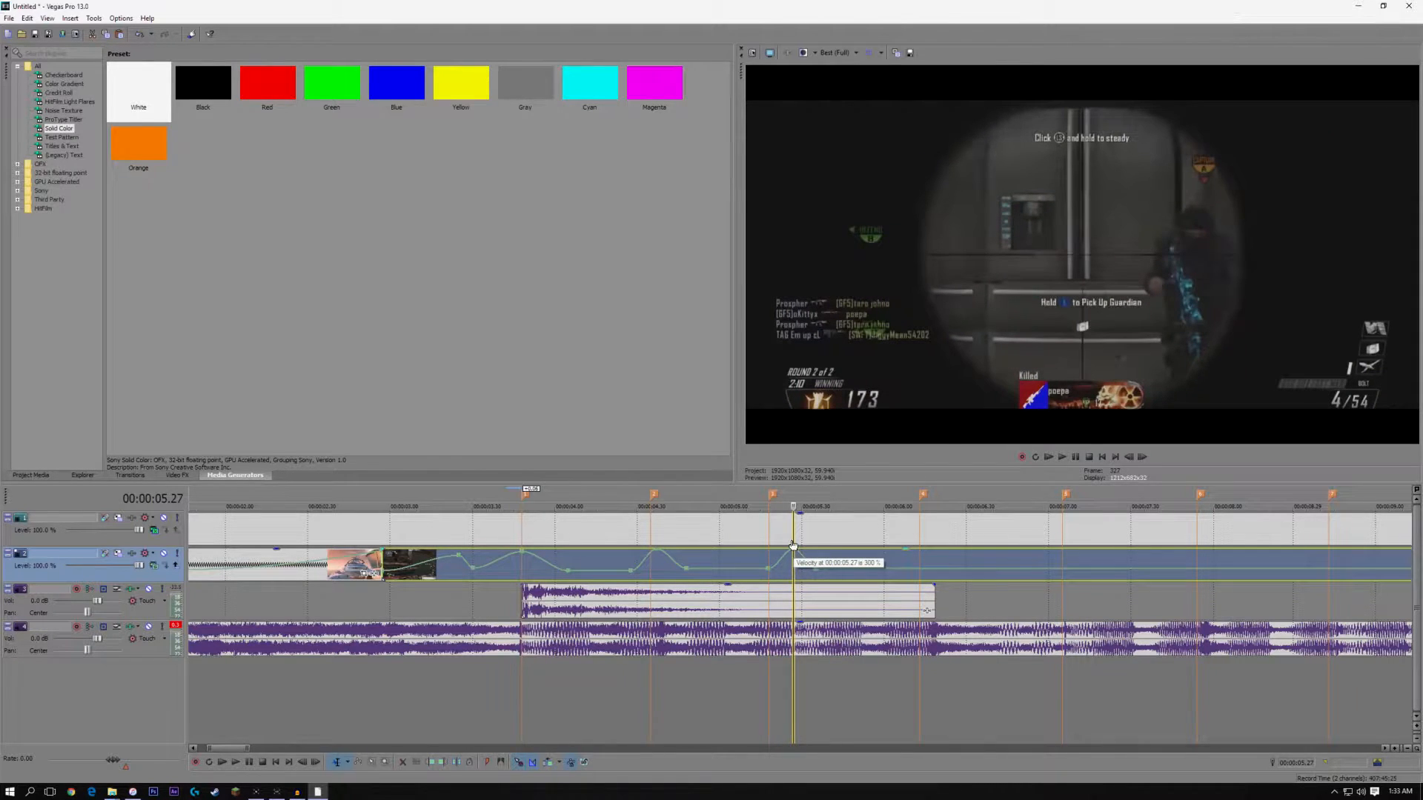
drag(794, 546, 790, 556)
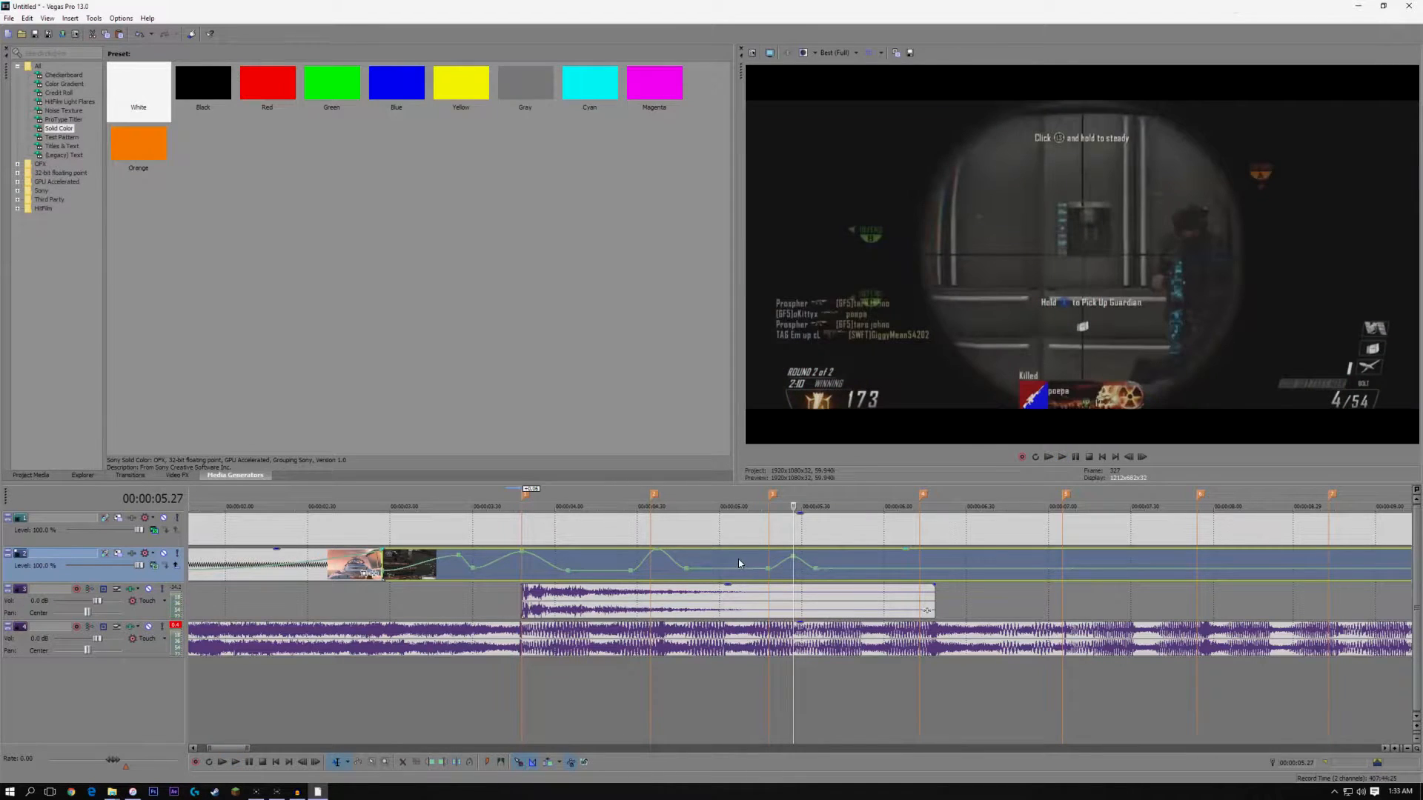
Move the velocity point before the 00:00:05.27 peak slightly earlier and set it to 50% forward velocity
click(738, 559)
drag(768, 571, 757, 573)
right_click(757, 573)
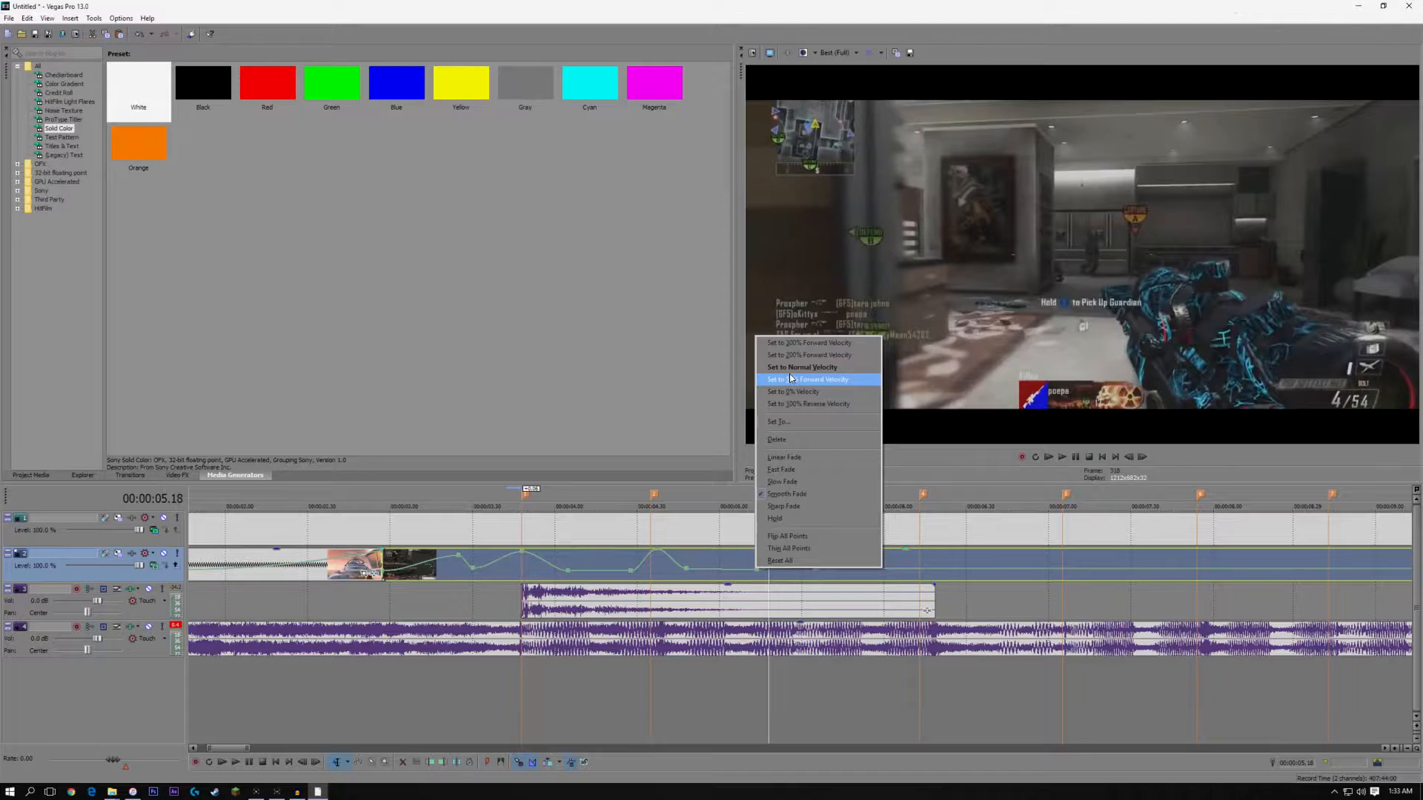
click(790, 375)
right_click(758, 562)
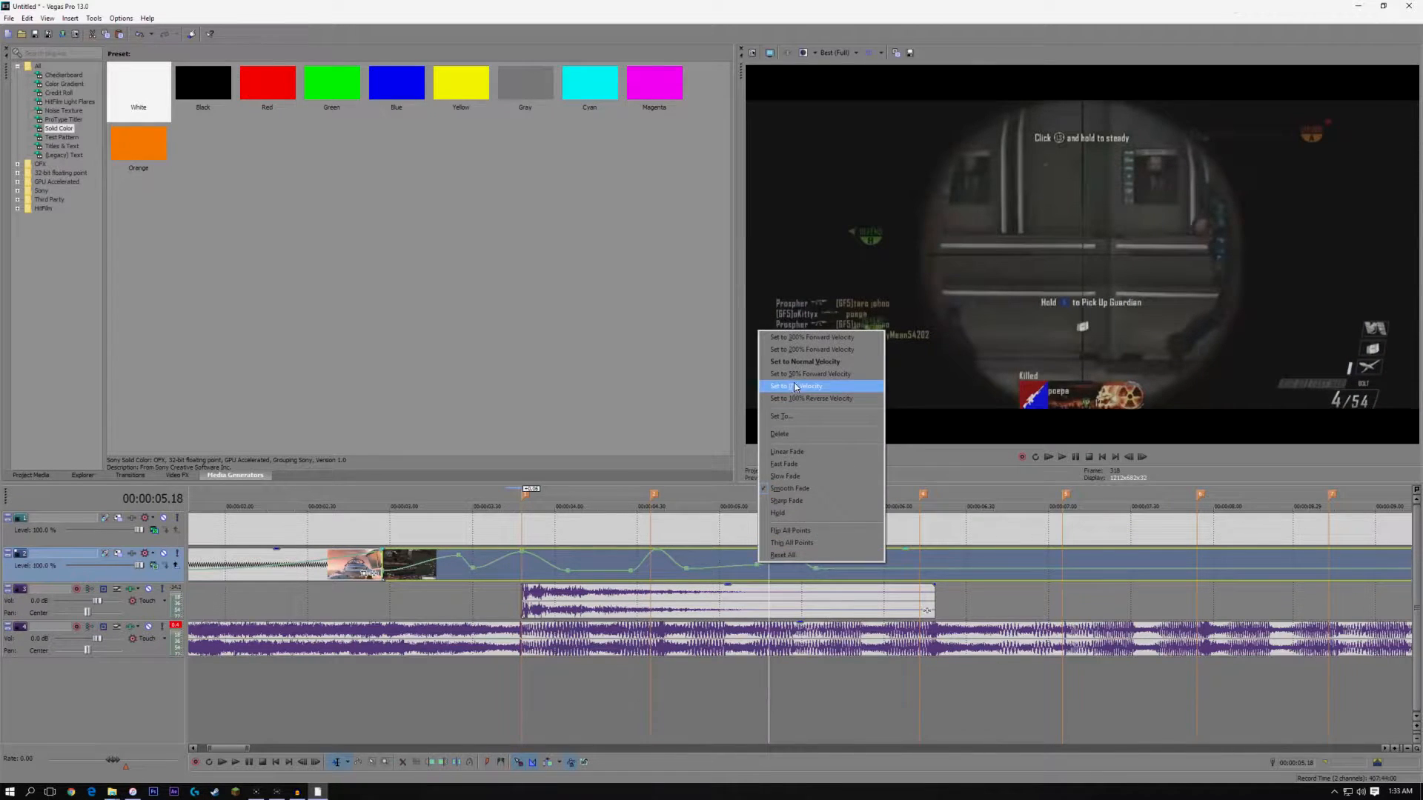
click(793, 383)
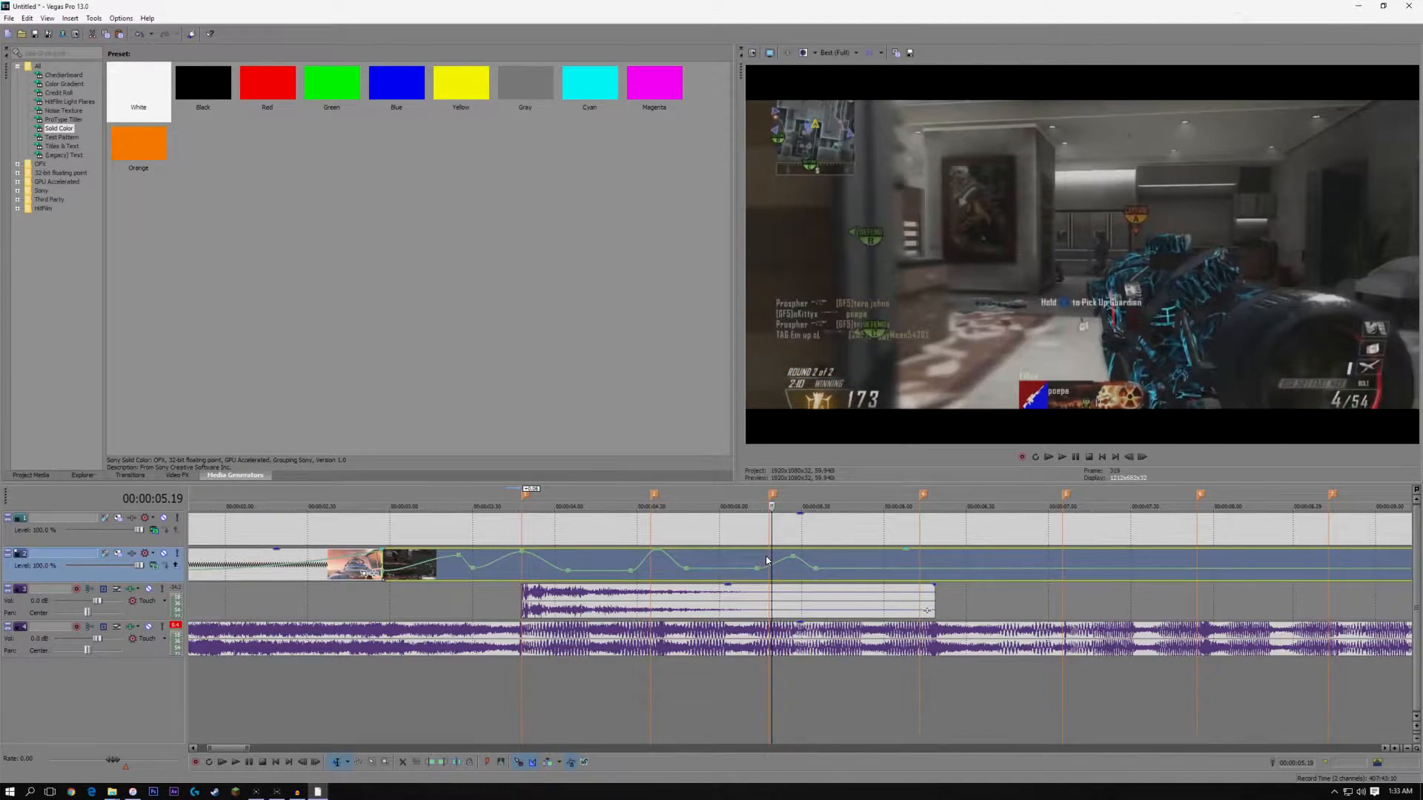
click(788, 563)
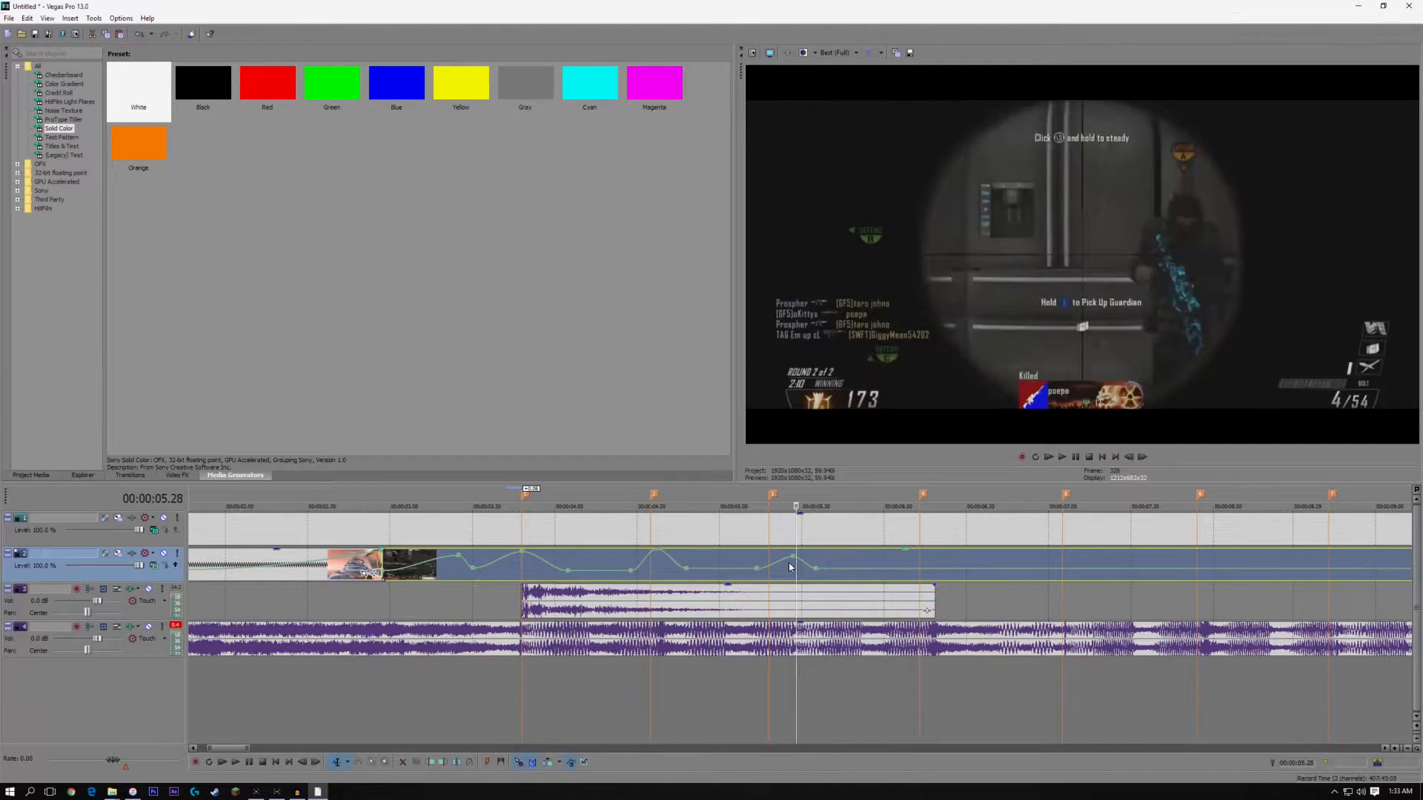
Apply Slow Fade before the 00:00:05.27 peak, change the fade type after it, and move the following point to 00:00:05.42
right_click(780, 563)
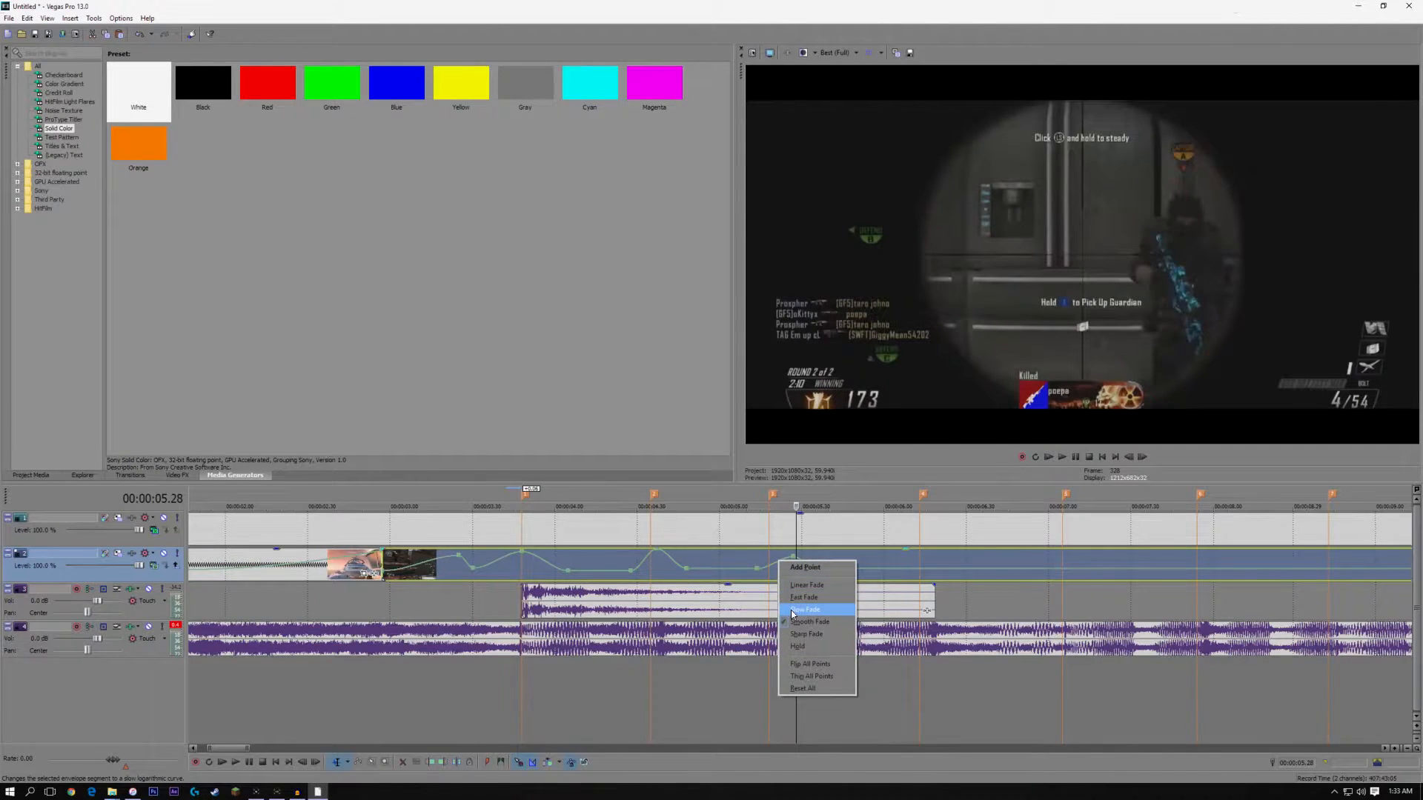
click(793, 610)
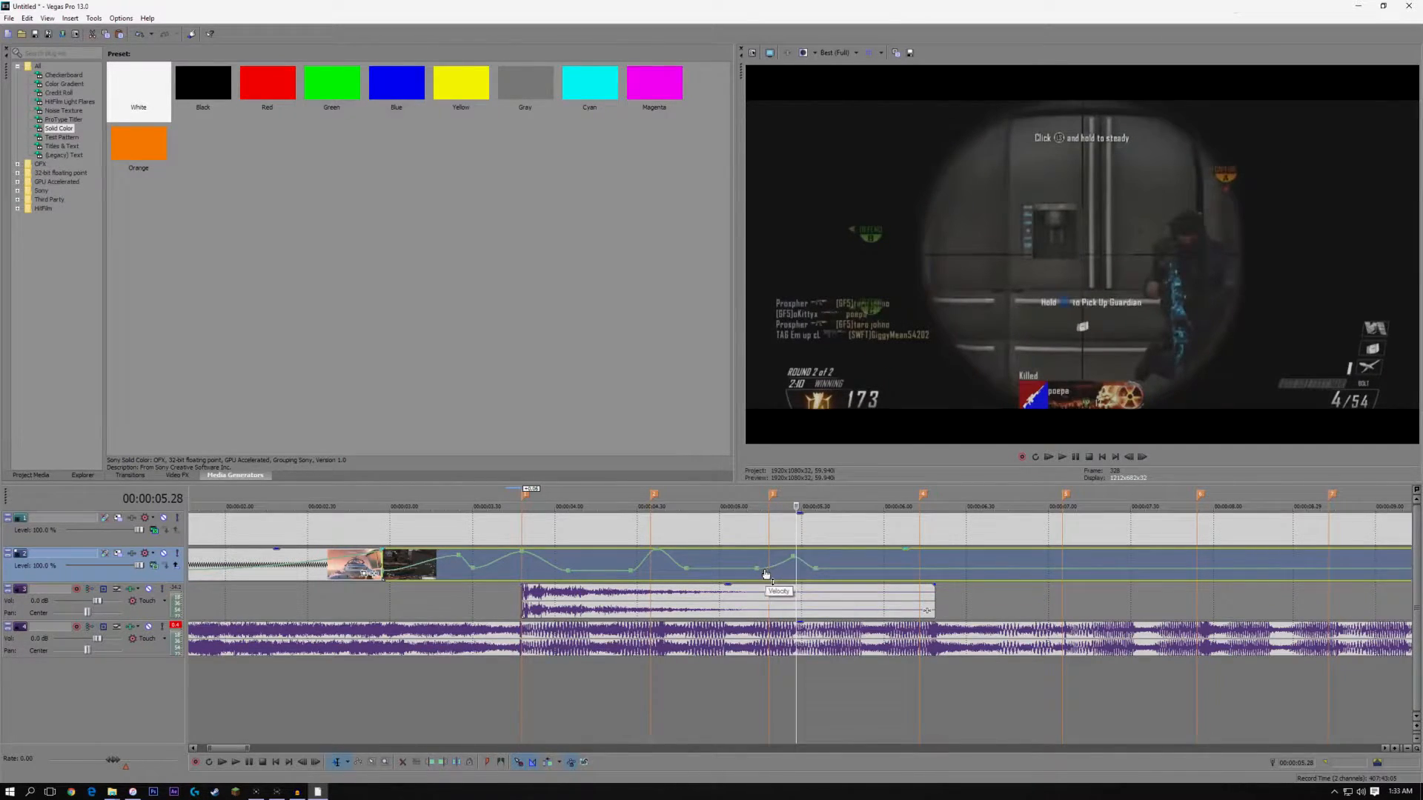
right_click(807, 567)
click(819, 594)
drag(817, 573, 836, 570)
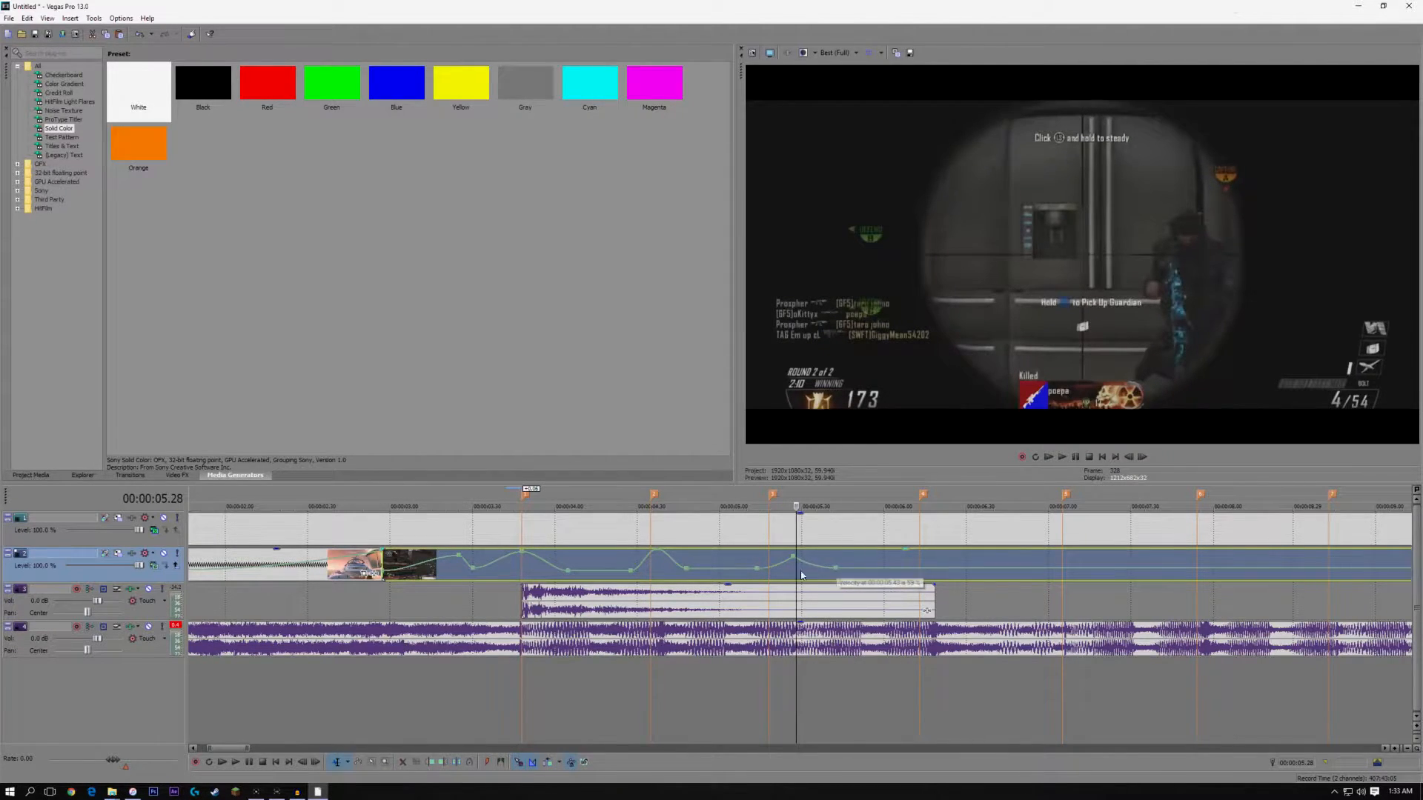
Move the velocity point before the third peak back to about 00:00:05.11 and play the section to check the speed
click(756, 556)
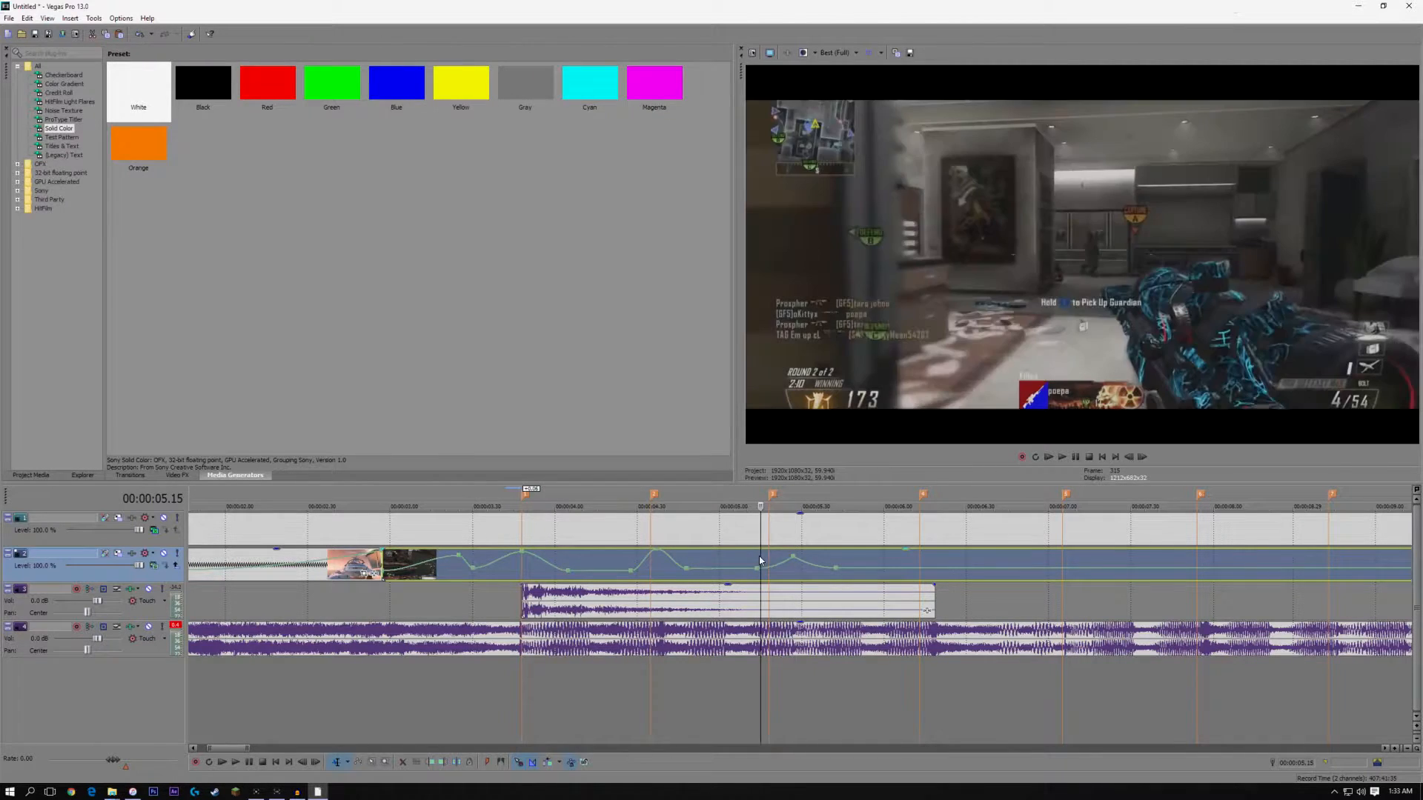
drag(756, 570, 746, 573)
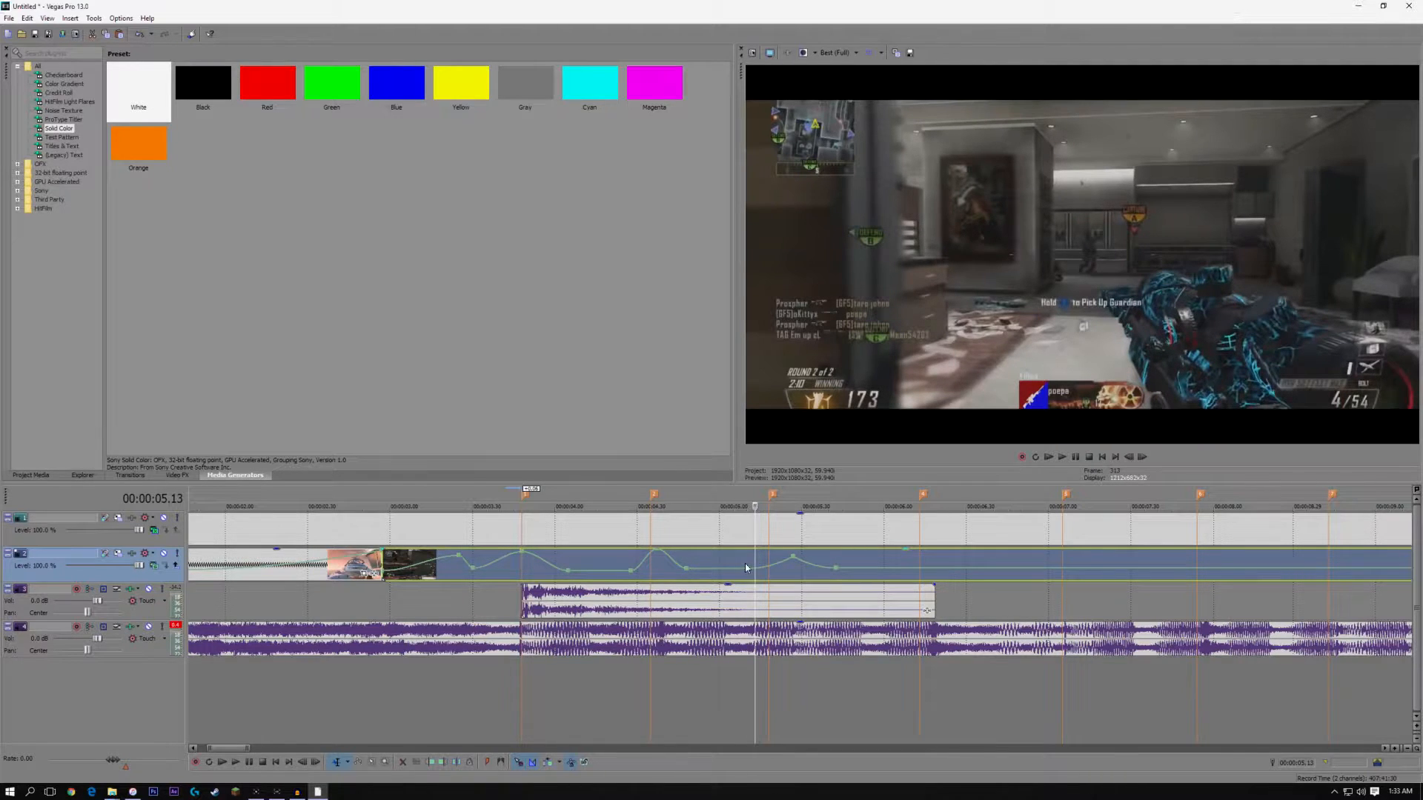
click(748, 556)
key(space)
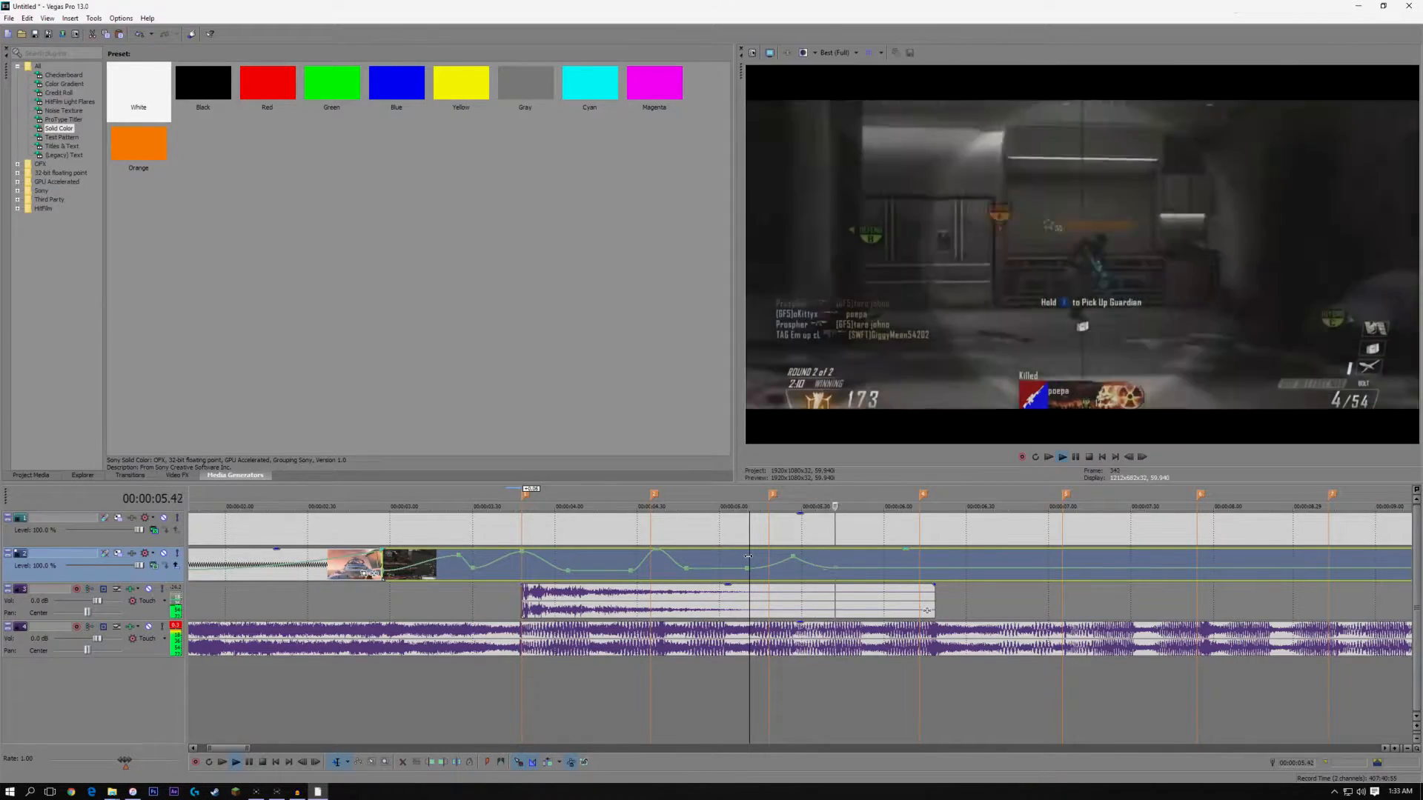
key(space)
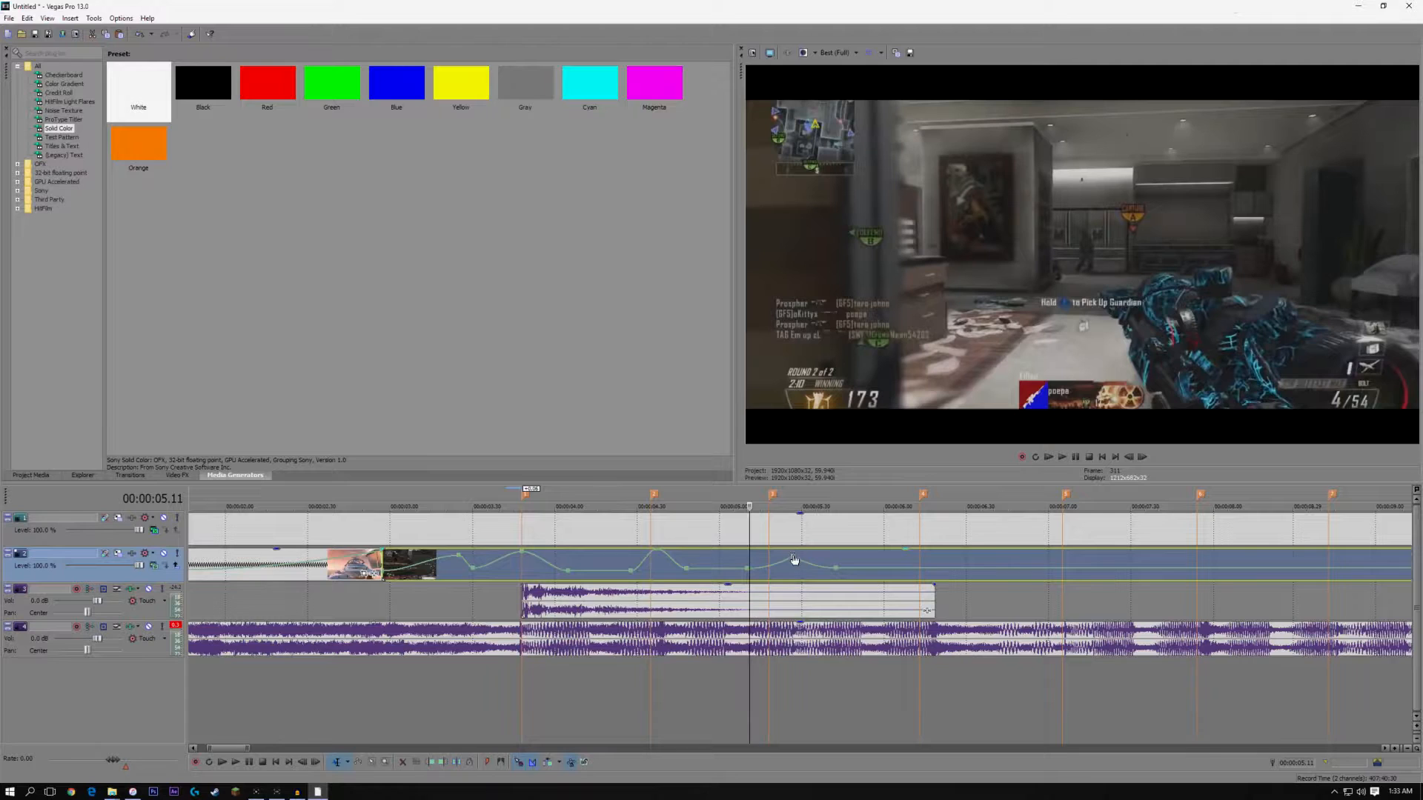
Raise the velocity peak at 00:00:05.27 higher and step through the frames around it
click(794, 561)
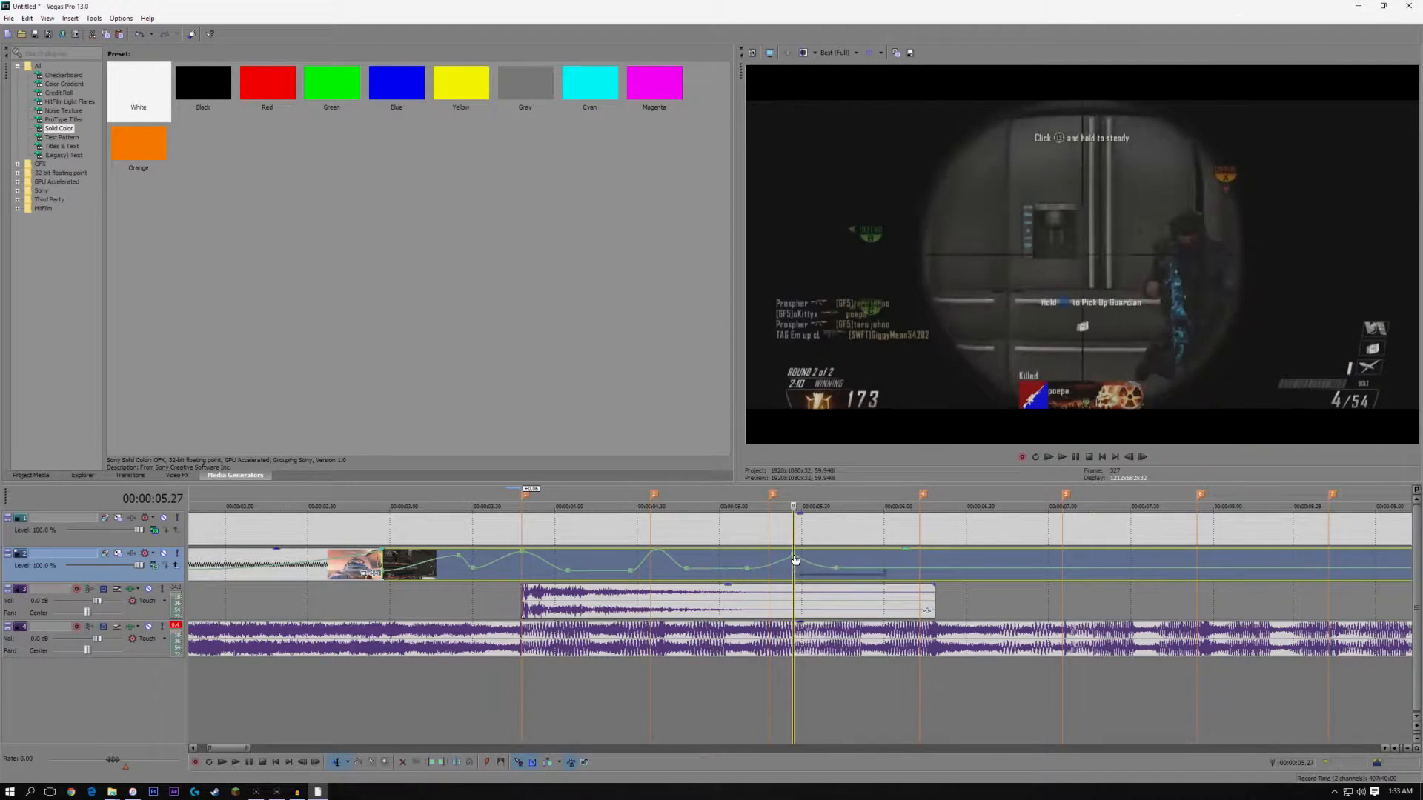
drag(793, 557, 793, 550)
key(Right)
key(Right)
key(Right)
key(Right)
key(Right)
key(Left)
key(Left)
key(Left)
key(Left)
key(Left)
Shift the point before the third peak earlier, play the section, and set the point at 00:00:05.40 to 50% forward velocity
drag(749, 571, 730, 570)
key(Left)
key(Right)
key(space)
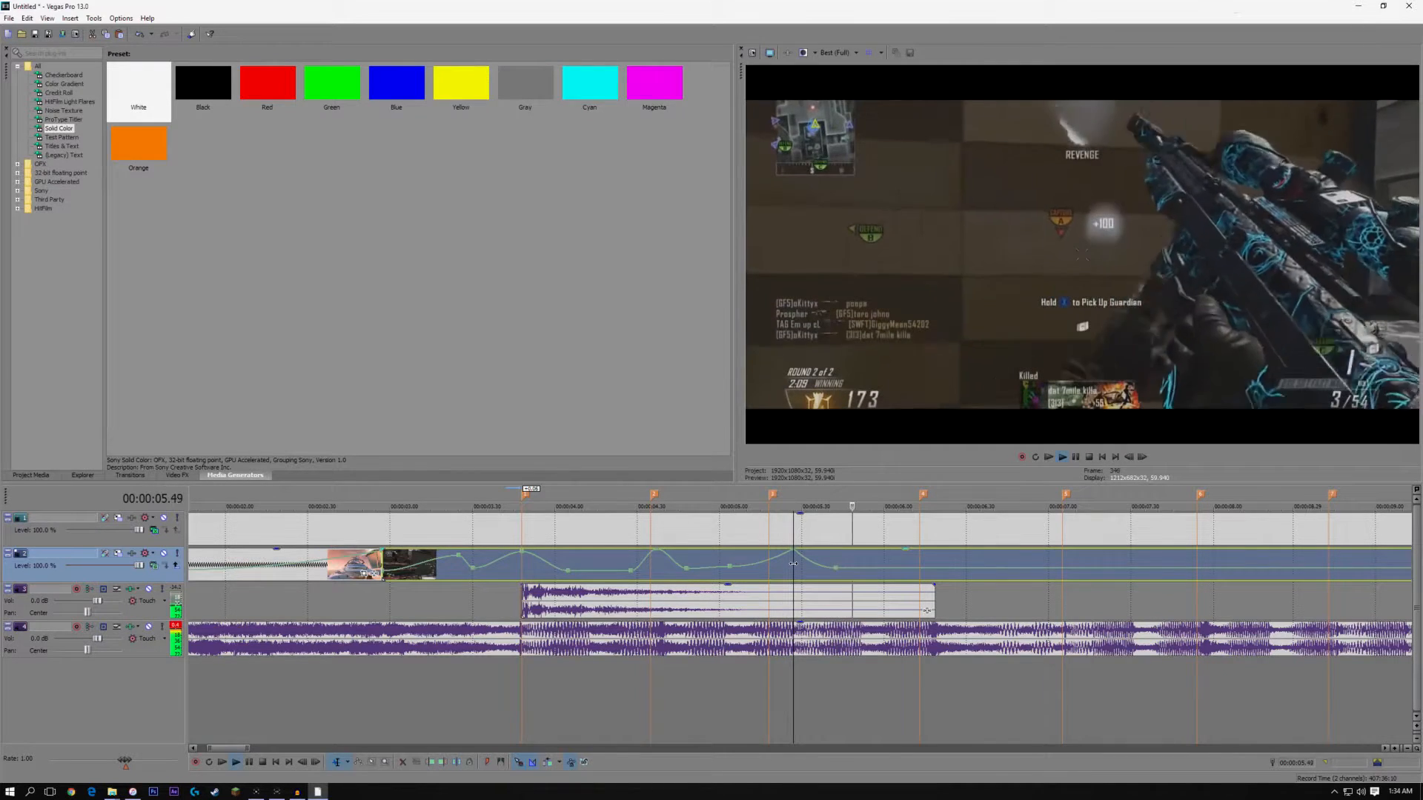
key(space)
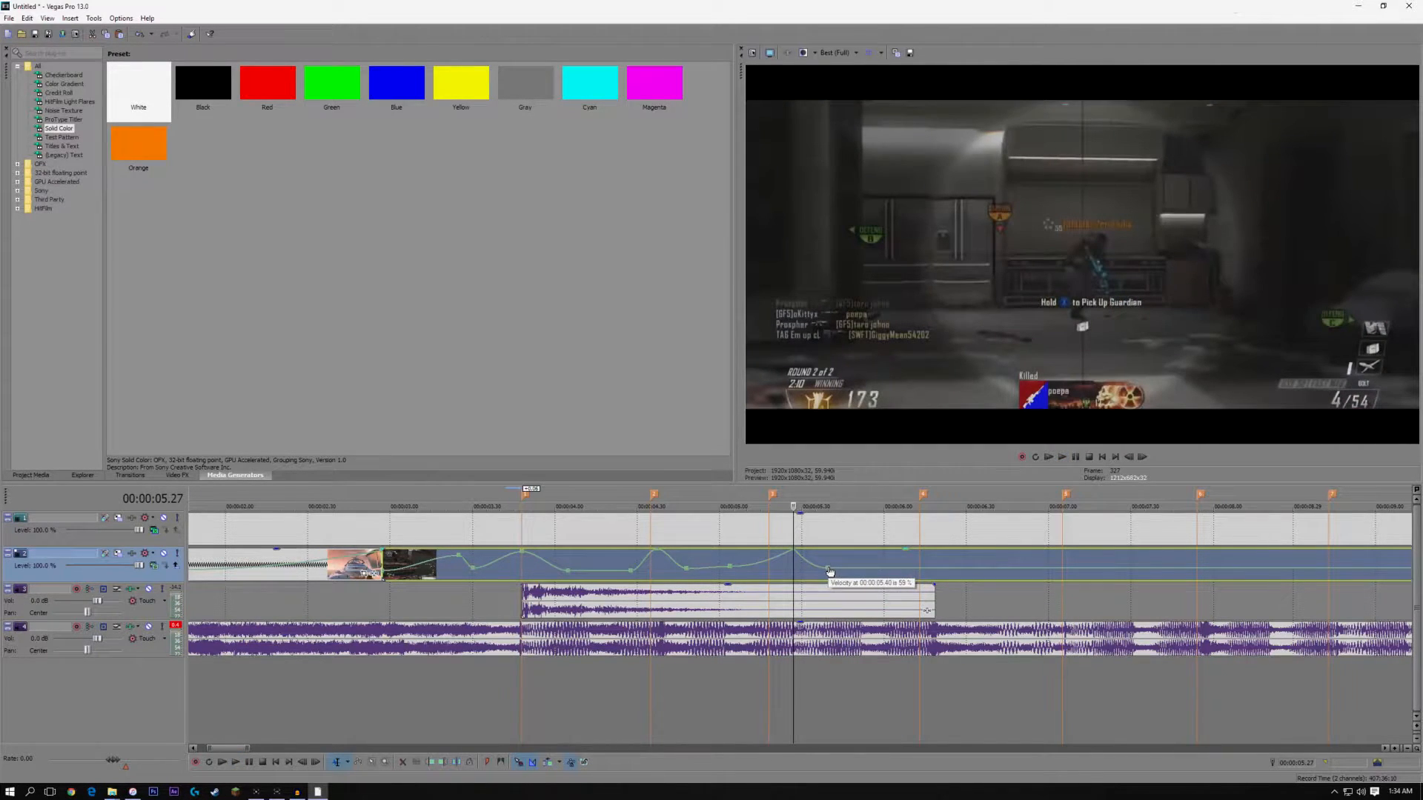
right_click(830, 571)
click(864, 380)
Trim the hitmarker sound to end at 00:00:05.27 and paste a copy of it on the same track at 00:00:05.27
drag(933, 598, 789, 607)
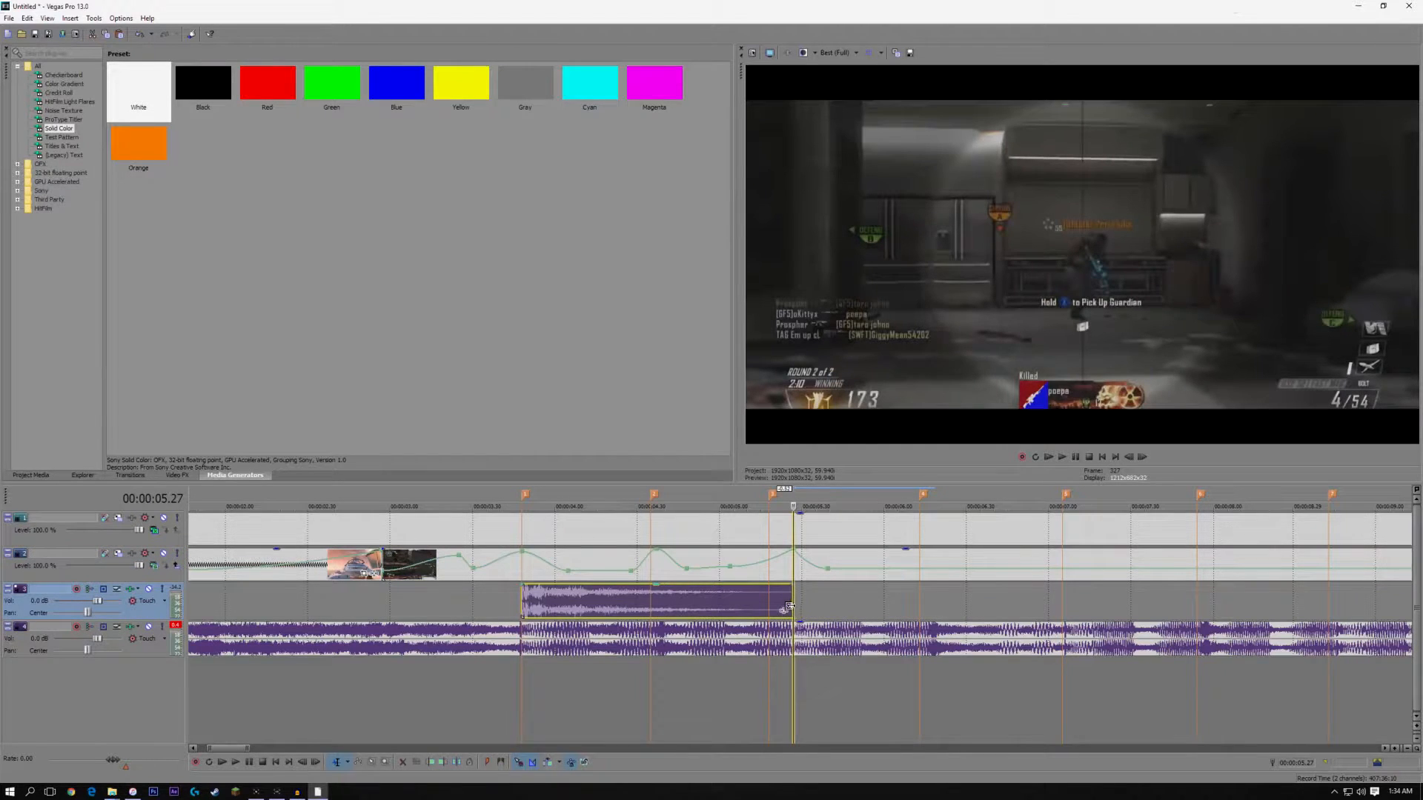
right_click(736, 606)
click(763, 345)
right_click(797, 602)
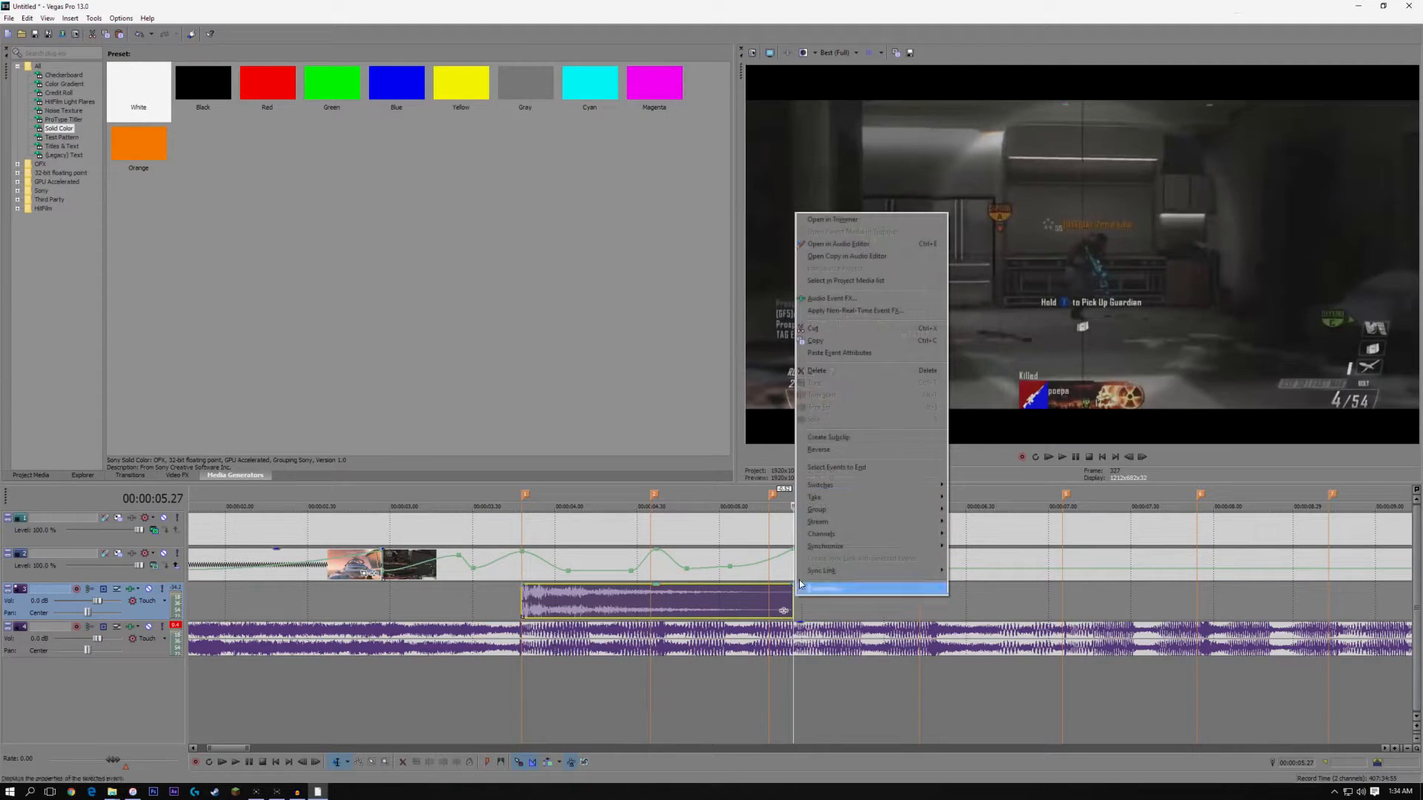
click(801, 606)
click(791, 607)
right_click(800, 603)
click(818, 405)
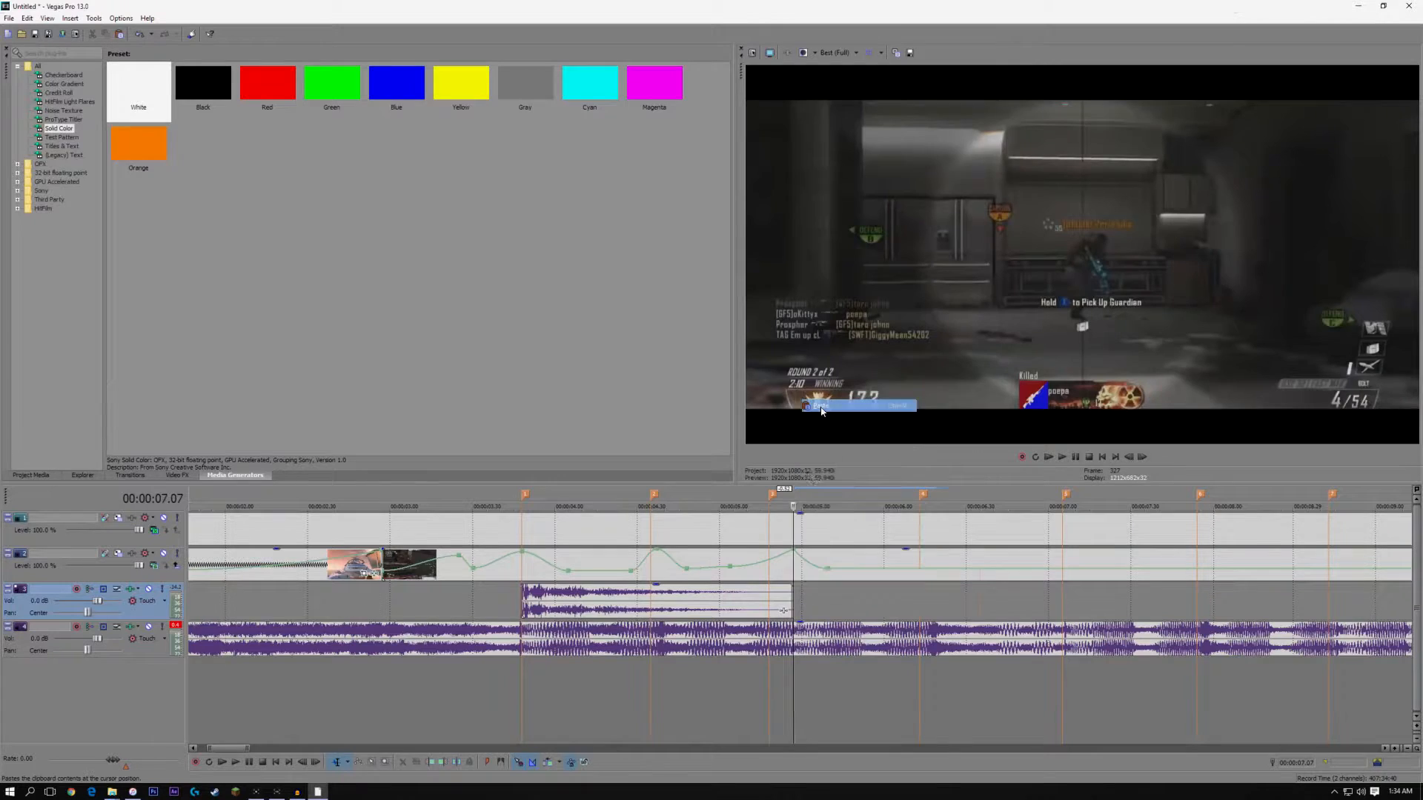
Trim the end of the first hitmarker sound where it overlaps the pasted copy near 00:00:05.26
click(791, 598)
scroll(793, 599, up, 6)
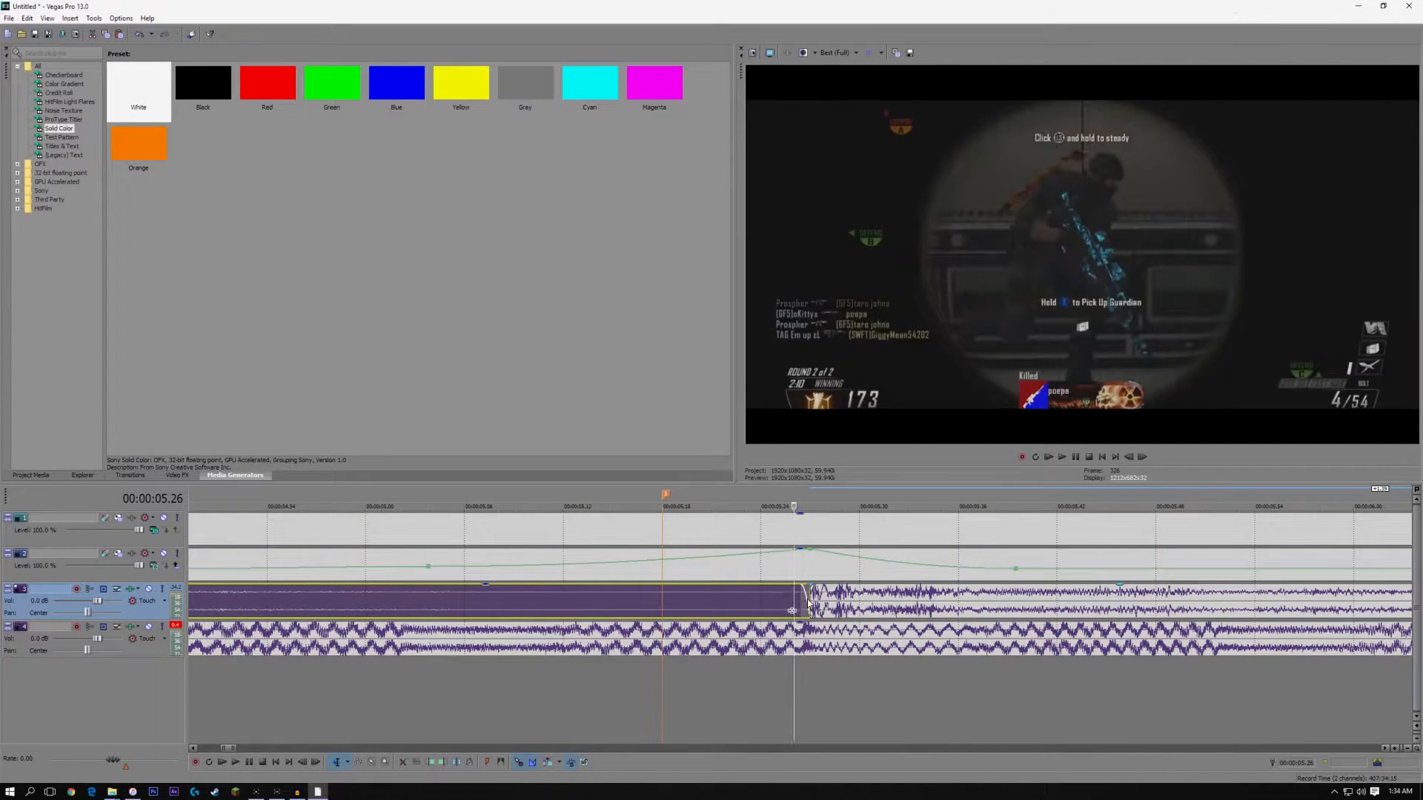
drag(806, 601, 801, 602)
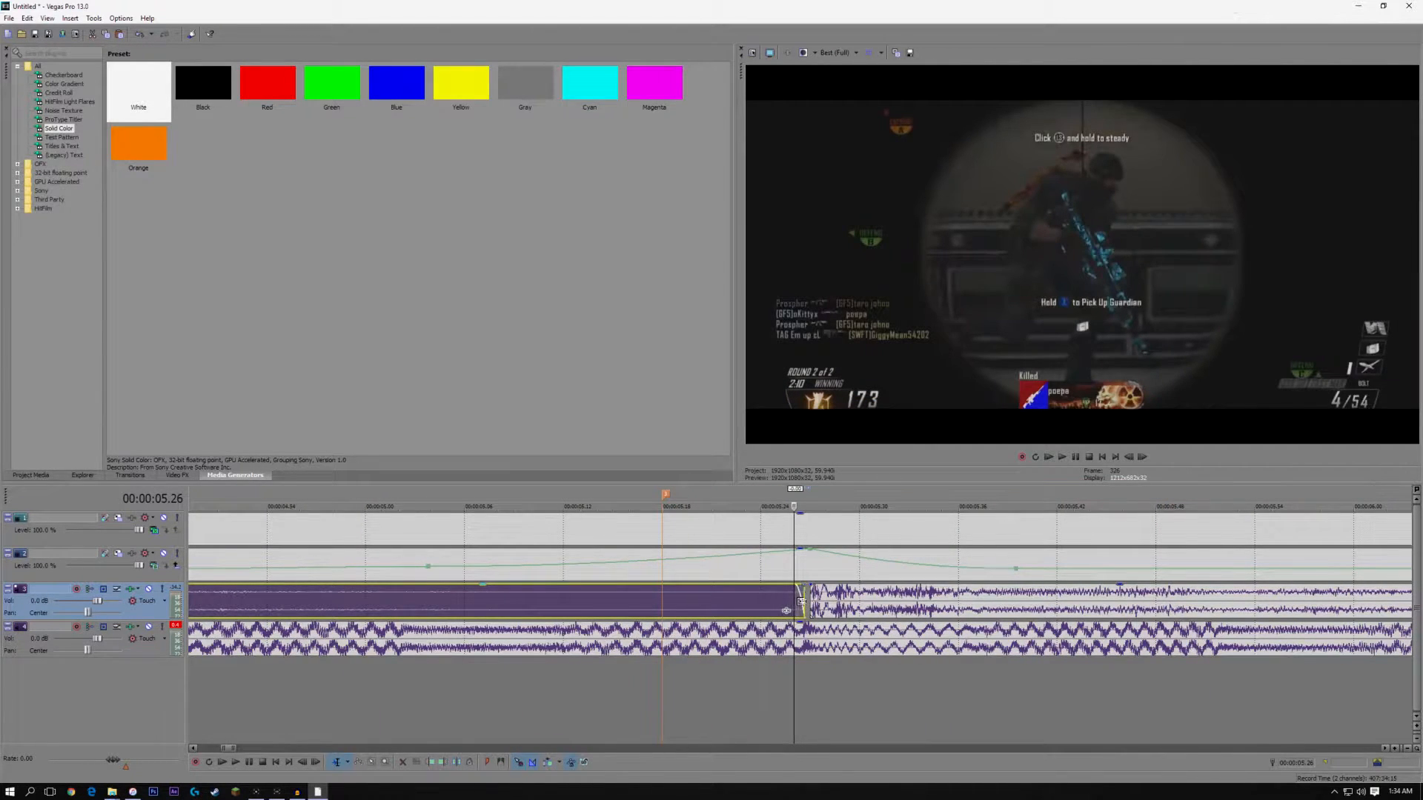
click(843, 603)
scroll(752, 587, down, 6)
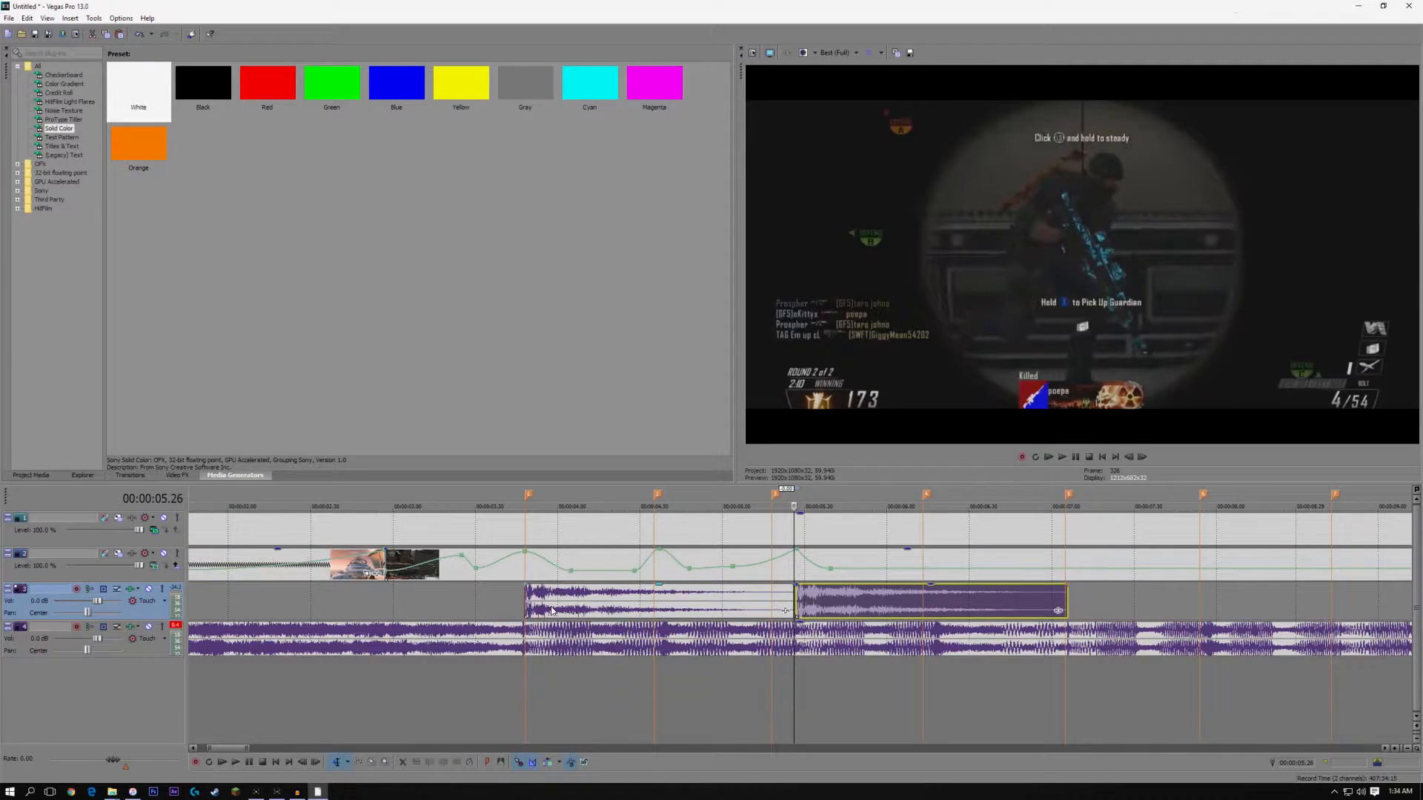
Play the sequence from before the first beat and from the 00:00:05.27 peak, and check the frame at the fourth beat marker
click(440, 600)
key(space)
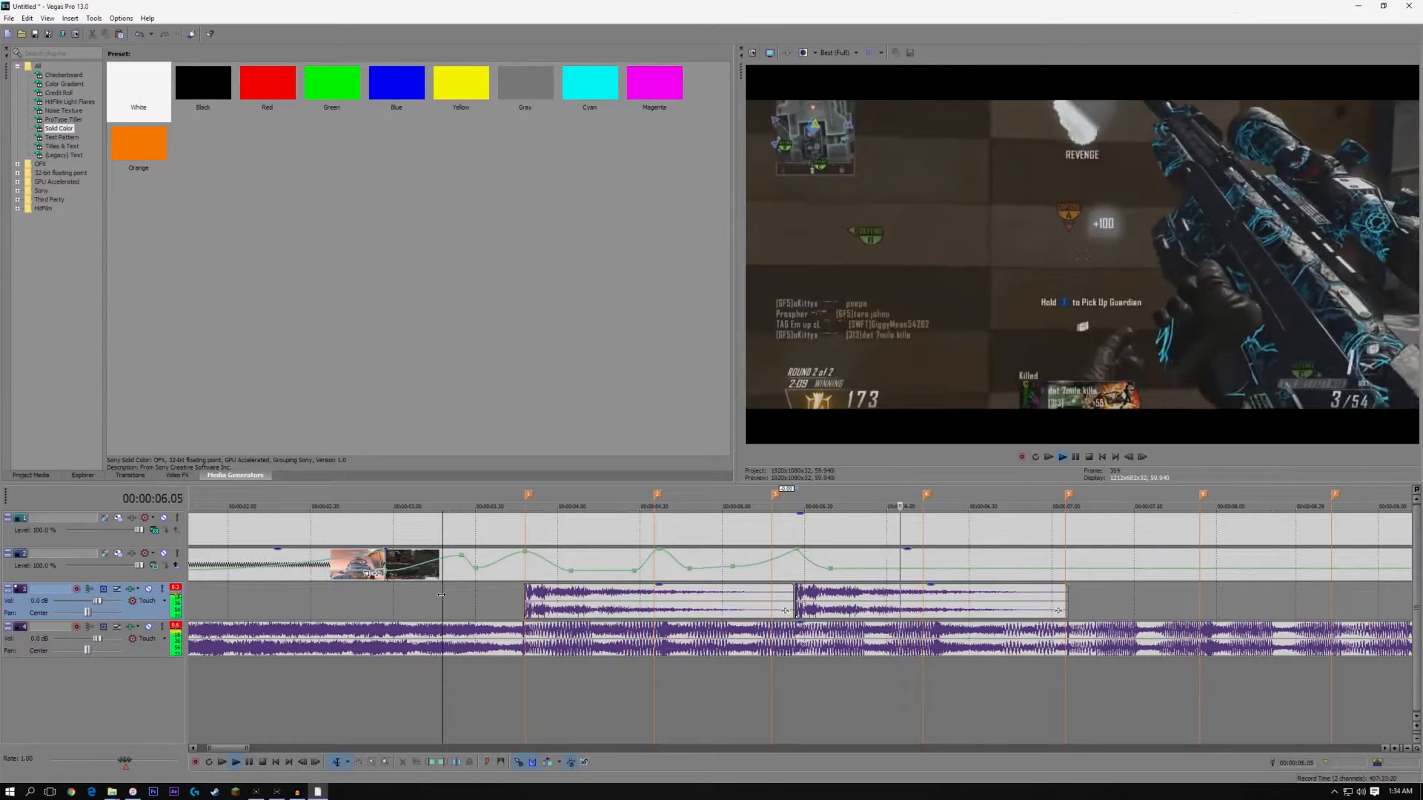
key(space)
click(795, 564)
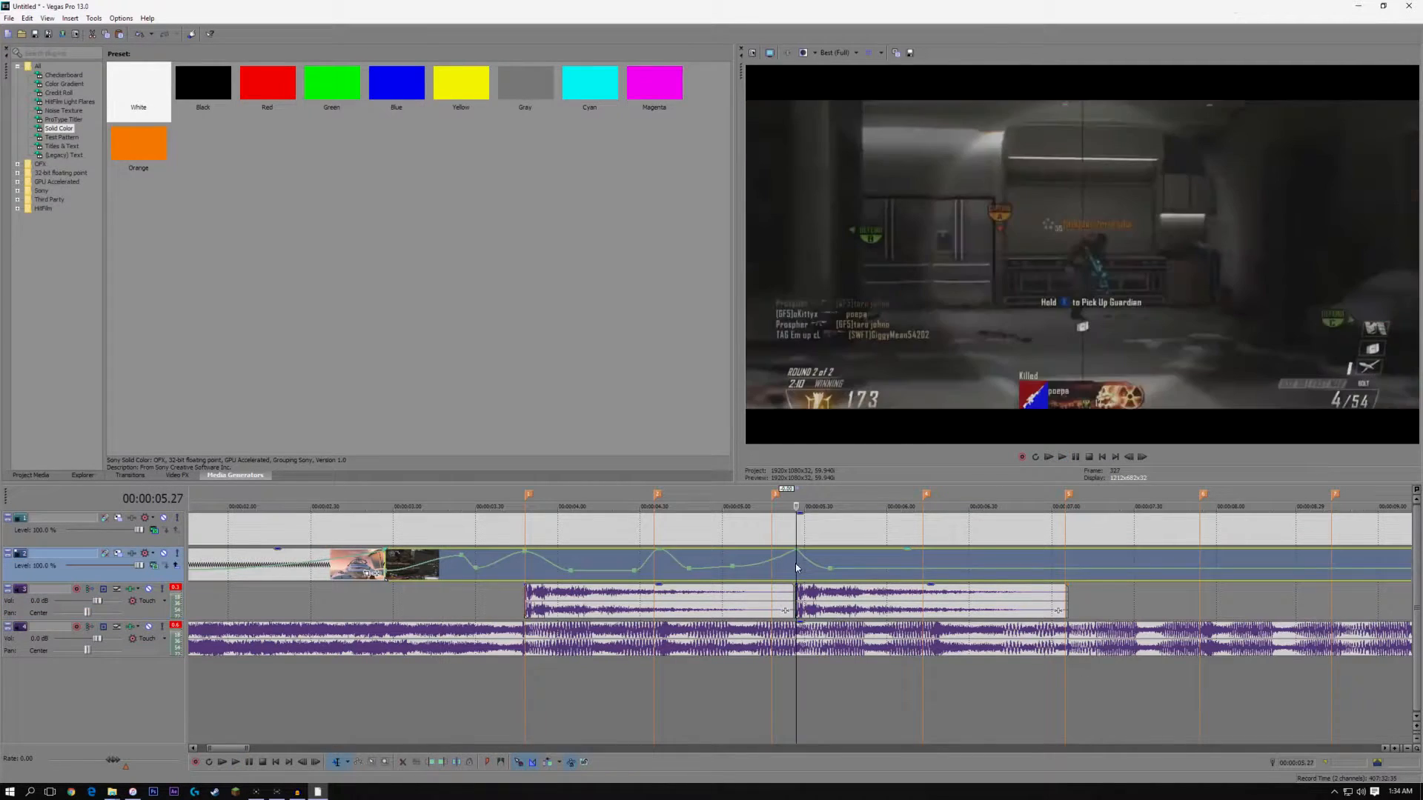
key(space)
key(space)
click(922, 560)
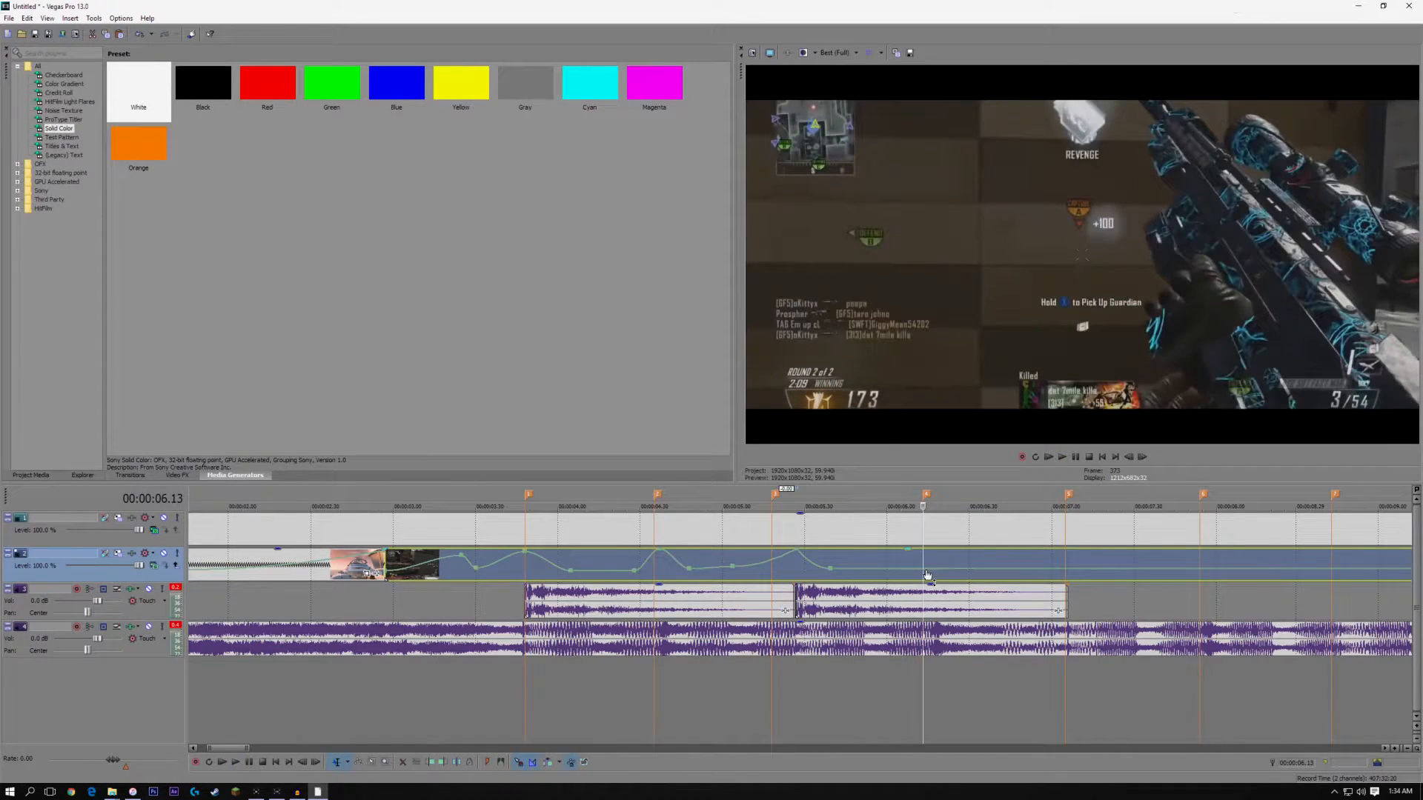
Add velocity points on either side of 00:00:06.13, raise the point at that beat marker into a peak, and play the section
double_click(881, 570)
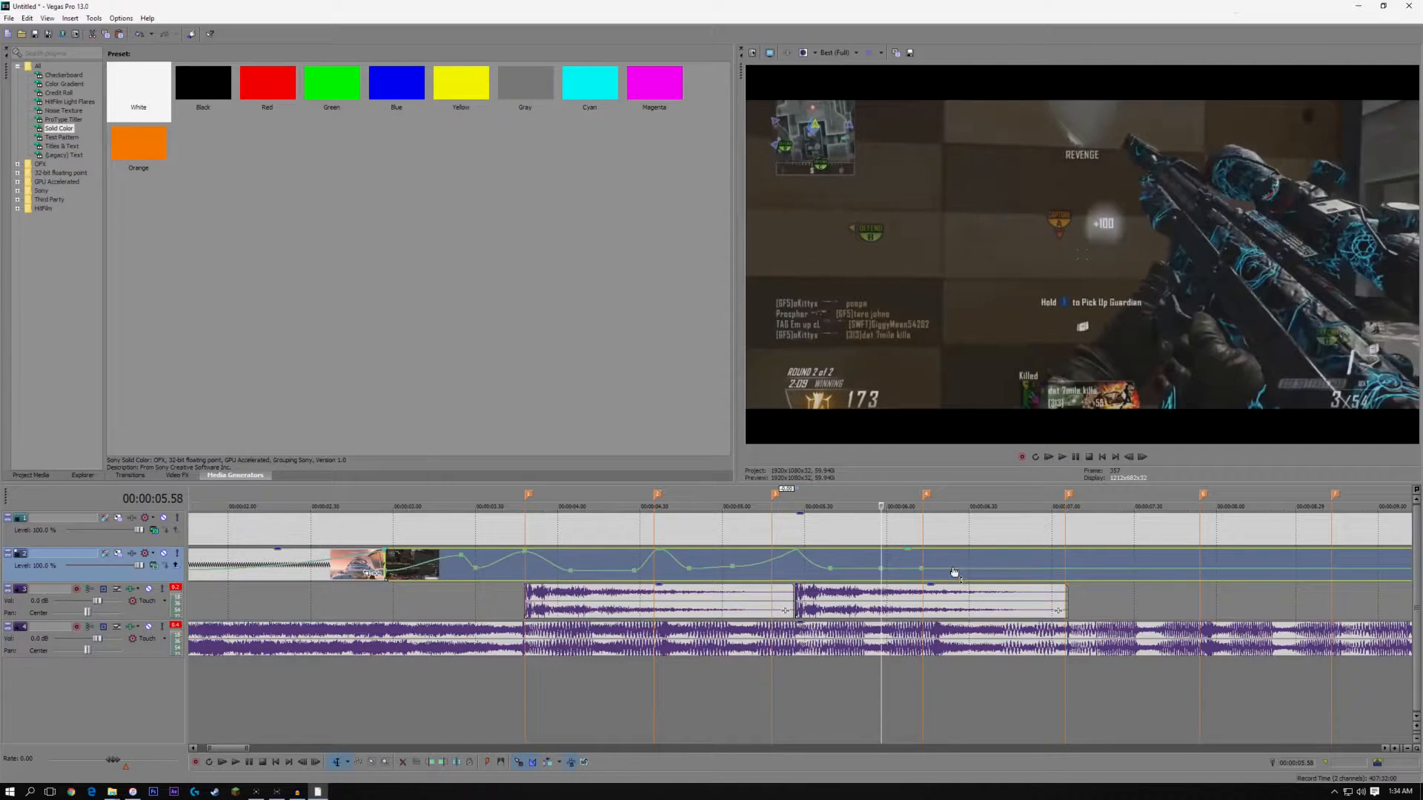
double_click(967, 570)
click(923, 570)
drag(923, 571, 924, 560)
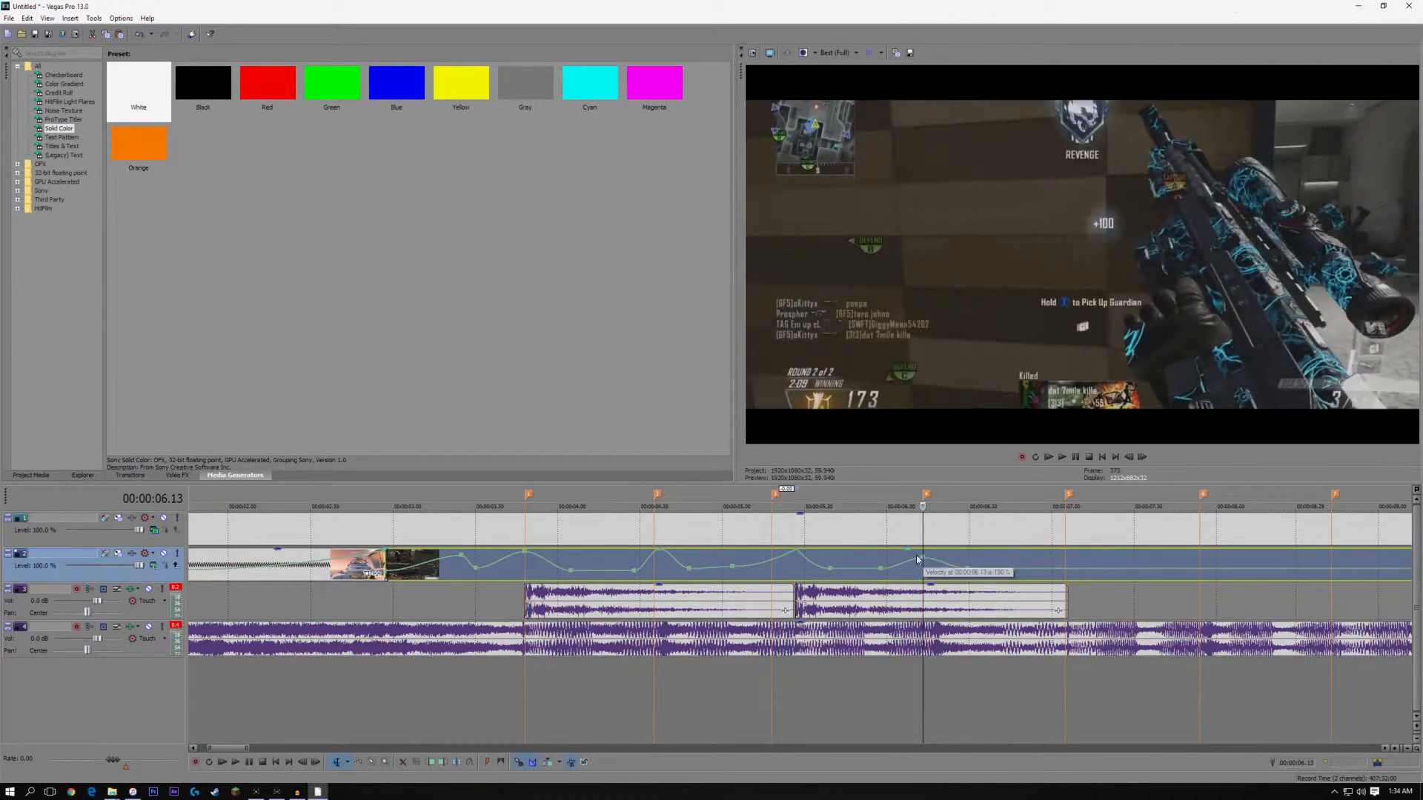
click(880, 557)
key(space)
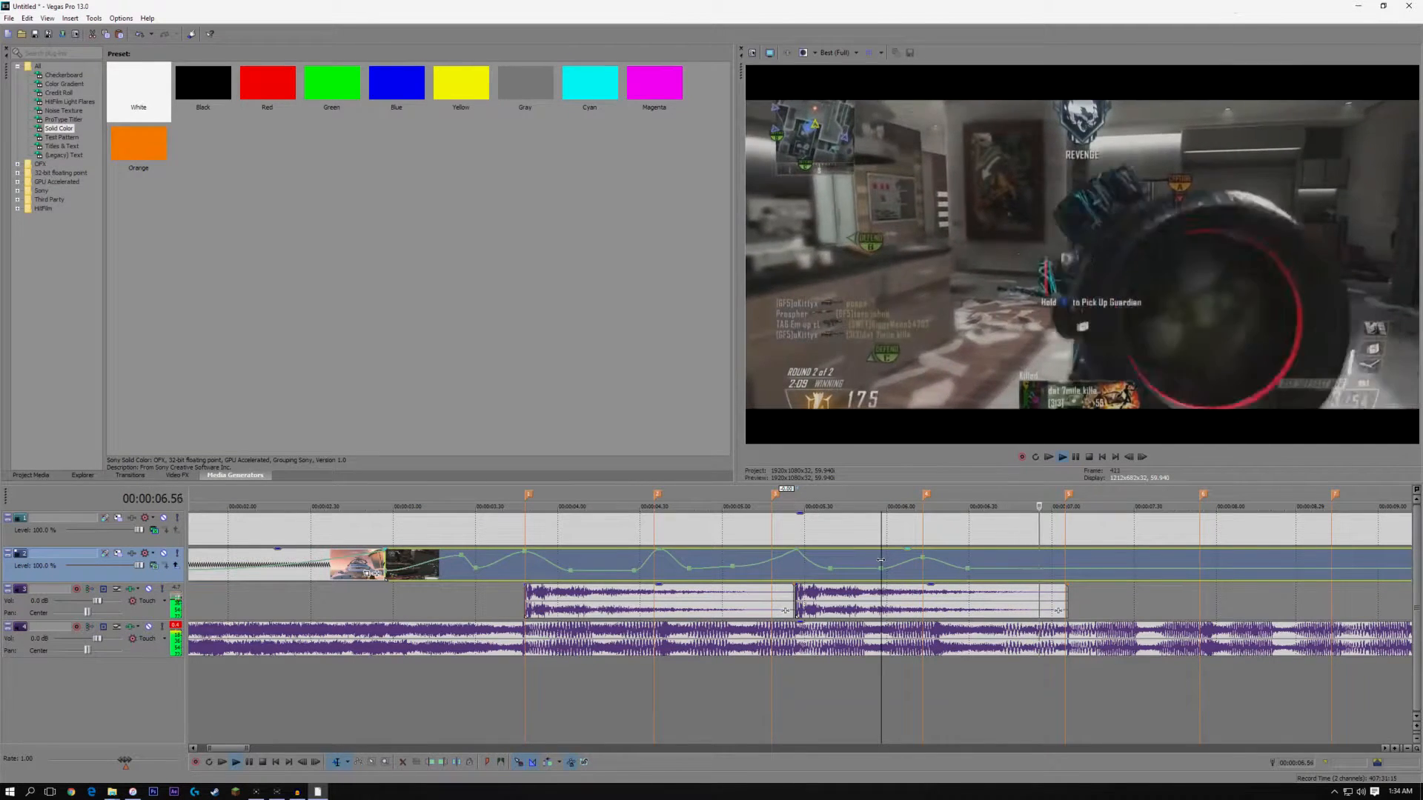
key(space)
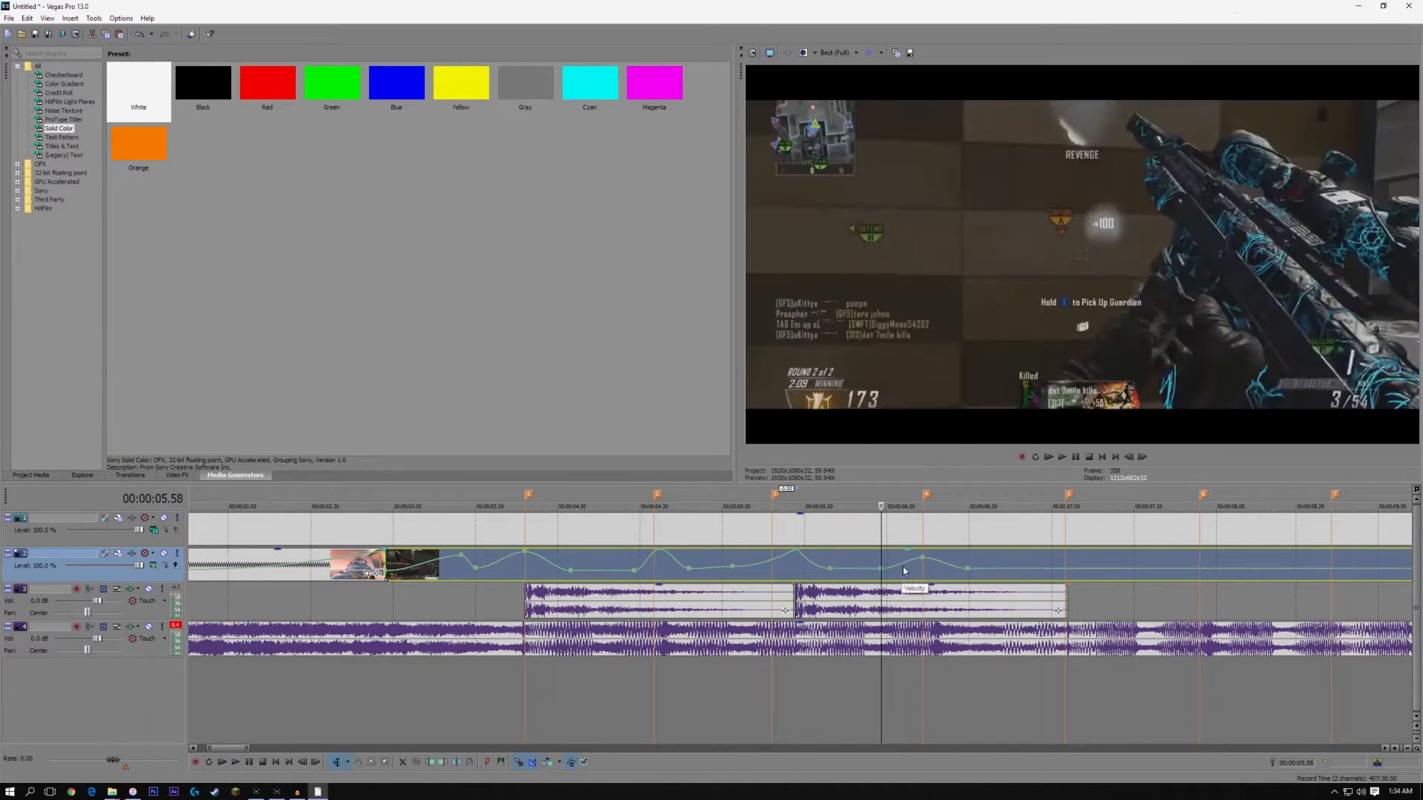
Examine the gameplay frame by frame backwards from the beat marker at 00:00:07.05 to 00:00:06.42, and play up to the marker
click(1069, 559)
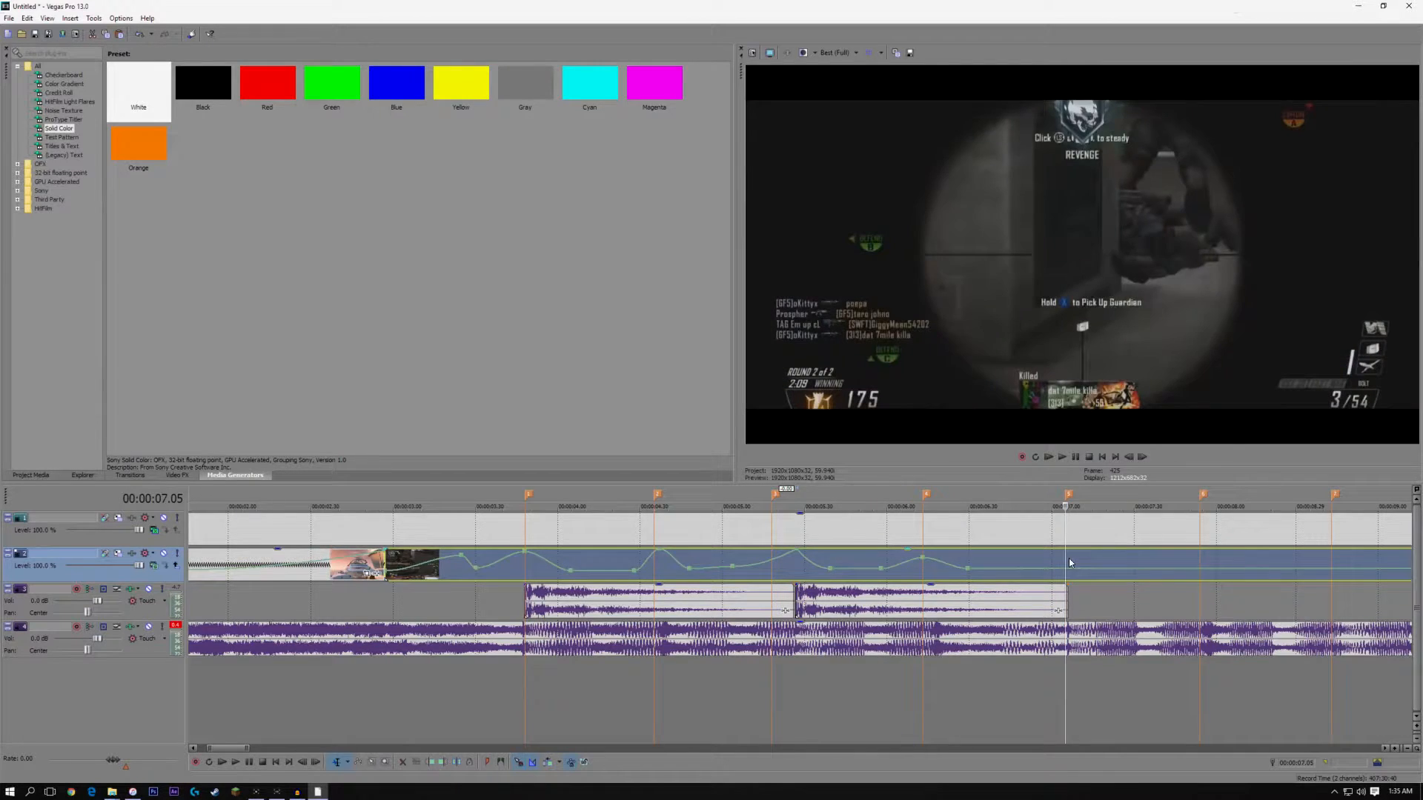
key(Left)
key(Left)
key(Left)
key(Left)
key(Left)
key(Left)
key(Left)
key(Left)
key(Left)
key(Left)
key(Left)
key(Left)
key(Left)
key(Left)
key(Left)
key(Left)
key(Left)
key(Left)
key(Left)
key(Left)
key(Left)
key(Left)
key(Left)
key(Left)
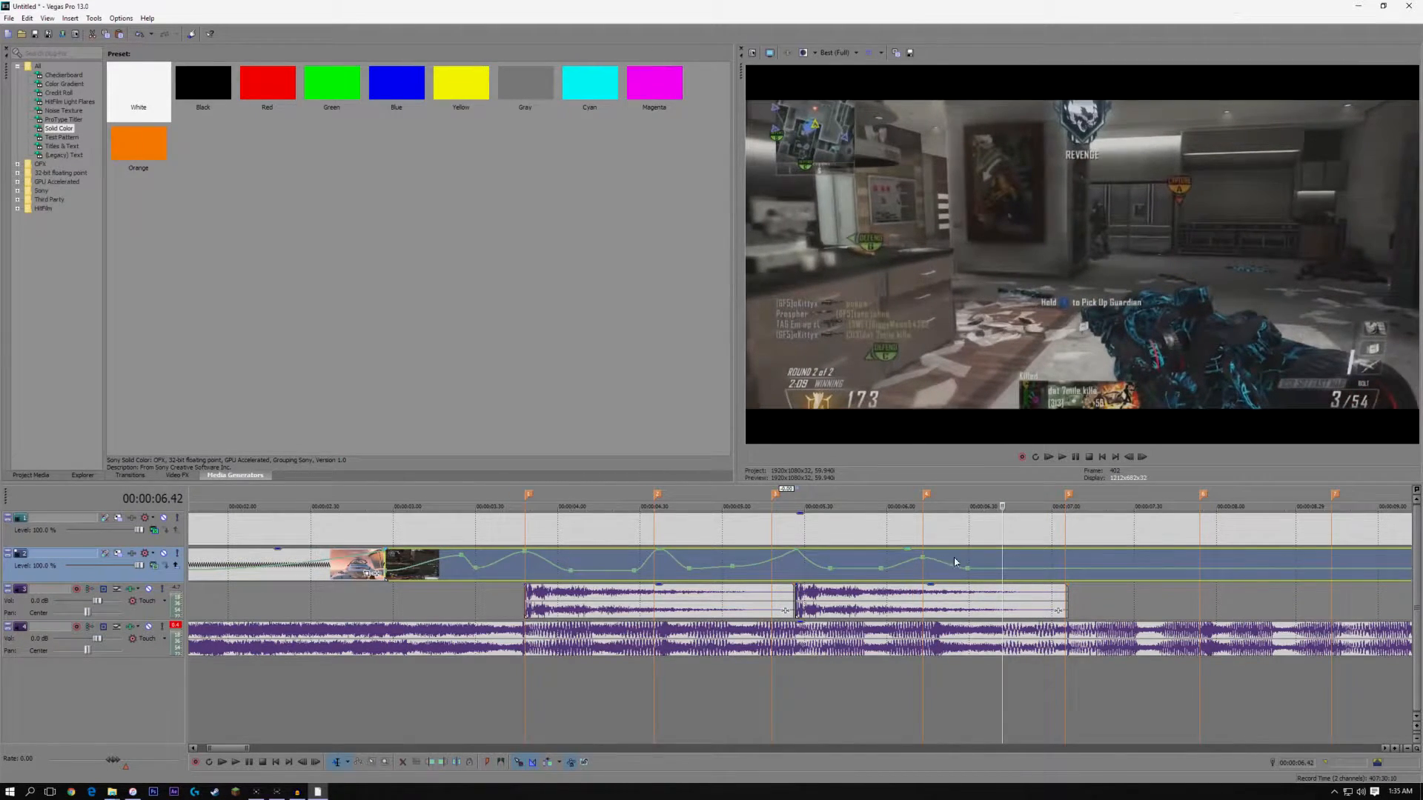
key(space)
click(1066, 582)
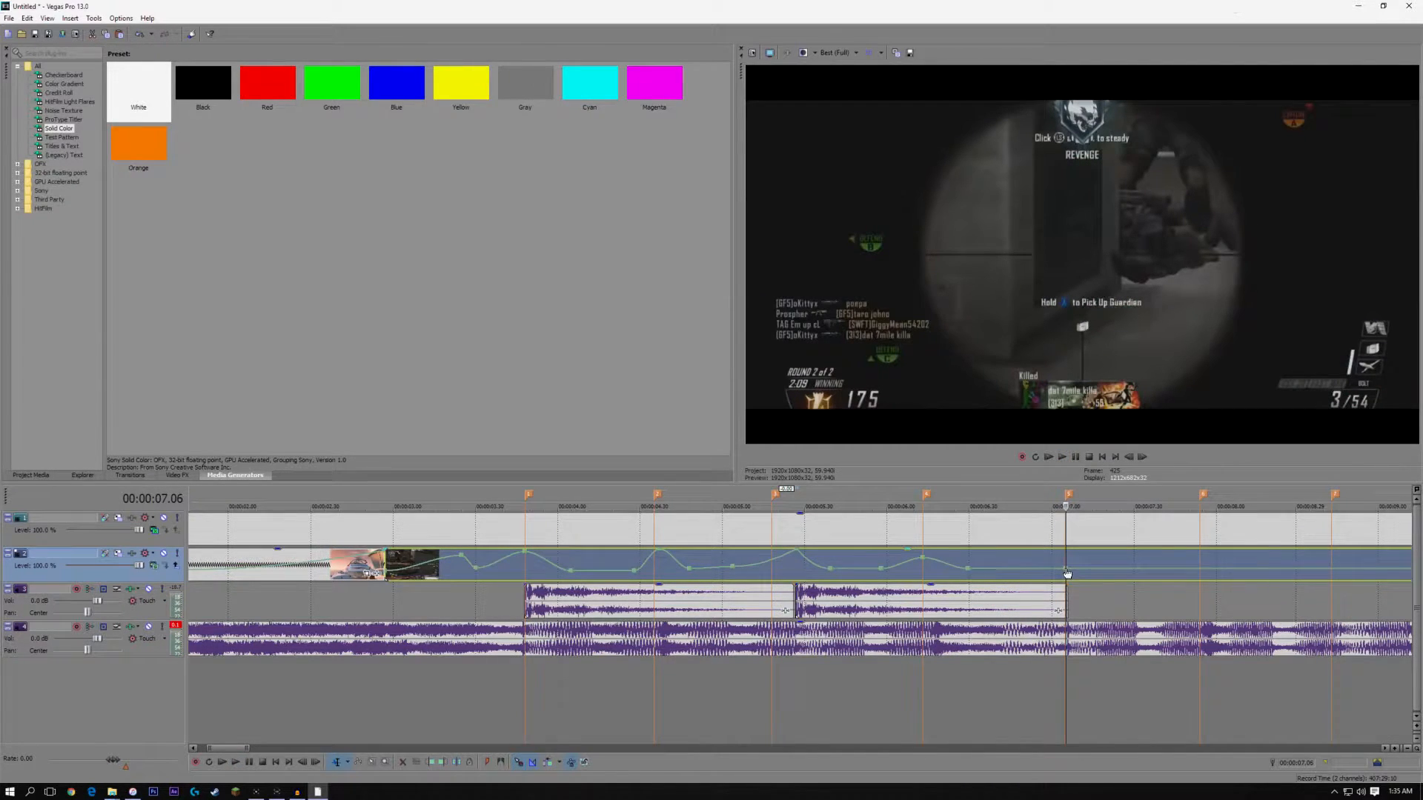
Add velocity points on both sides of the 00:00:07.05 beat marker, raise the middle point into a peak, and play it
double_click(1039, 570)
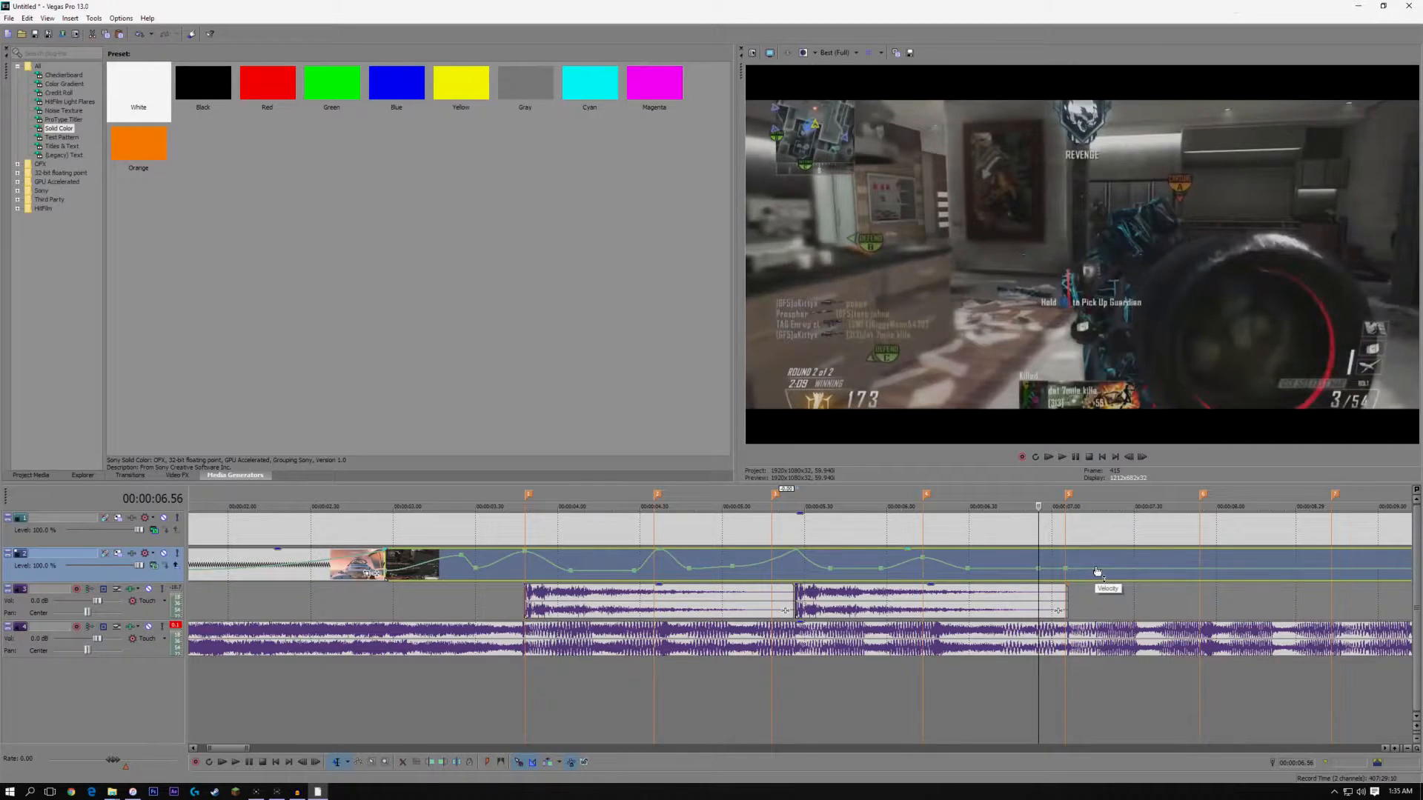
double_click(1095, 570)
double_click(1064, 566)
drag(1064, 568, 1066, 561)
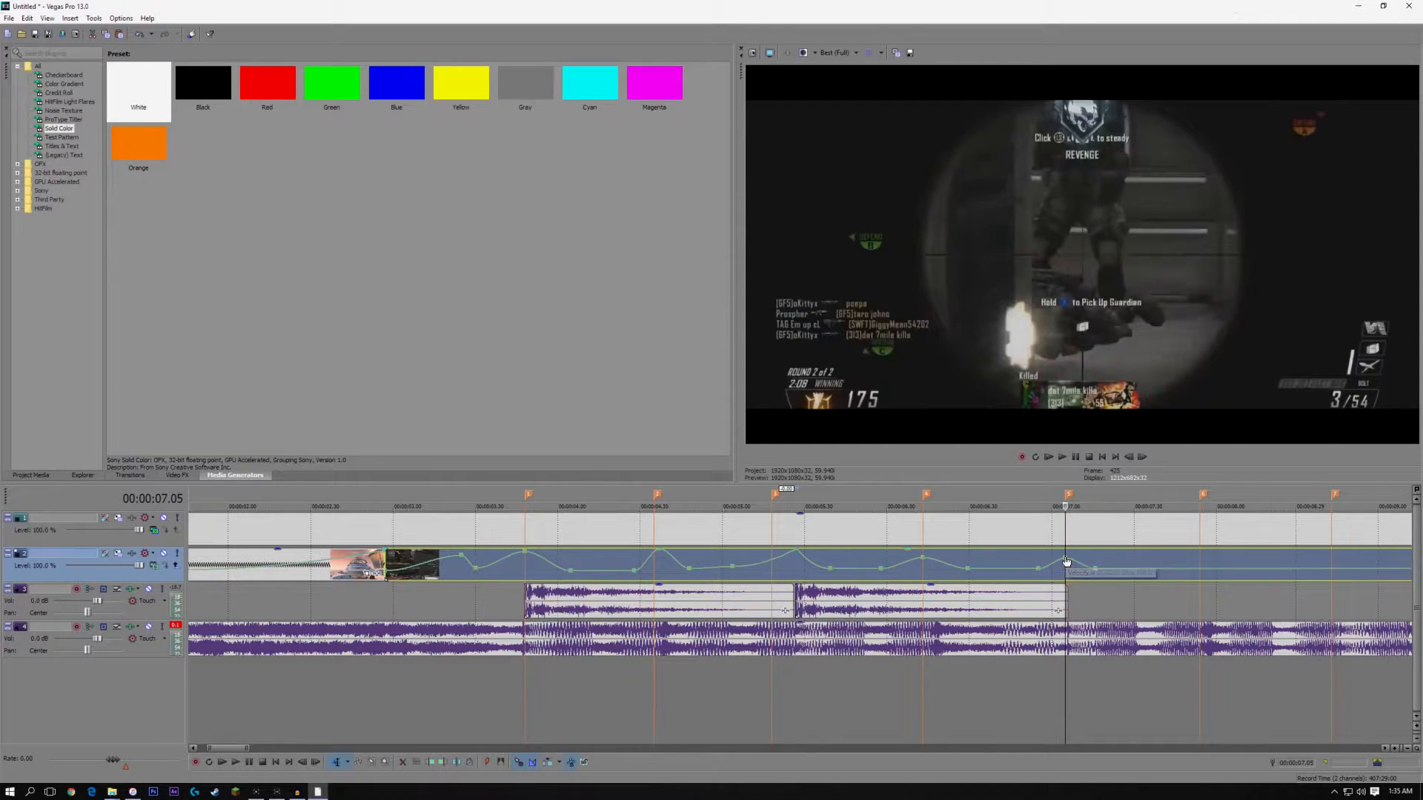
key(space)
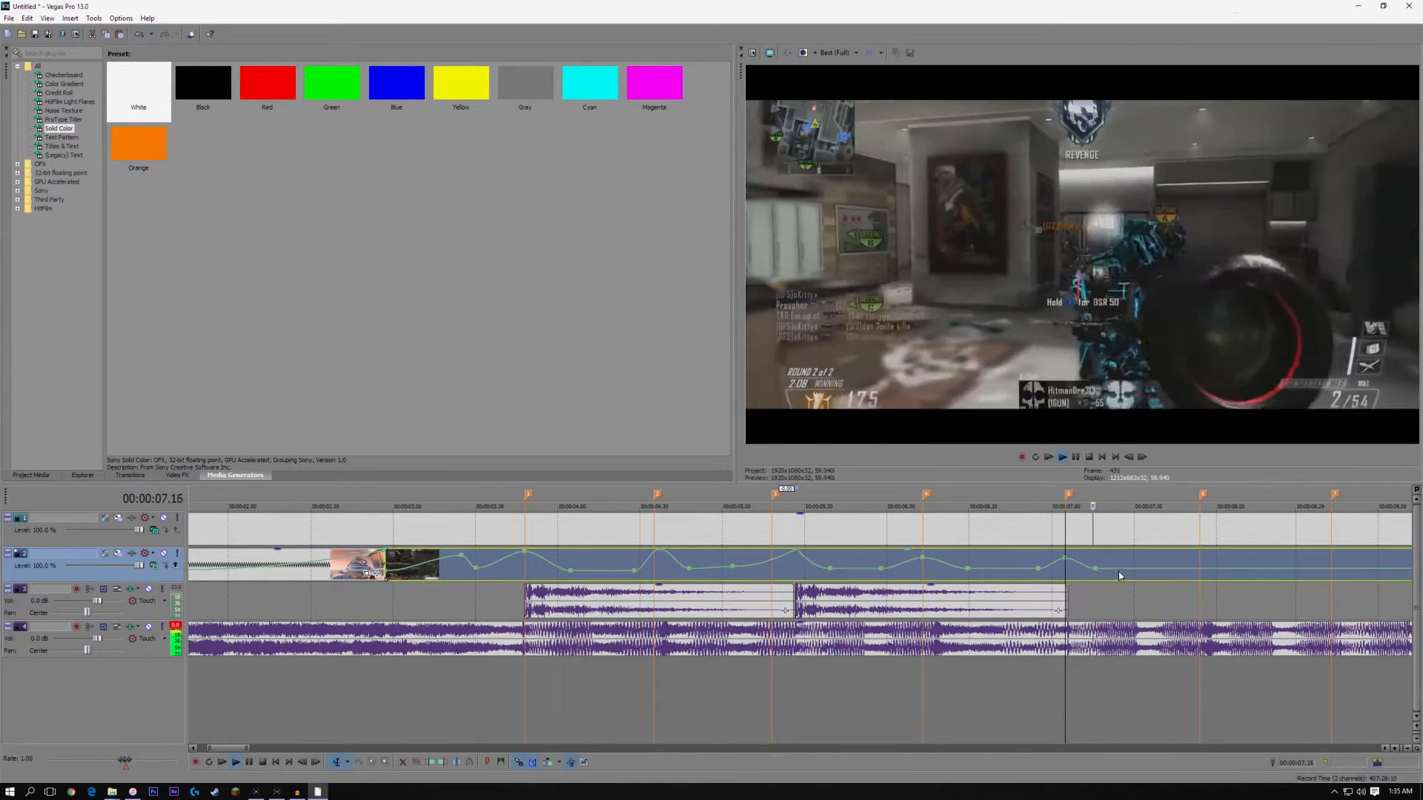
Copy the second hitmarker sound, paste it on the same track at 00:00:07.05, and trim the end of the copy slightly
click(1044, 600)
right_click(1044, 591)
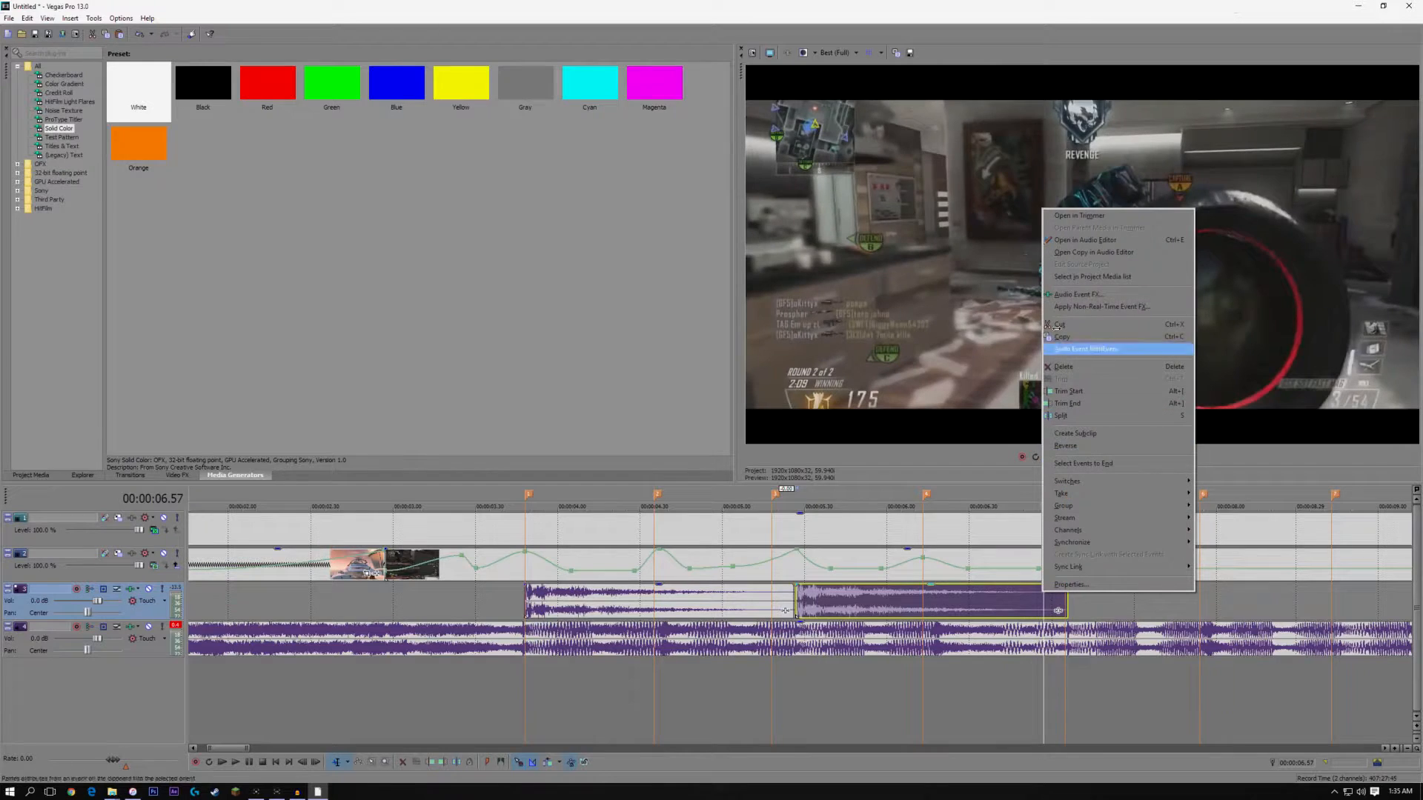
click(1064, 339)
click(1067, 600)
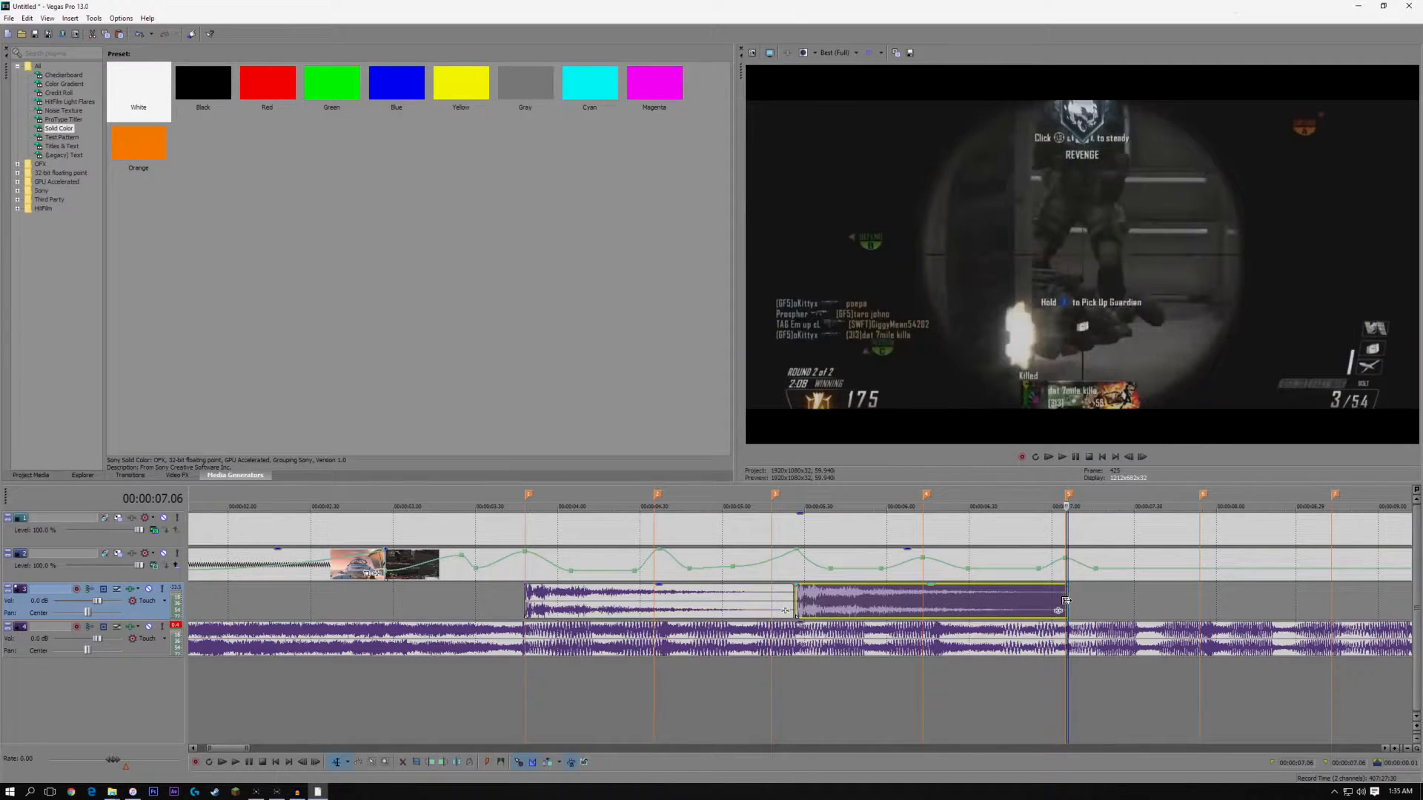
scroll(1067, 601, up, 5)
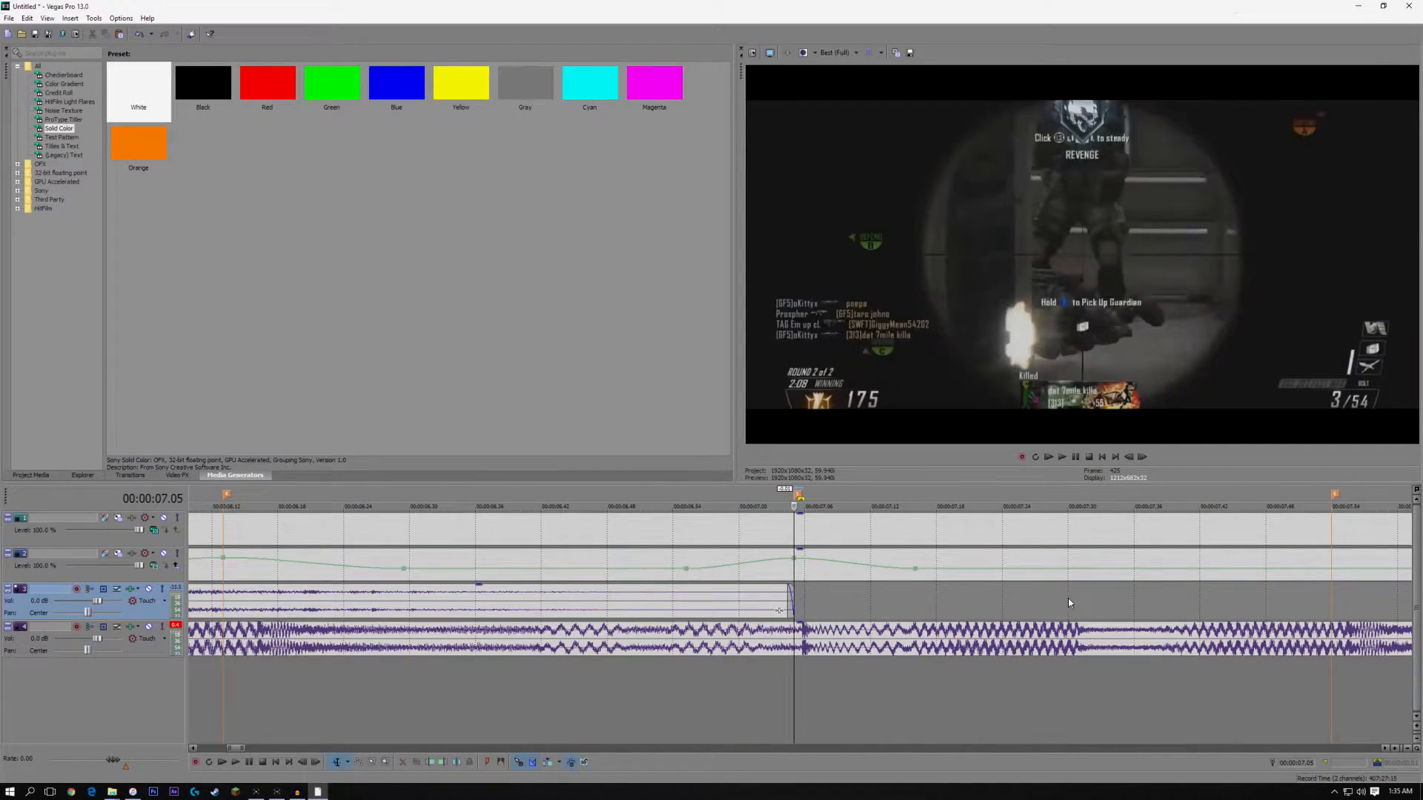
right_click(829, 606)
click(852, 406)
scroll(773, 601, down, 4)
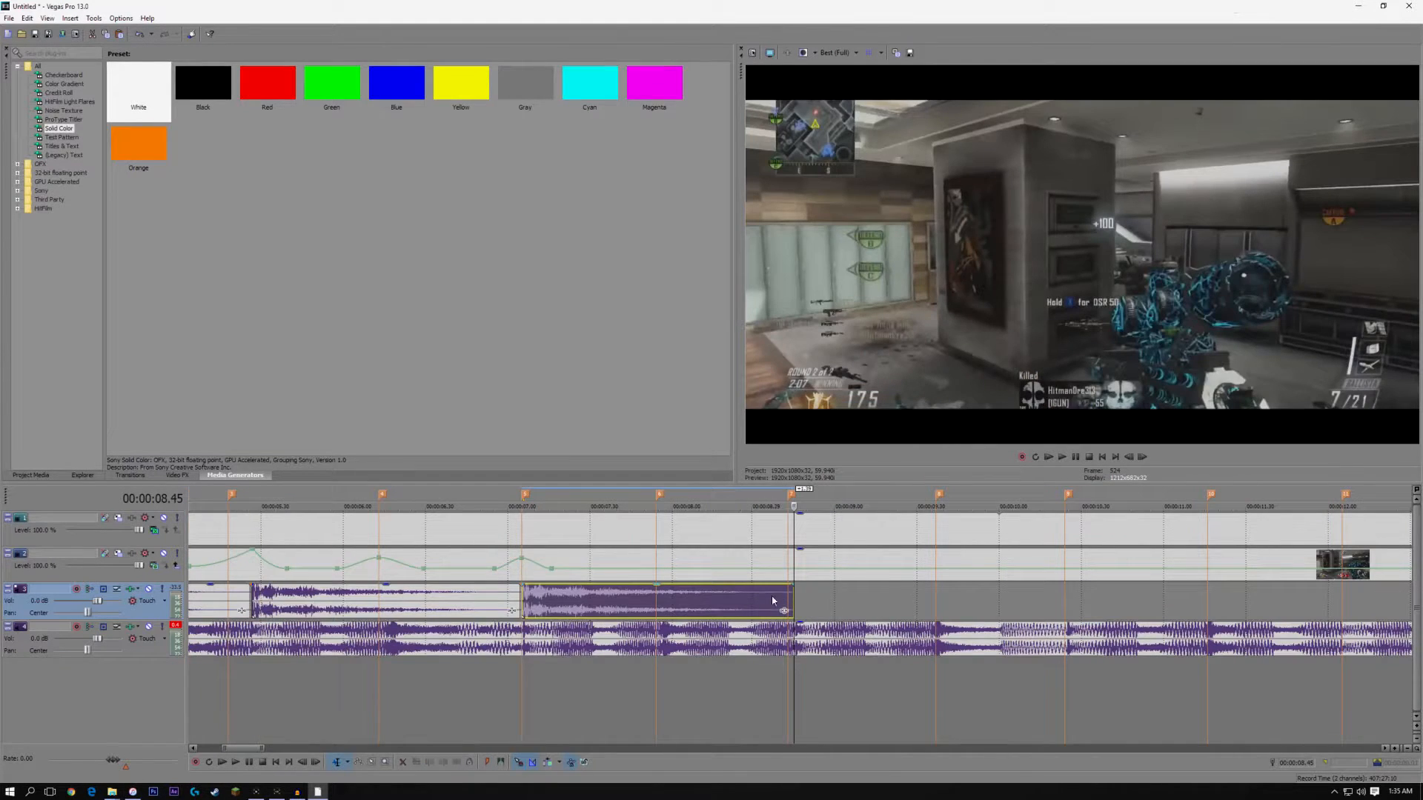
drag(791, 595, 786, 594)
click(791, 601)
Add velocity points around the 00:00:07.54 beat marker, raise the middle one to about 224% forward velocity, and play the section
click(657, 556)
key(space)
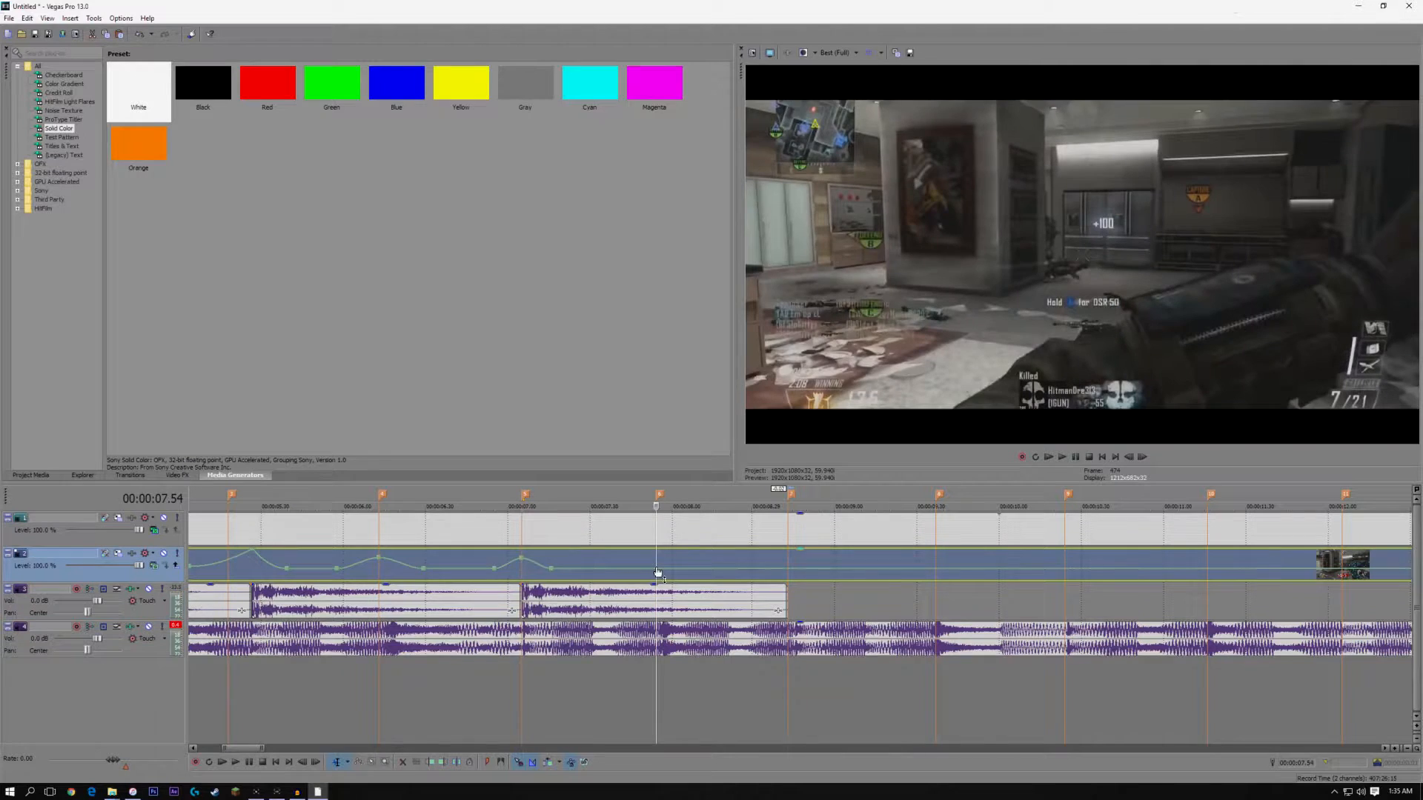
click(522, 566)
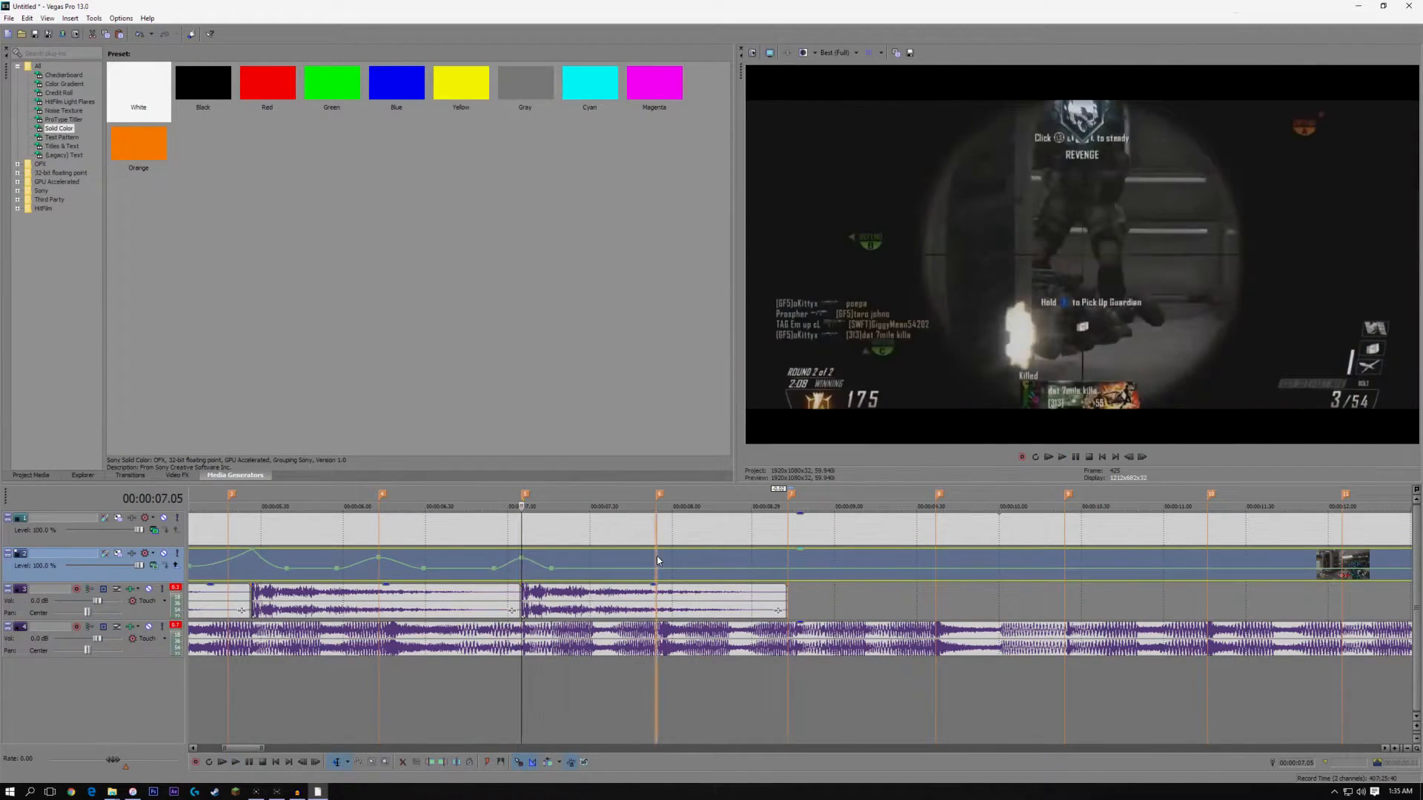
click(657, 570)
key(space)
click(625, 572)
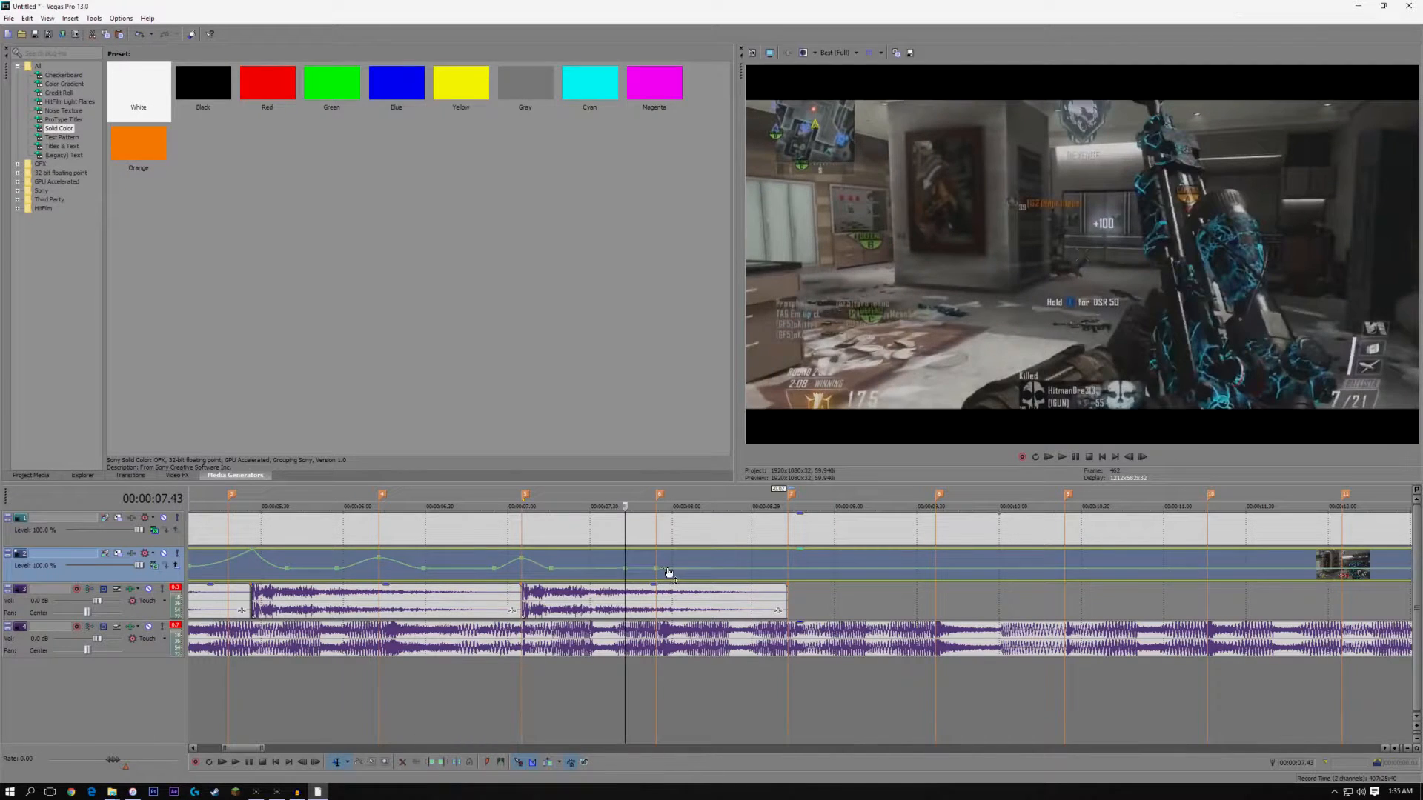
drag(656, 568, 650, 549)
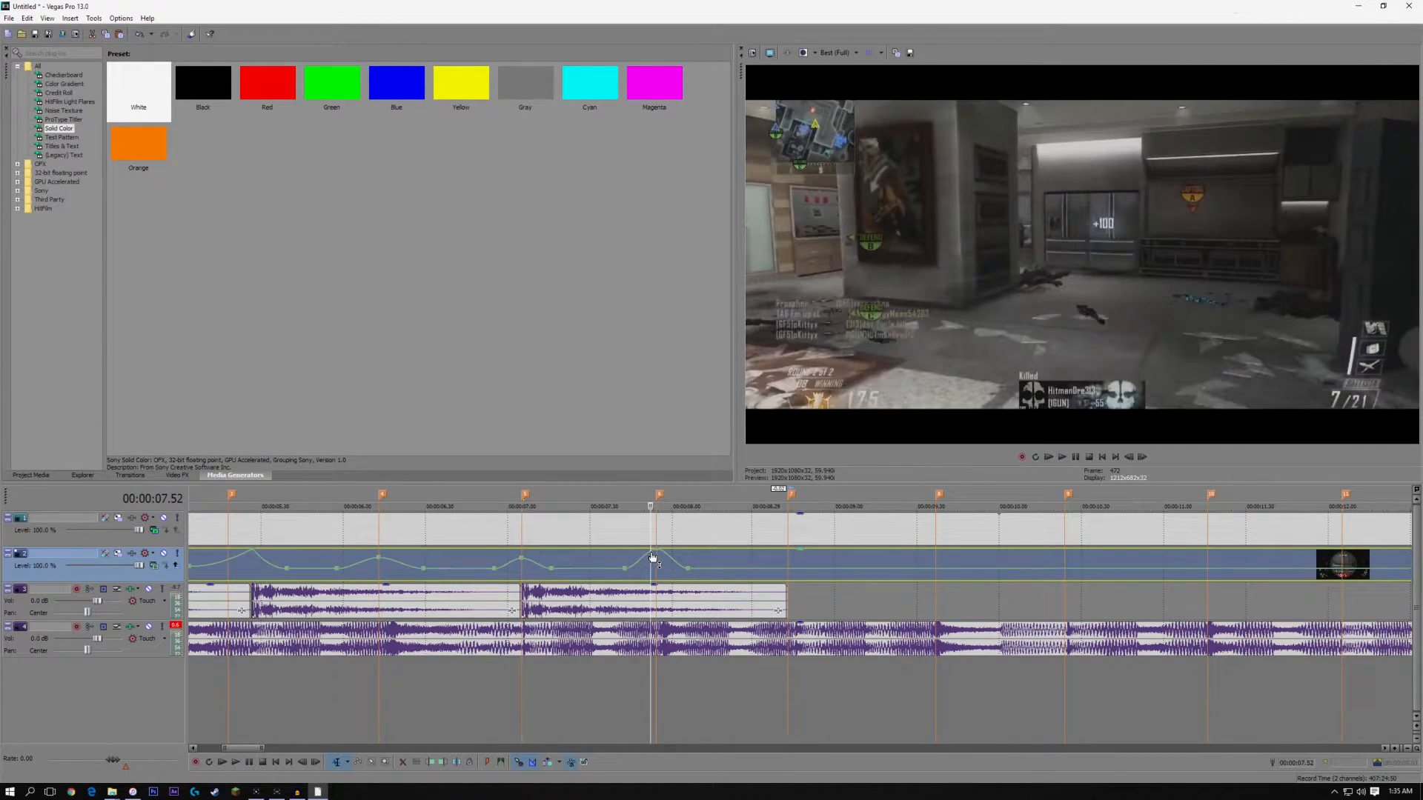
drag(655, 551, 656, 557)
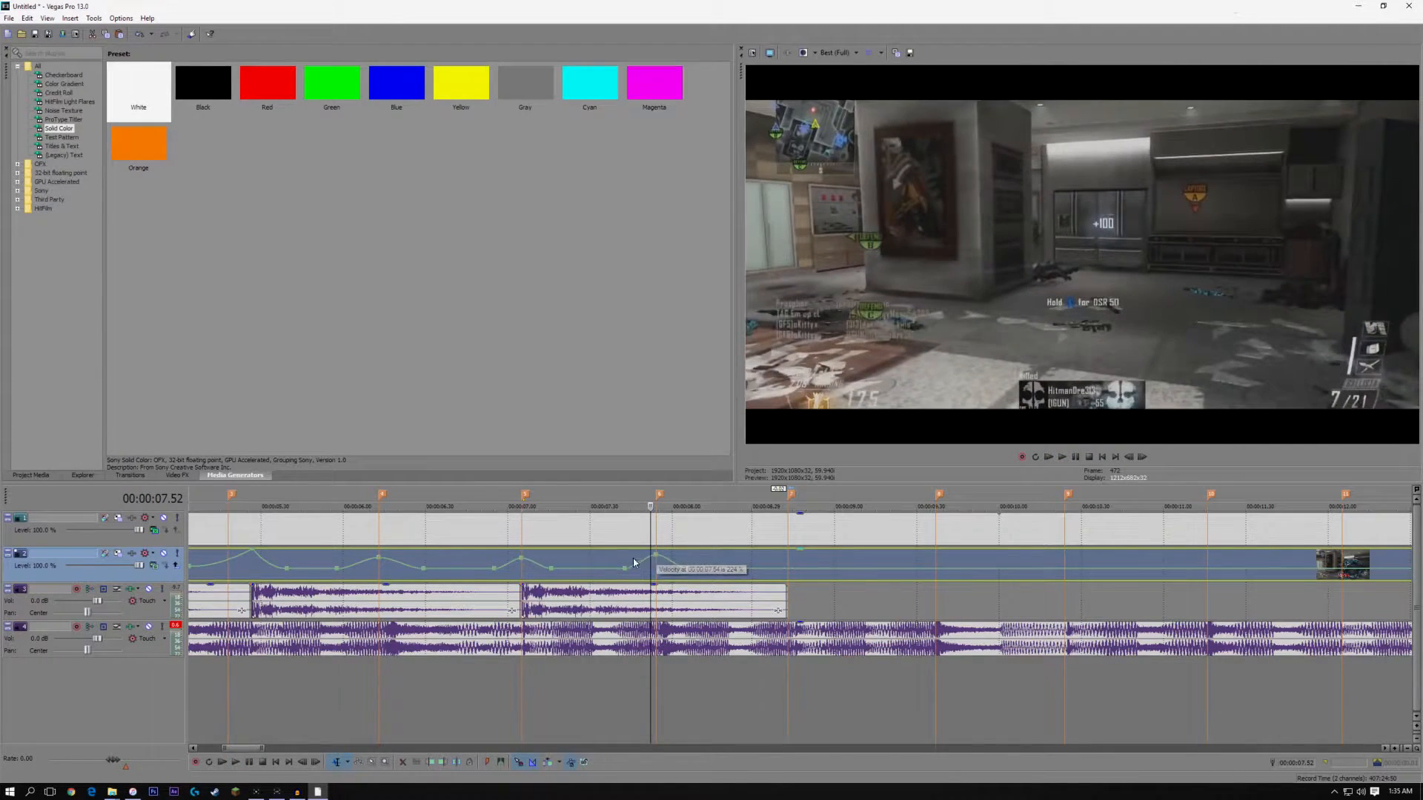
click(628, 560)
key(space)
key(space)
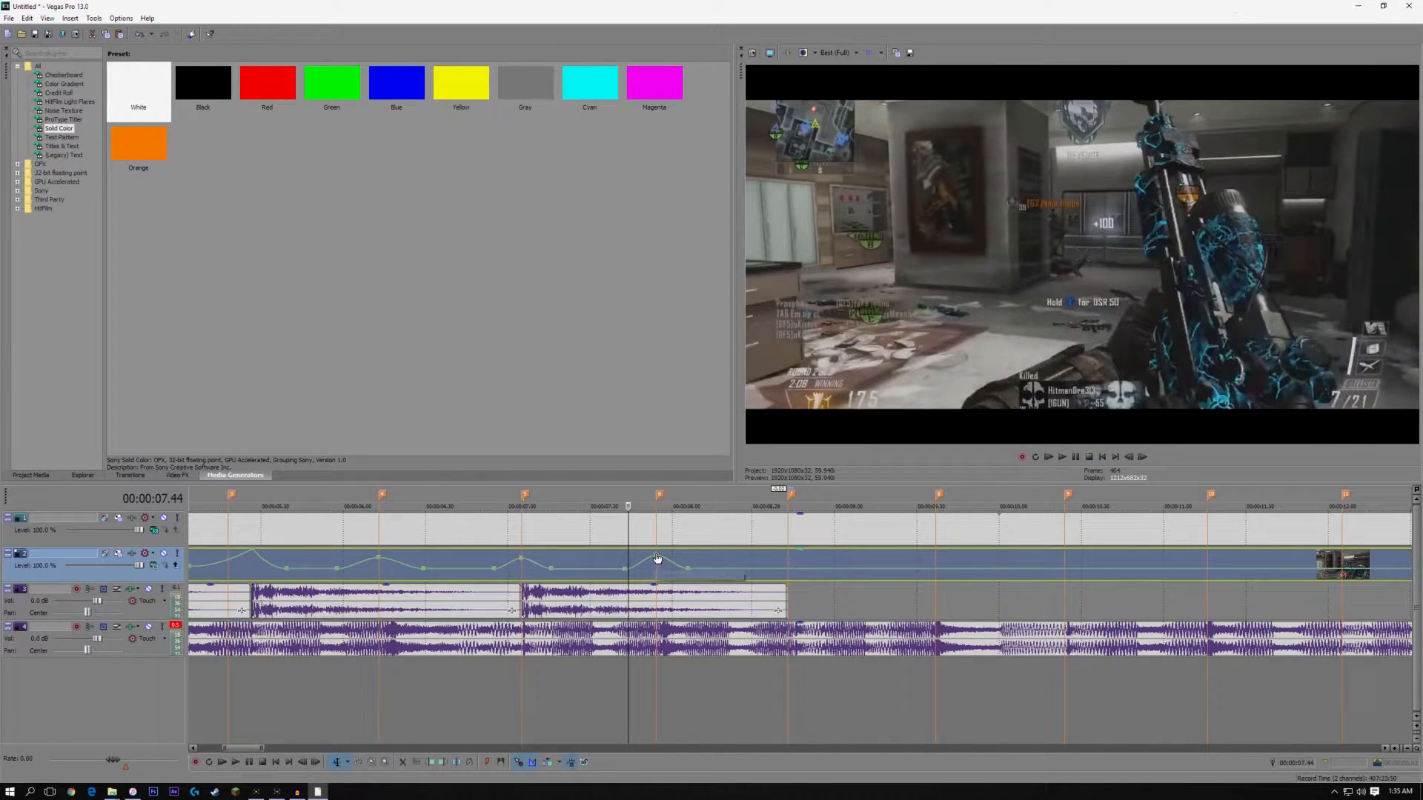
Fine-tune the velocity peak at 00:00:07.54, check the frames around it, and play the section from 00:00:06.55
key(space)
click(642, 567)
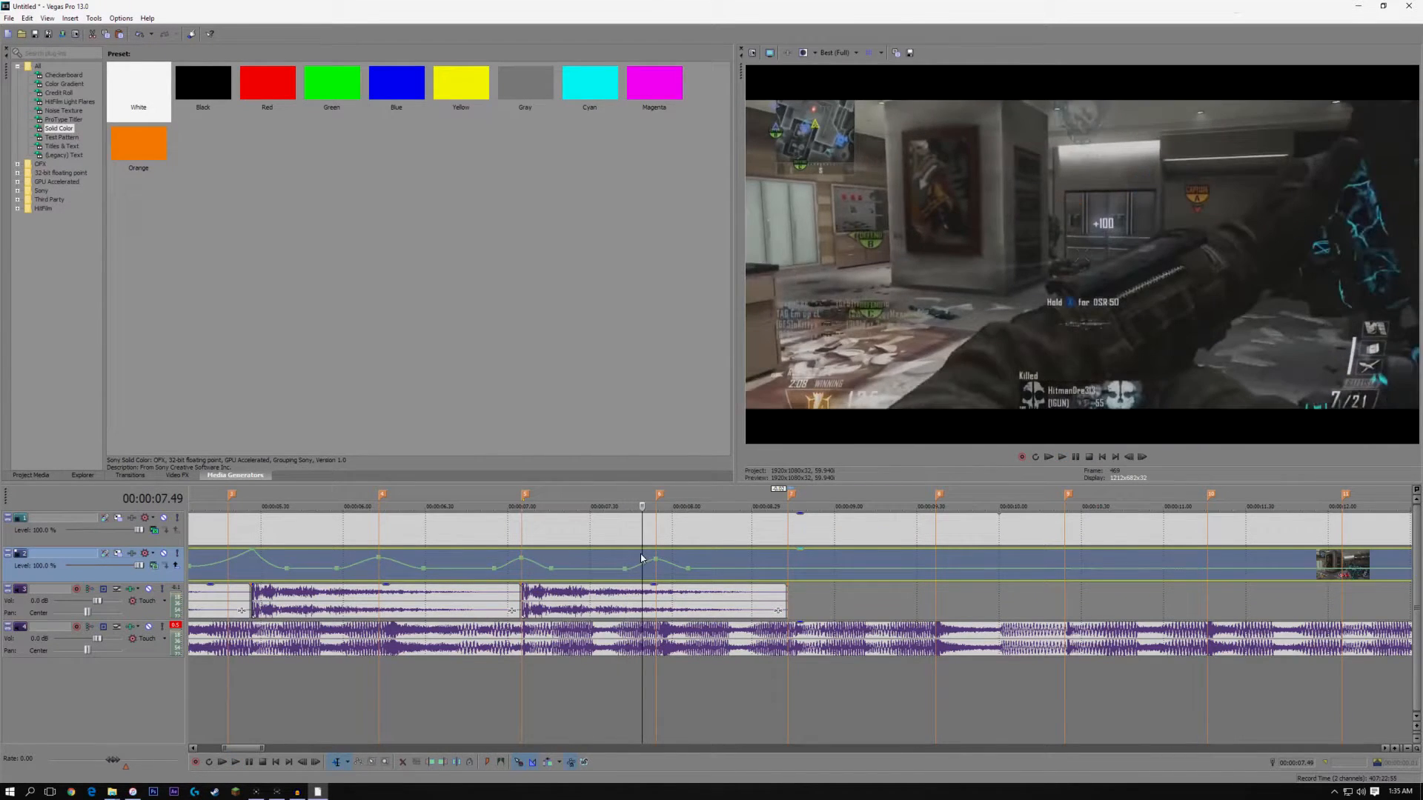
click(655, 558)
key(space)
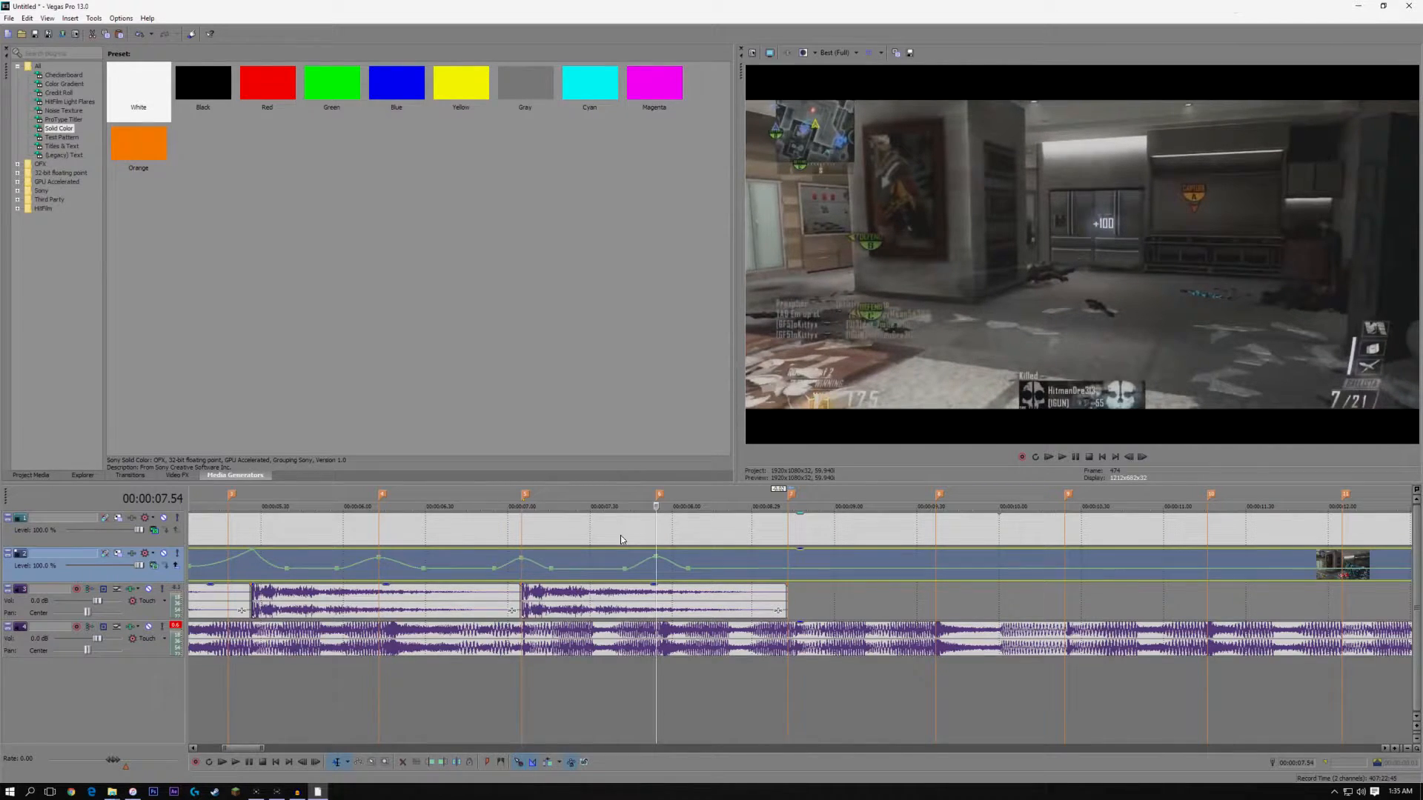
click(658, 567)
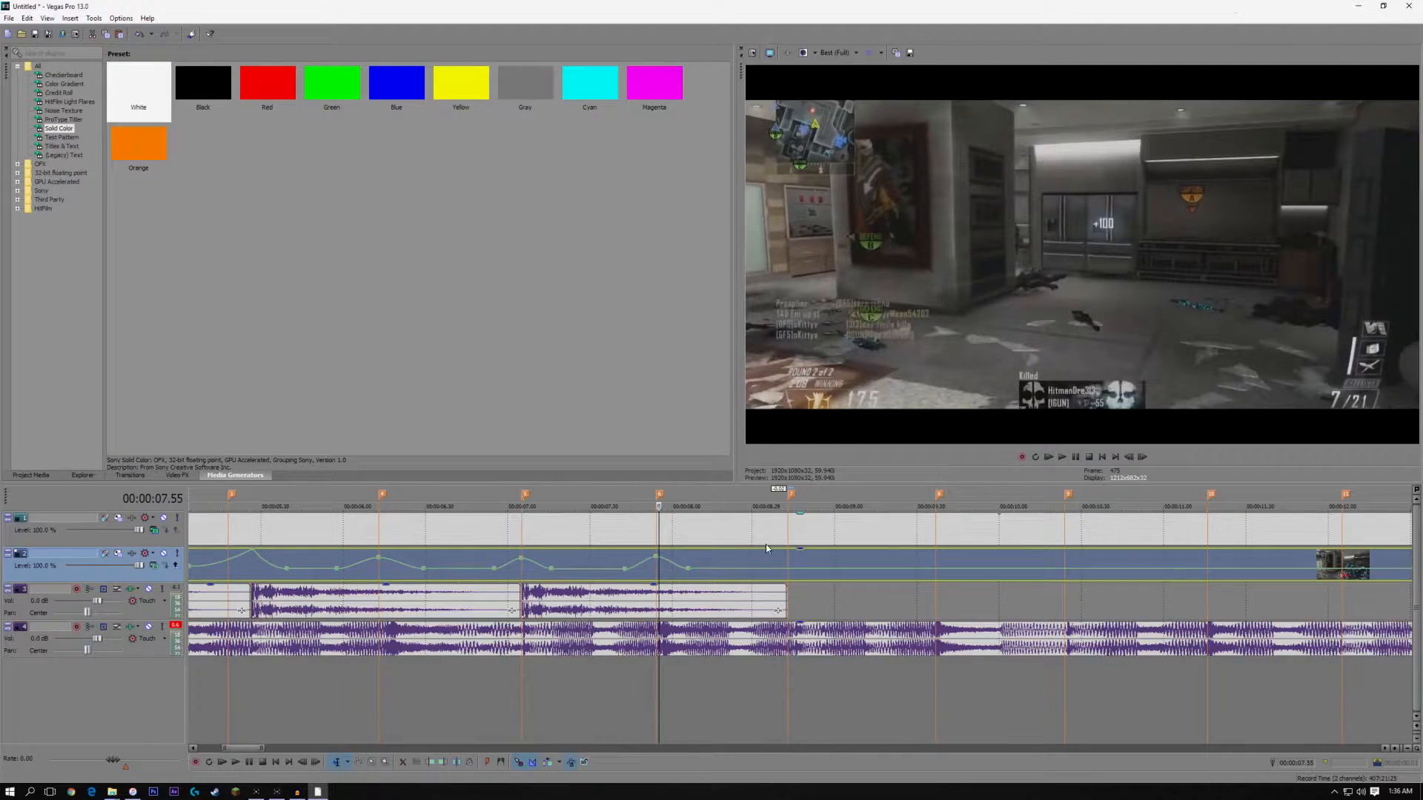
click(651, 567)
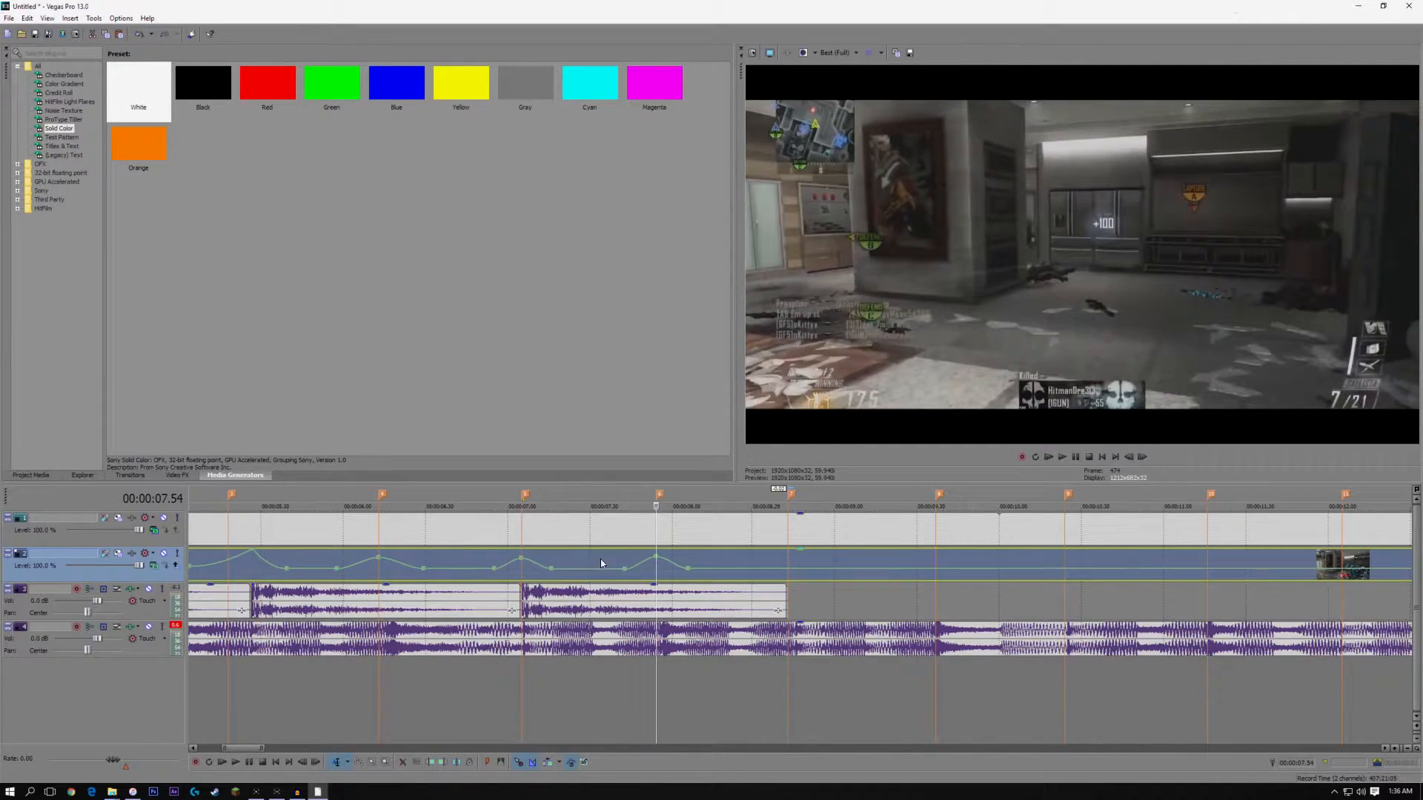
click(495, 565)
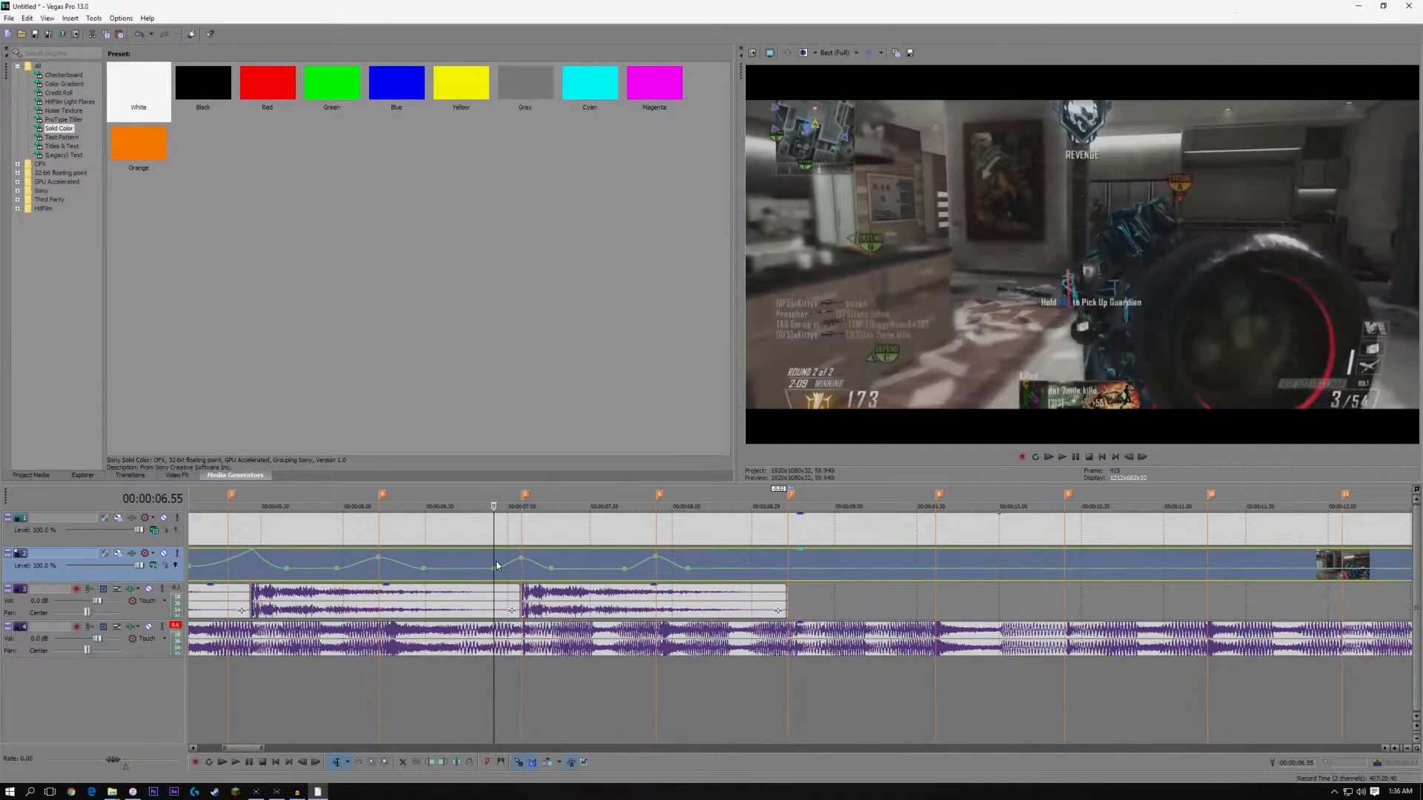
key(space)
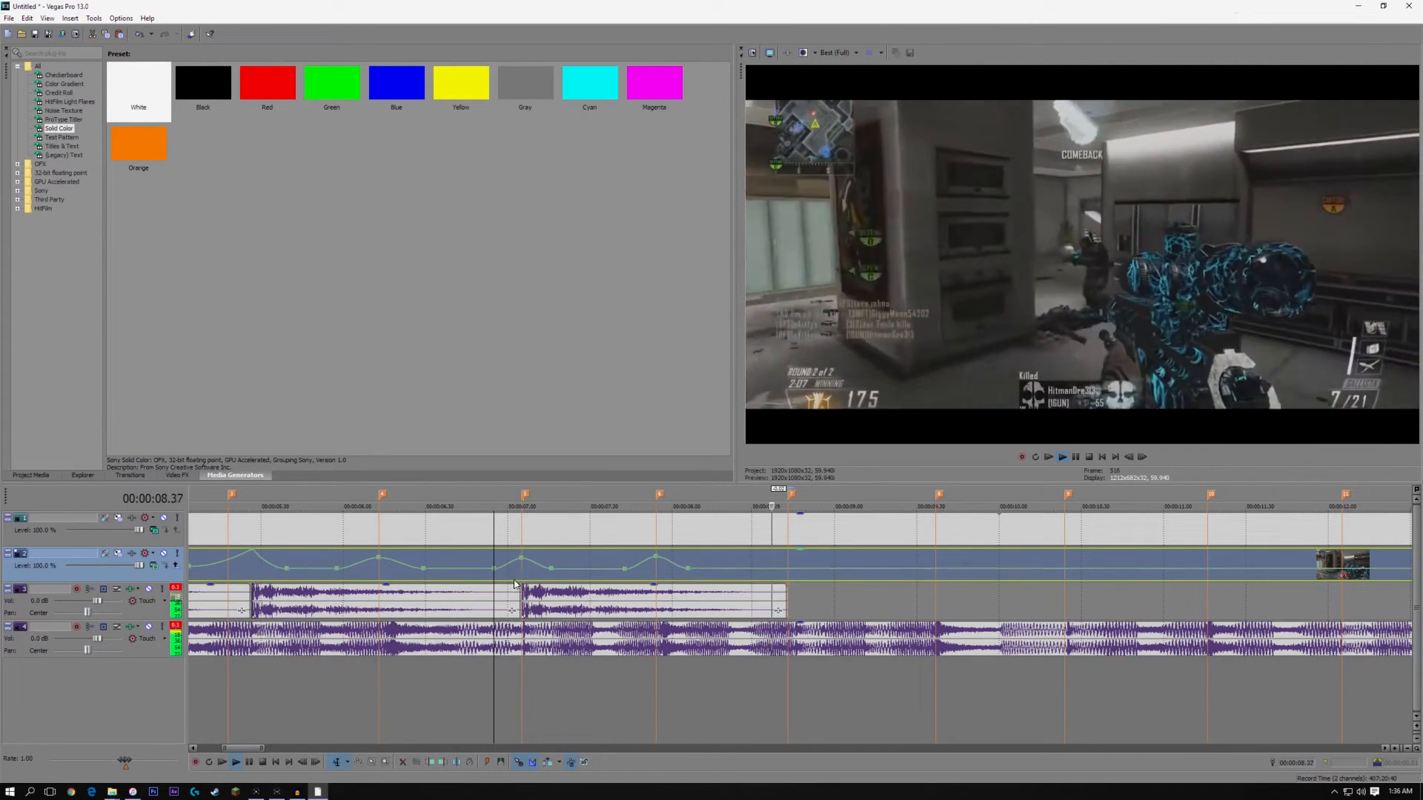
key(space)
Add velocity points around the 00:00:08.42 beat marker, raise the middle one into a peak, and check the frame there
click(787, 560)
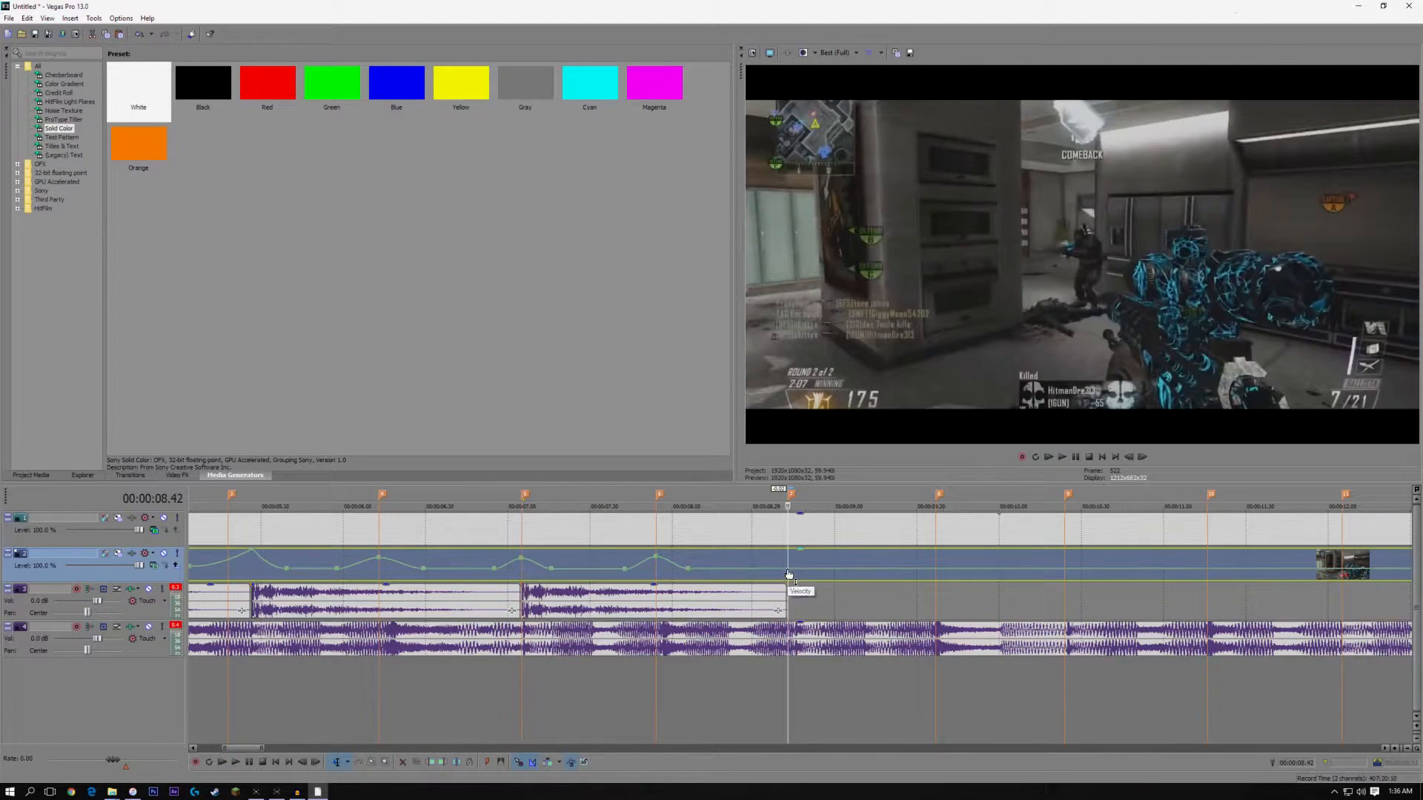
click(742, 576)
click(835, 576)
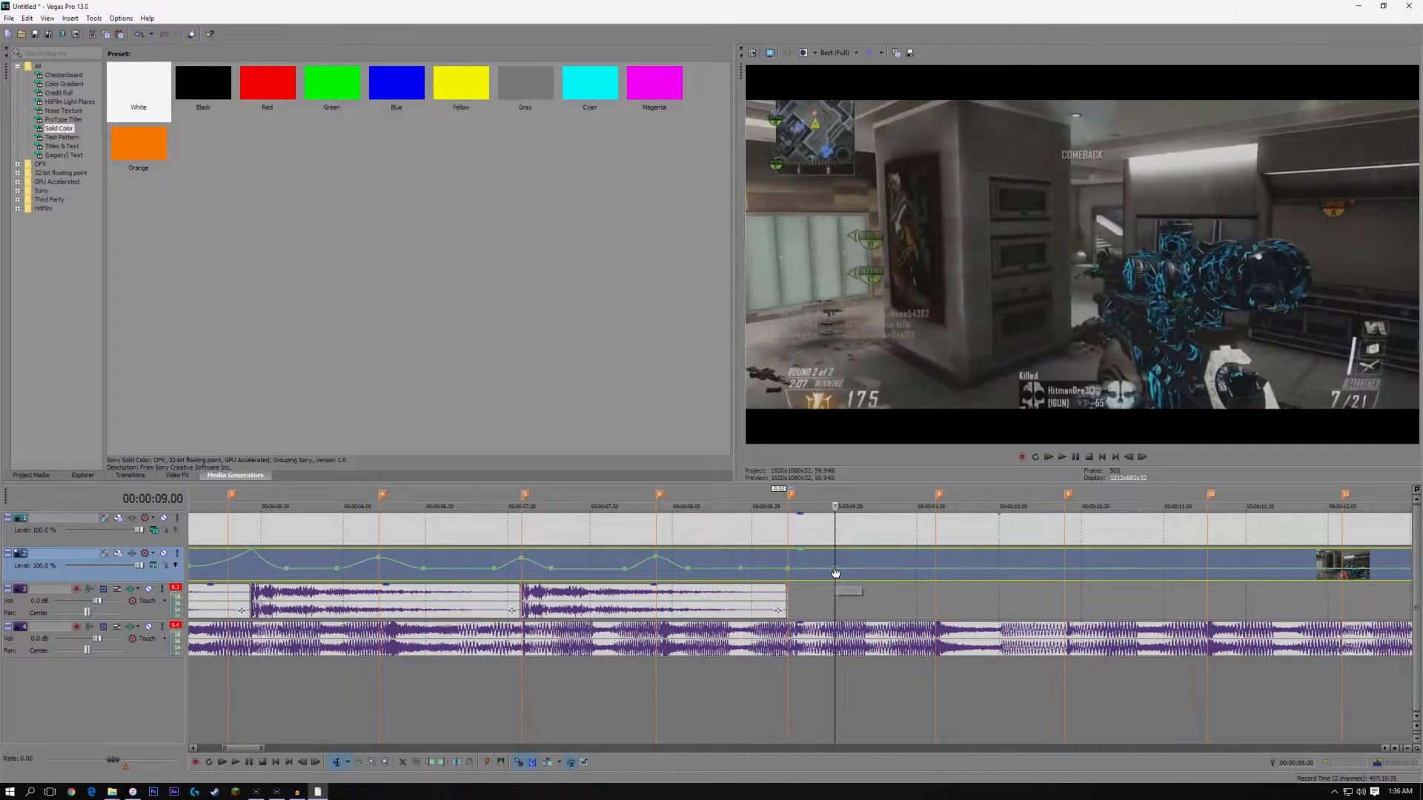
drag(789, 572, 790, 555)
click(789, 565)
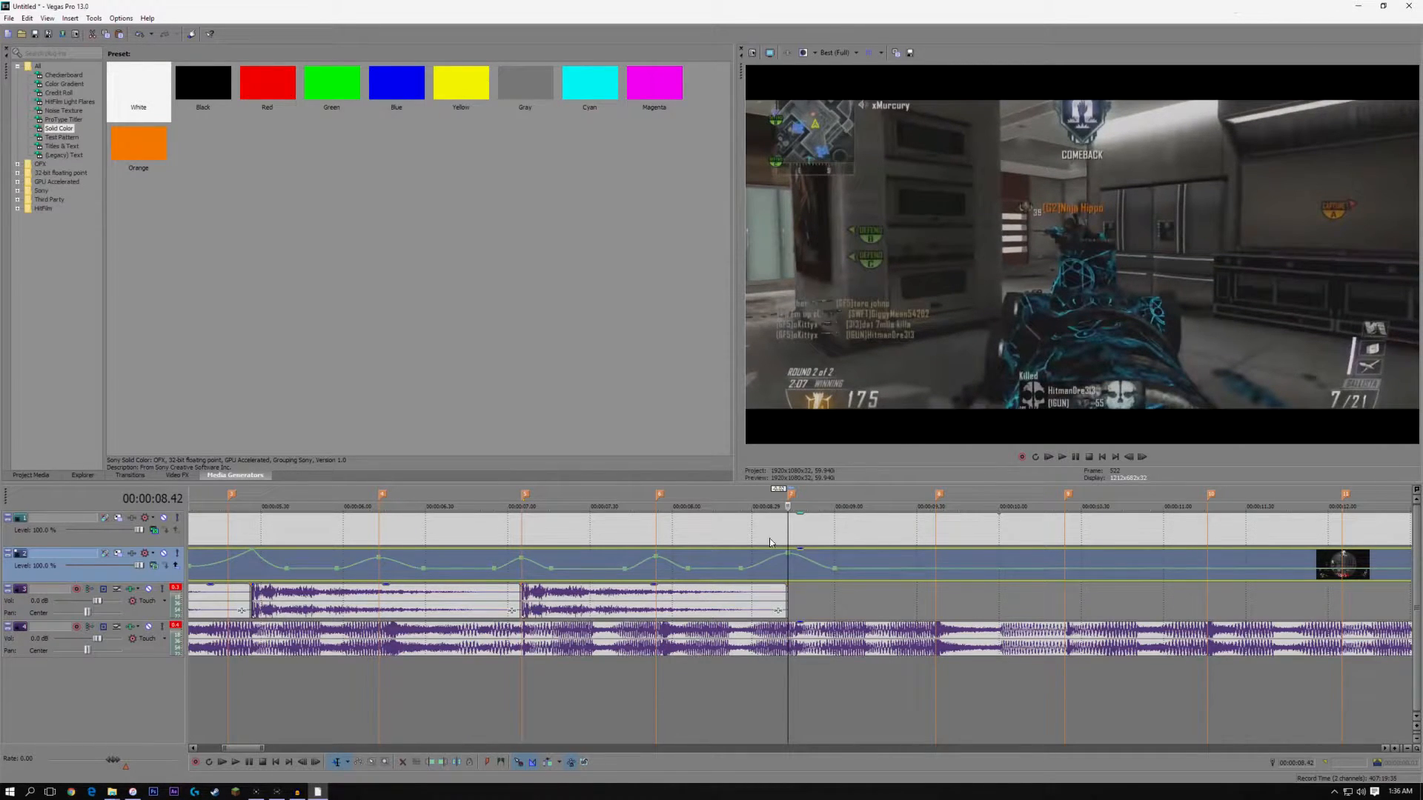
Raise the velocity slightly between the 00:00:07.54 and 00:00:08.42 peaks and play the section from 00:00:07.30
mouse_move(656, 561)
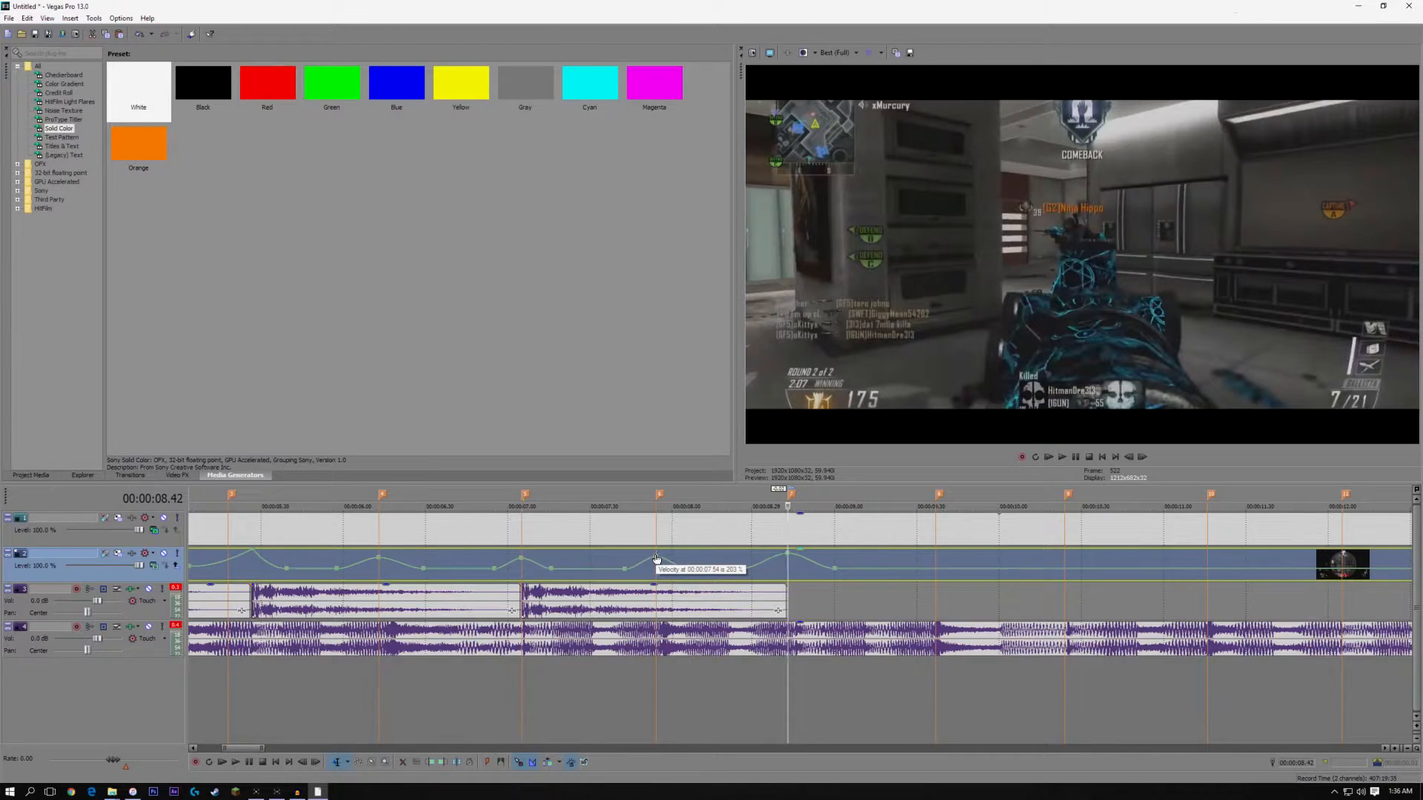
drag(715, 574, 687, 570)
click(588, 562)
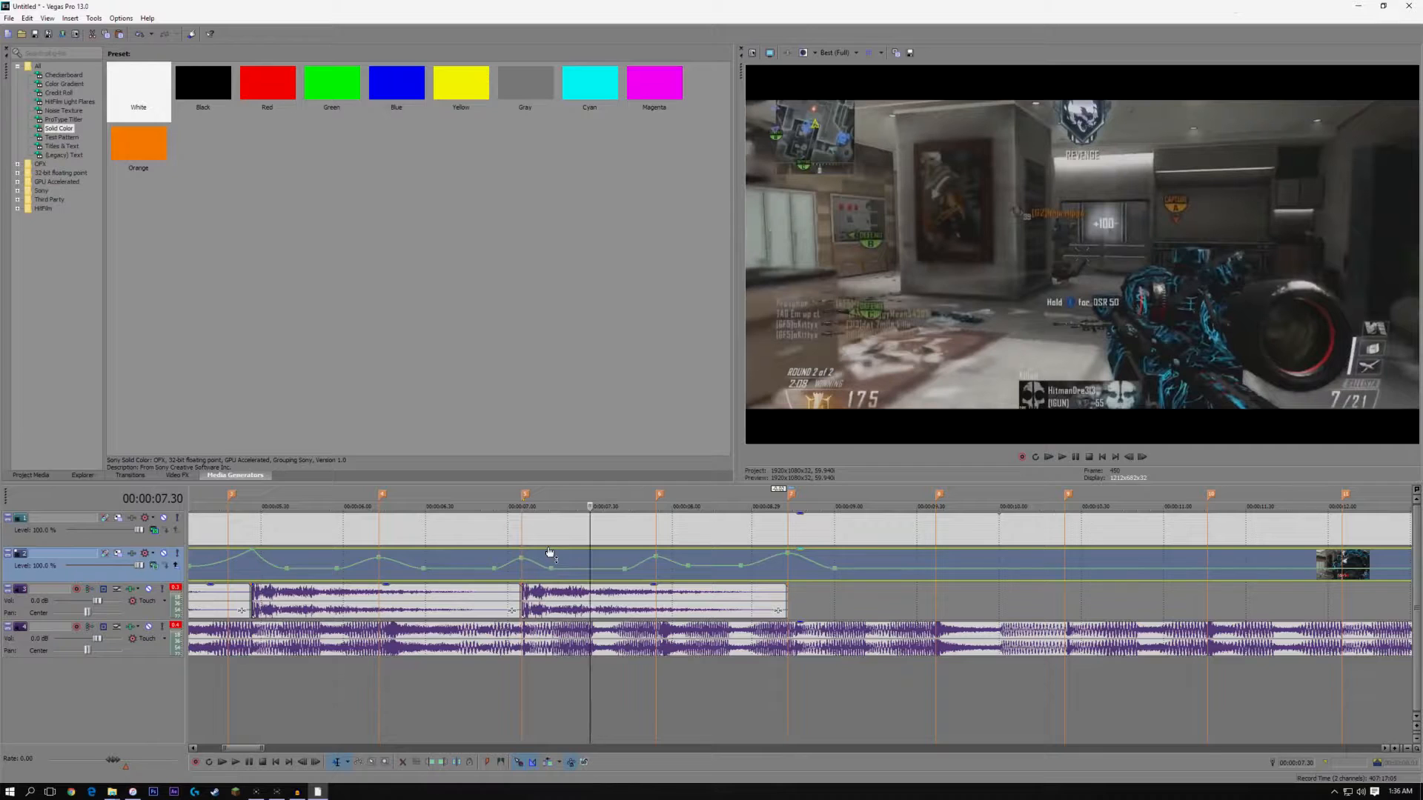
key(space)
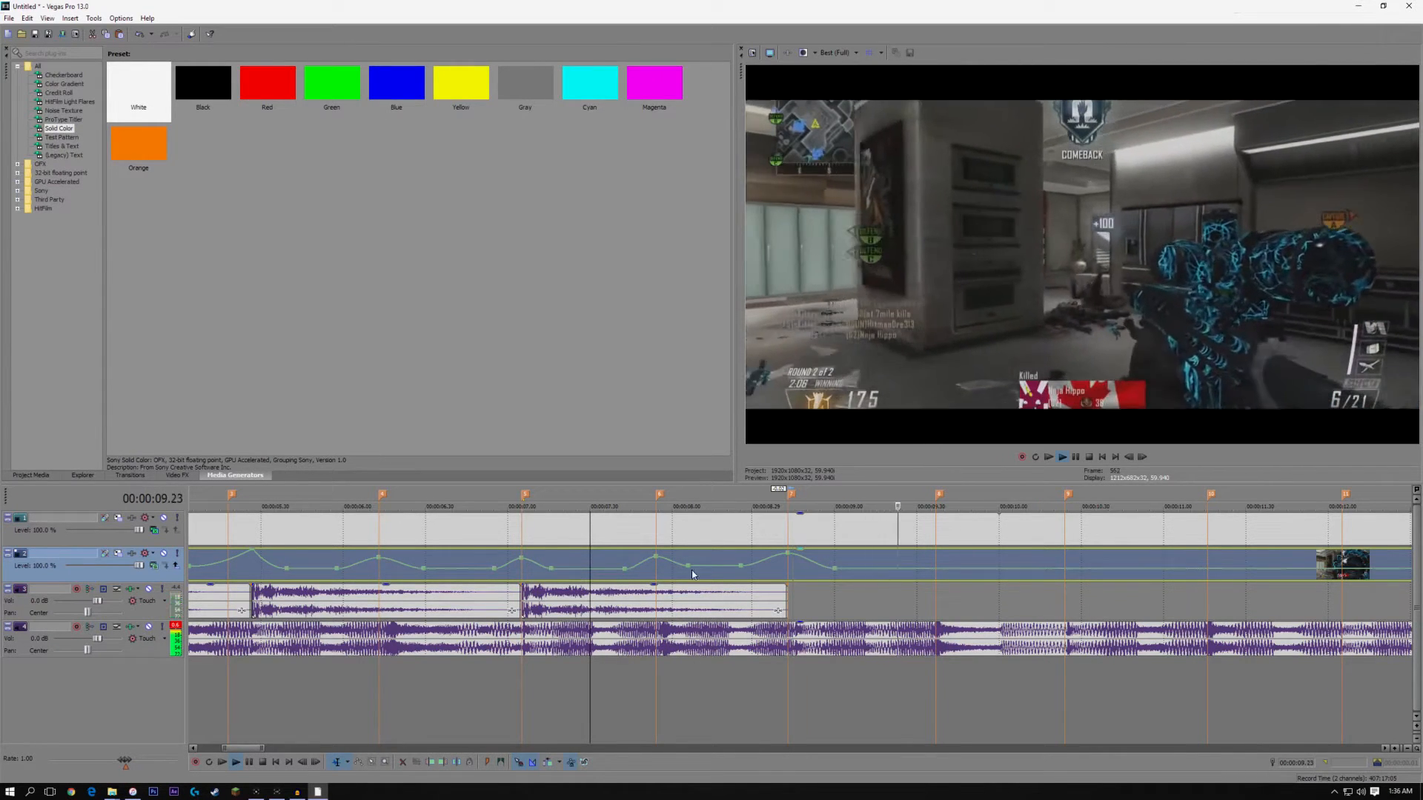
key(space)
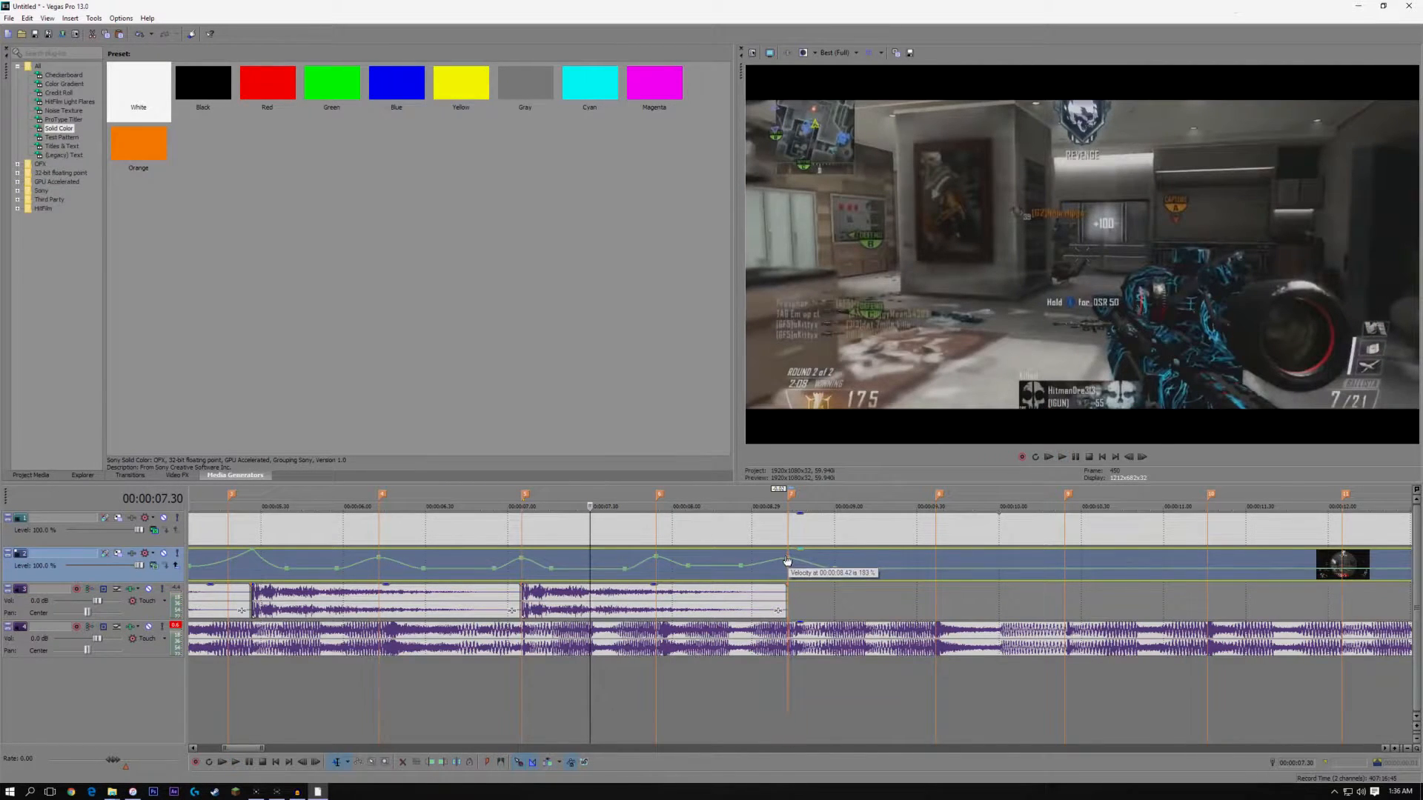
Lower the velocity peak at 00:00:08.42, raise the 00:00:07.54 peak slightly, and play from before the 00:00:07.05 beat
click(789, 555)
drag(657, 561, 657, 558)
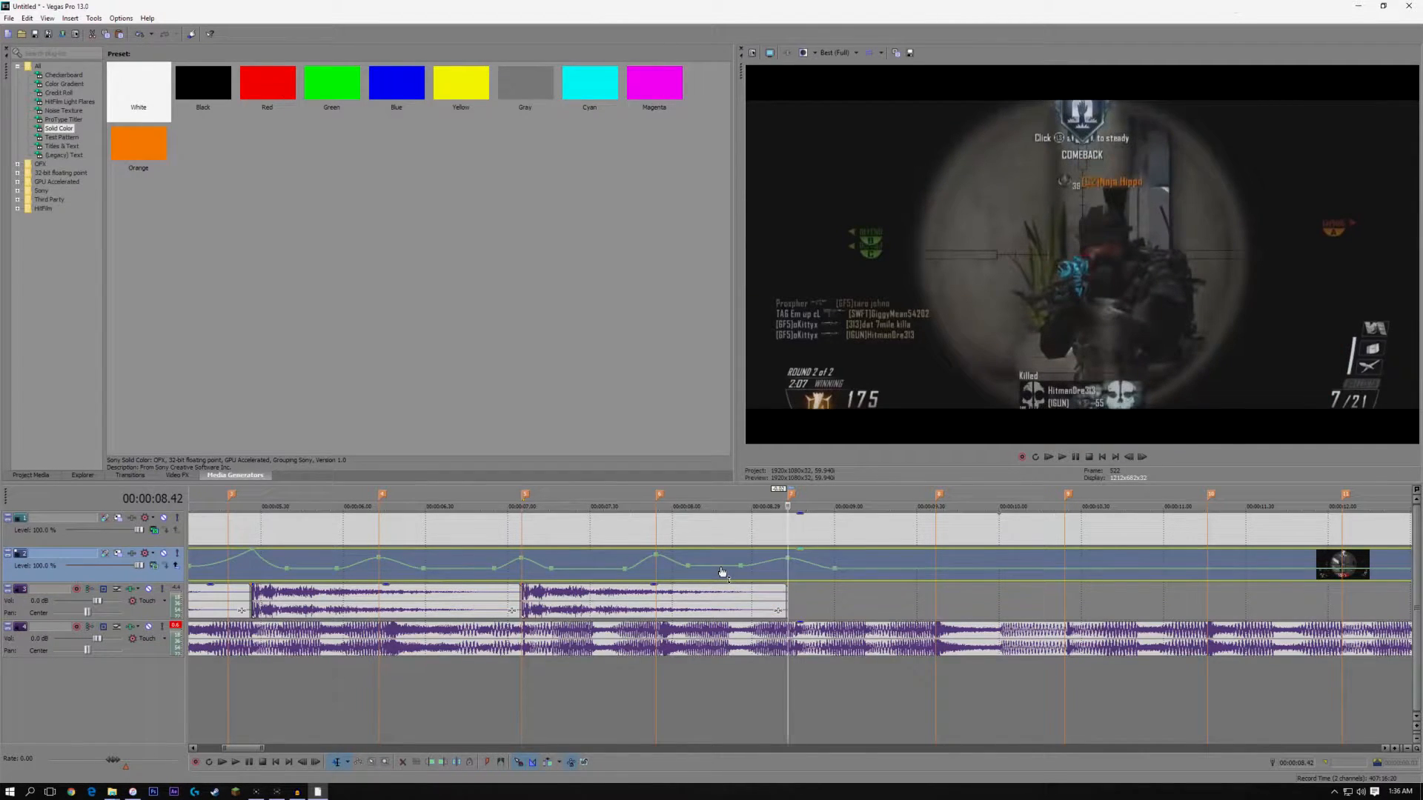
drag(722, 573, 723, 572)
click(474, 560)
key(space)
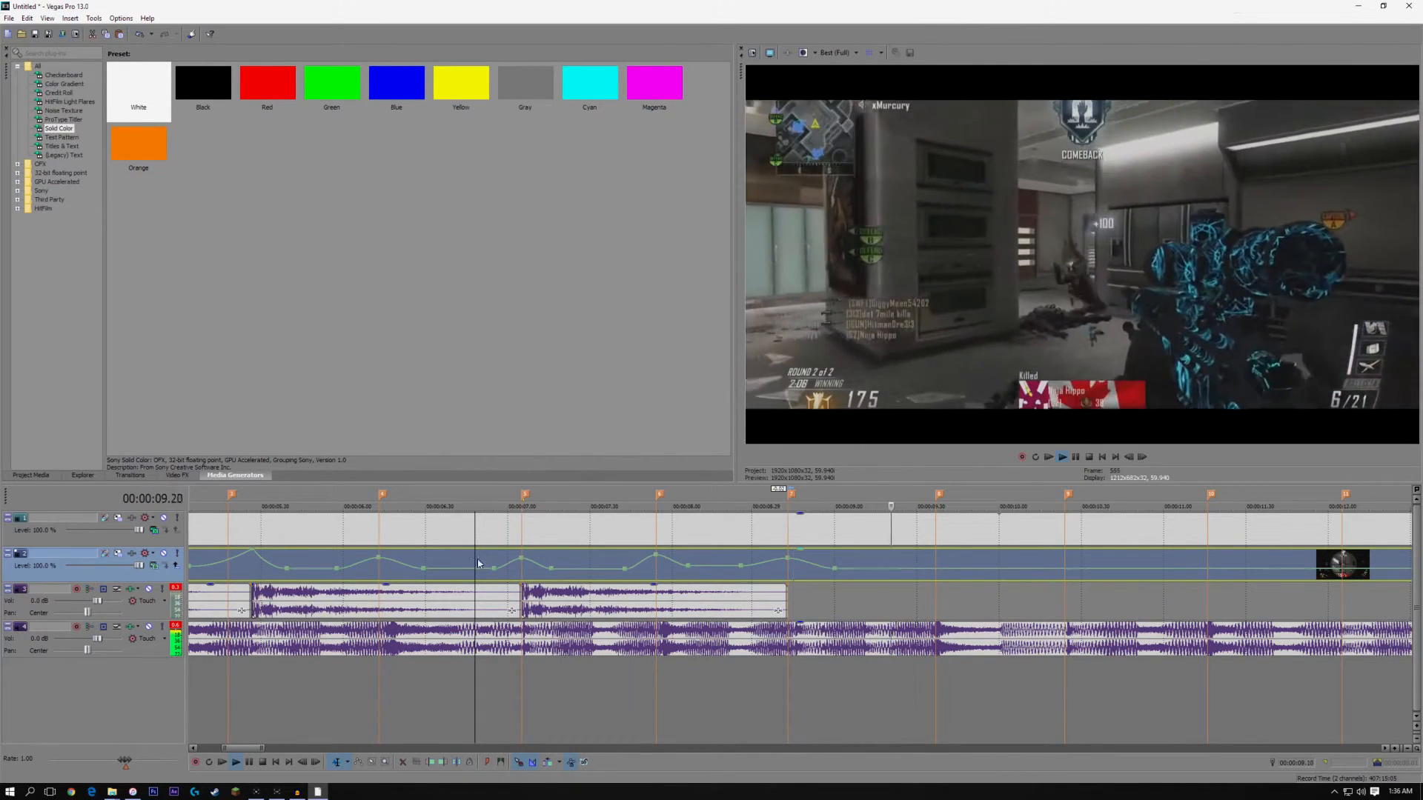
Copy the last gun sound event, paste it at the 00:00:08.42 beat marker, and play the section
key(space)
click(757, 601)
right_click(757, 600)
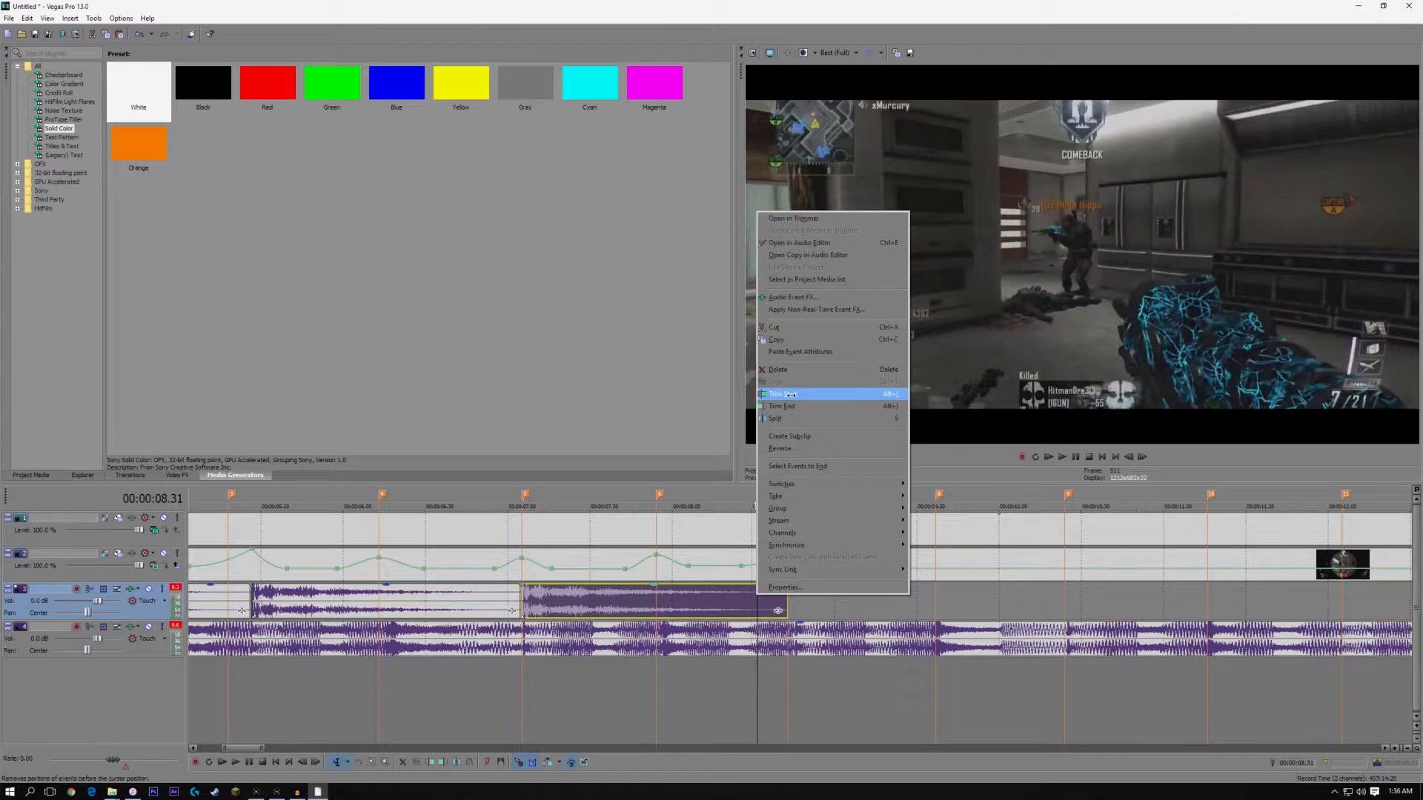
click(796, 340)
click(787, 599)
right_click(807, 603)
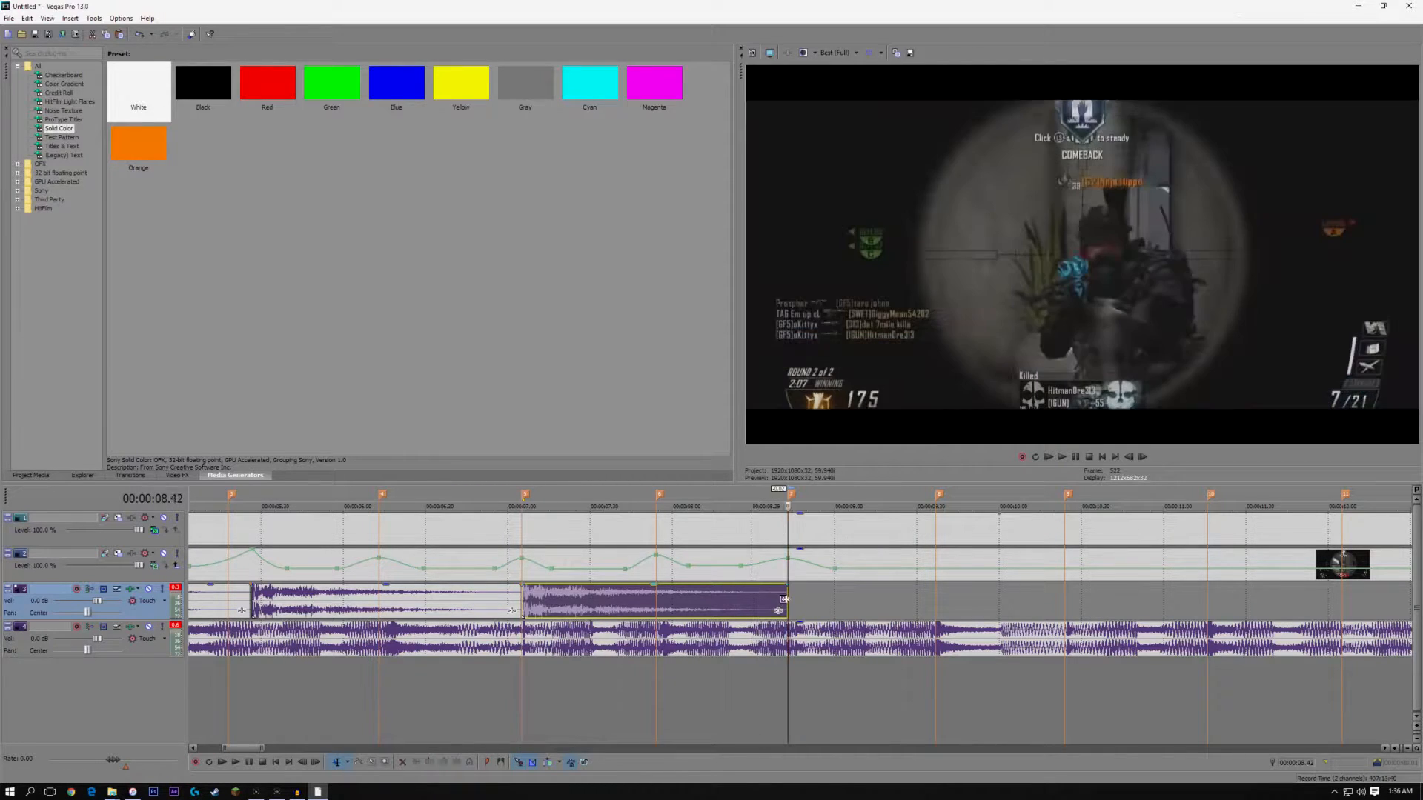
click(837, 411)
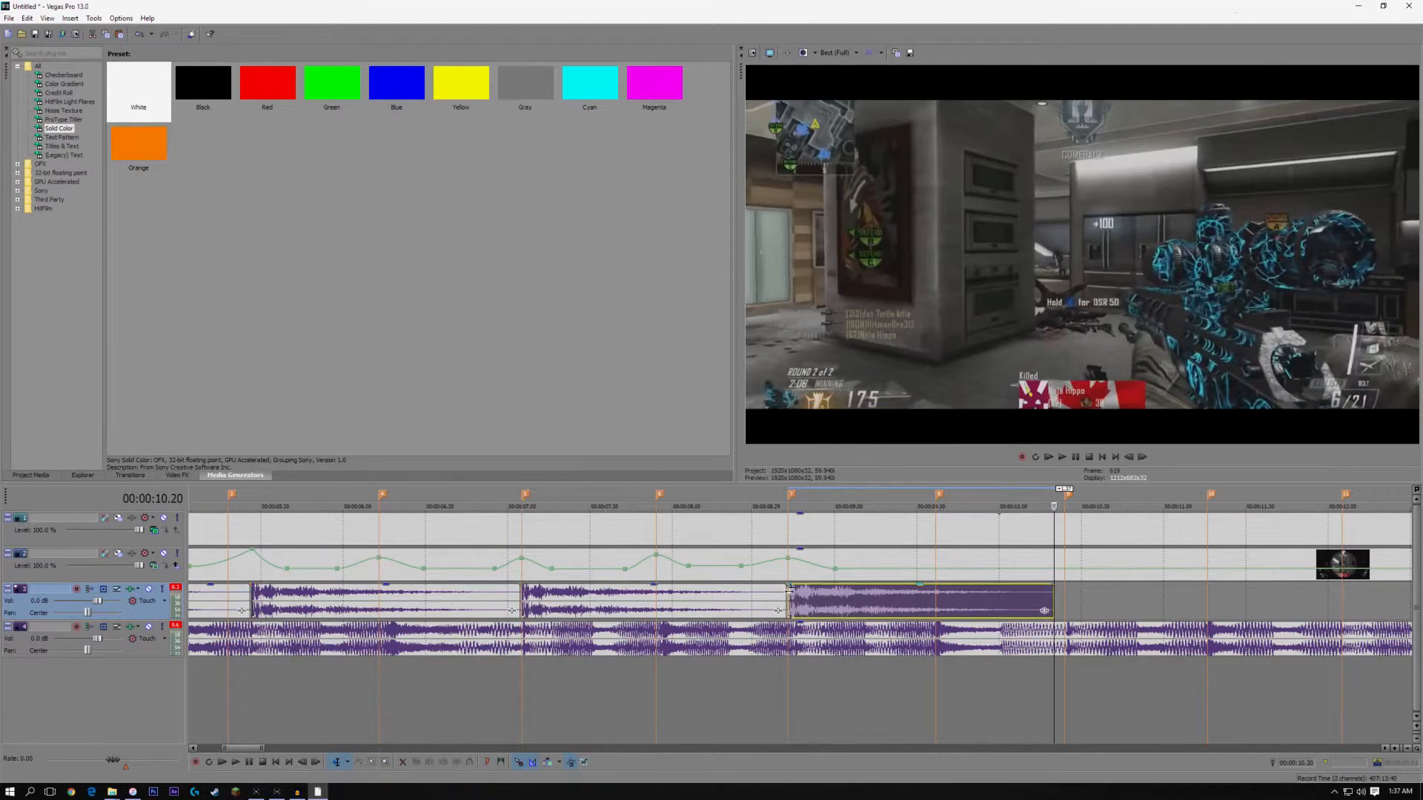
key(space)
key(space)
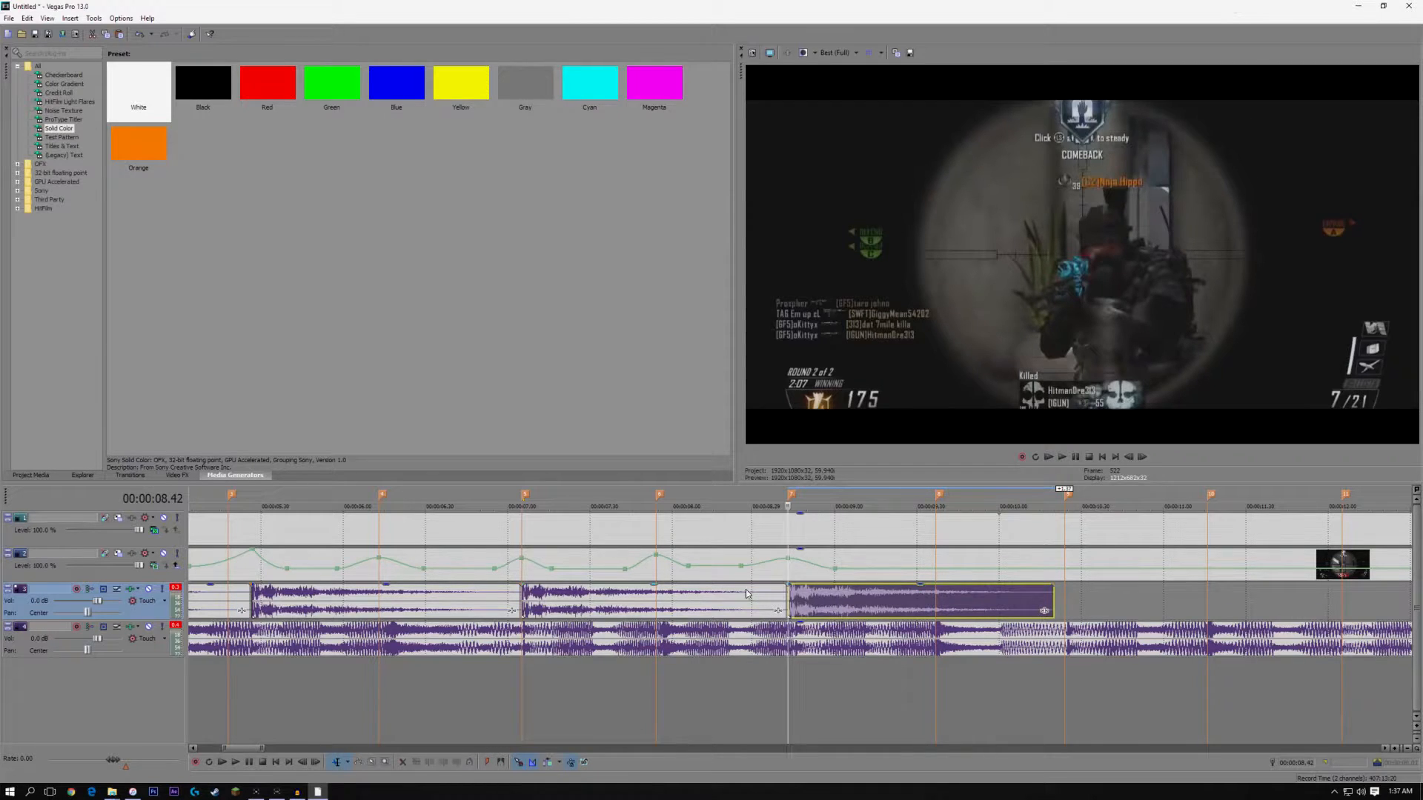
Replace the pasted sound event with another gun sound from the BO2Guns folder, placed before the 00:00:09 beat marker on the same track
mouse_move(106, 793)
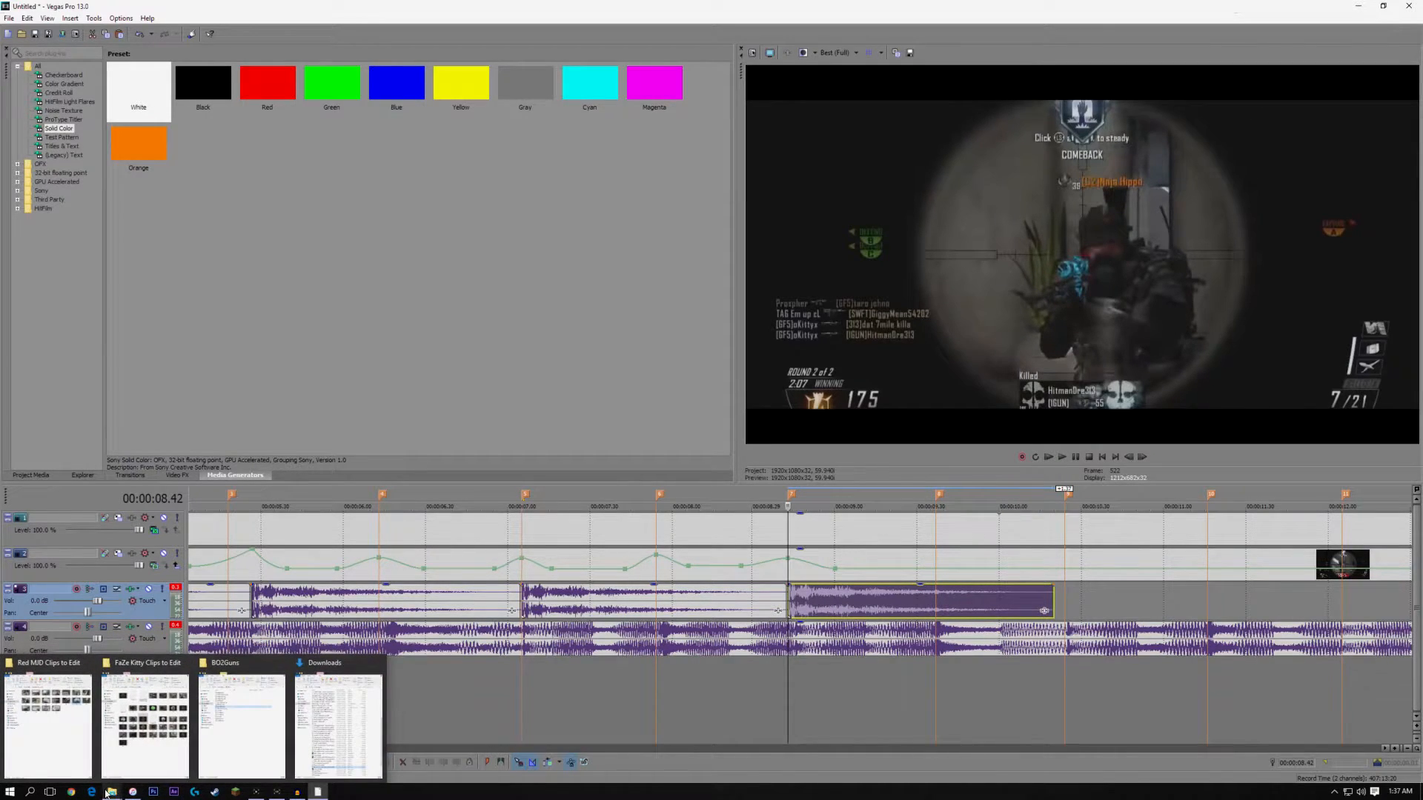
click(237, 713)
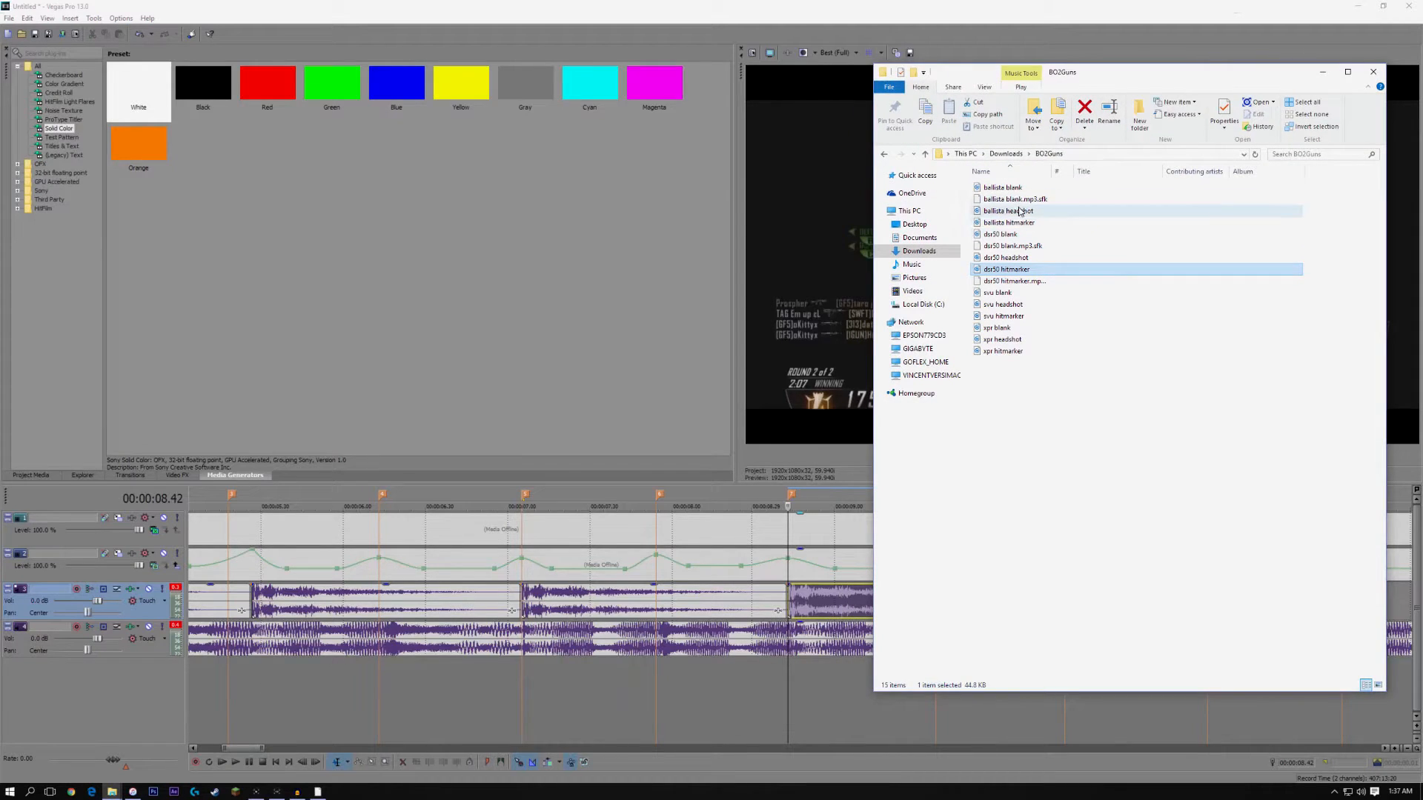
drag(973, 76, 323, 109)
drag(352, 232, 1070, 585)
click(959, 600)
right_click(959, 597)
click(980, 375)
drag(1111, 608, 875, 608)
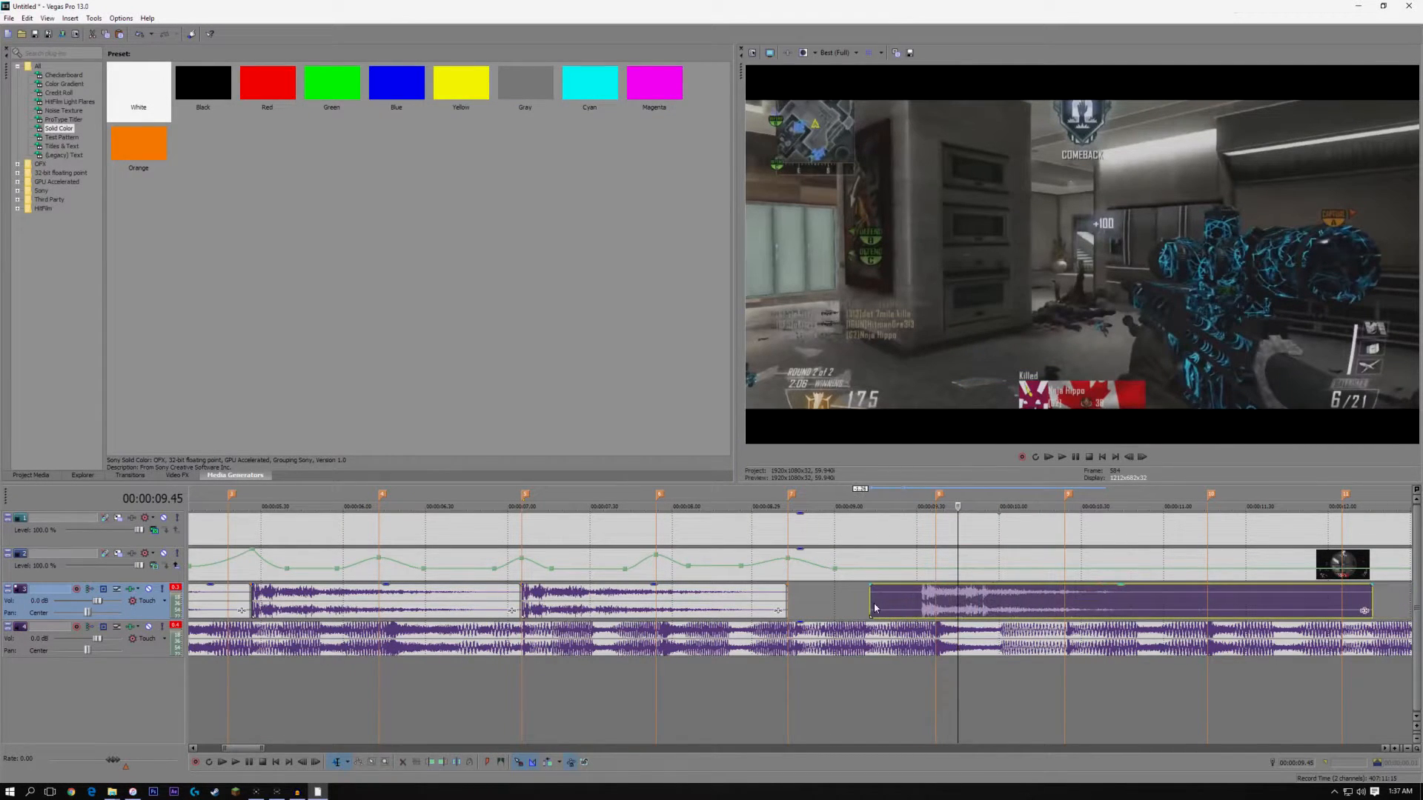
Trim the silent start off the new gun sound, move it to the 00:00:08.42 beat marker, and play from there
scroll(923, 595, up, 5)
drag(397, 591, 805, 600)
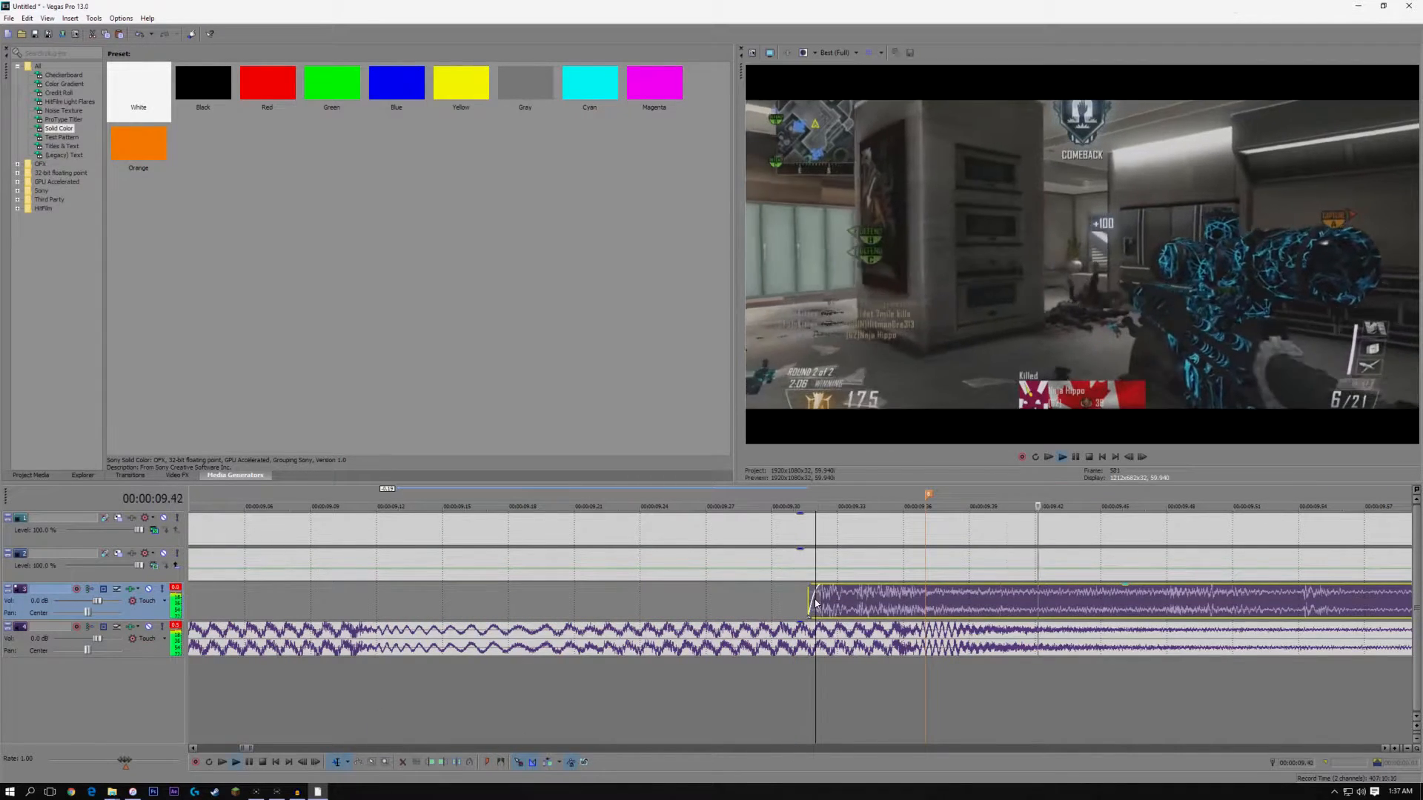
scroll(816, 604, down, 5)
drag(838, 606, 637, 606)
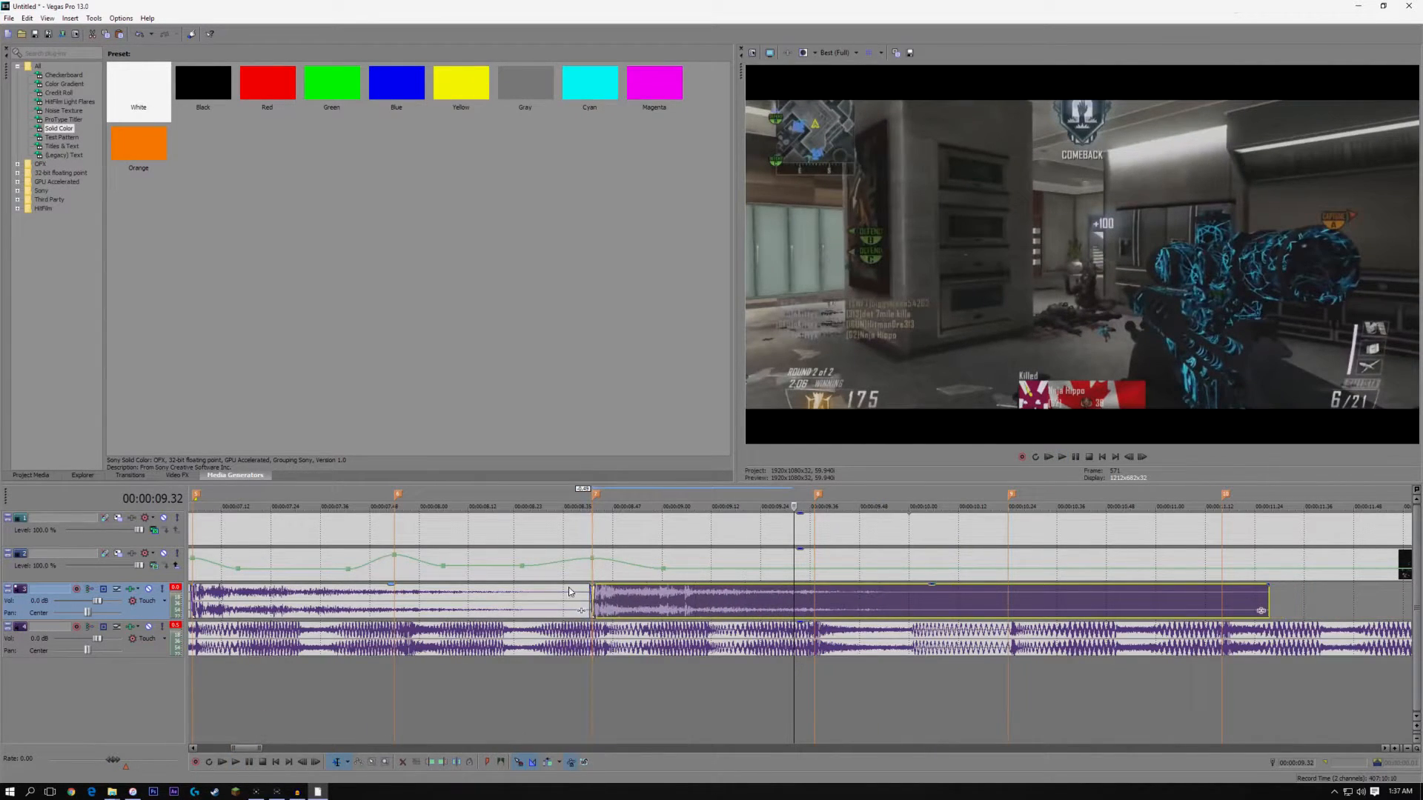
click(594, 596)
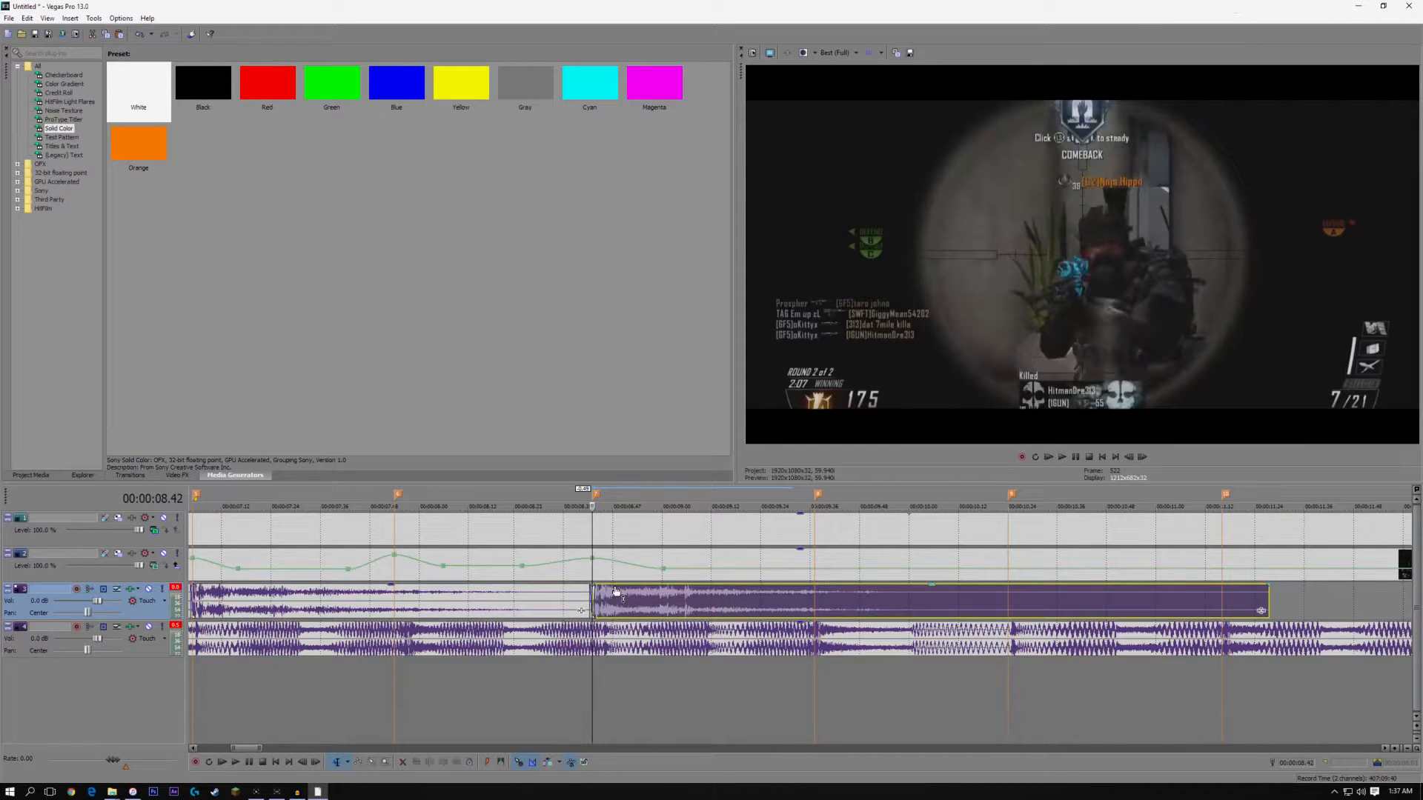
key(space)
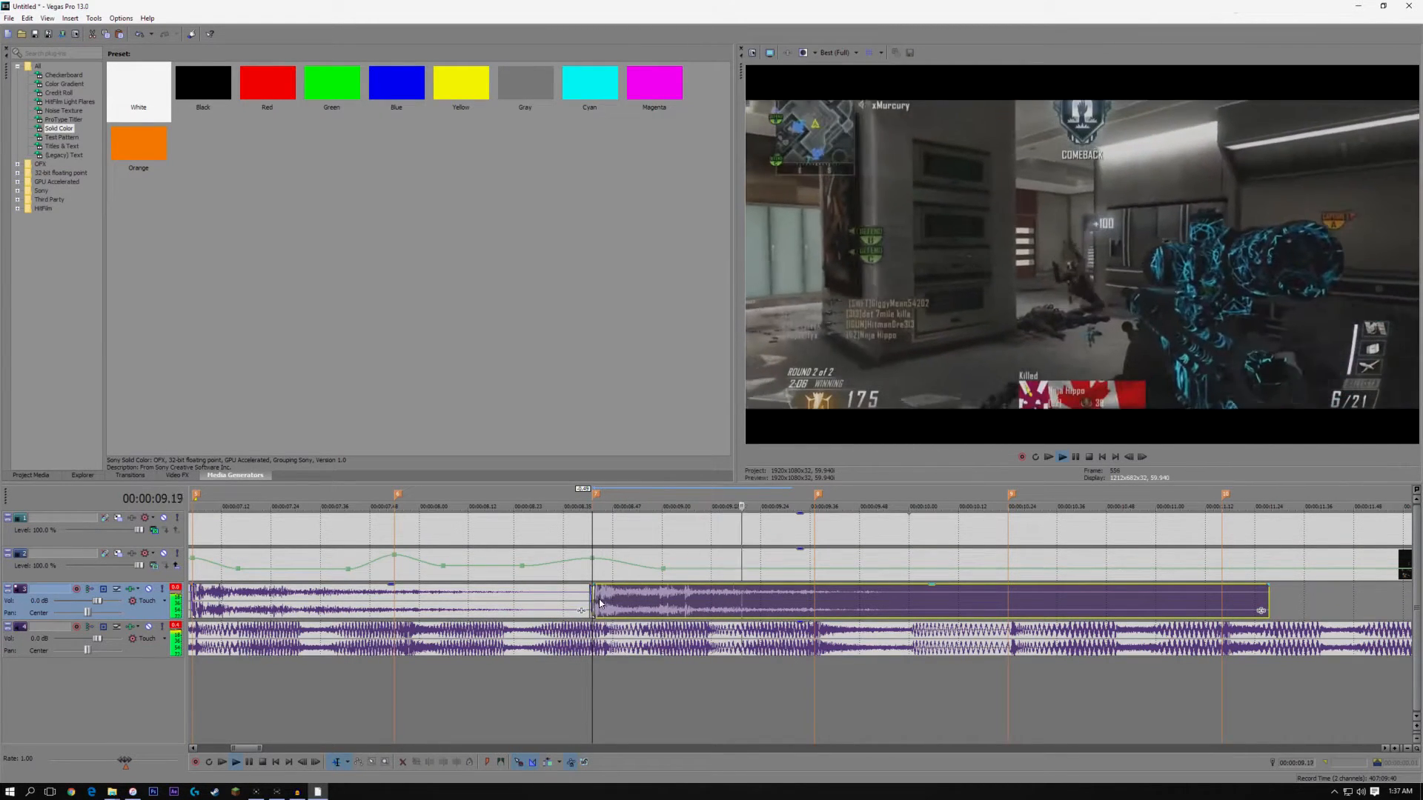
key(space)
Try a slow fade before and a fast fade after the velocity peak at the first beat marker
scroll(723, 570, down, 5)
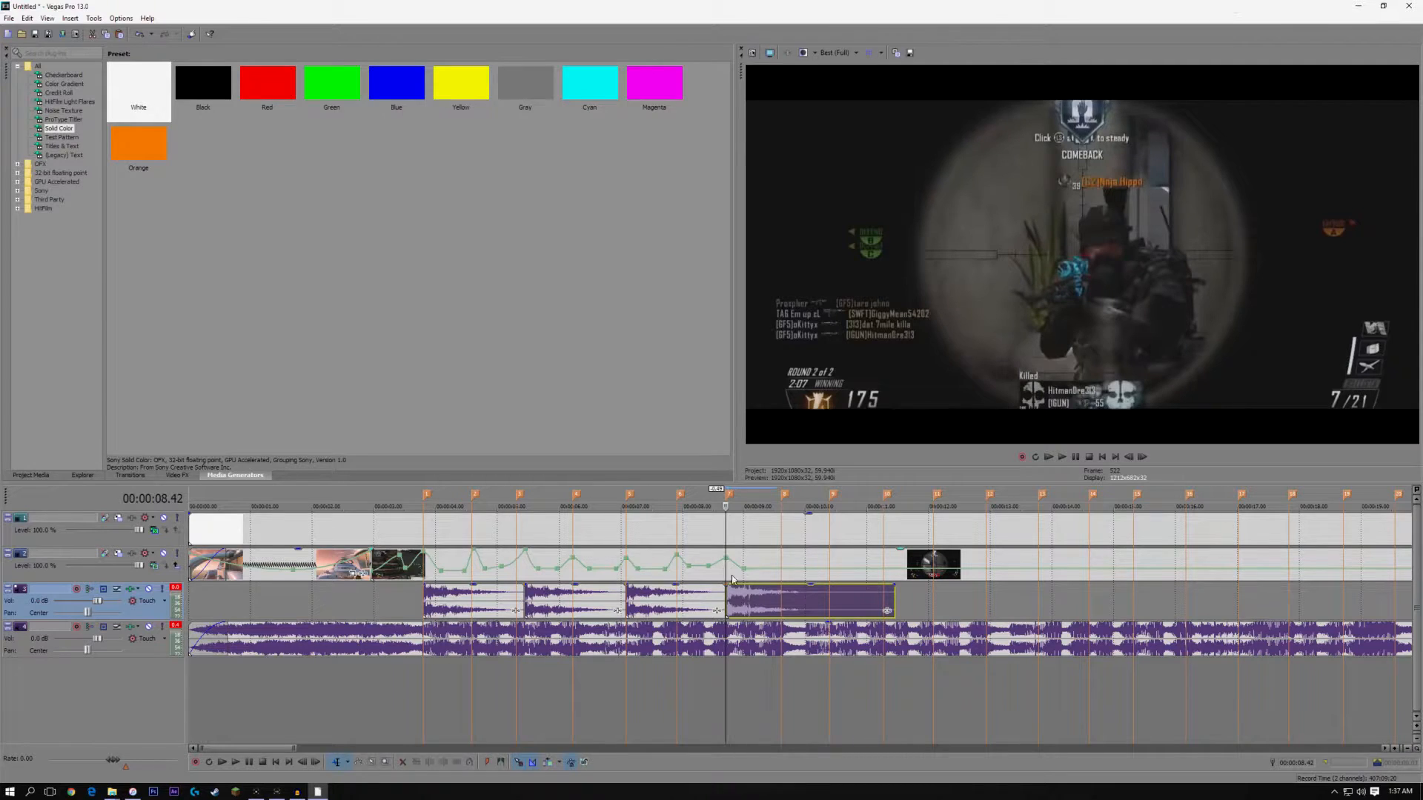
click(413, 578)
scroll(413, 581, up, 3)
scroll(413, 582, up, 4)
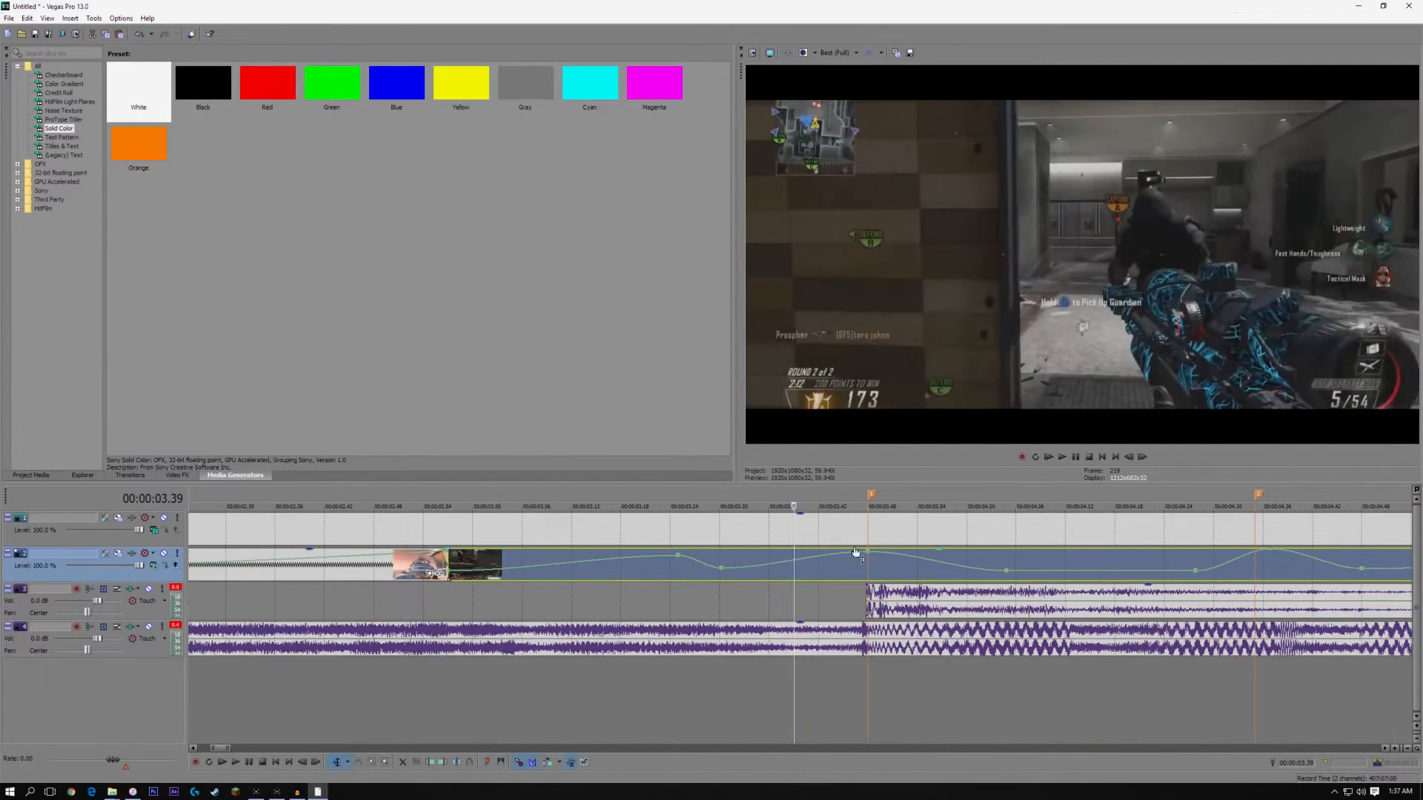
right_click(802, 562)
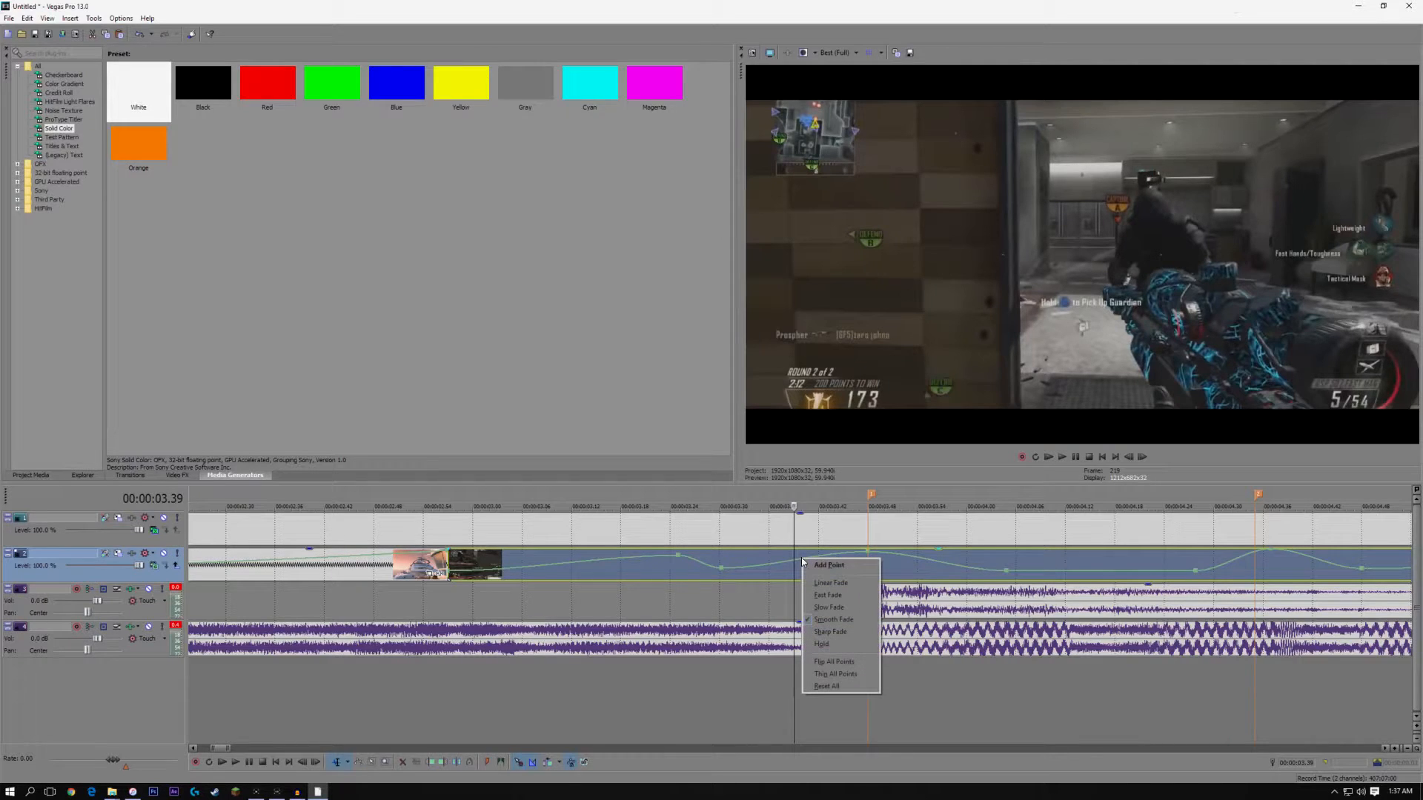
click(819, 608)
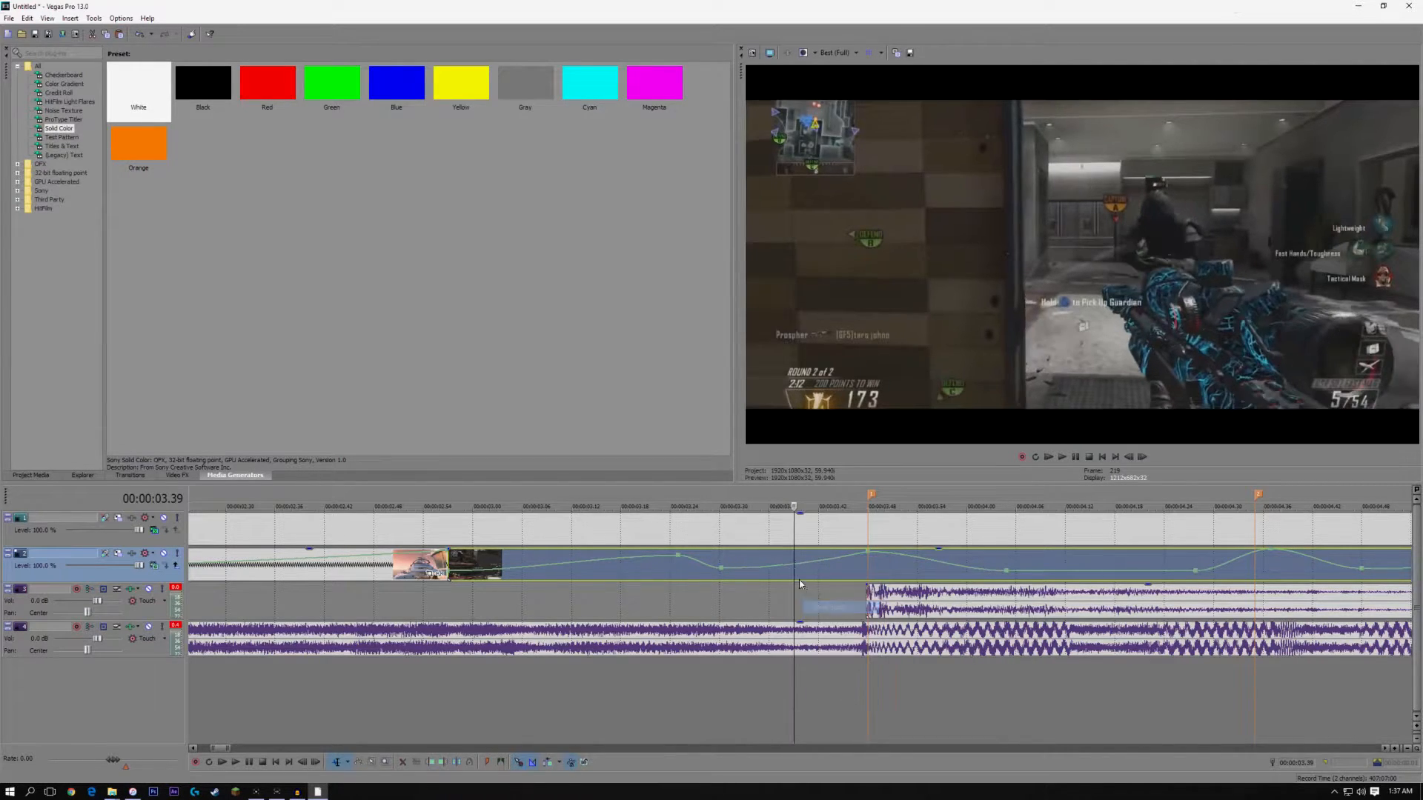
right_click(912, 558)
click(926, 592)
right_click(910, 566)
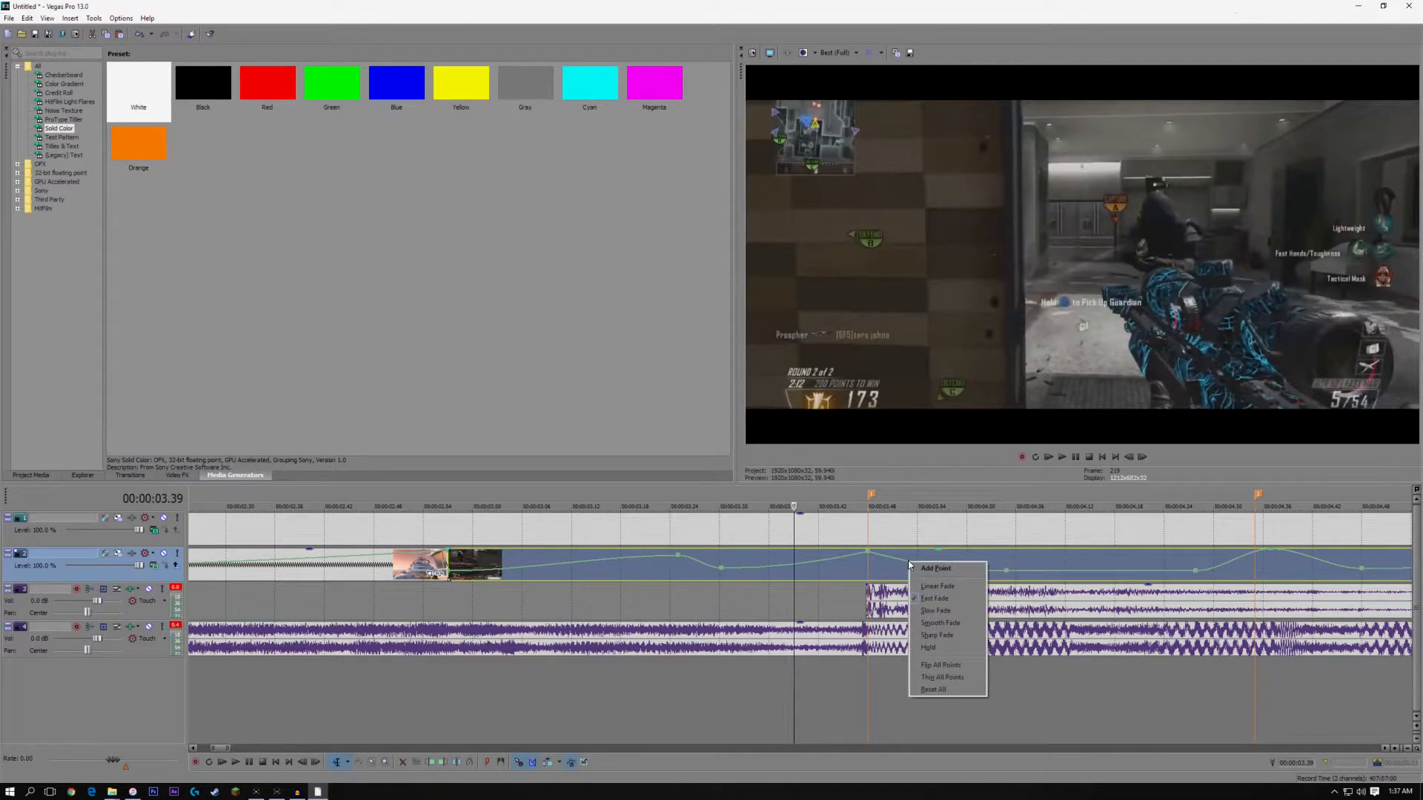
click(929, 599)
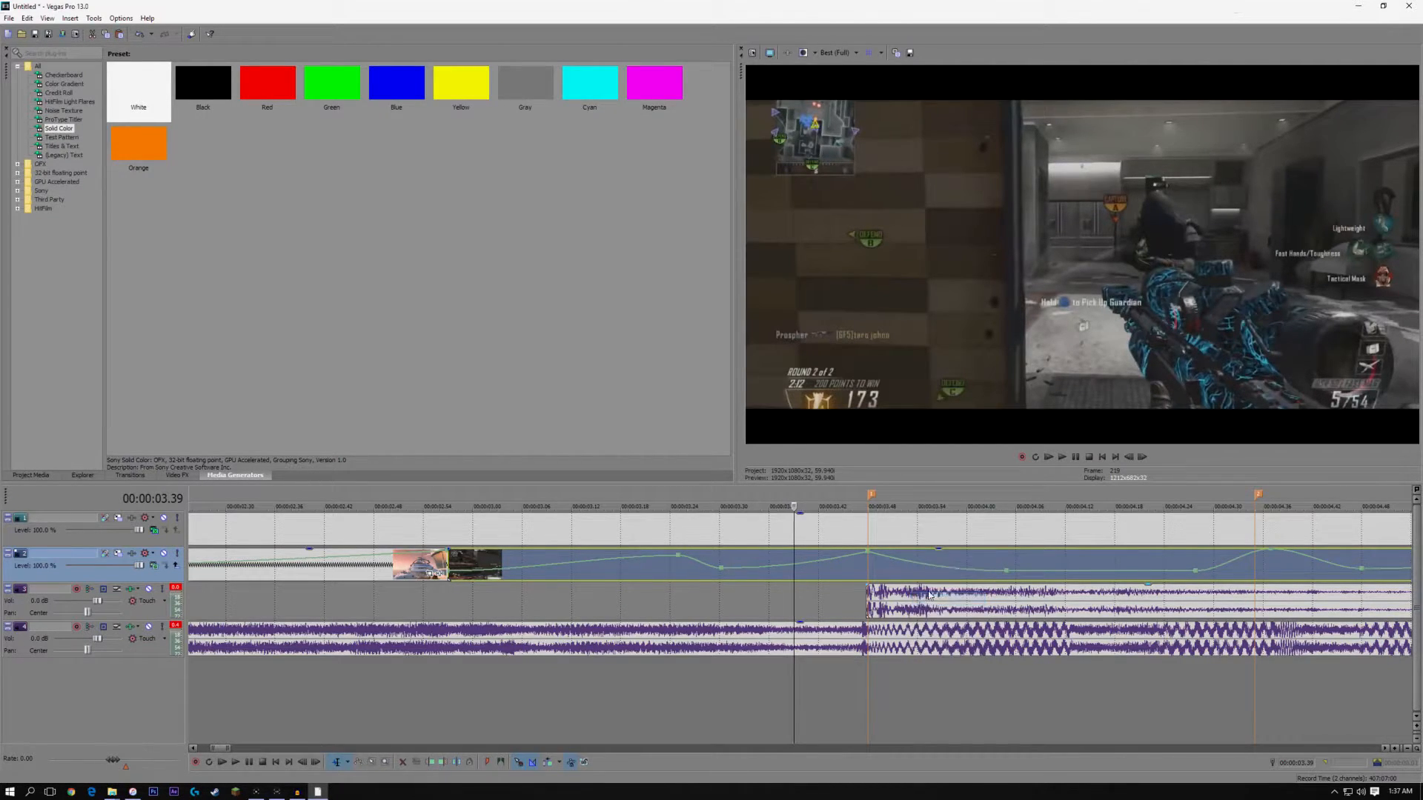
Set the velocity curve segments on both sides of the first beat marker back to smooth fade
right_click(921, 570)
click(931, 620)
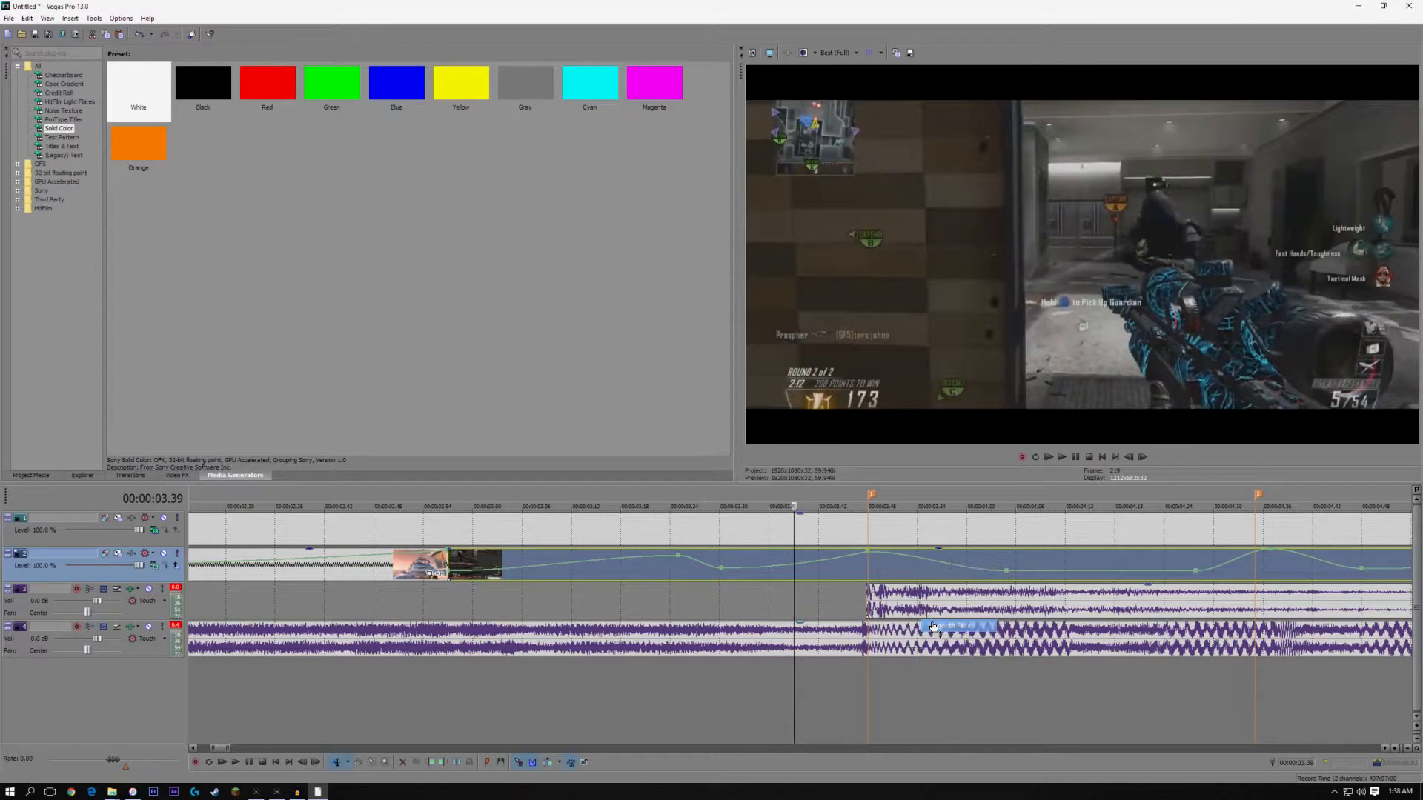
right_click(821, 569)
click(852, 623)
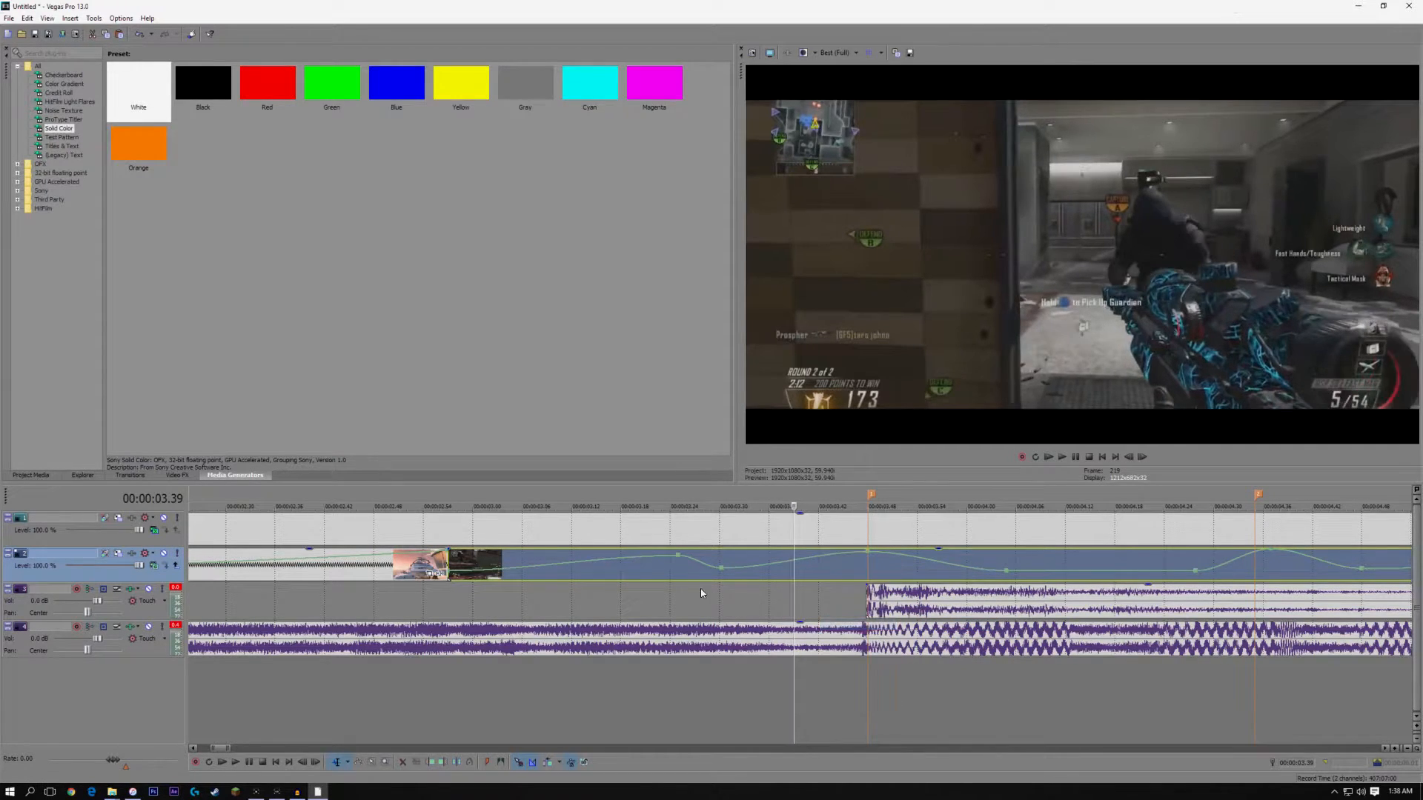
Play the synced gameplay section from 00:00:03.30
click(697, 589)
click(722, 590)
scroll(722, 590, down, 6)
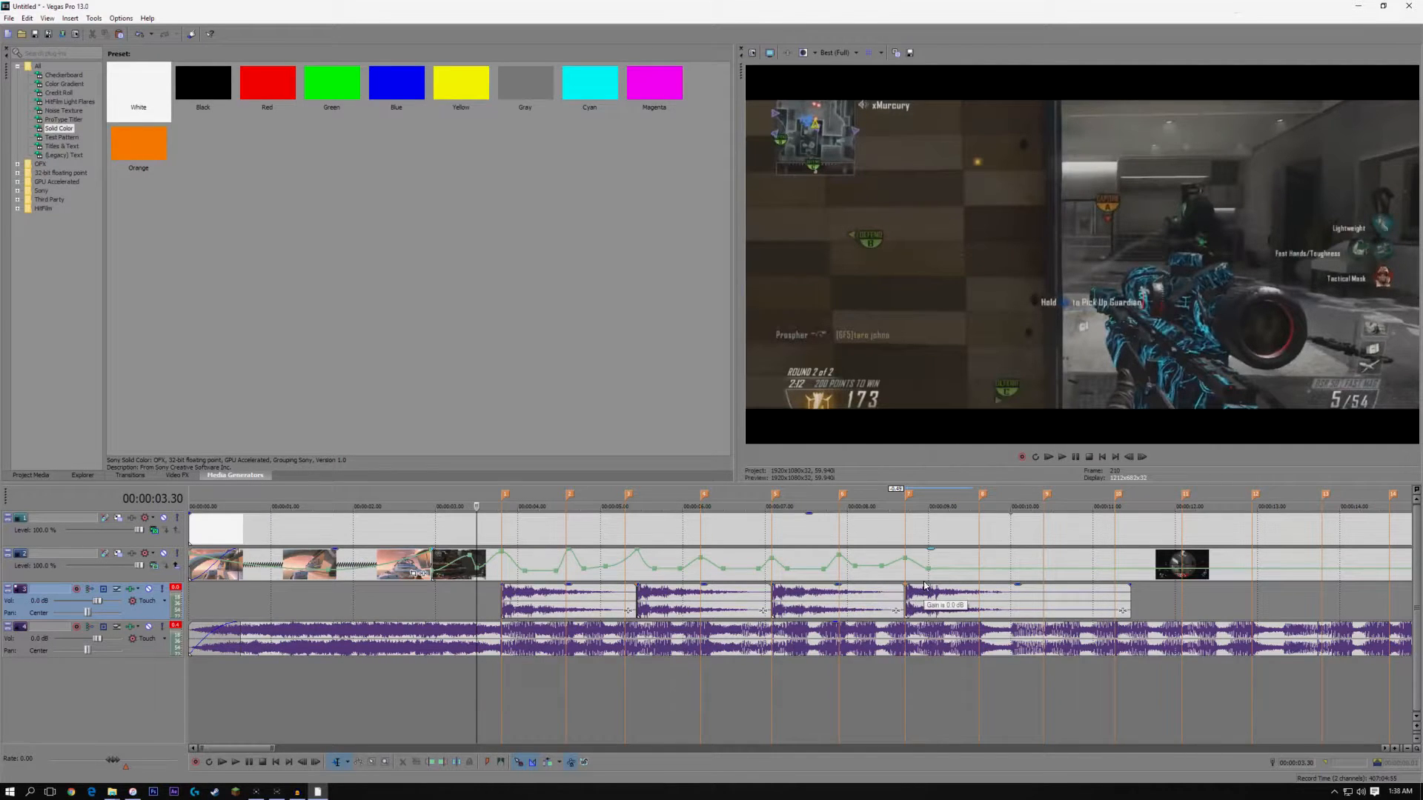
key(space)
key(space)
click(980, 593)
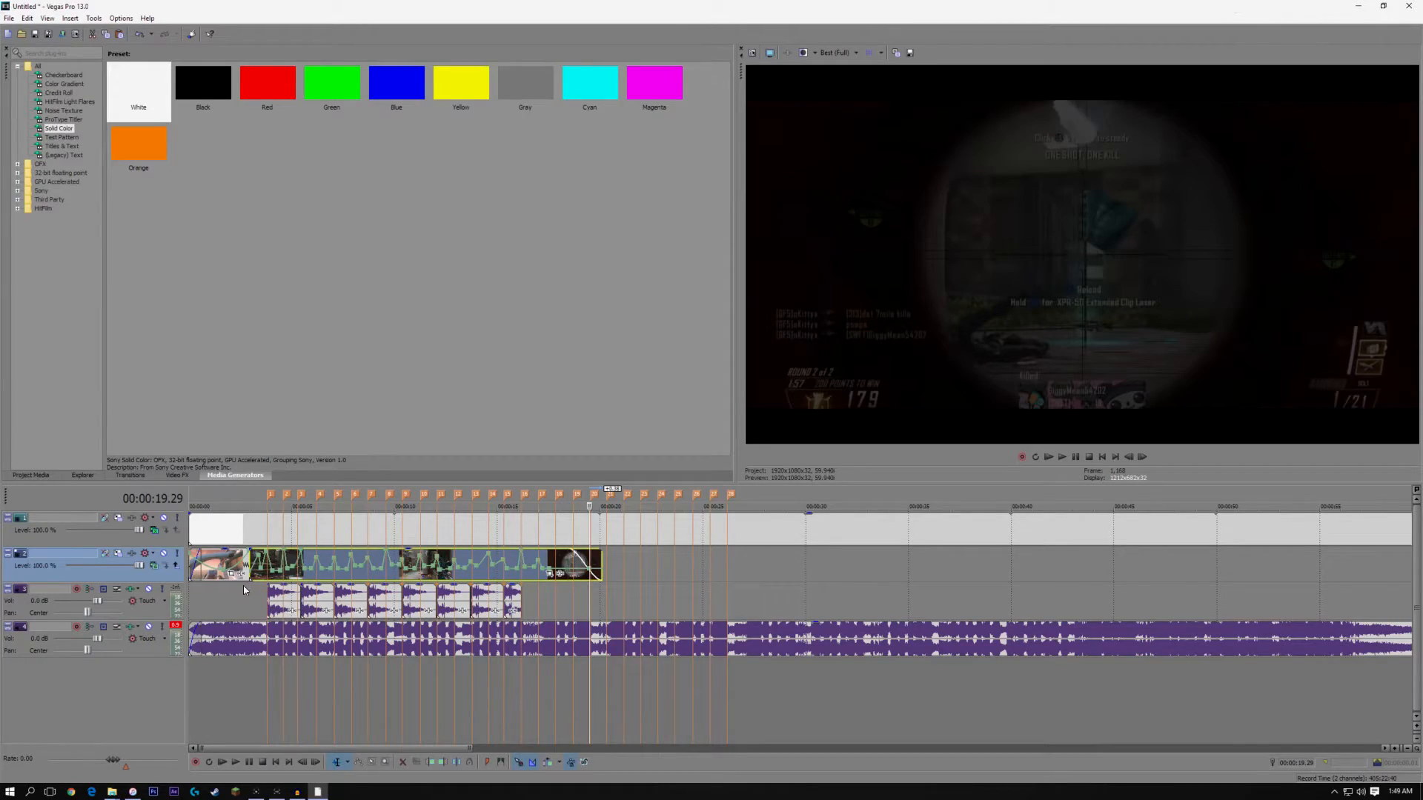
Play the whole montage from the beginning of the timeline
click(244, 587)
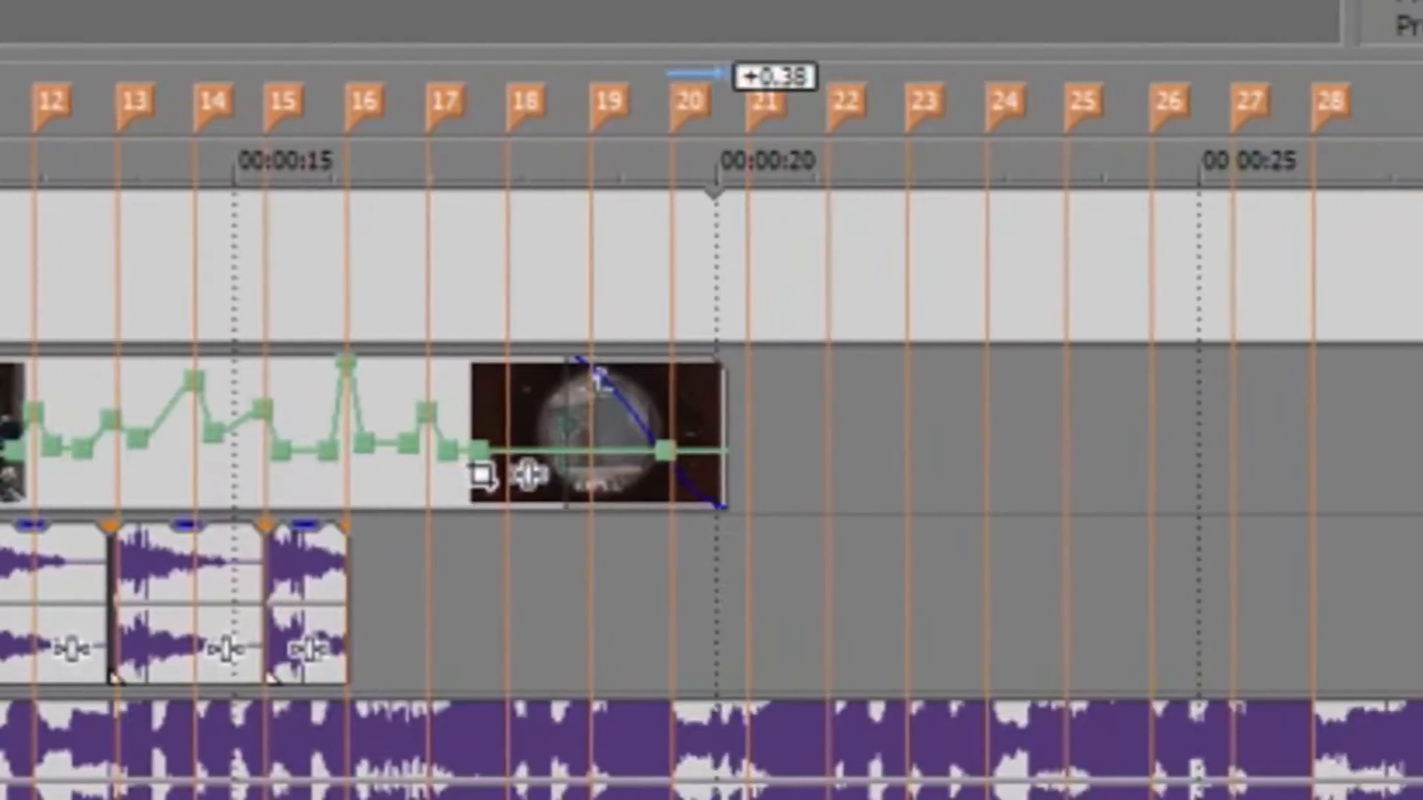
click(189, 589)
key(space)
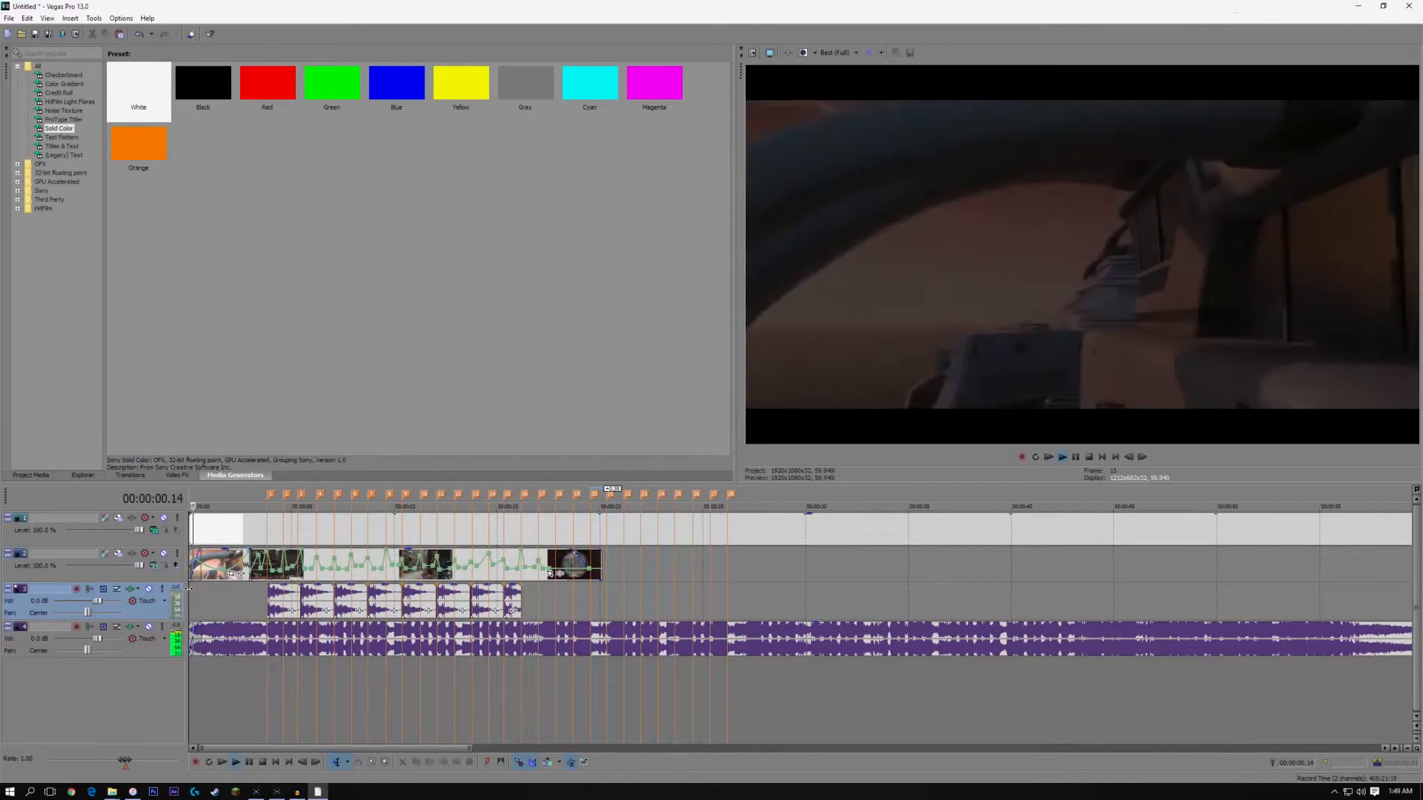
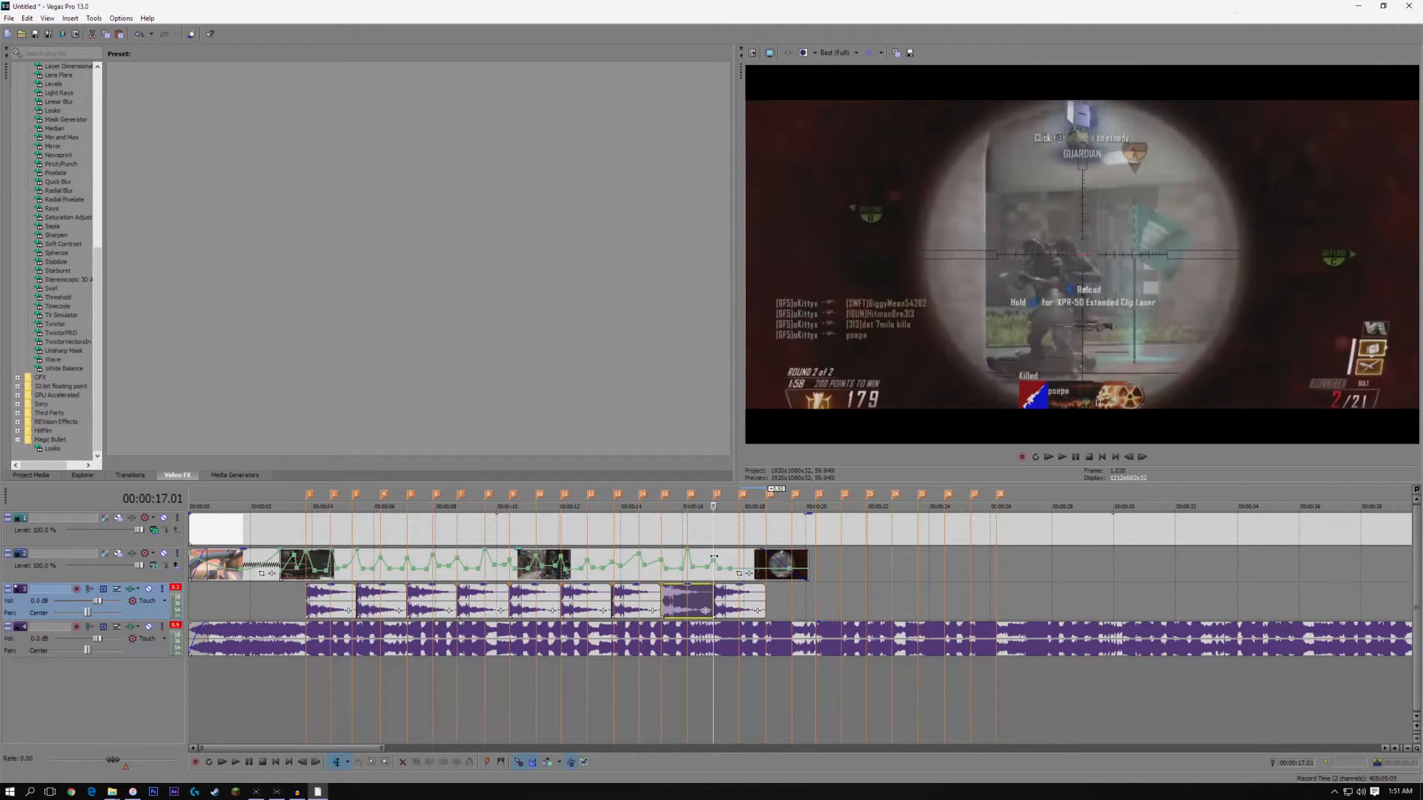
Split the gameplay clip at the 00:00:17.01 and 00:00:18.43 beat markers, checking the section in playback
click(714, 558)
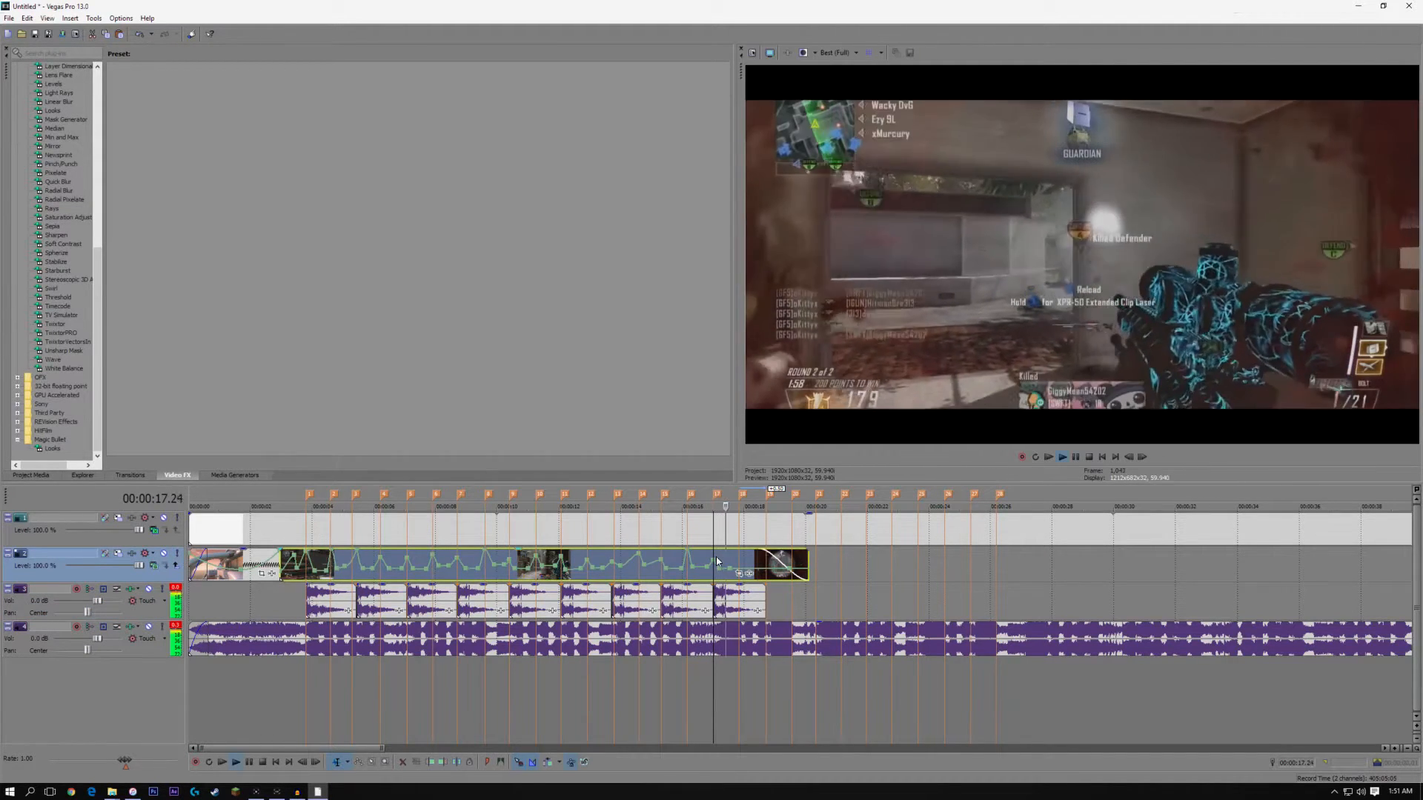
key(space)
scroll(717, 562, up, 4)
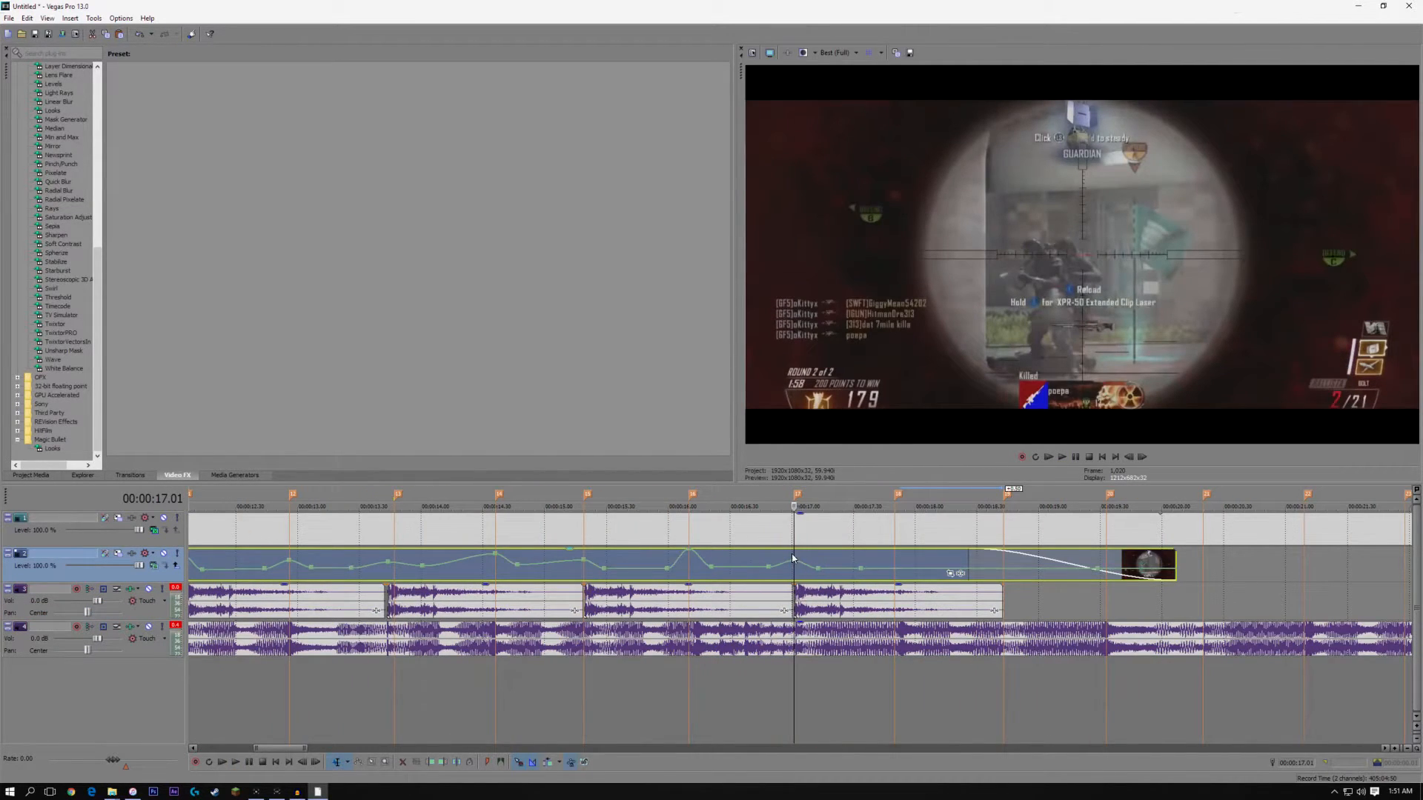
key(s)
key(space)
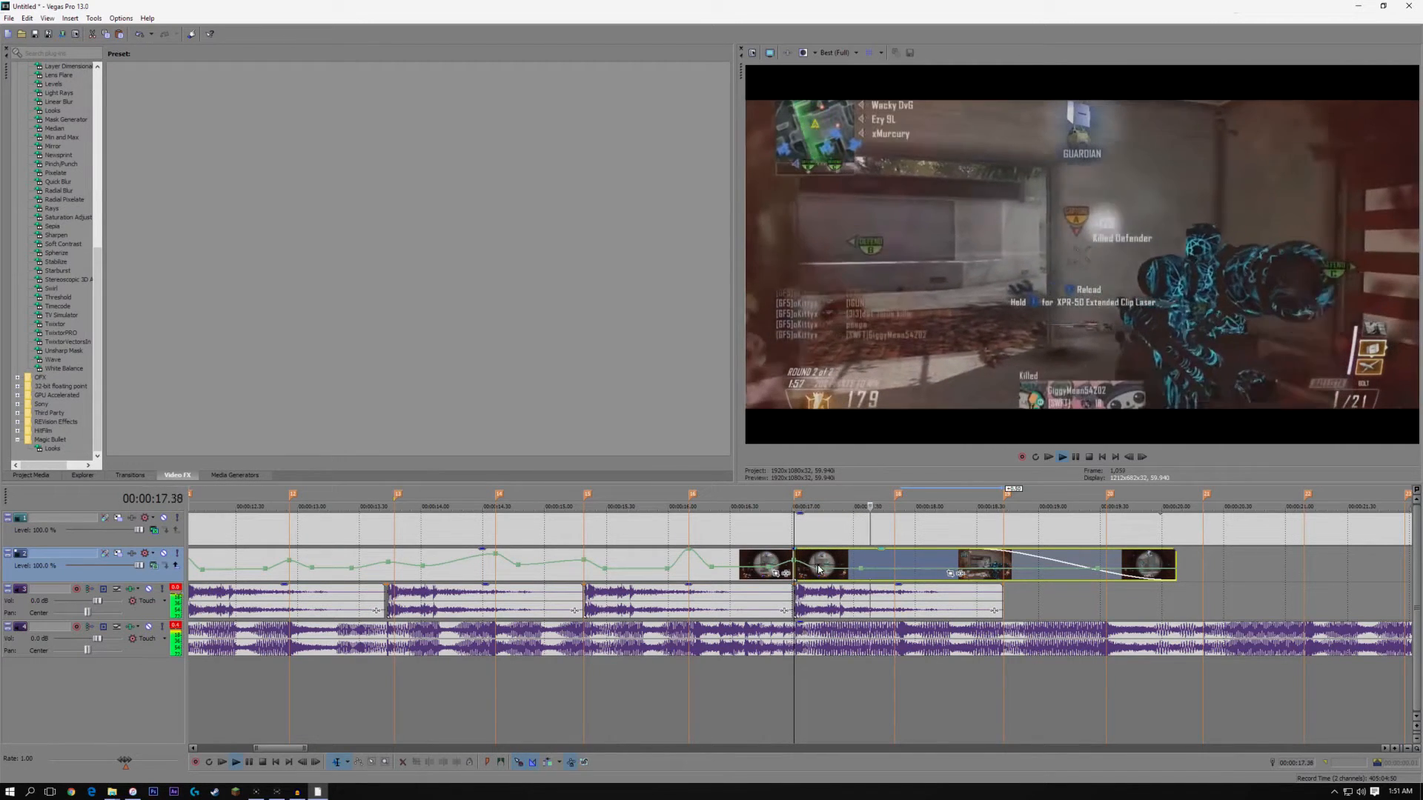
click(1003, 557)
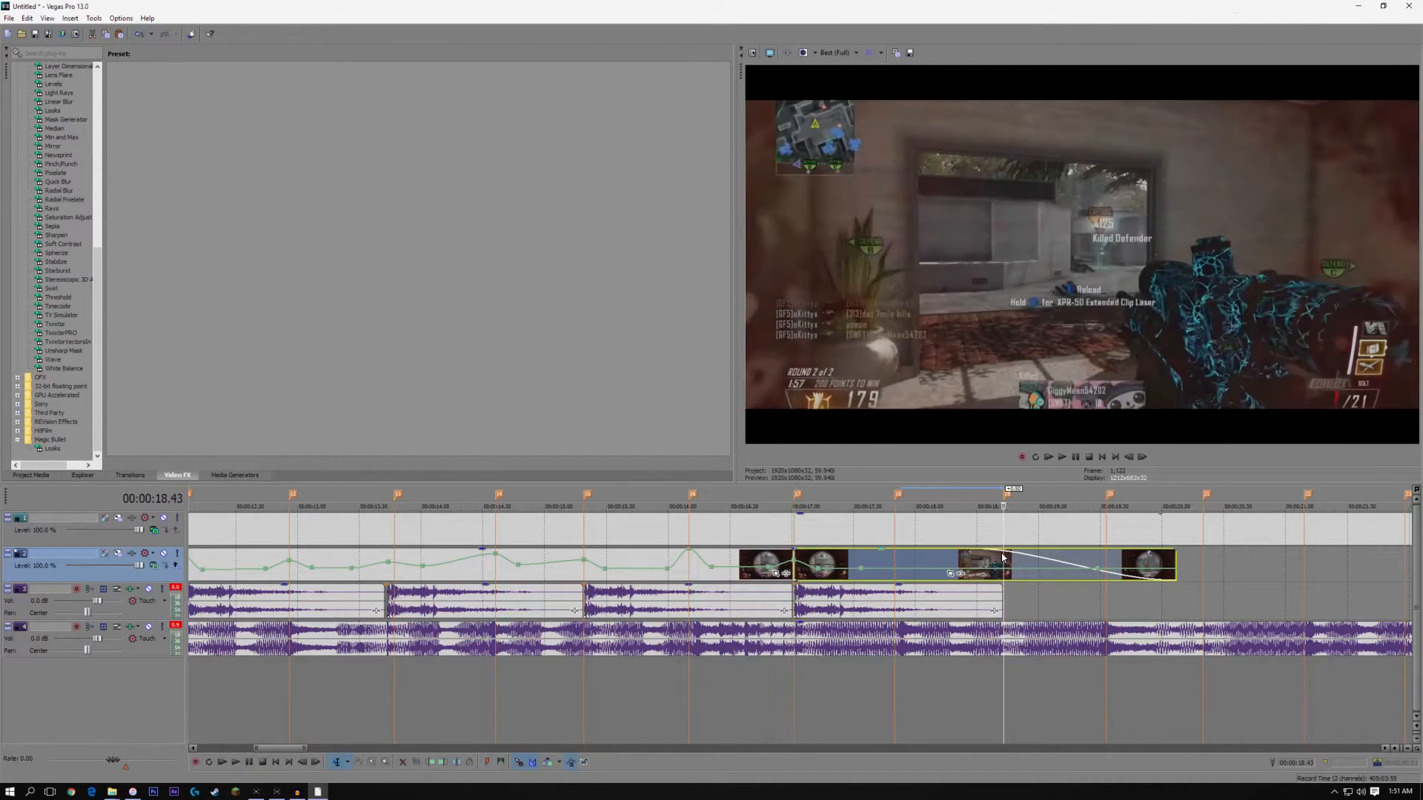
key(s)
Open Event Pan/Crop for the clip section between 00:00:17.01 and 00:00:18.43 and crop its frame to about 1,061 by 597
click(962, 560)
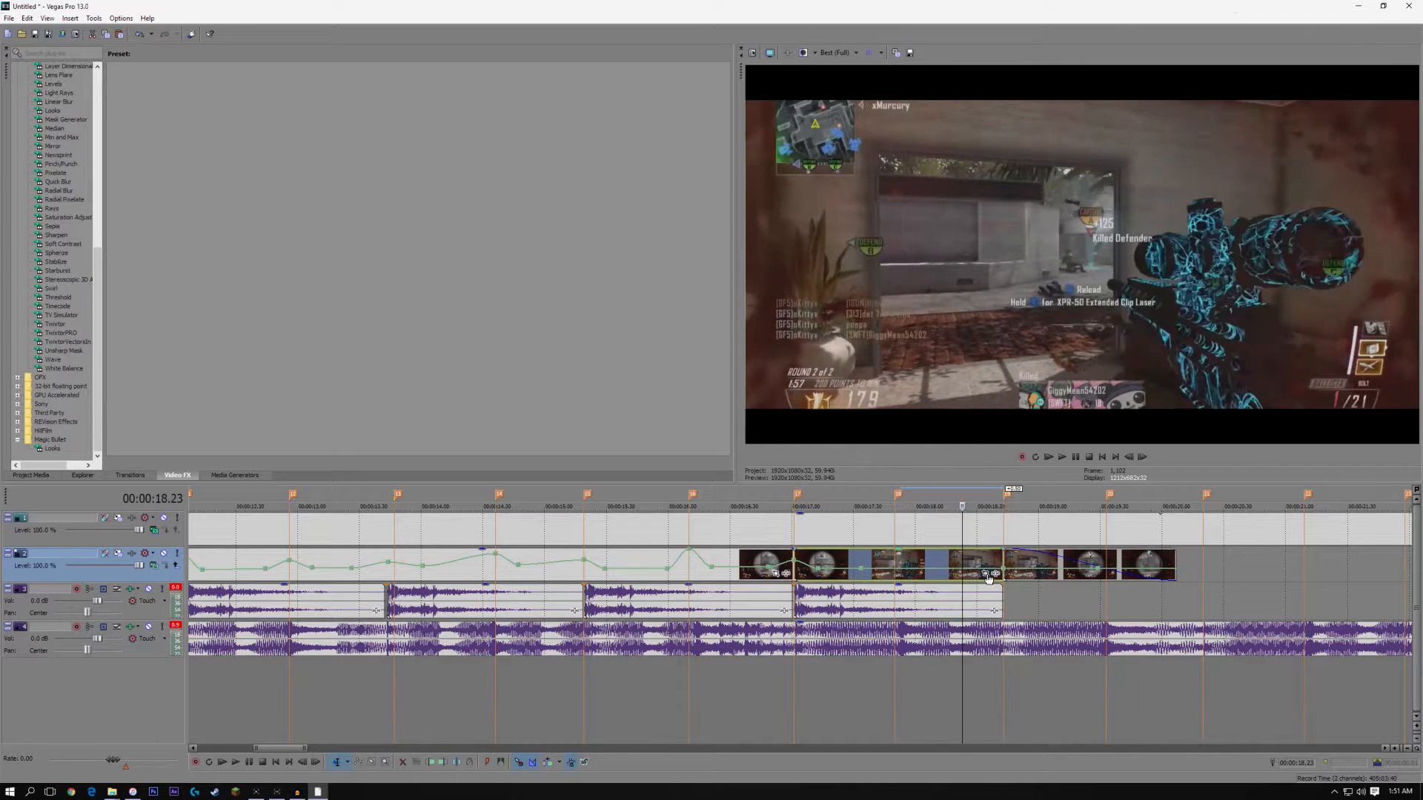
click(988, 579)
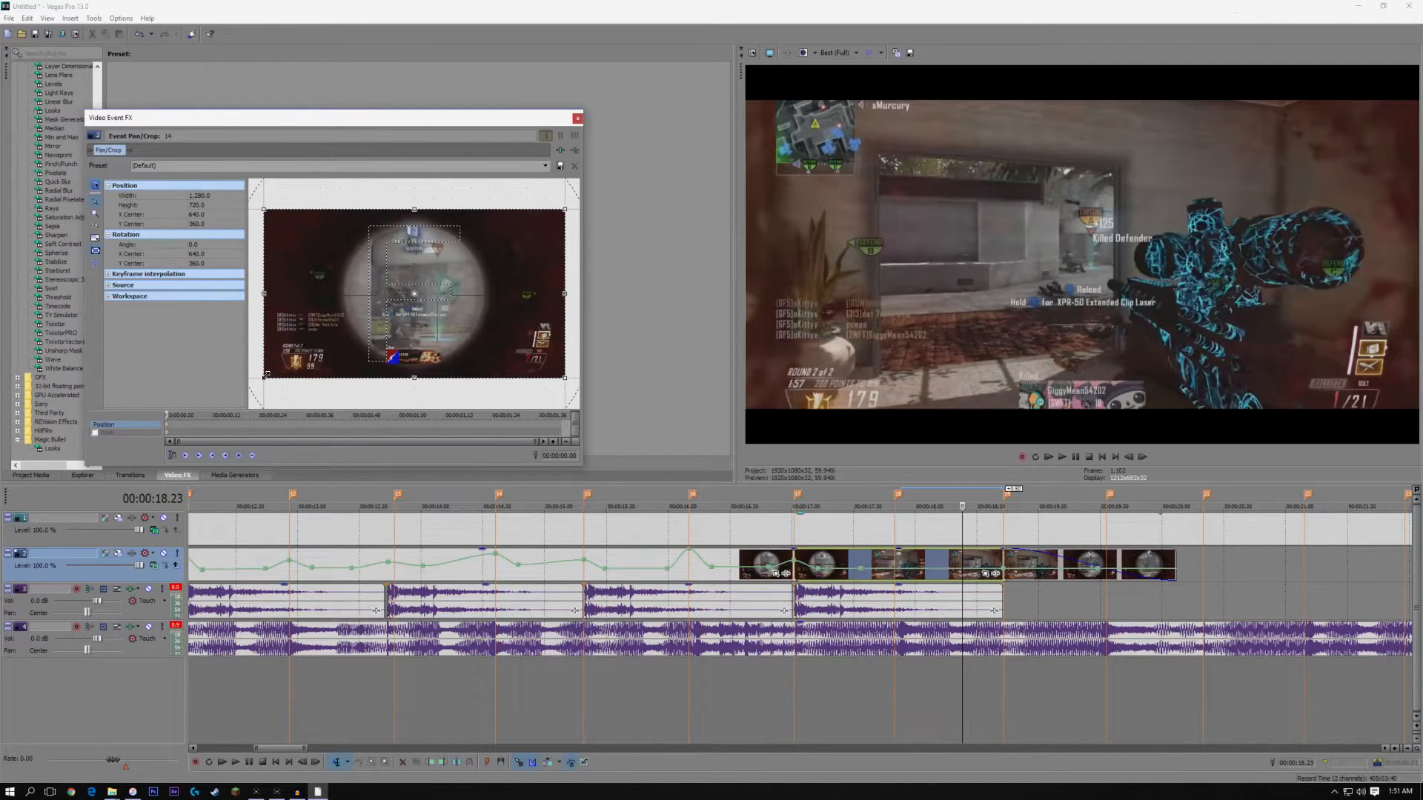
mouse_move(266, 375)
mouse_down()
mouse_move(331, 298)
mouse_move(323, 350)
mouse_move(278, 364)
mouse_up()
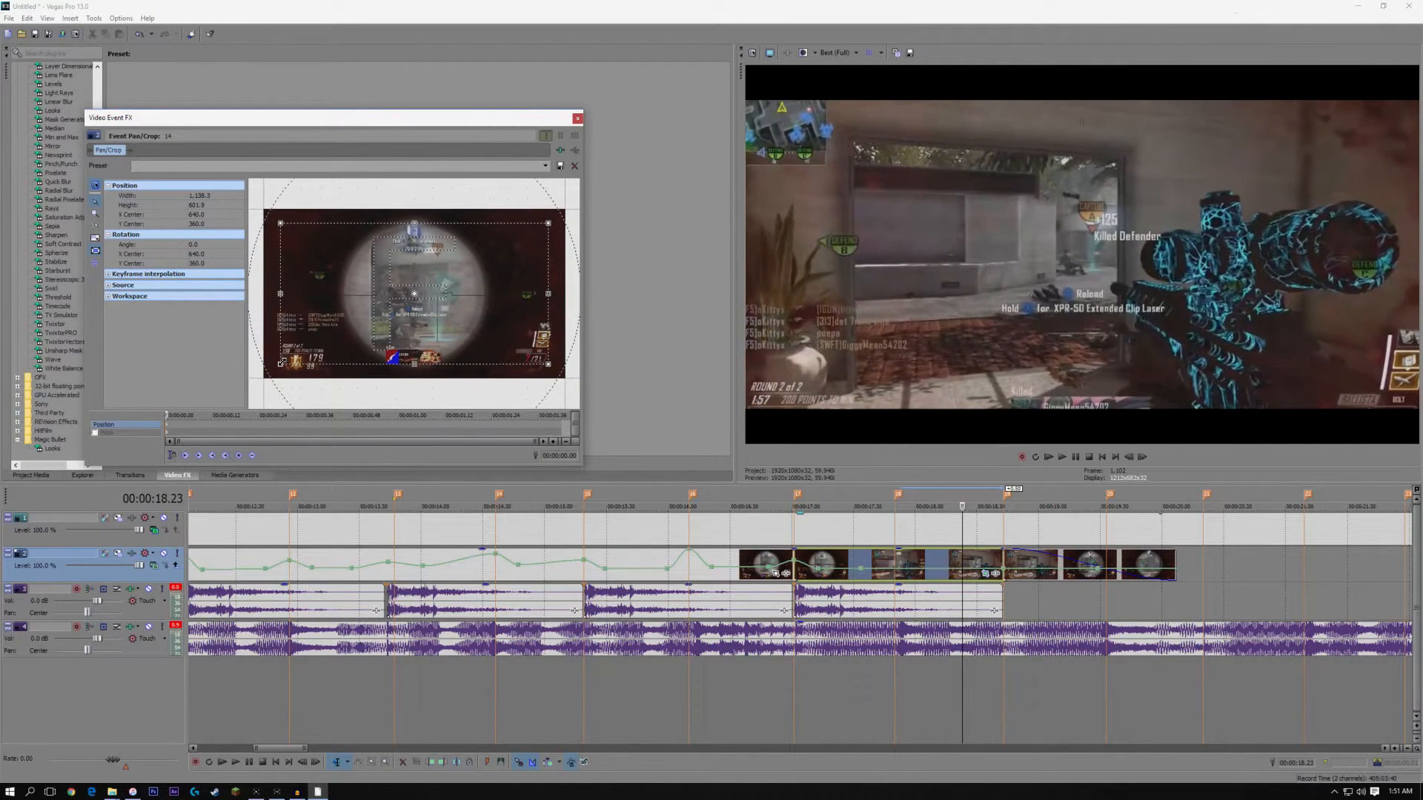
right_click(349, 307)
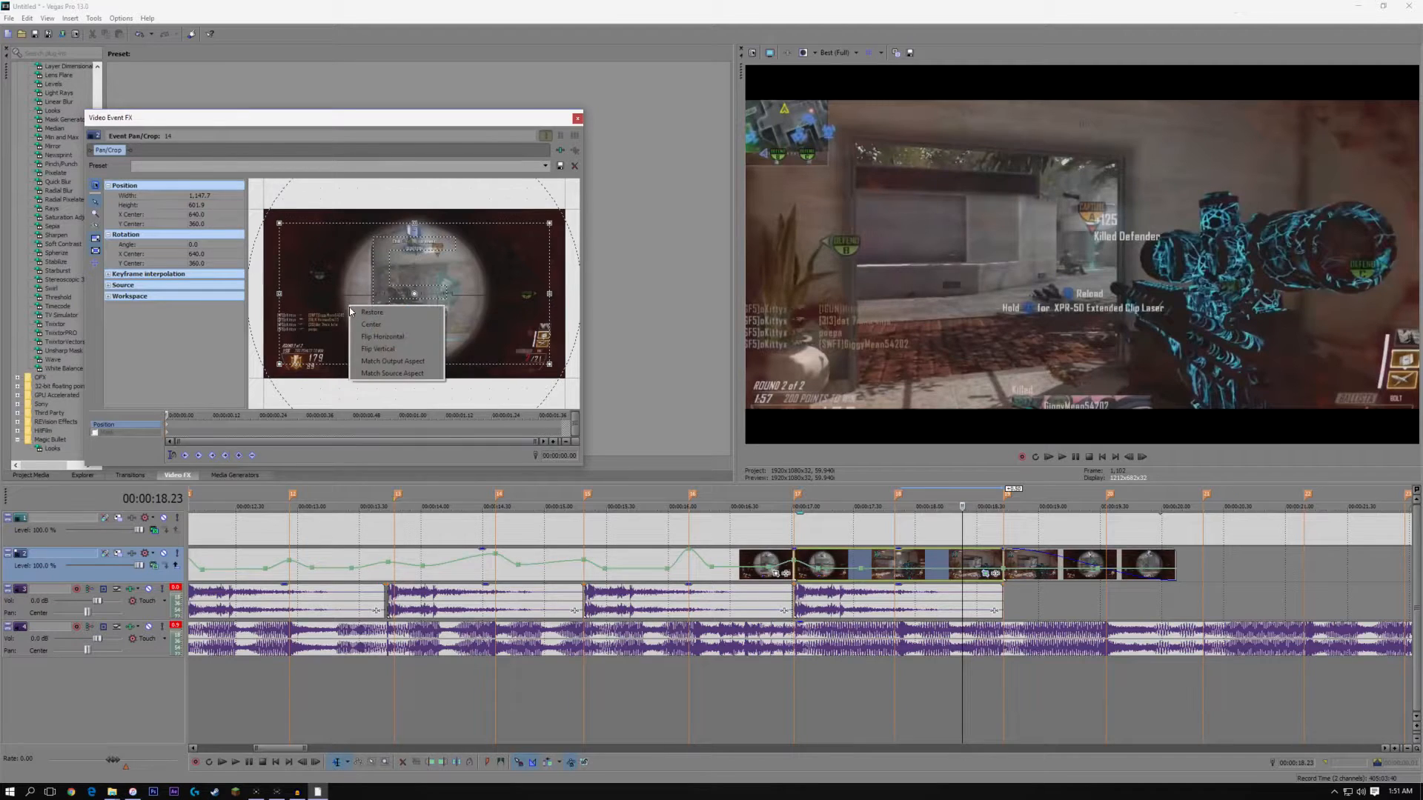
click(356, 312)
drag(264, 378, 288, 362)
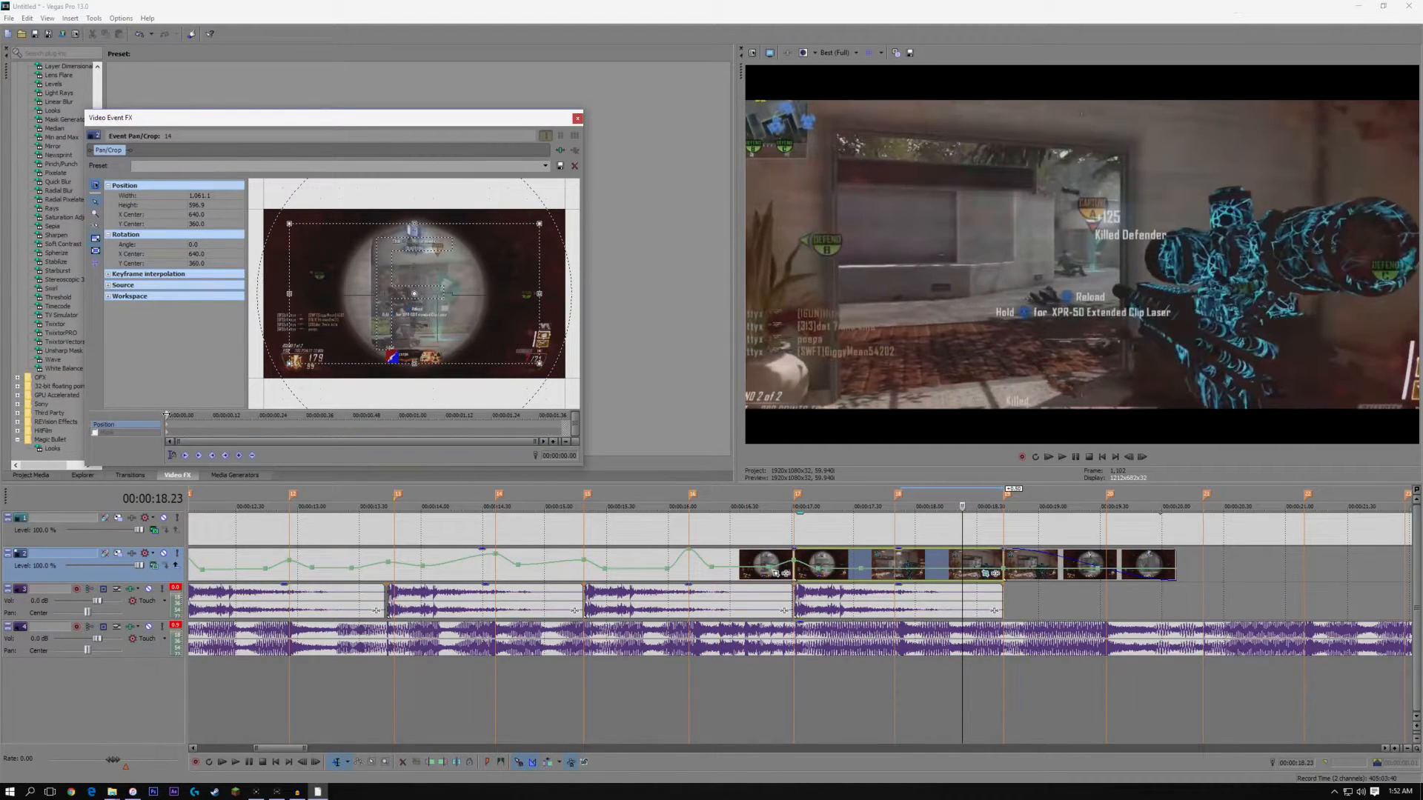
Add a pan/crop keyframe at 00:00:00.10 with the frame rotated about 2 degrees and centered at about 664, 353
drag(166, 416, 175, 417)
key(Right)
key(Right)
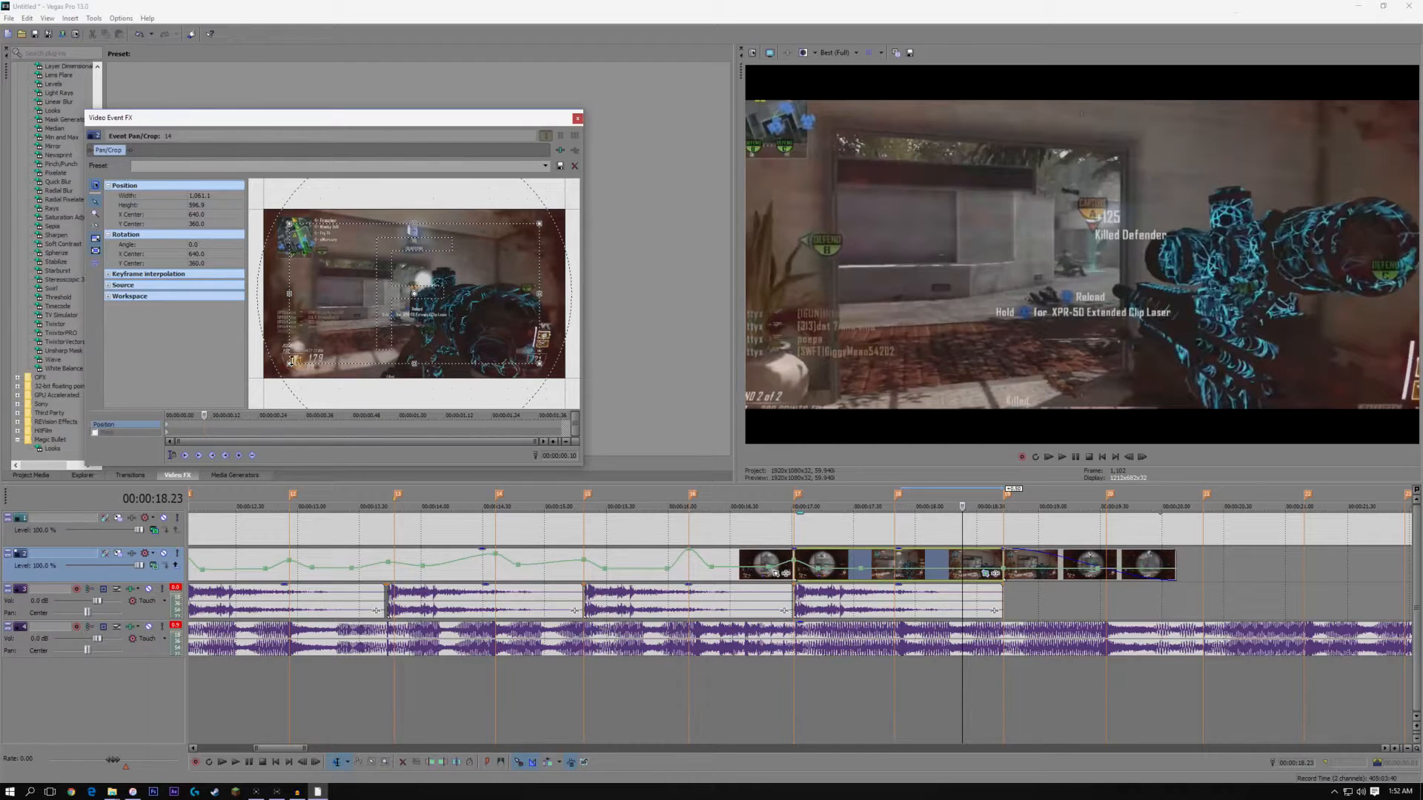
drag(284, 364, 326, 345)
key(Right)
key(Right)
key(Right)
key(Right)
key(Right)
key(Right)
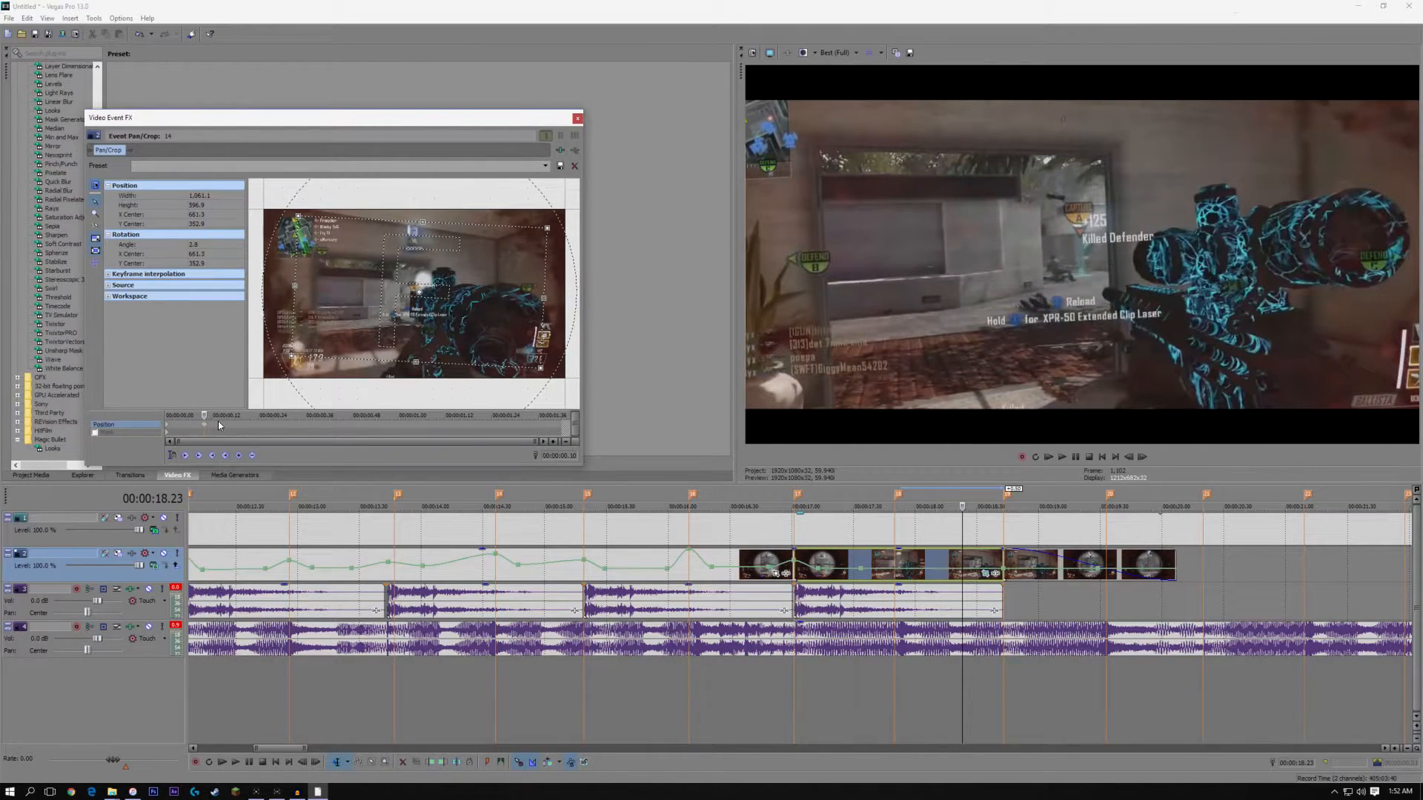
key(Left)
key(Left)
key(Left)
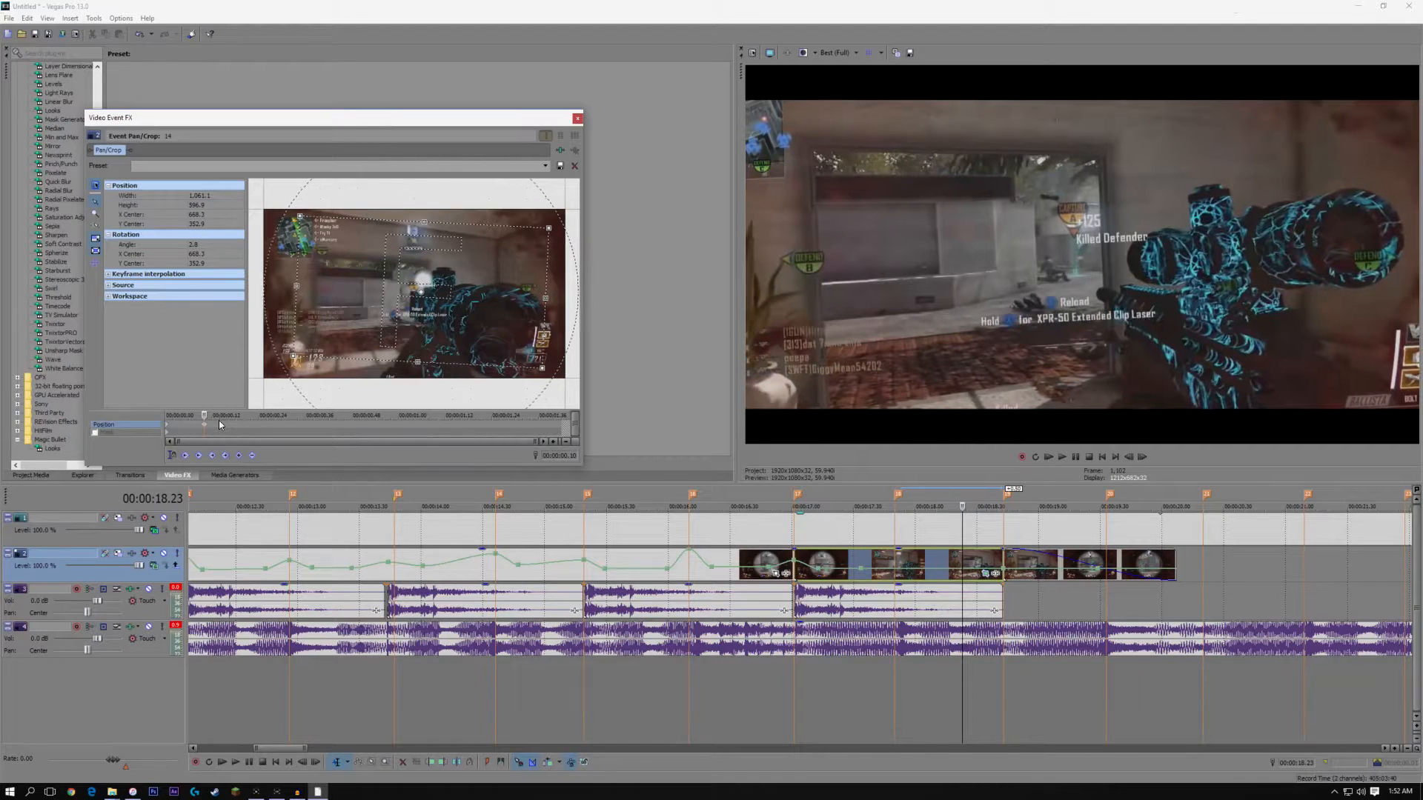
Add a pan/crop keyframe at 00:00:00.19 with the frame rotated about -2.3 degrees and centered at about 619, 344
scroll(220, 418, up, 3)
scroll(245, 417, down, 1)
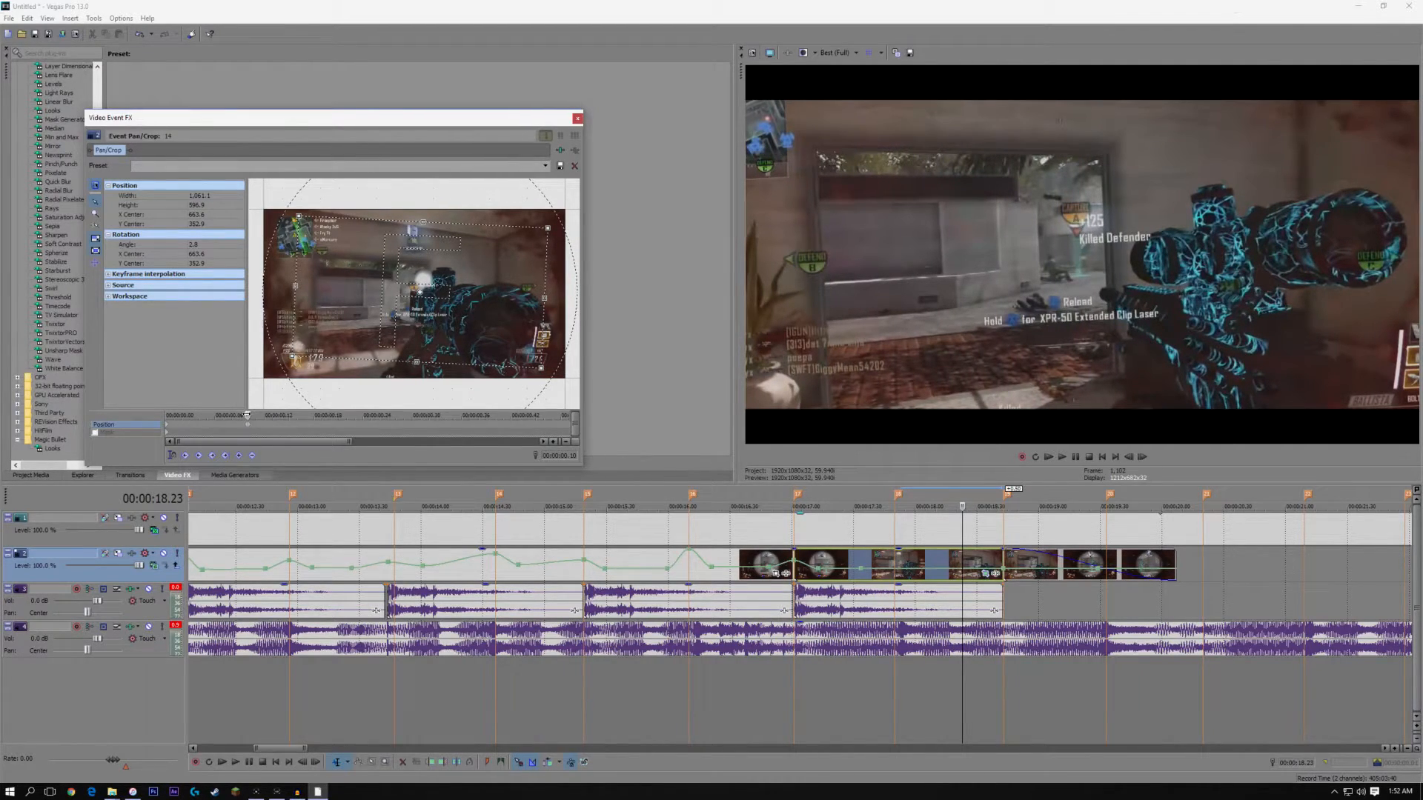
drag(249, 416, 309, 414)
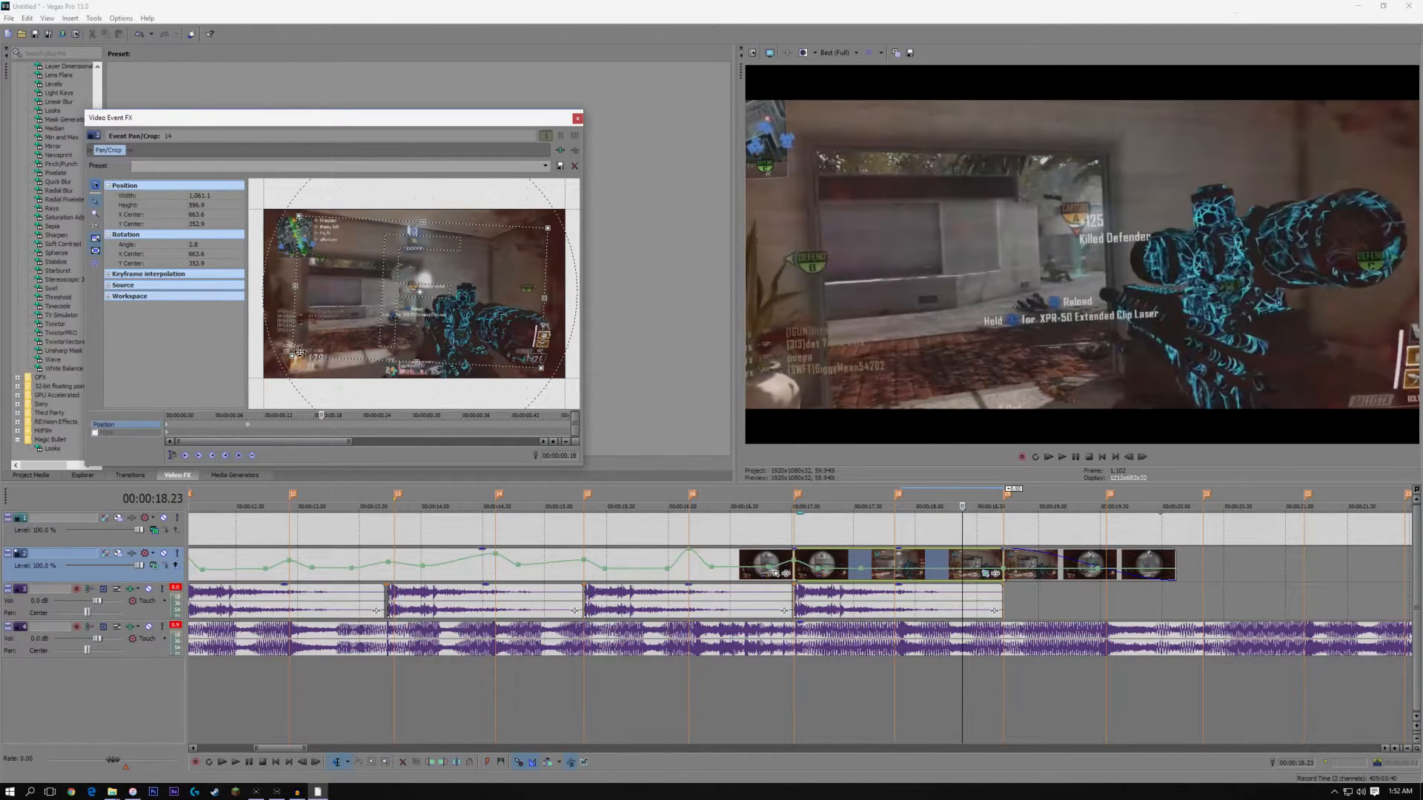
drag(284, 353, 335, 340)
key(Right)
key(Right)
key(Right)
key(Right)
key(Right)
key(Right)
key(Right)
key(Right)
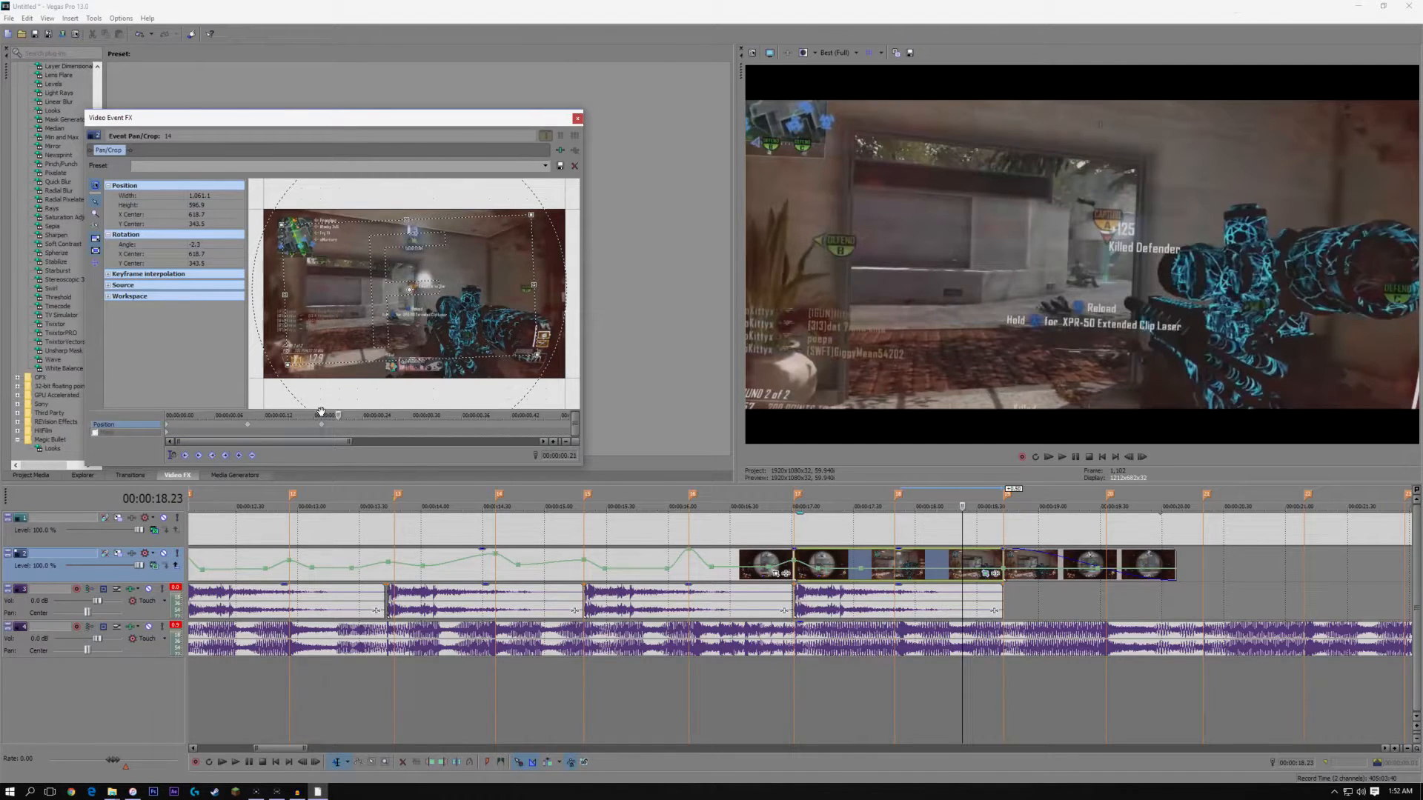
Add keyframes at 00:00:00.29, rotated 1.4 degrees and centered near 647, 358, and 00:00:00.37, rotated -0.4 degrees and centered near 624, 367
key(Right)
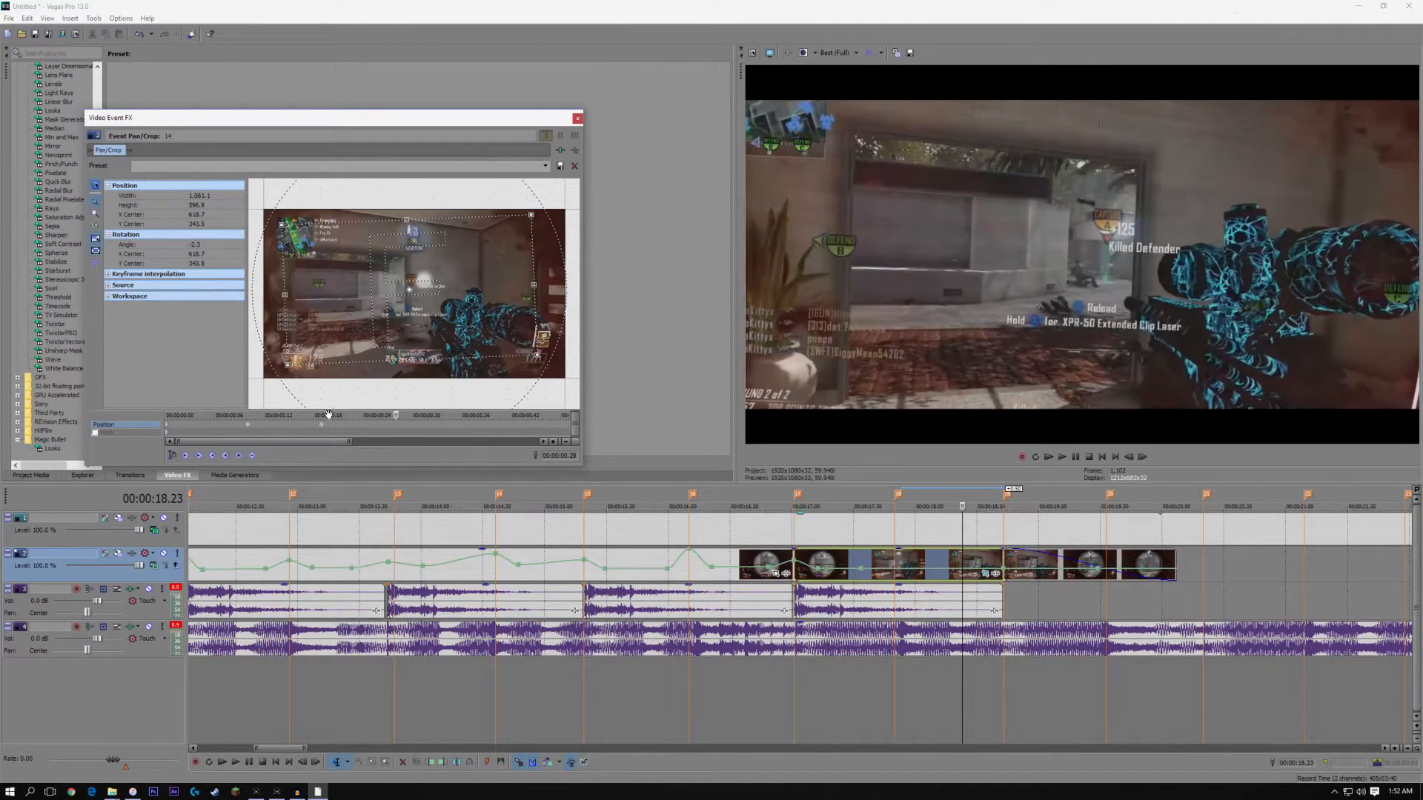
drag(281, 362, 346, 353)
drag(404, 416, 461, 415)
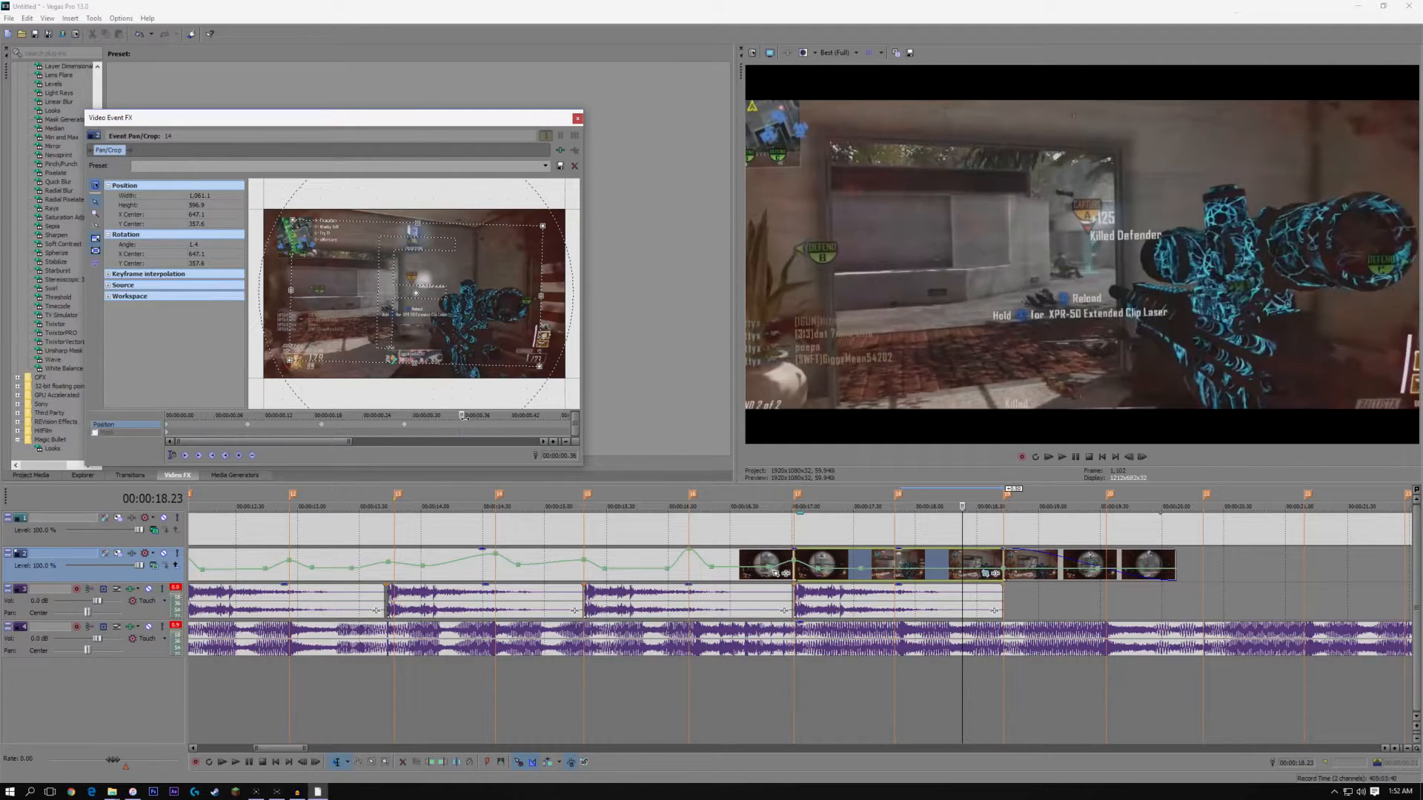
drag(277, 358, 330, 349)
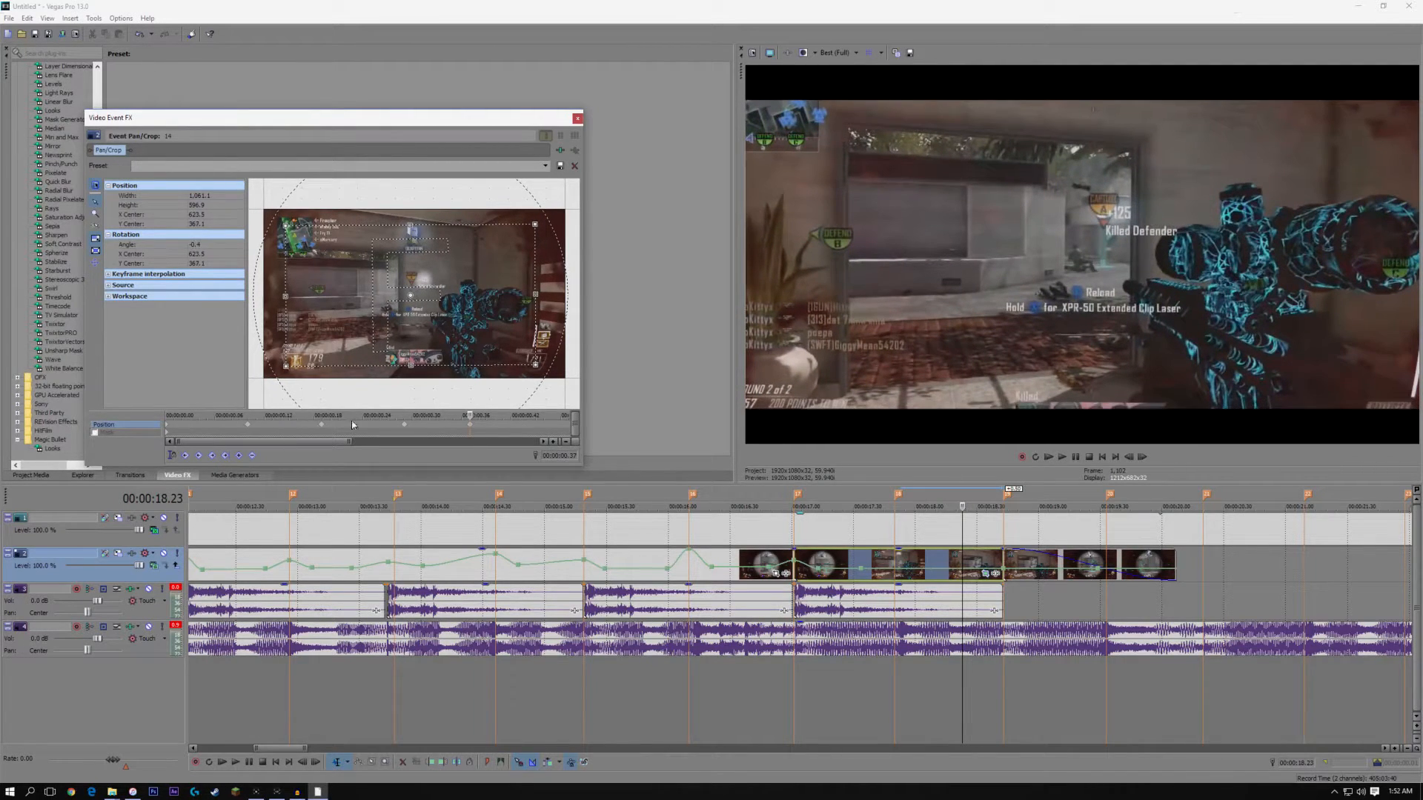
Enlarge the frames at keyframes 00:00:00.19, 00:00:00.29 and 00:00:00.37 to about 1,081 by 608, 1,201 by 675 and 1,204 by 677
drag(466, 415, 246, 422)
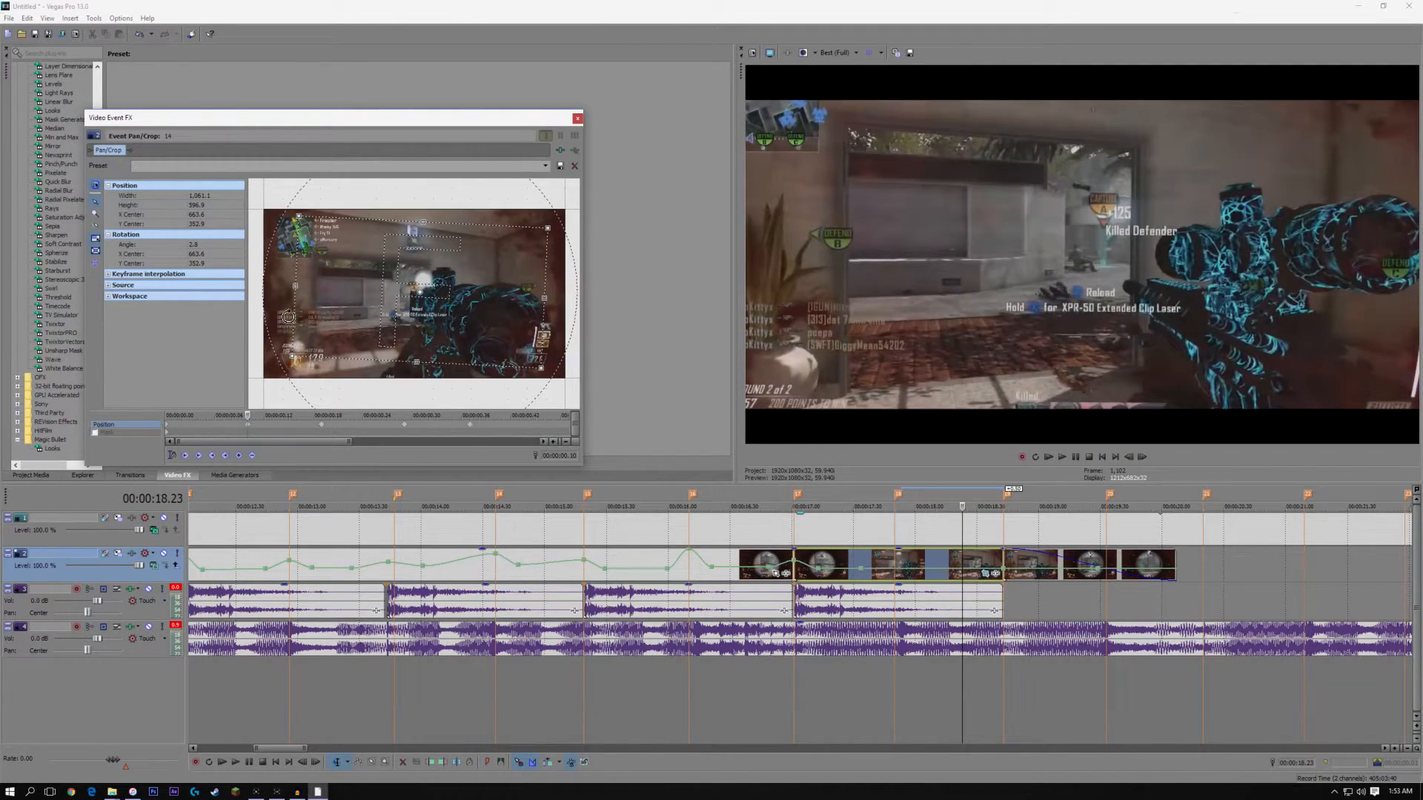
drag(291, 355, 289, 354)
drag(248, 415, 321, 417)
drag(287, 365, 406, 422)
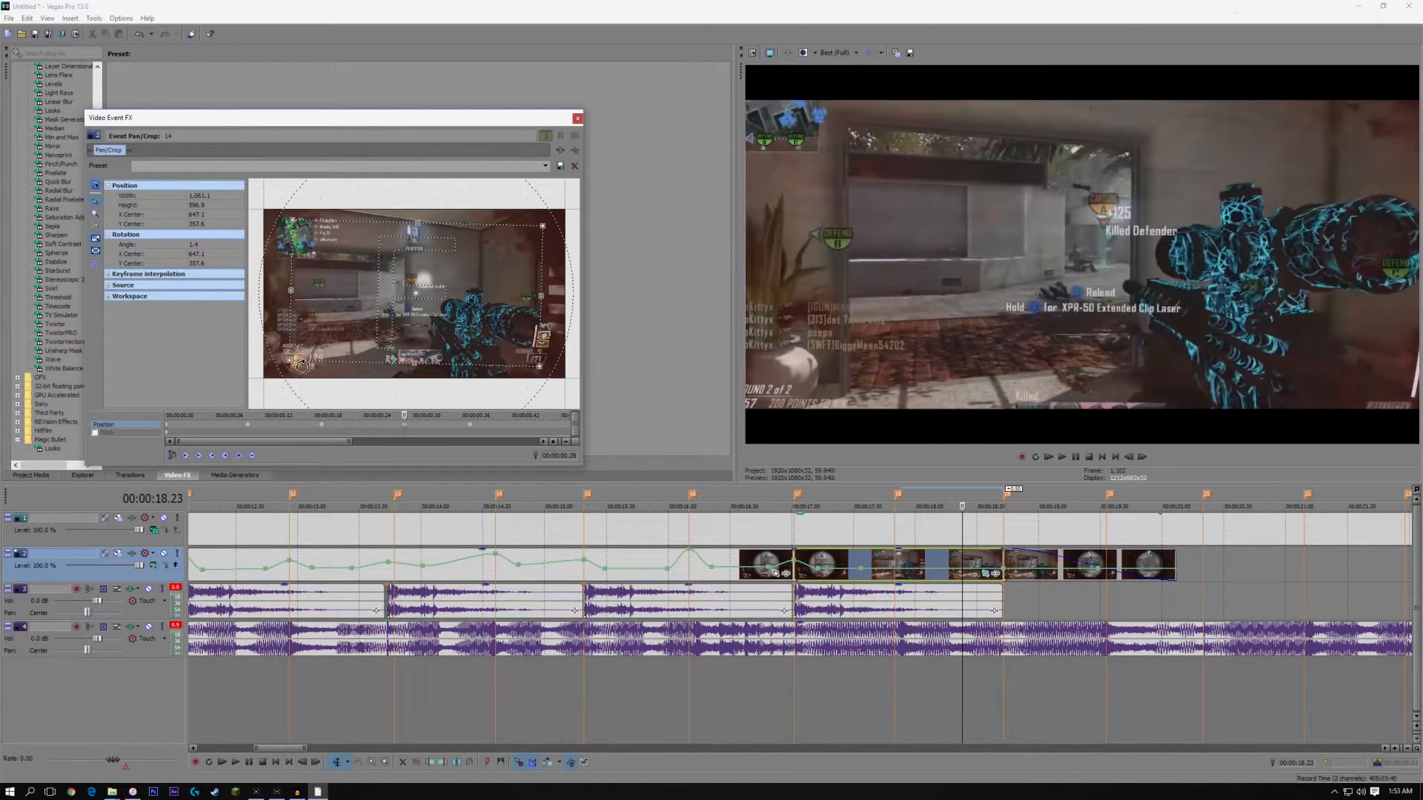
drag(404, 415, 469, 417)
drag(283, 365, 267, 376)
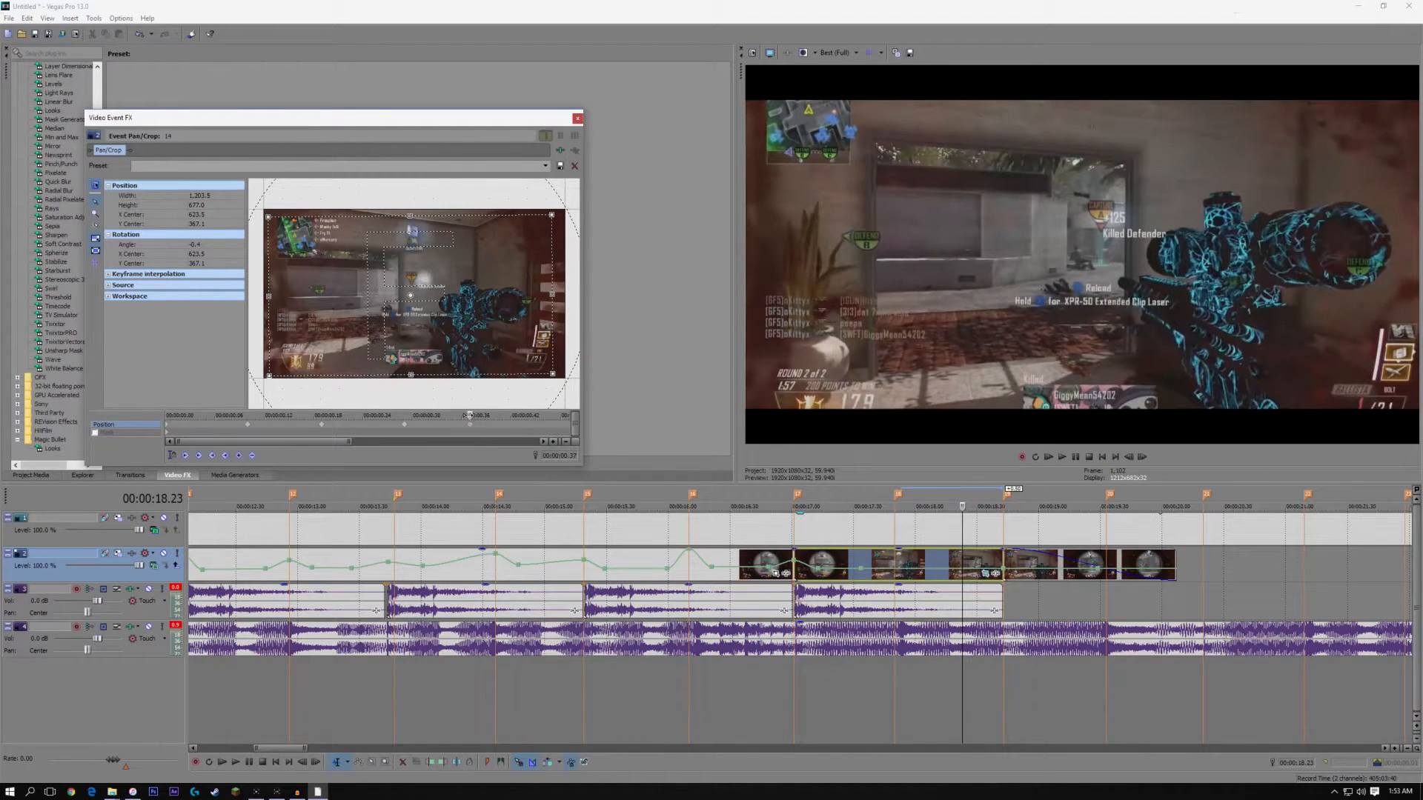
drag(469, 416, 404, 416)
drag(279, 365, 271, 371)
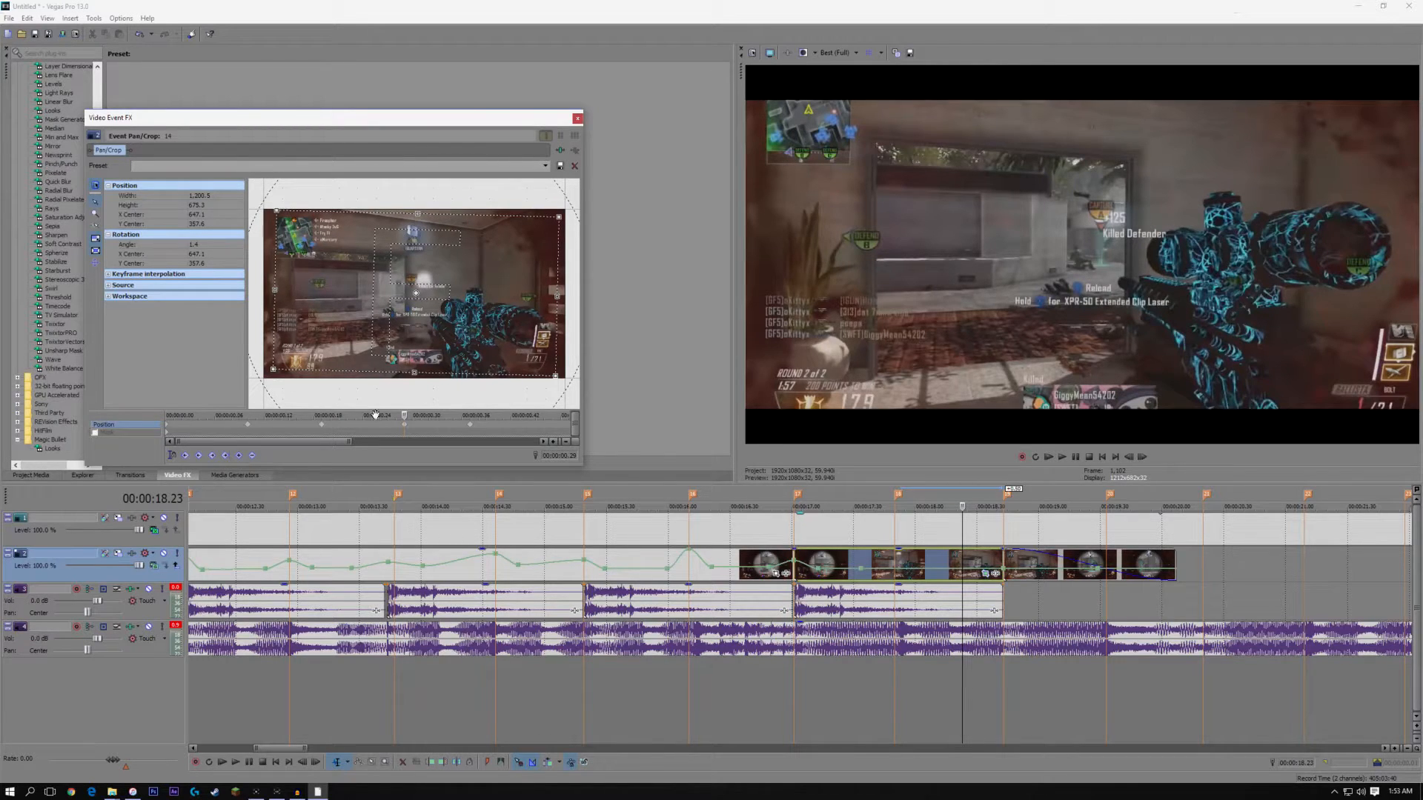
Delete the last pan/crop keyframe at 00:00:00.37
right_click(407, 428)
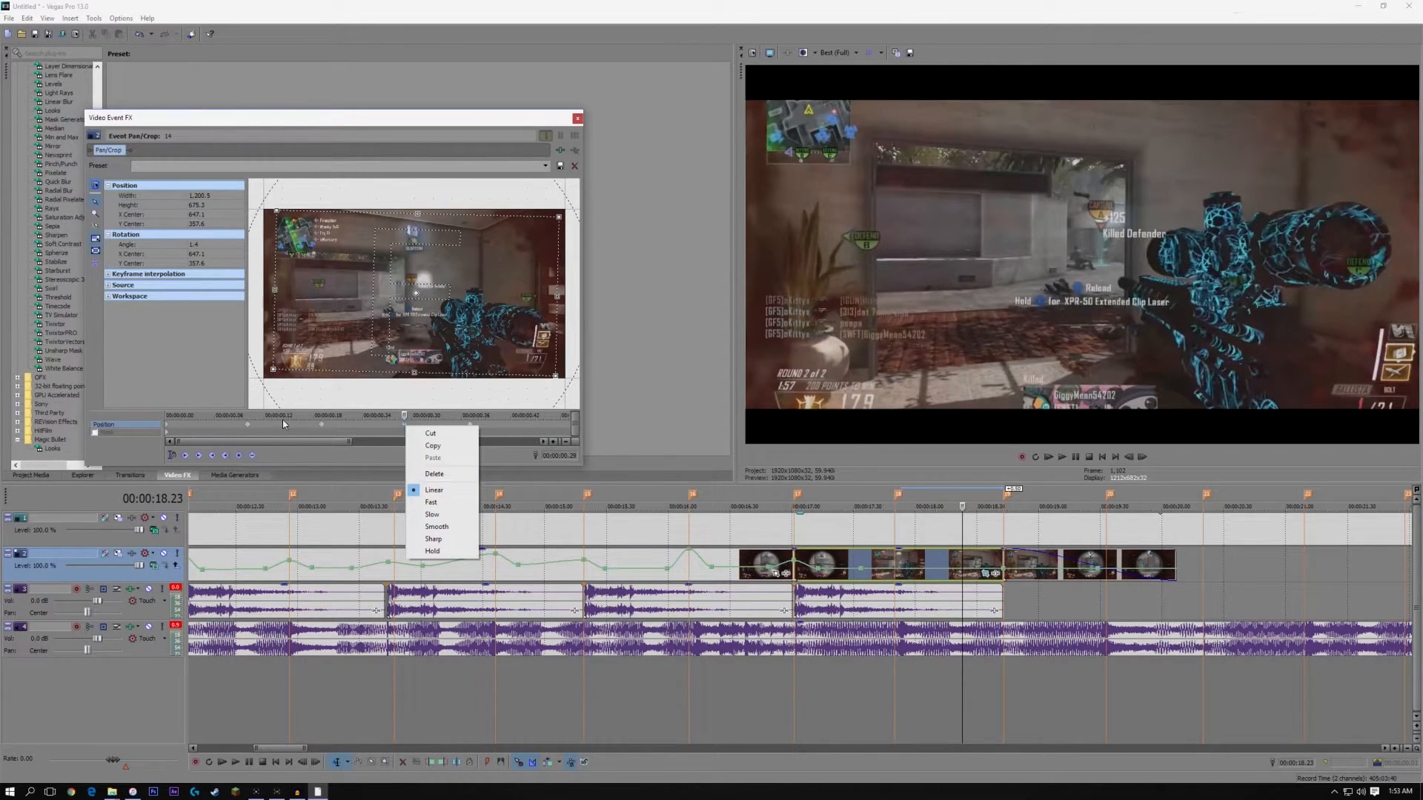
click(277, 423)
click(412, 422)
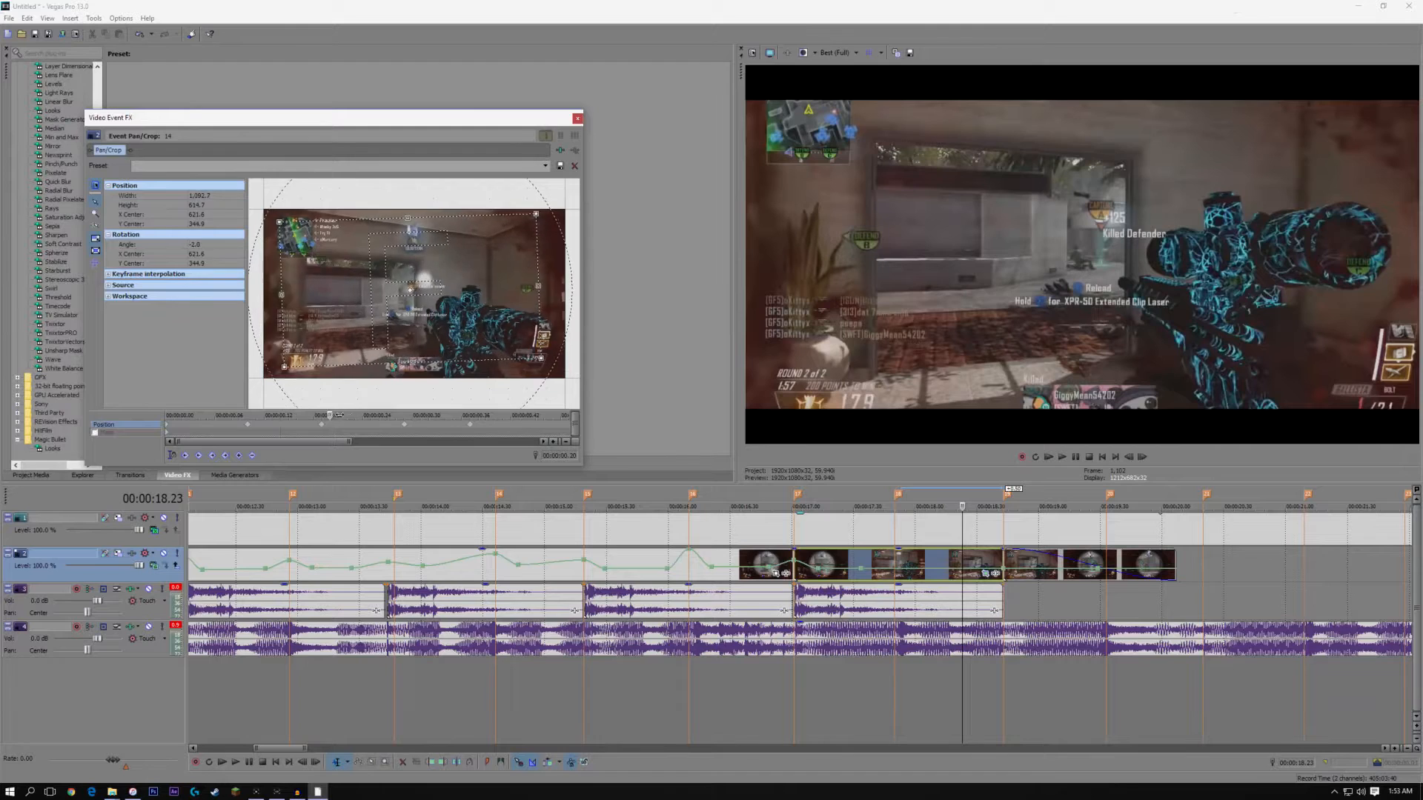
click(470, 424)
right_click(475, 428)
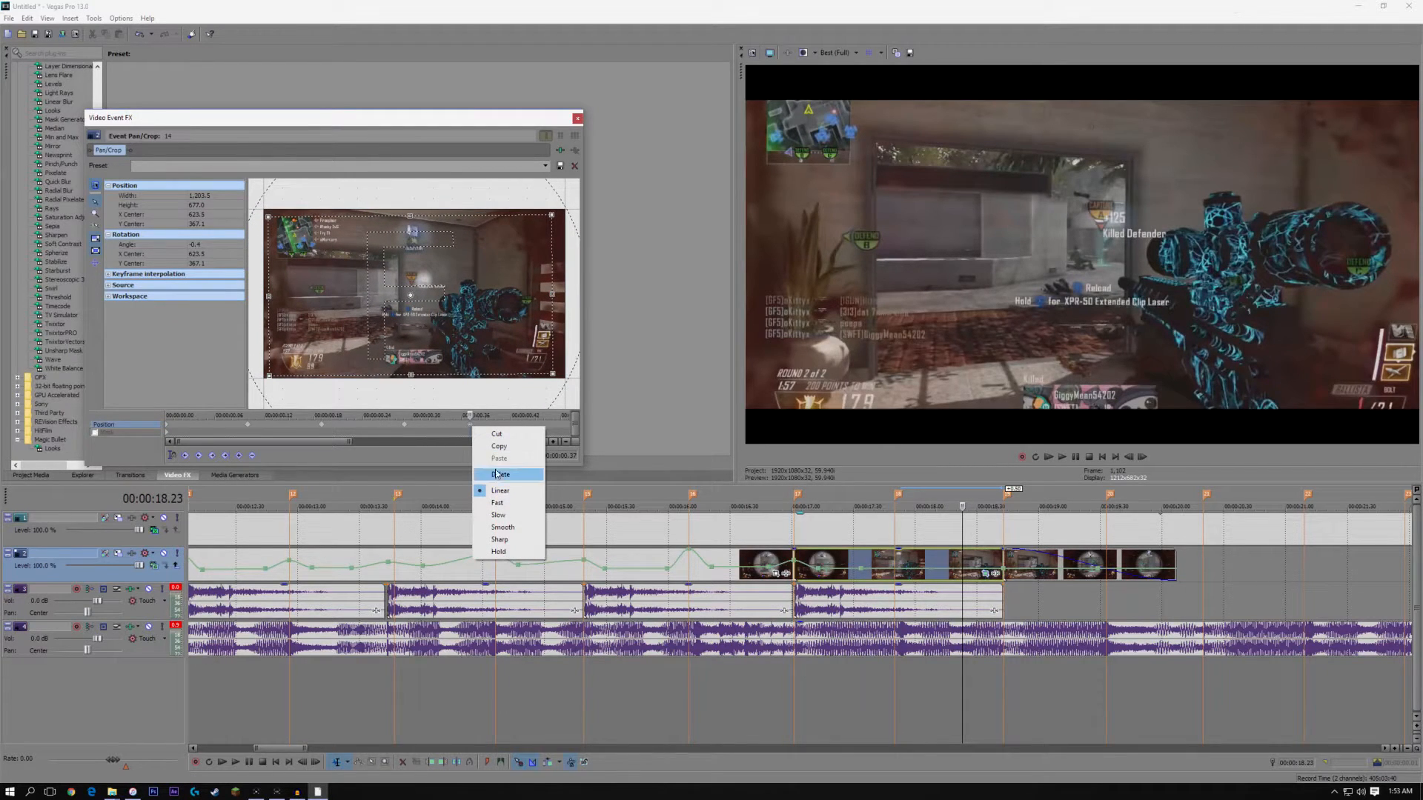
click(498, 480)
Fine-tune the frame at the 00:00:00.29 keyframe and tighten the 00:00:00.10 keyframe's frame to about 1,025 by 576
click(404, 420)
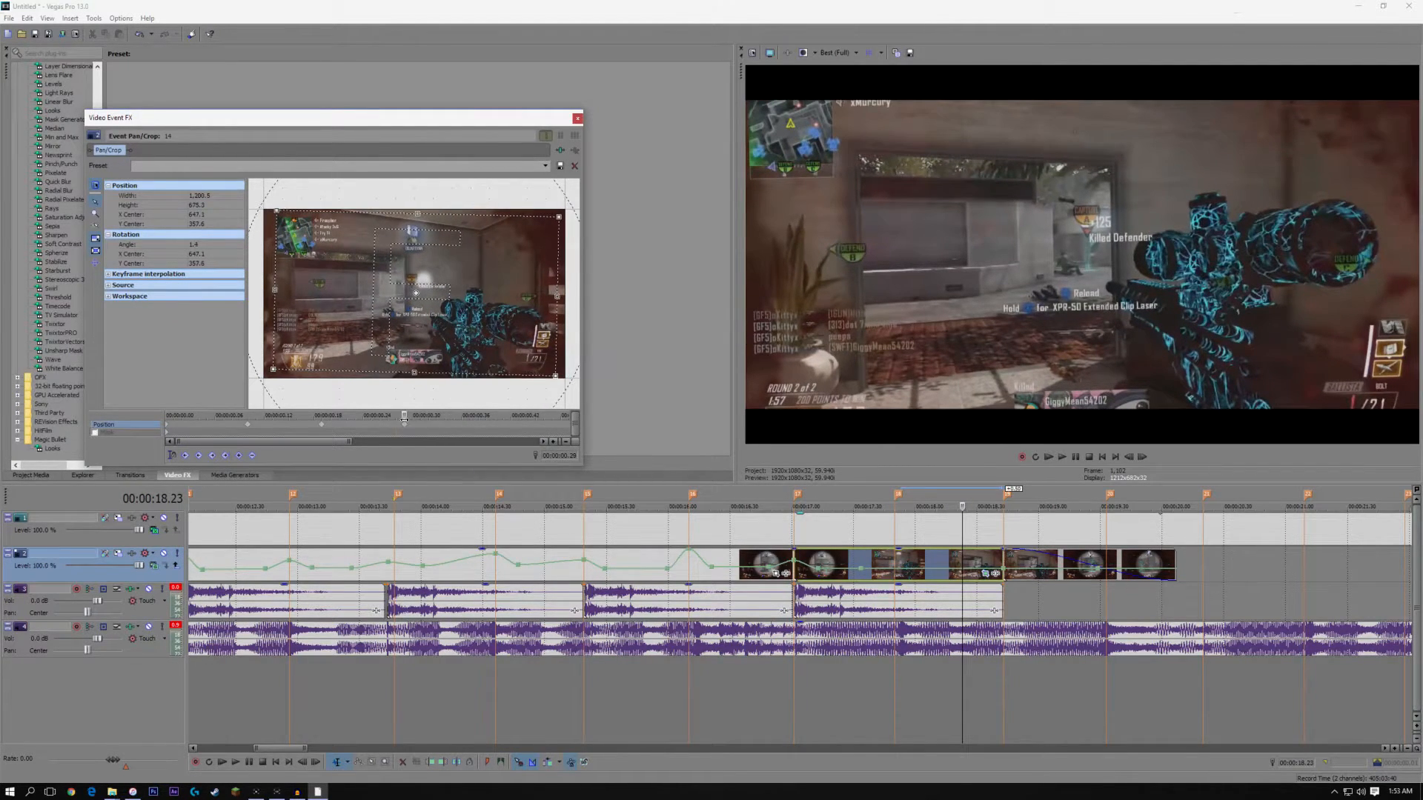
drag(273, 368, 271, 368)
drag(403, 415, 323, 415)
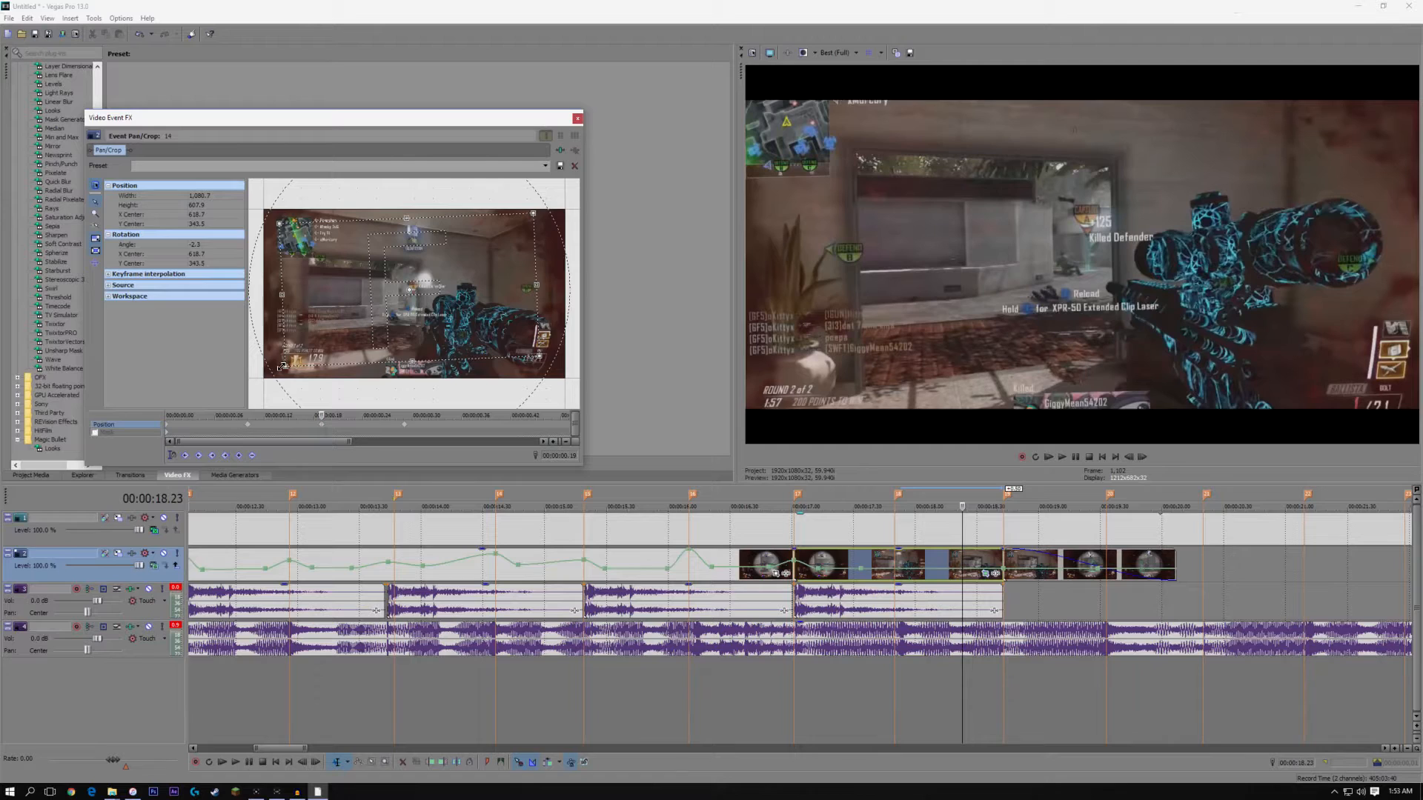
drag(321, 416, 248, 416)
drag(291, 353, 295, 351)
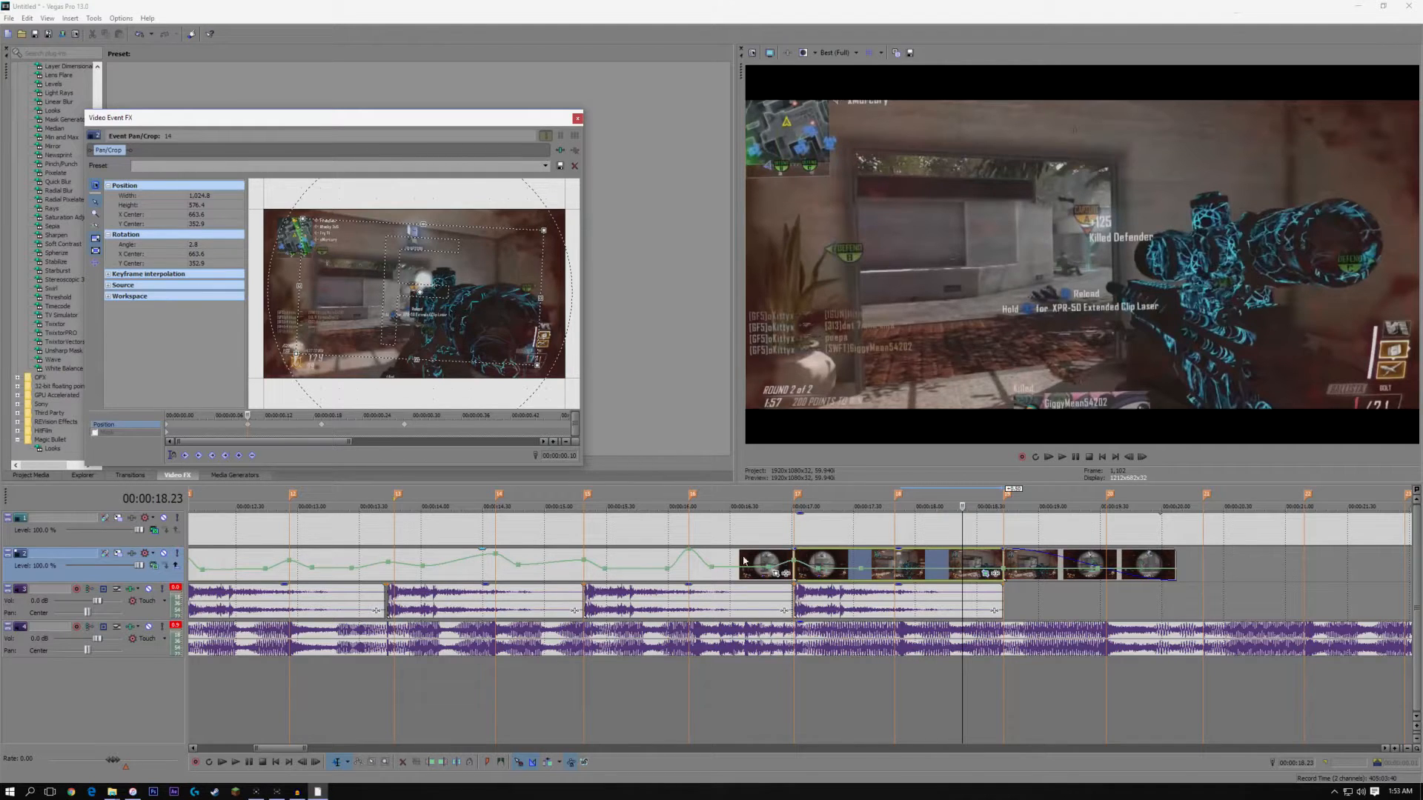
Play the clip section from 00:00:17.01 to check the screen shake
click(795, 554)
key(space)
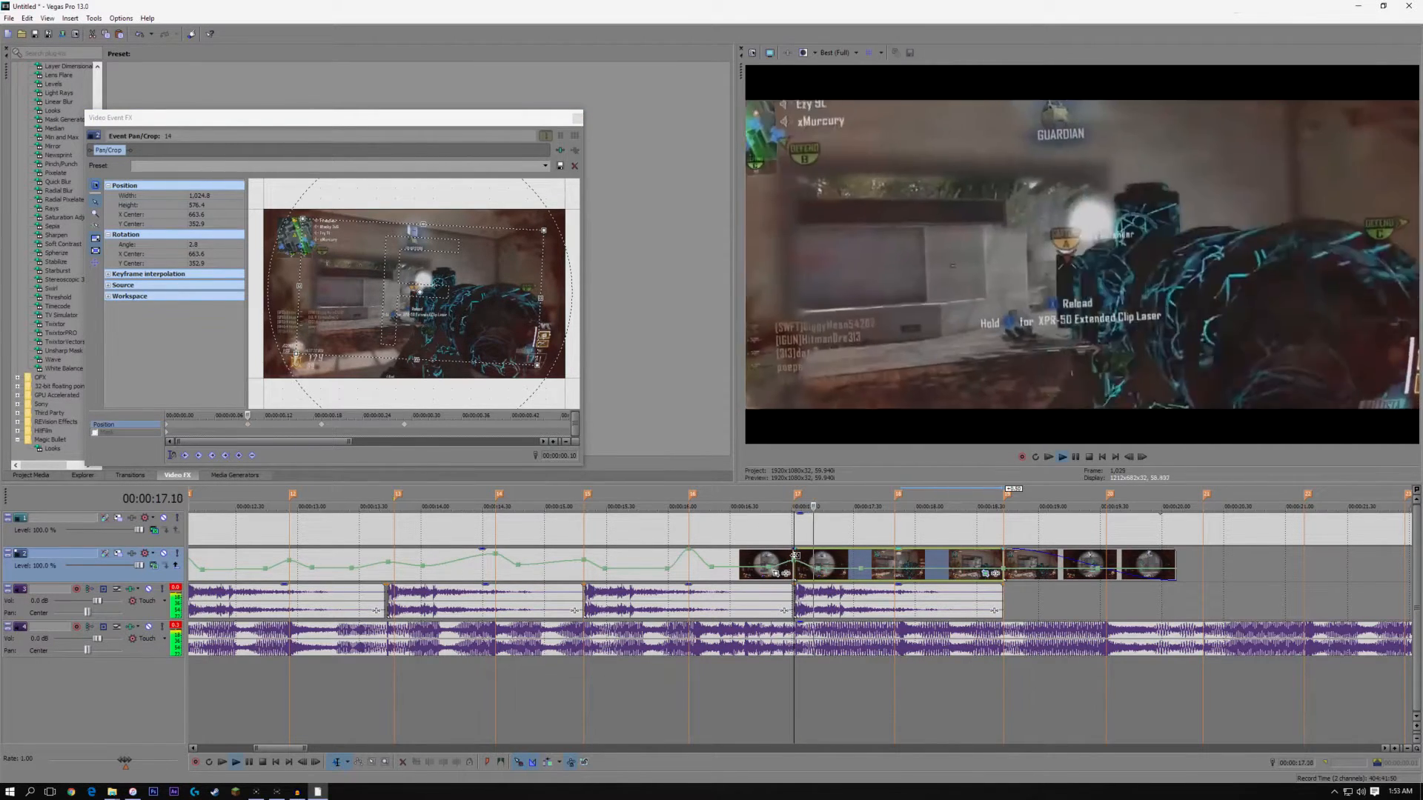
key(space)
key(space)
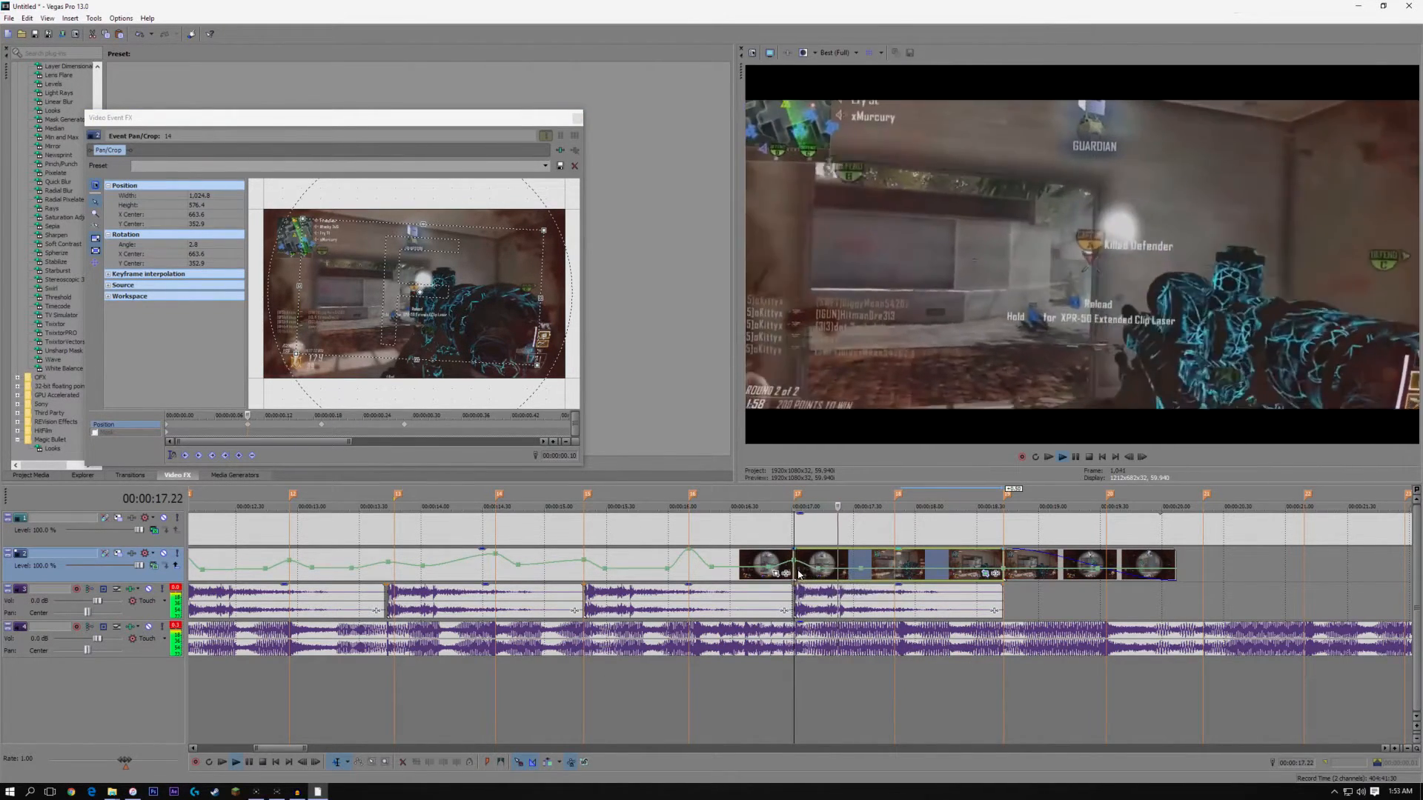
key(space)
Recenter the frames at keyframes 00:00:00.10 and 00:00:00.19 to about 617, 374 and 638, 341, and move the 00:00:00.29 keyframe to 00:00:00.40
click(290, 417)
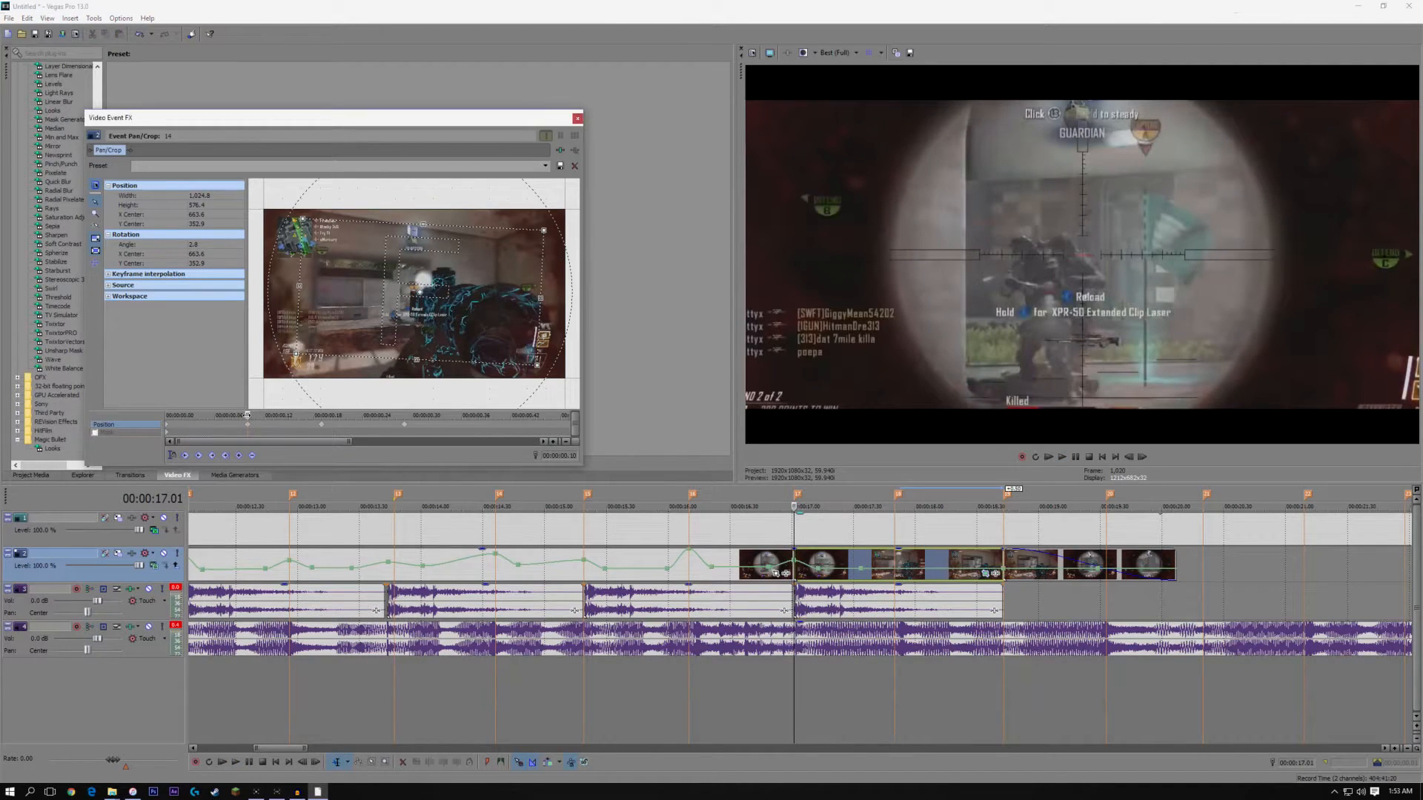
drag(291, 419, 251, 416)
drag(374, 300, 363, 304)
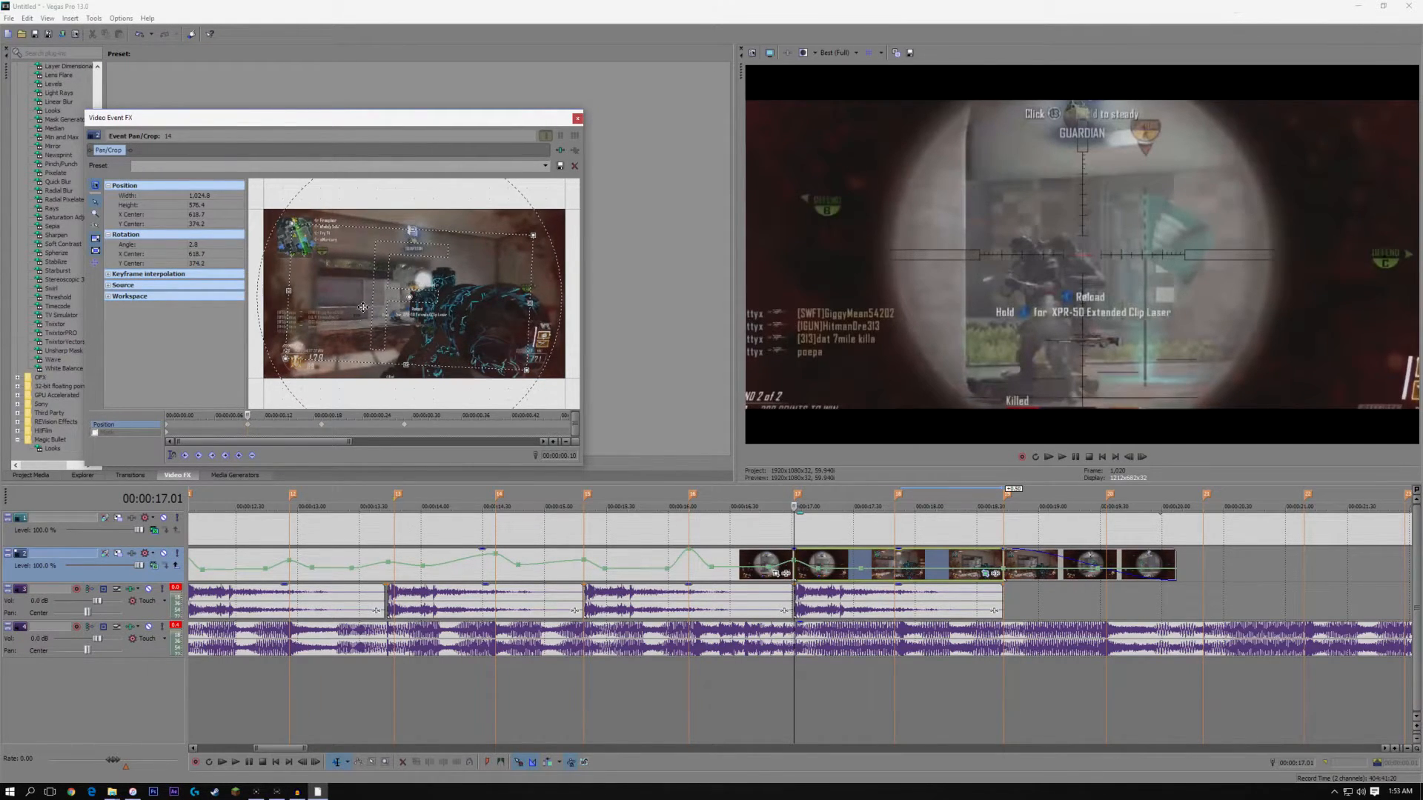
drag(252, 415, 492, 429)
Preview the readjusted shake from the 00:00:17.01 beat marker
click(792, 569)
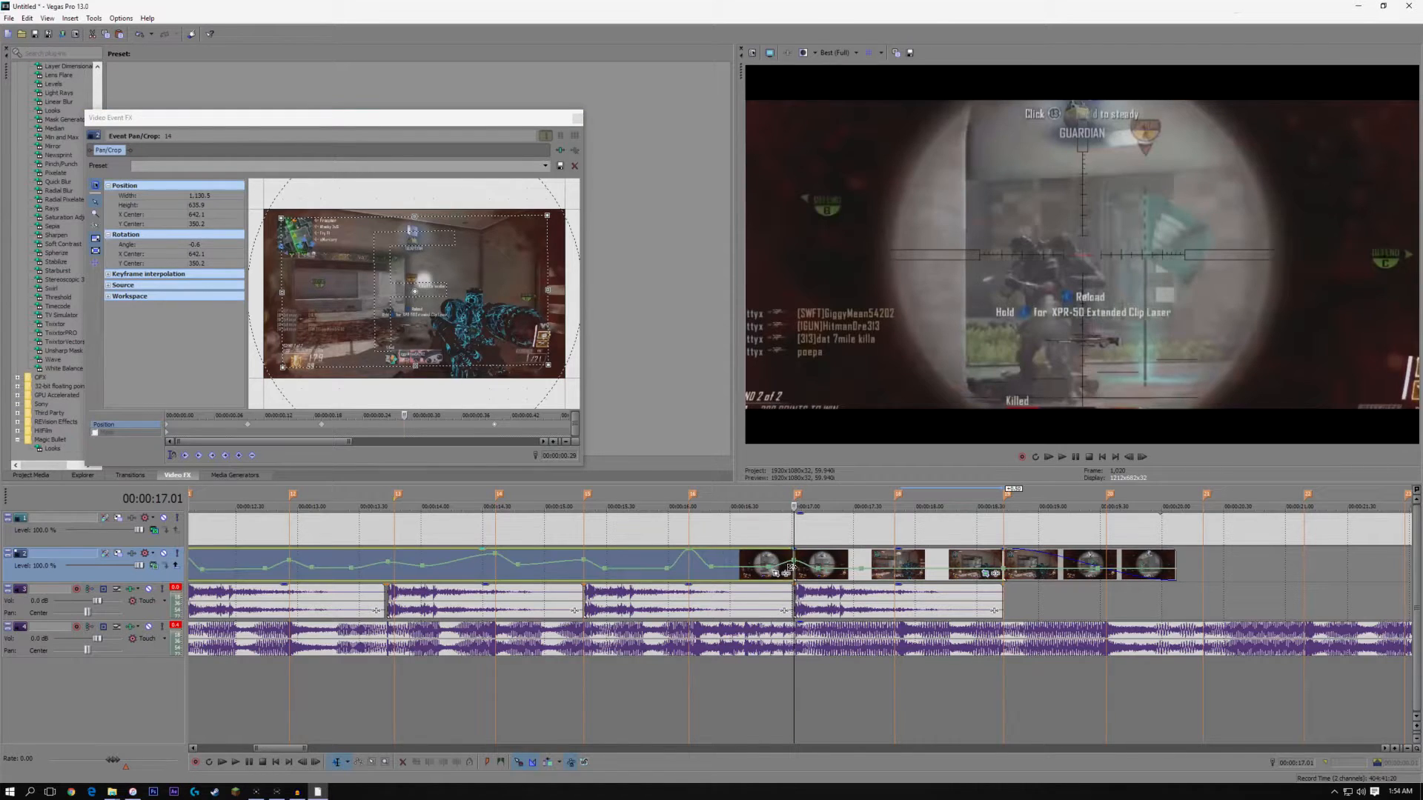
key(space)
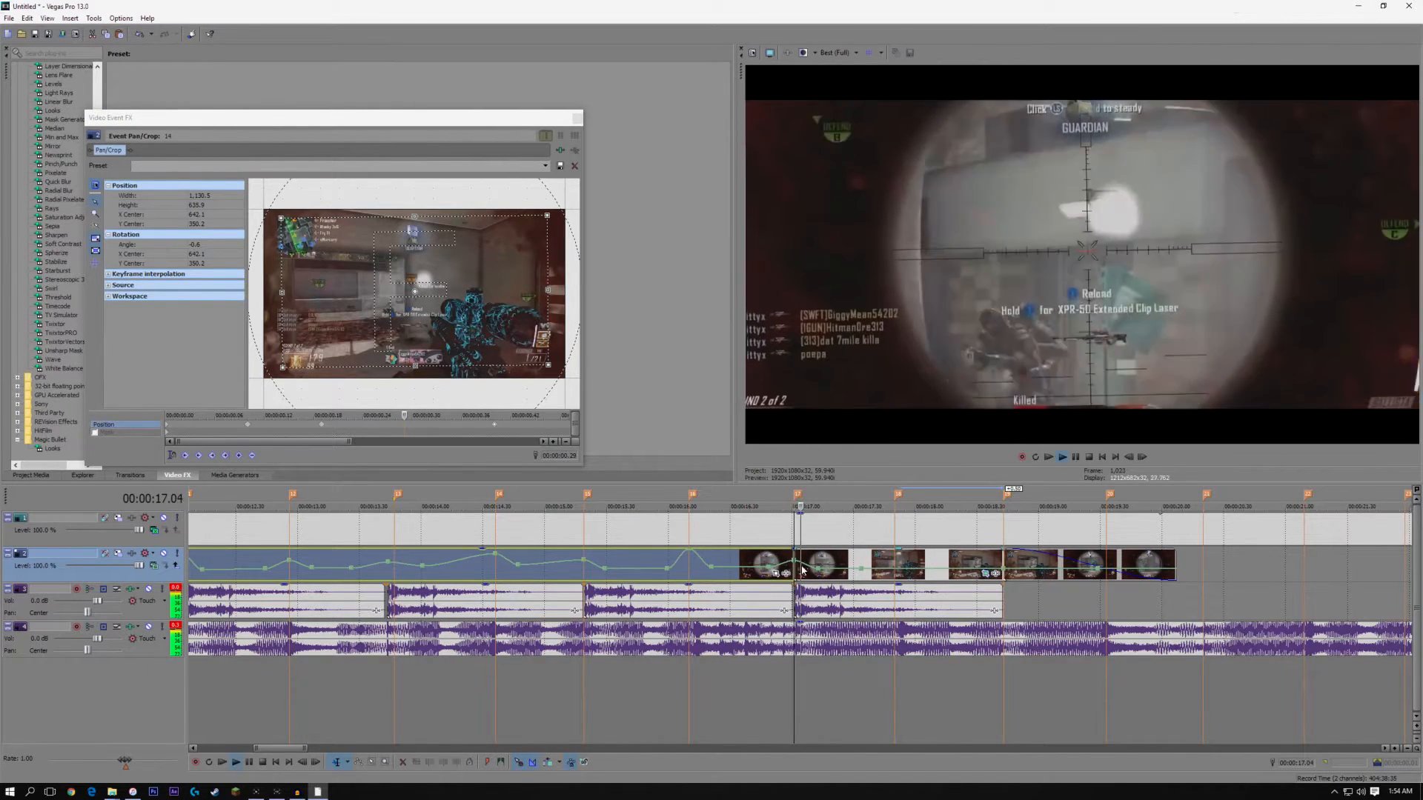
key(space)
Restore the default 1,280 by 720 frame at the 00:00:00.40 pan/crop keyframe
click(494, 415)
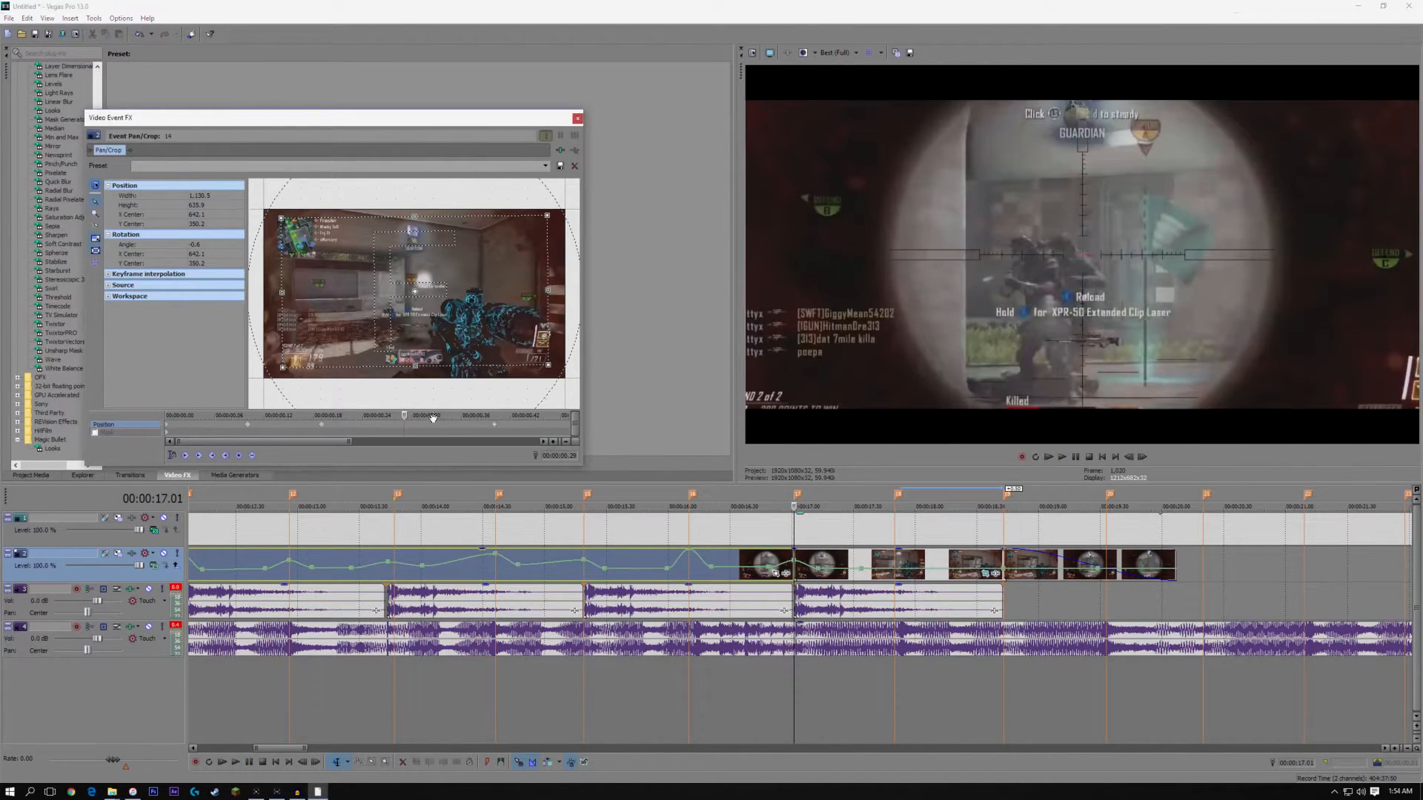
right_click(439, 304)
click(475, 312)
click(803, 581)
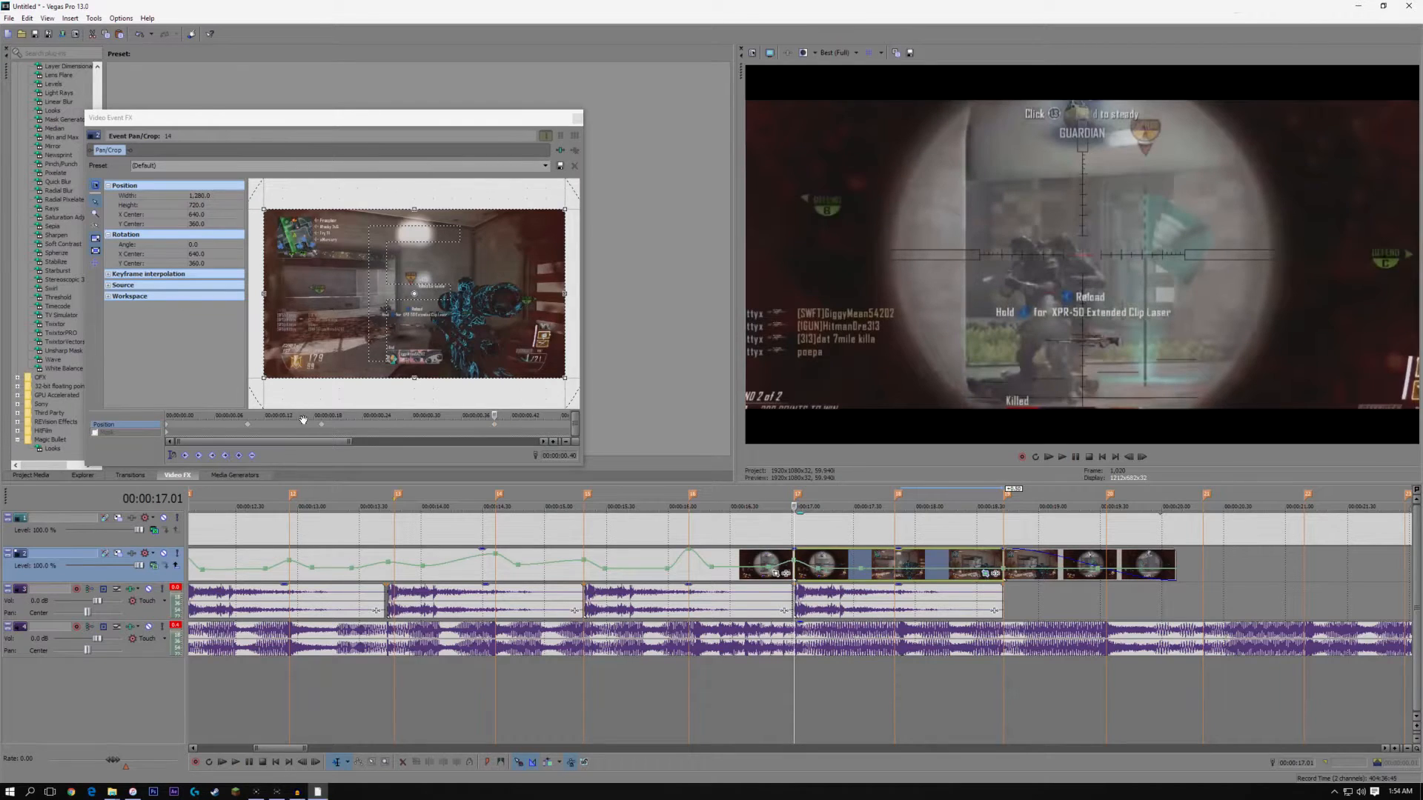
Straighten the 00:00:00.10 keyframe's frame to nearly level and set the 00:00:00.19 keyframe's rotation to about -1.4 degrees
click(249, 423)
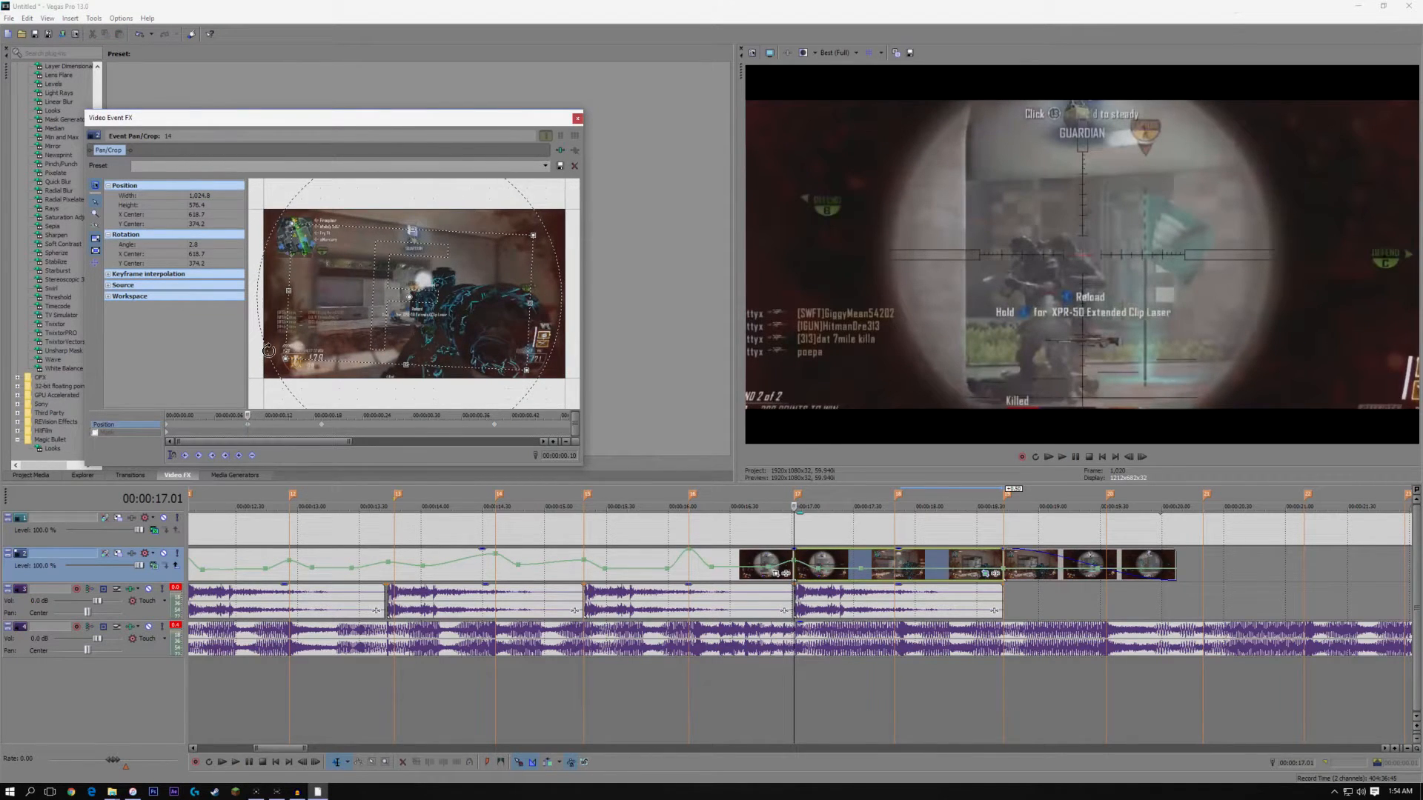
drag(273, 355, 272, 360)
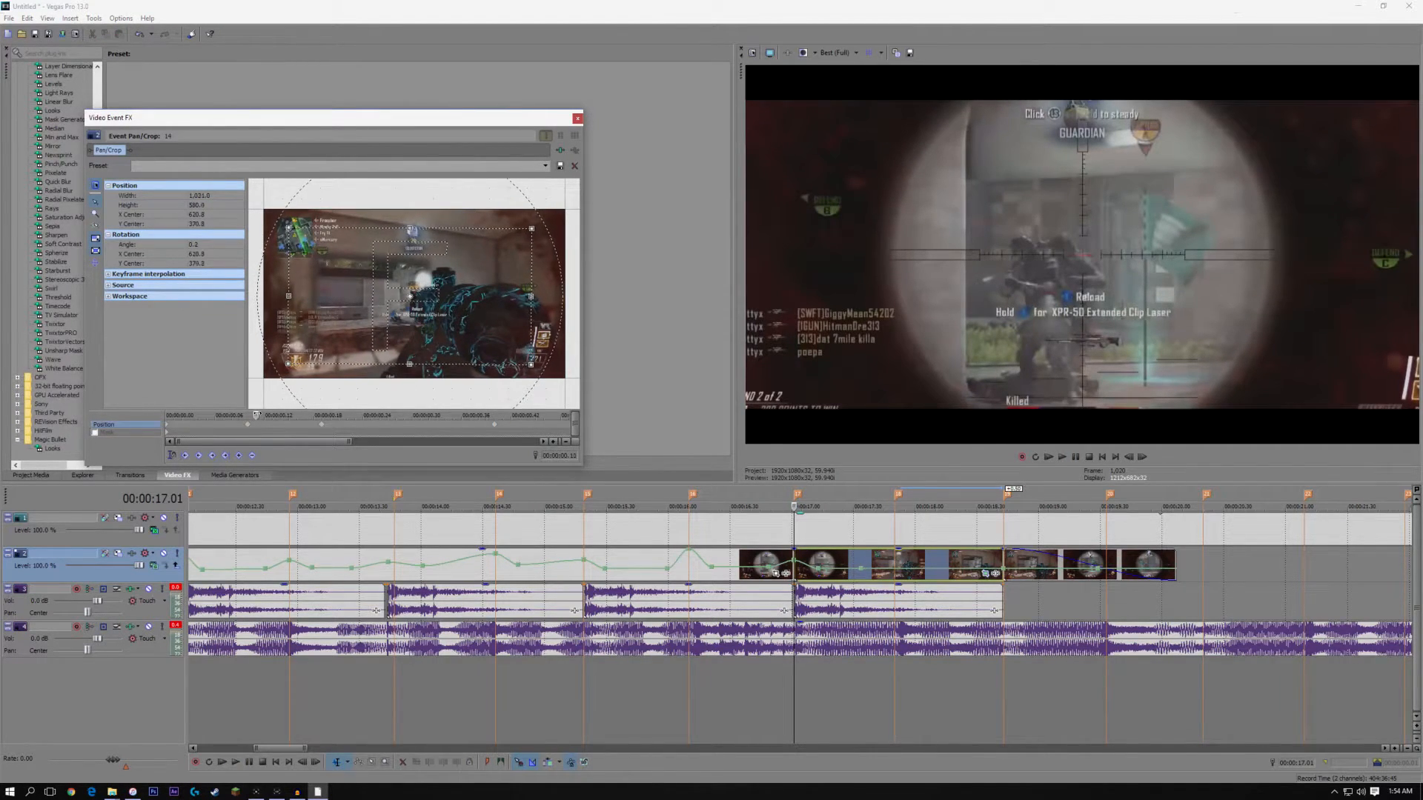
click(321, 424)
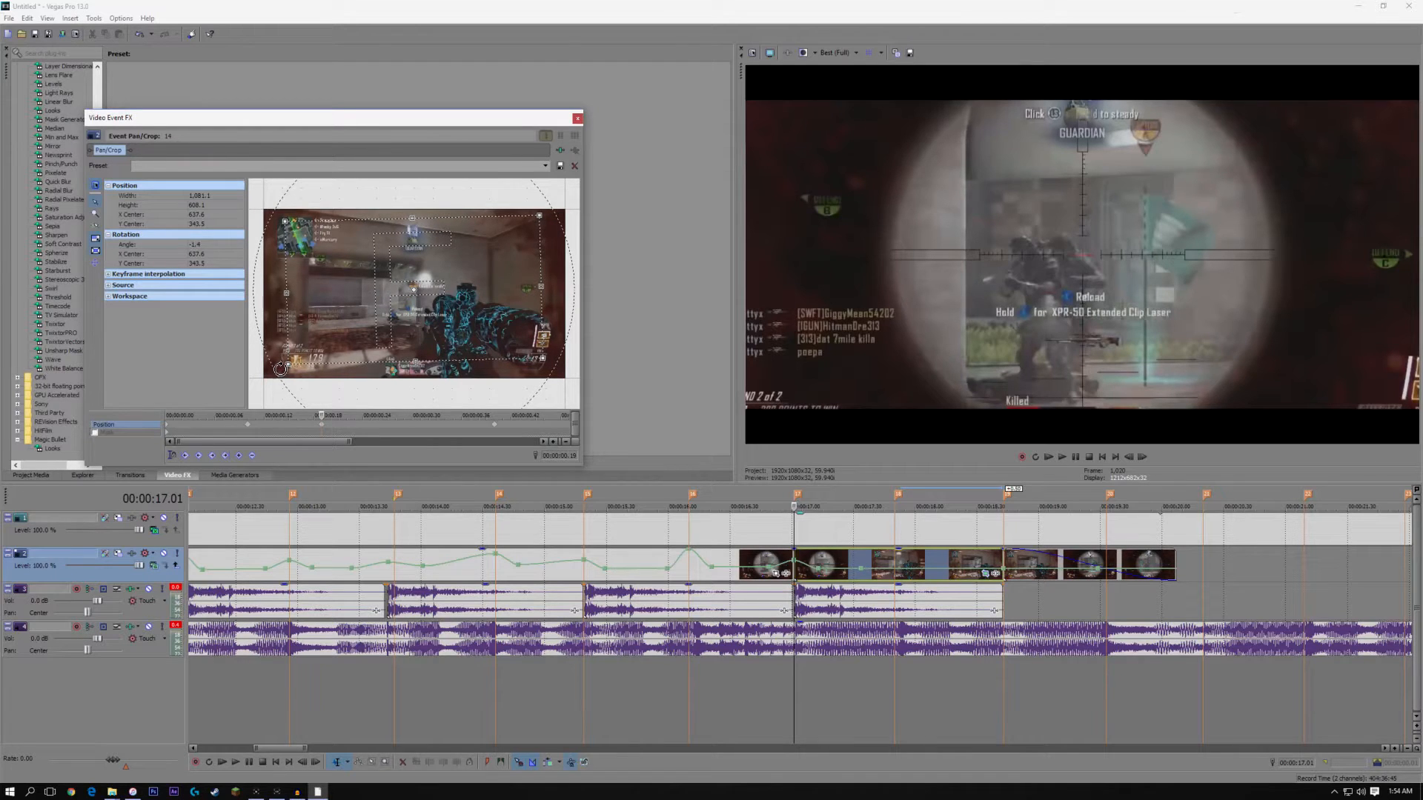
Replay the shaken clip section from 00:00:17.01
click(794, 568)
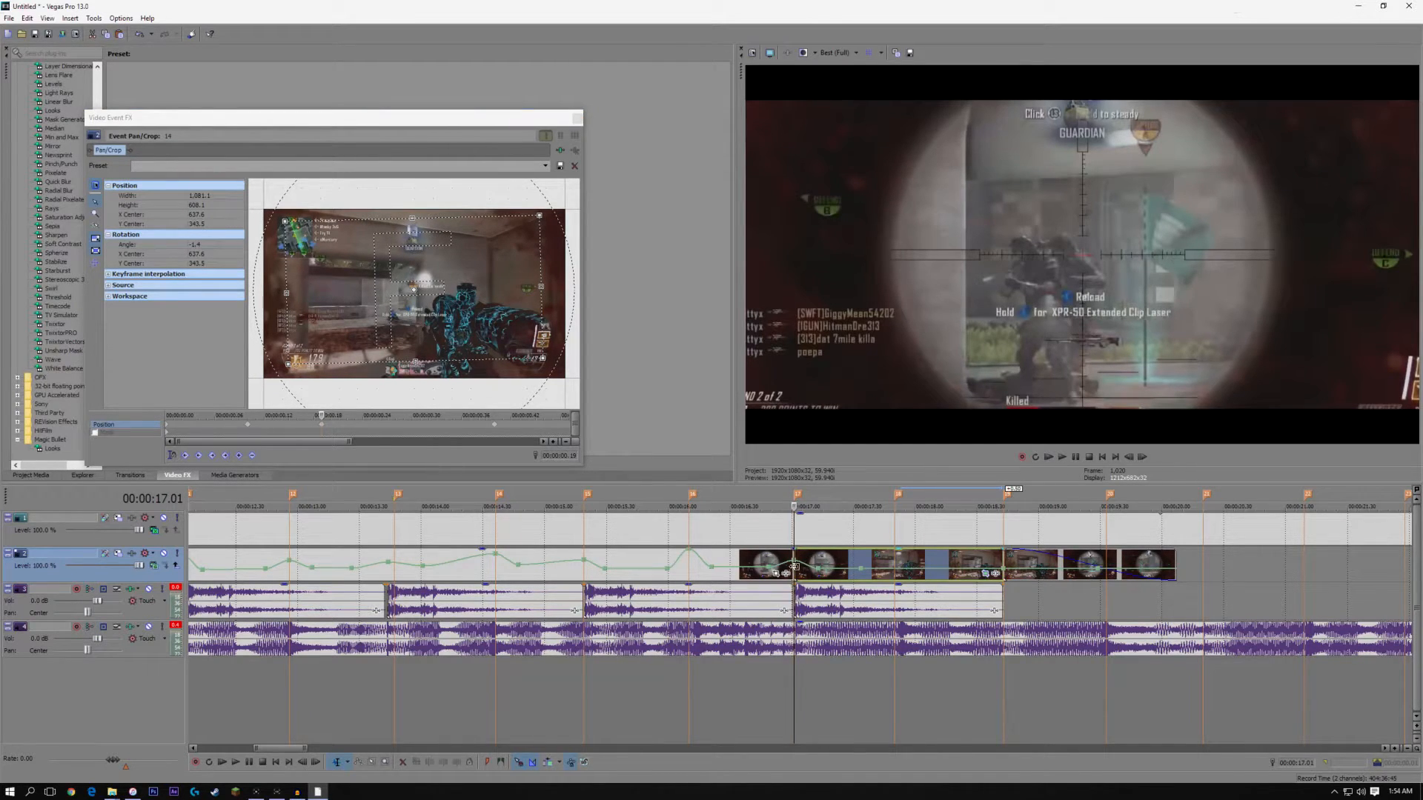
key(space)
key(space)
key(space)
key(space)
Restore the default 1,280 by 720 frame at the 00:00:00.10 and 00:00:00.19 pan/crop keyframes
click(271, 416)
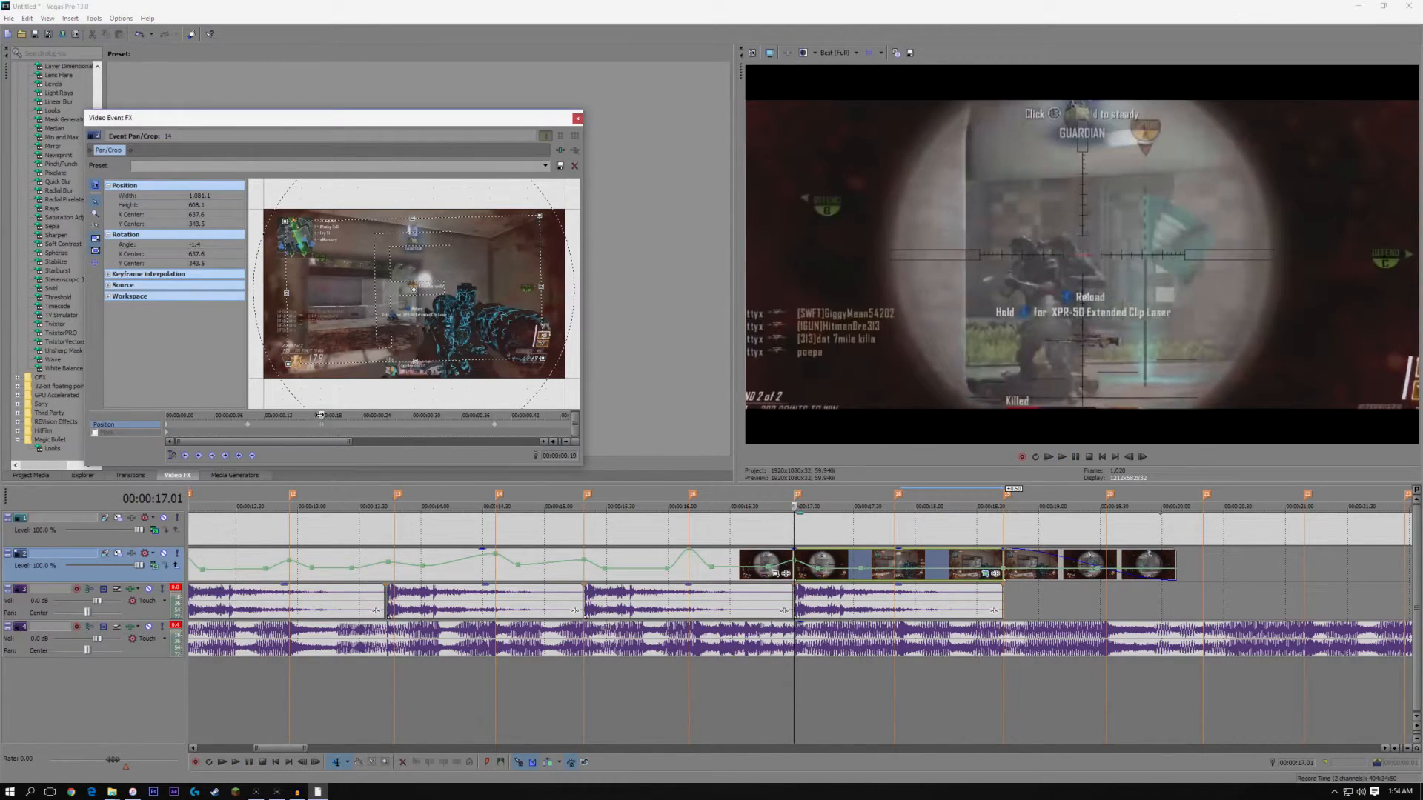
drag(272, 416, 249, 416)
click(248, 425)
right_click(336, 322)
click(356, 329)
click(320, 415)
right_click(341, 307)
click(361, 313)
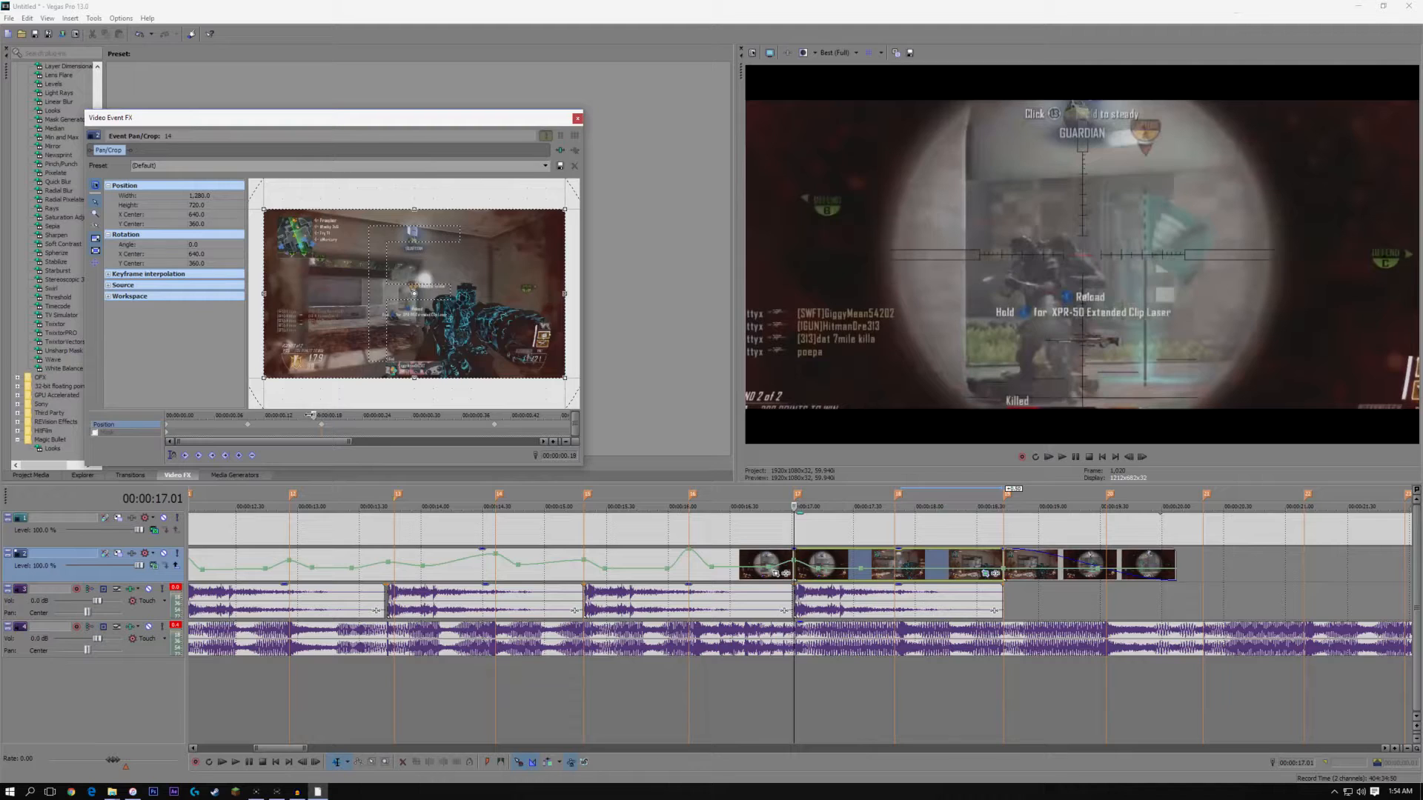
Shrink the pan/crop frame to about 1,053 by 592 at the 00:00:00.10 keyframe and about 963 by 542 at 00:00:00.19
drag(314, 416, 248, 416)
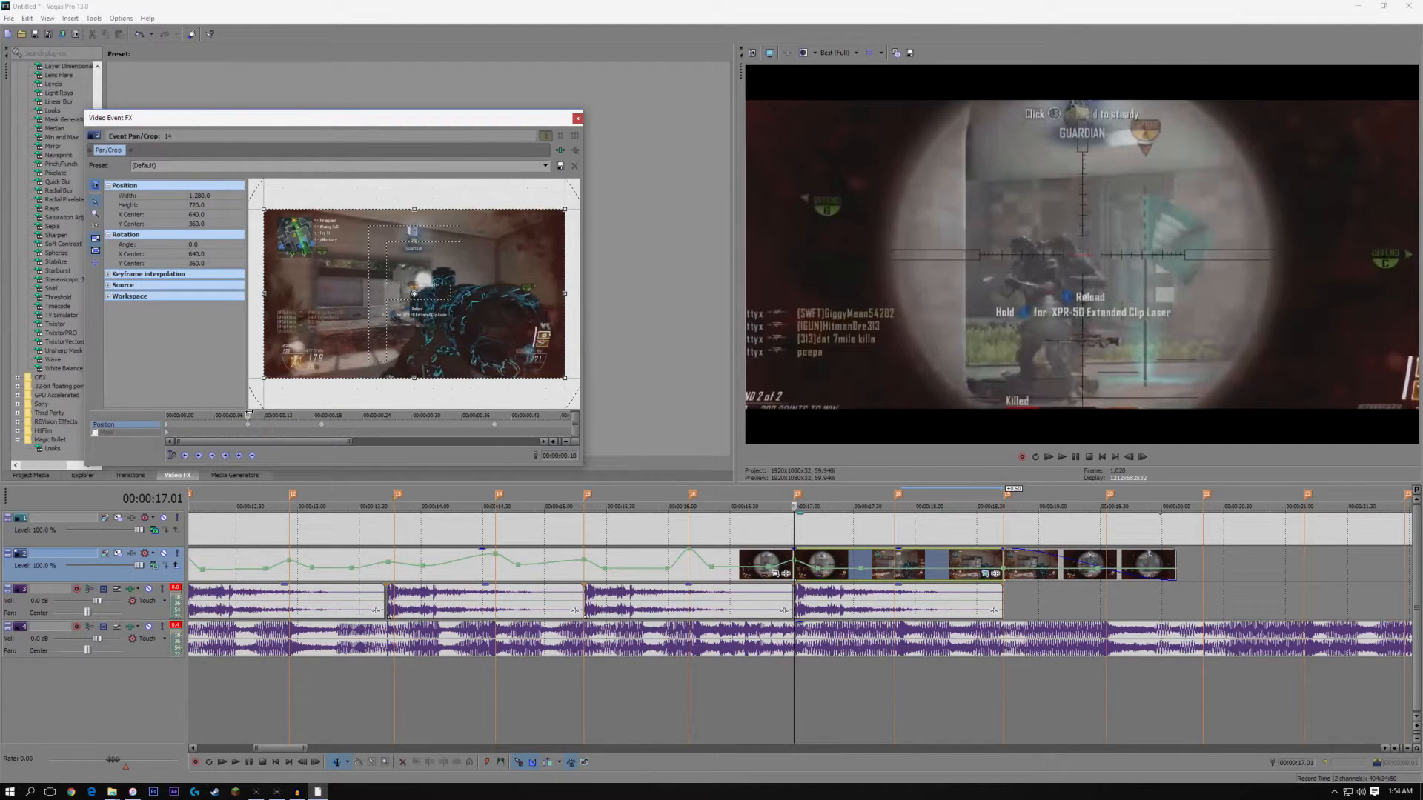
drag(263, 376, 282, 367)
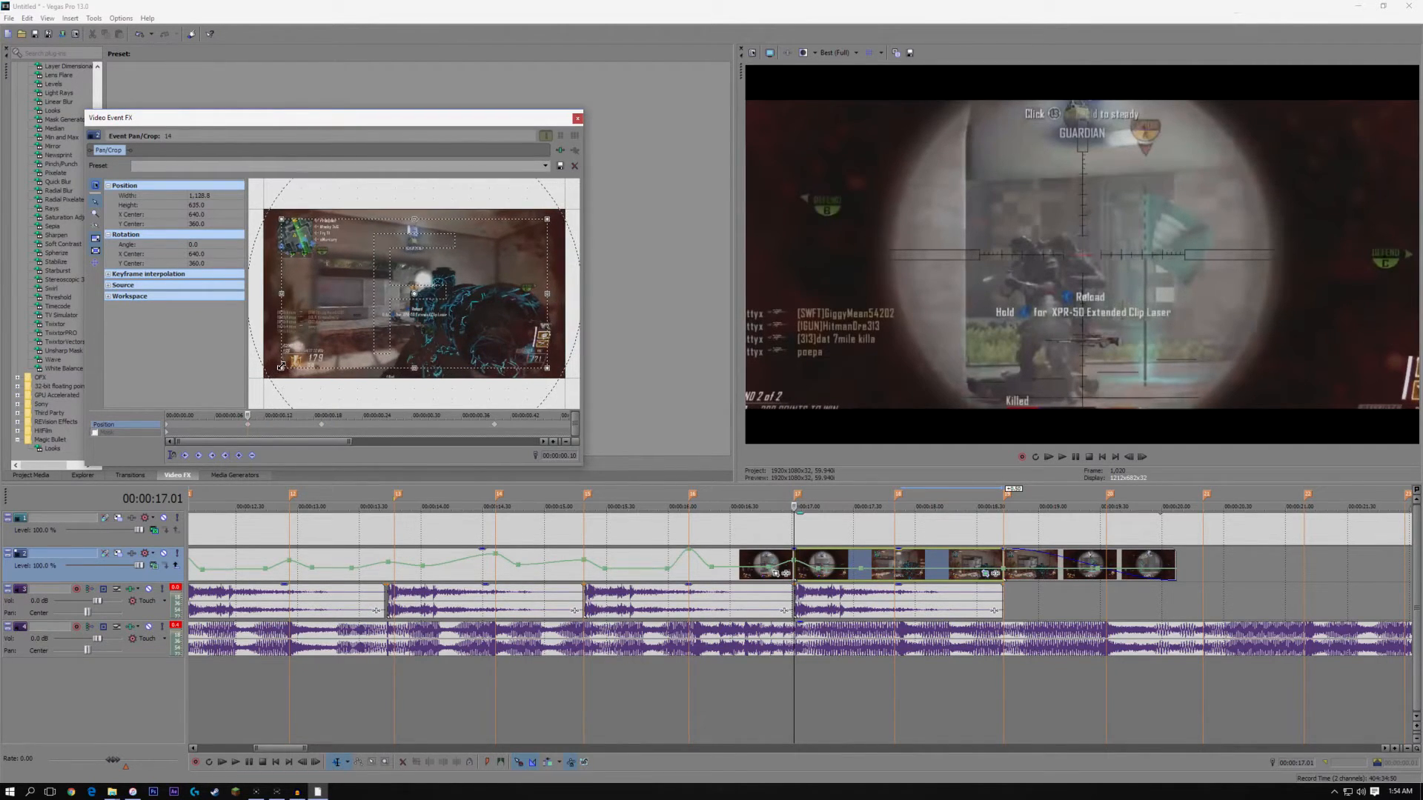
drag(251, 414, 300, 358)
drag(323, 415, 247, 421)
mouse_move(283, 367)
mouse_down()
mouse_move(306, 361)
mouse_move(288, 366)
mouse_up()
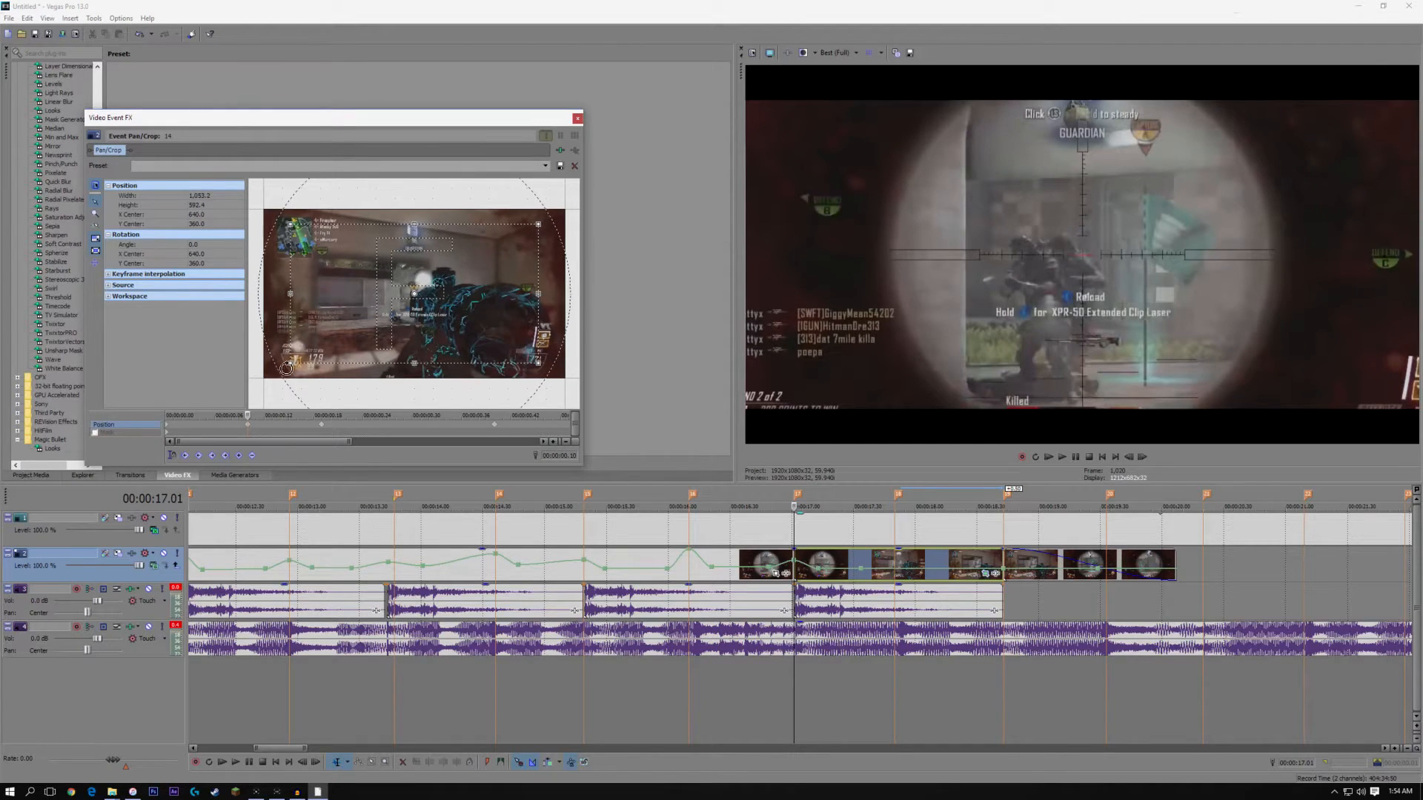
Enlarge the 00:00:00.19 keyframe's frame to about 1,157 by 651 with a 0.4 degree rotation and replay the shake from 00:00:17.01
drag(247, 415, 322, 415)
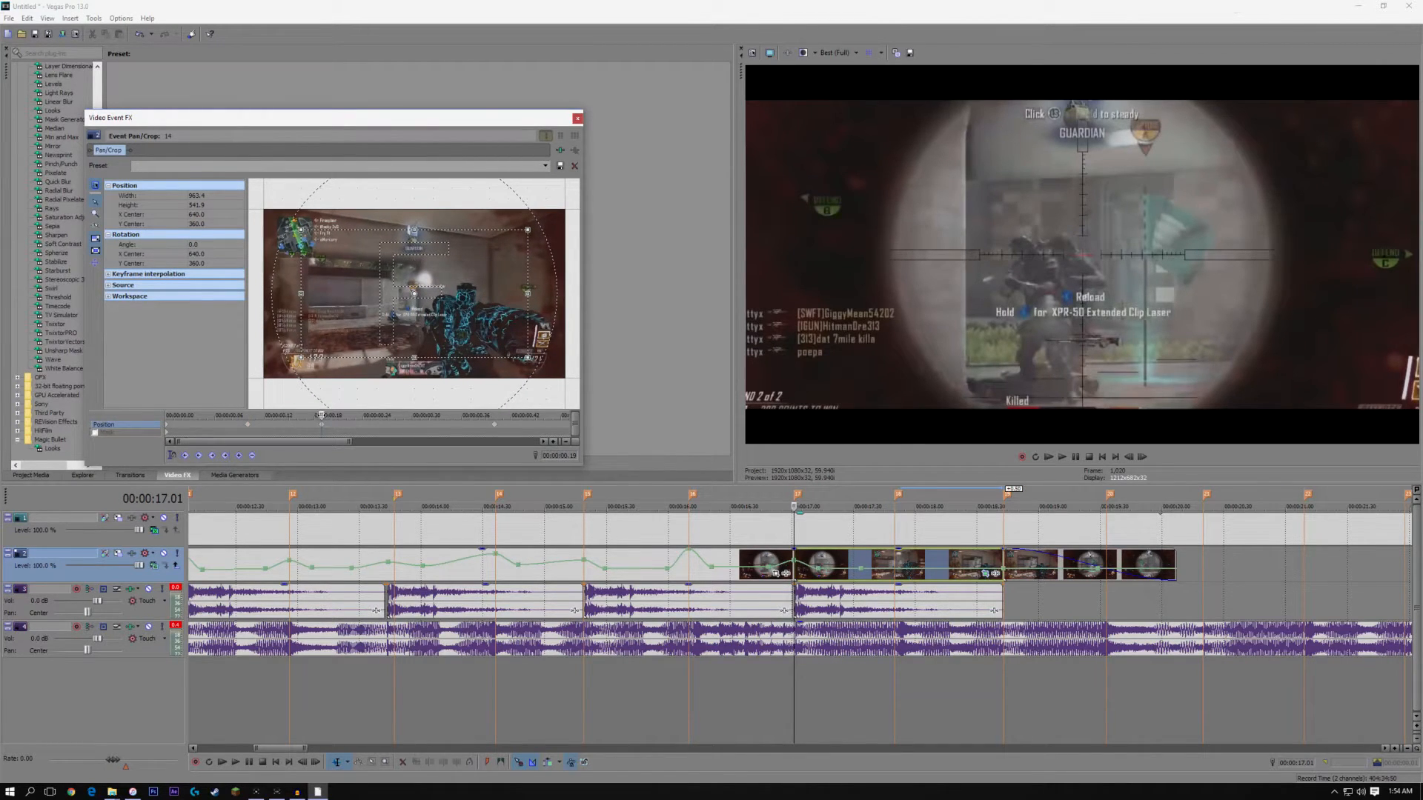
drag(301, 359, 247, 419)
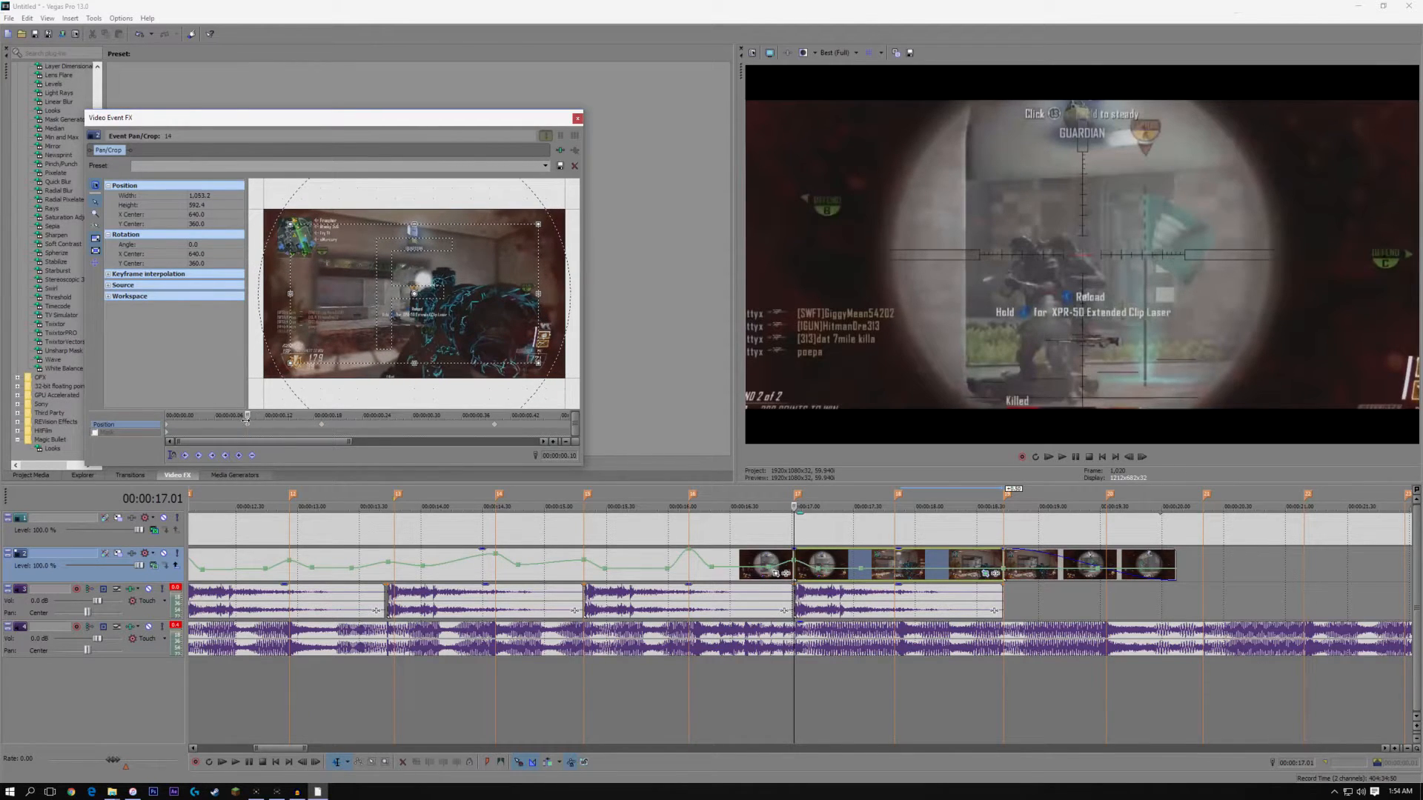
mouse_move(277, 364)
mouse_down()
mouse_move(293, 414)
mouse_move(320, 415)
mouse_move(268, 378)
mouse_up()
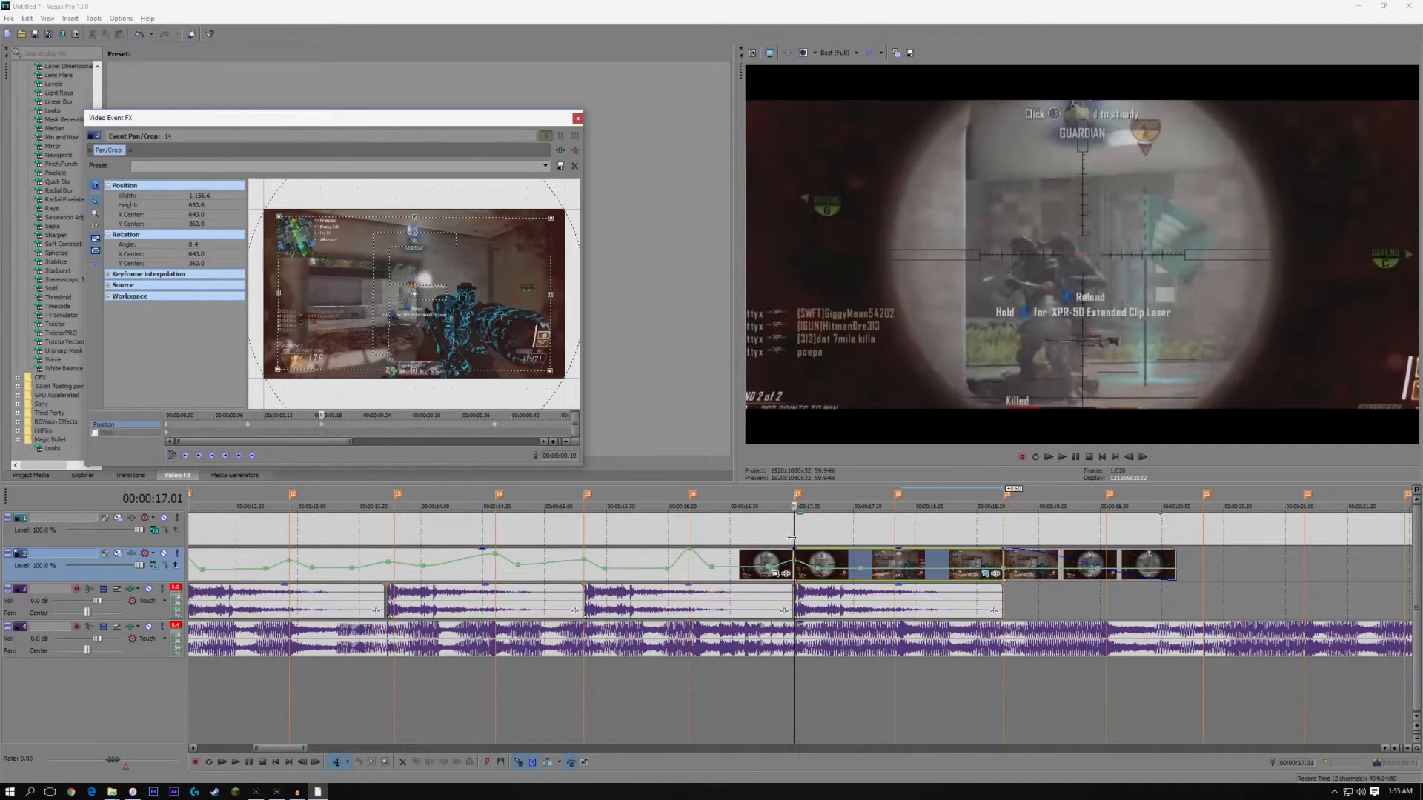
click(797, 565)
key(space)
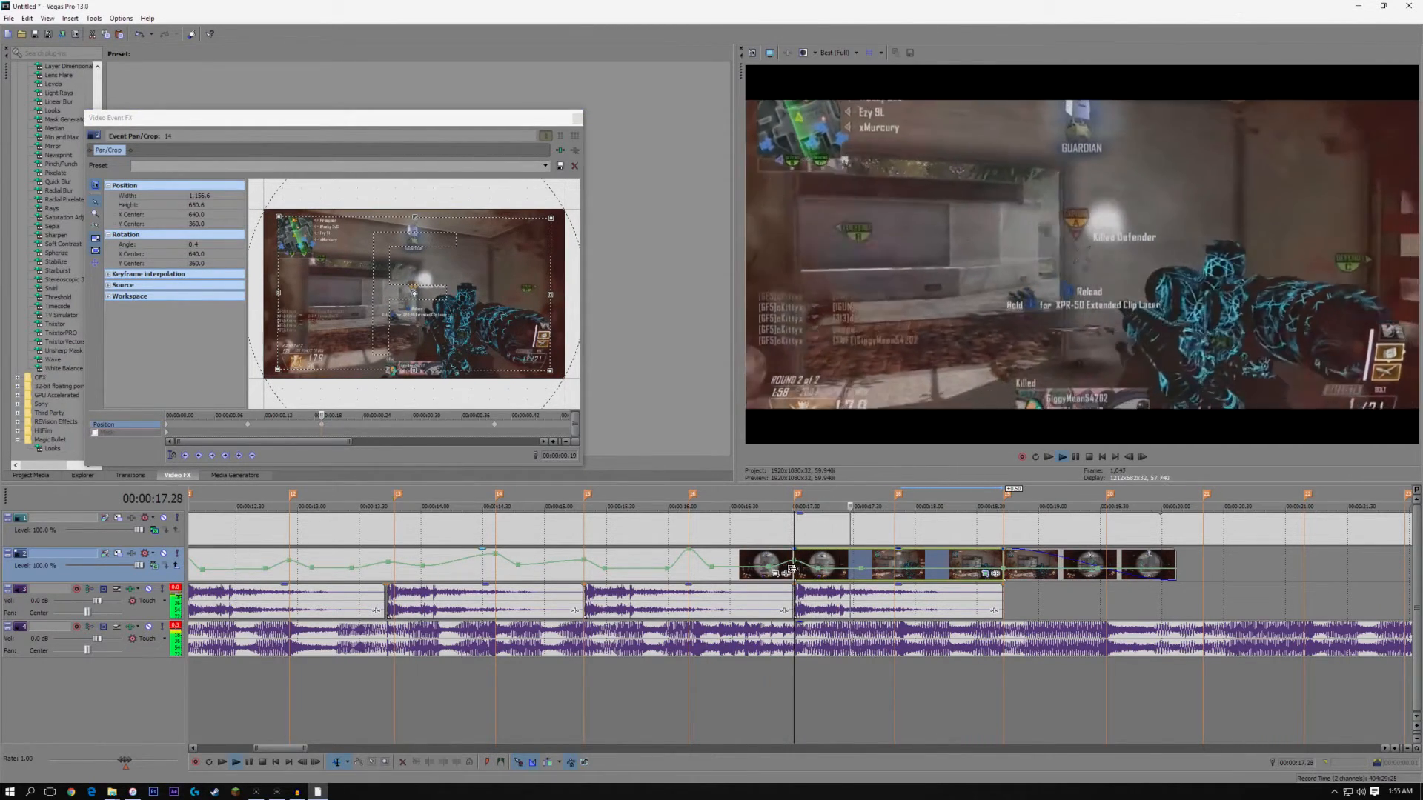
Add a pan/crop keyframe at 00:00:00.27 with a frame about 674 high rotated -0.3 degrees, and replay the shake
click(322, 415)
drag(322, 415, 385, 419)
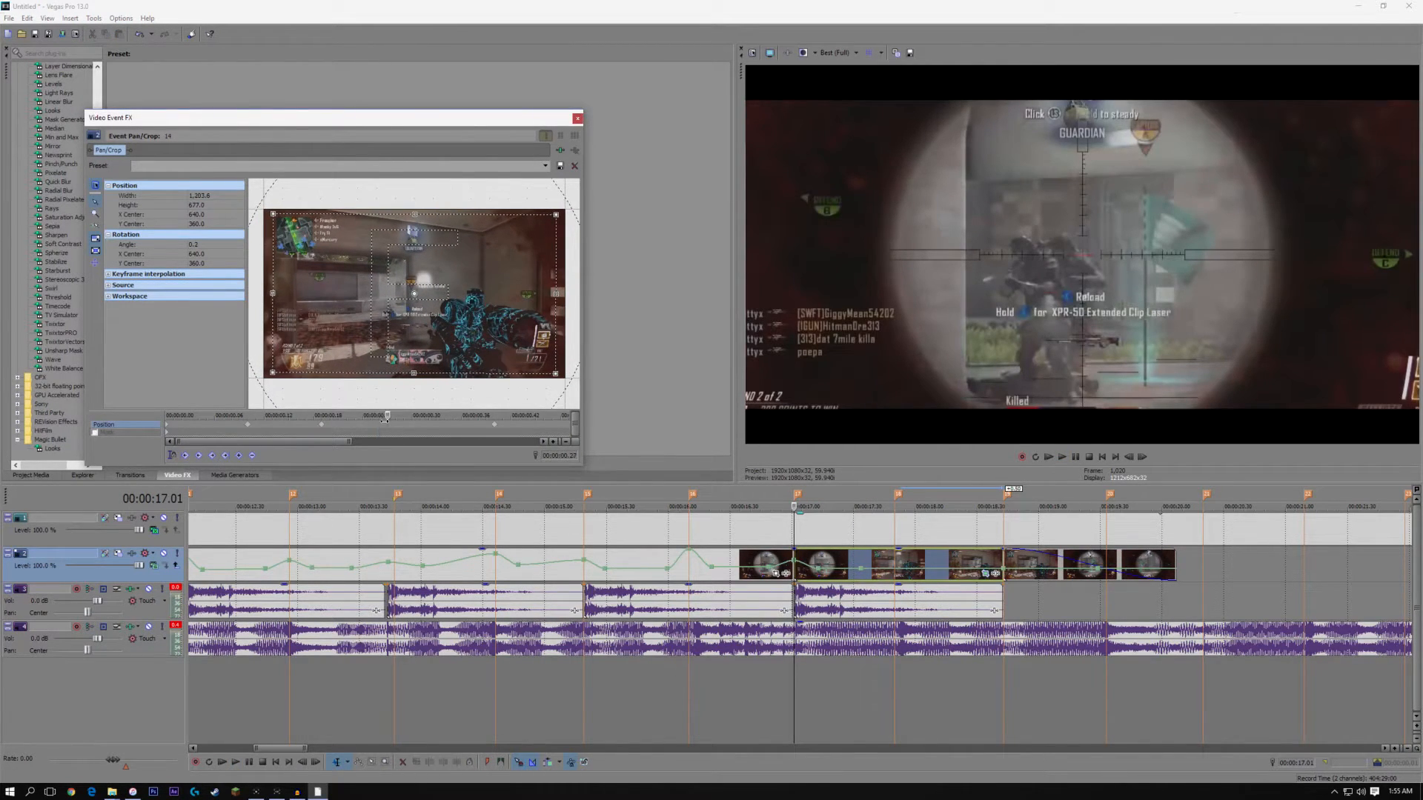
click(239, 456)
drag(269, 372, 271, 374)
mouse_move(386, 415)
mouse_down()
mouse_move(245, 421)
mouse_move(380, 424)
mouse_up()
drag(263, 375, 264, 377)
click(792, 565)
key(space)
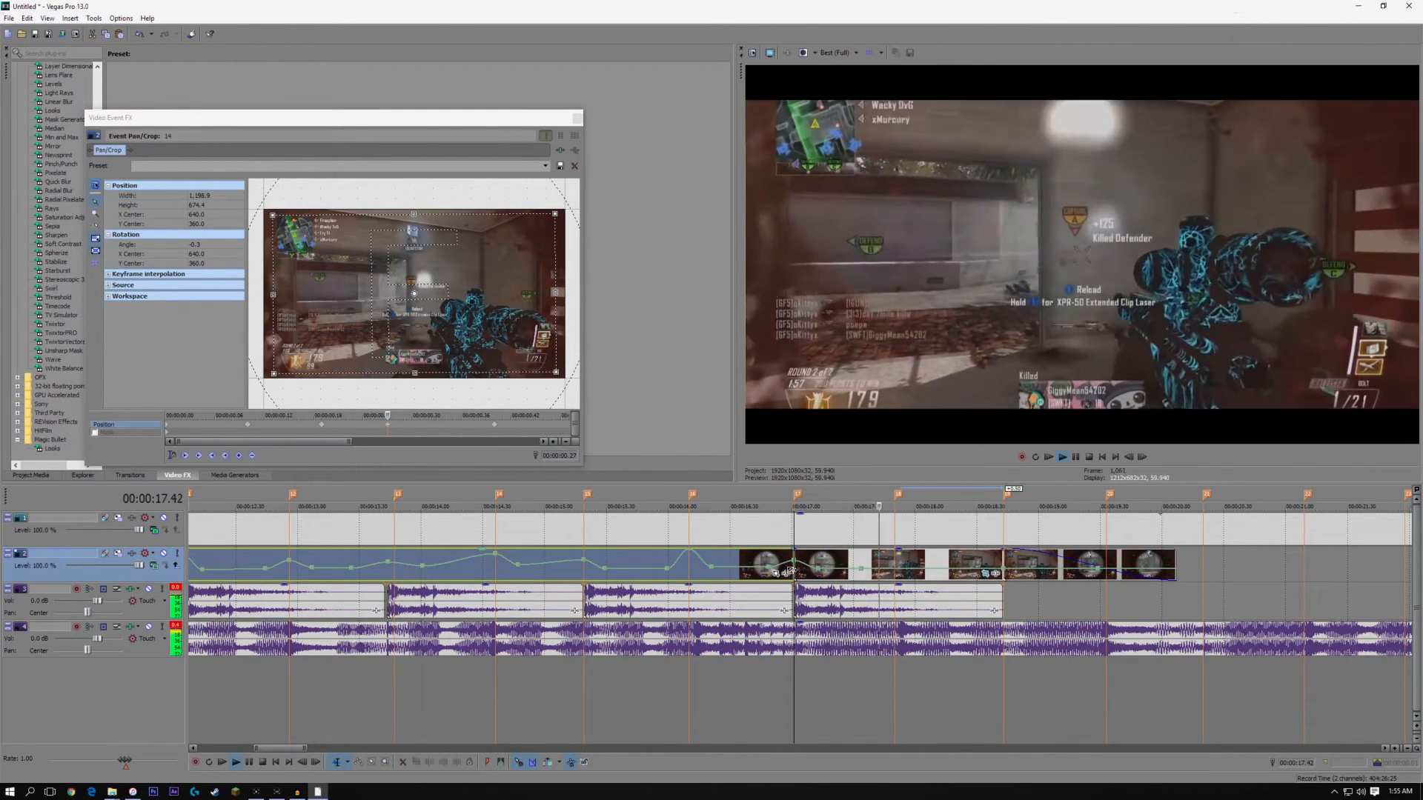
key(space)
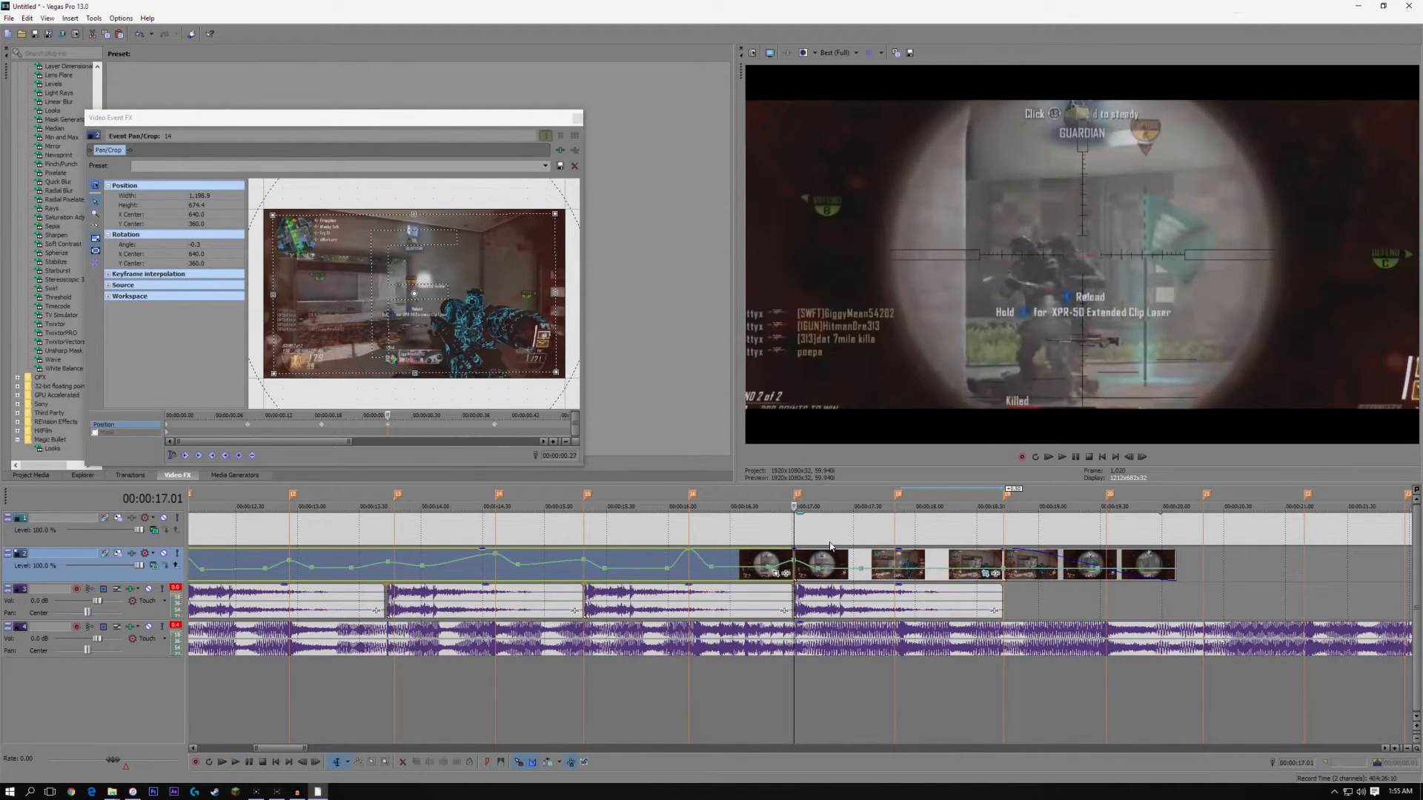
Close the pan/crop settings, apply the Magic Bullet Looks effect to all selected clips on the video track, and open its look editor
click(576, 118)
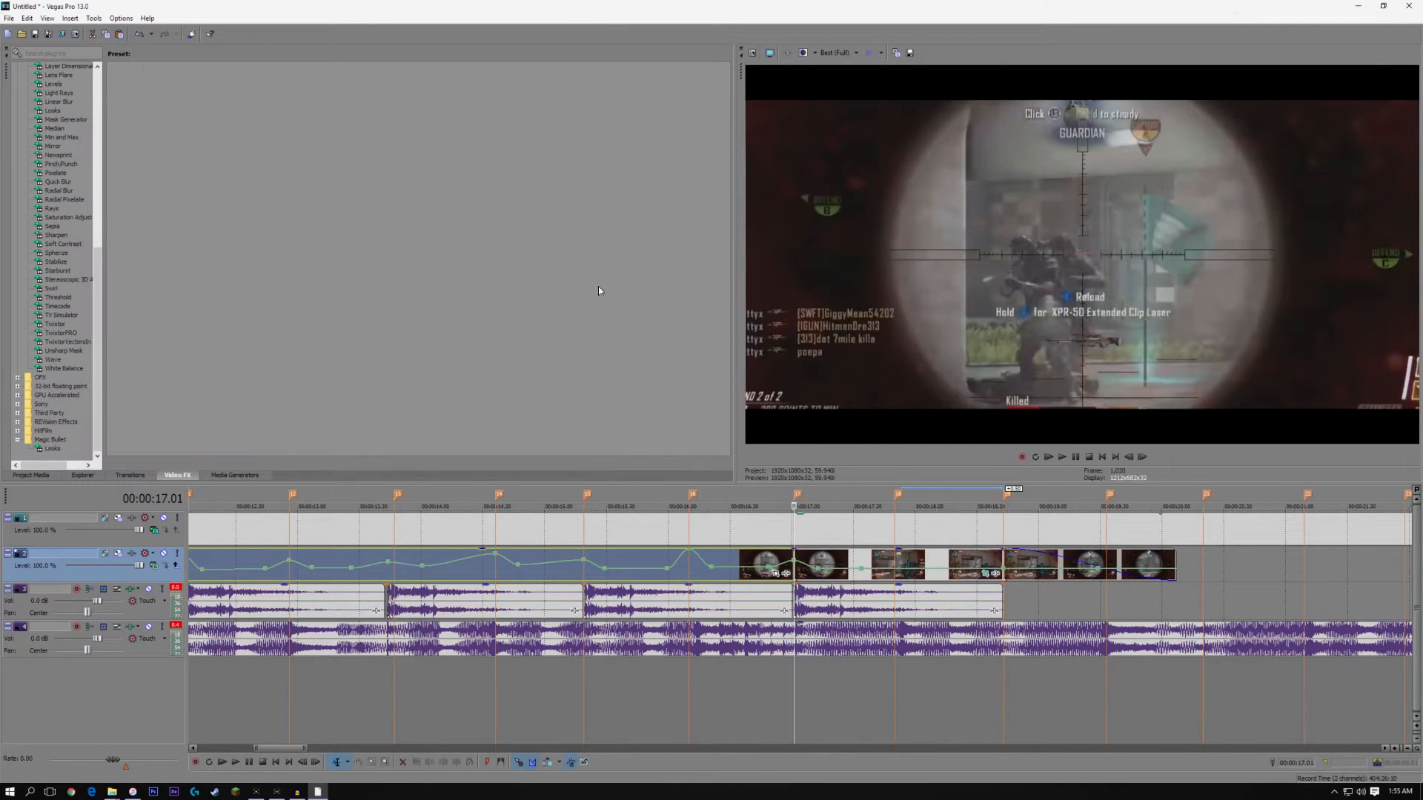
click(800, 559)
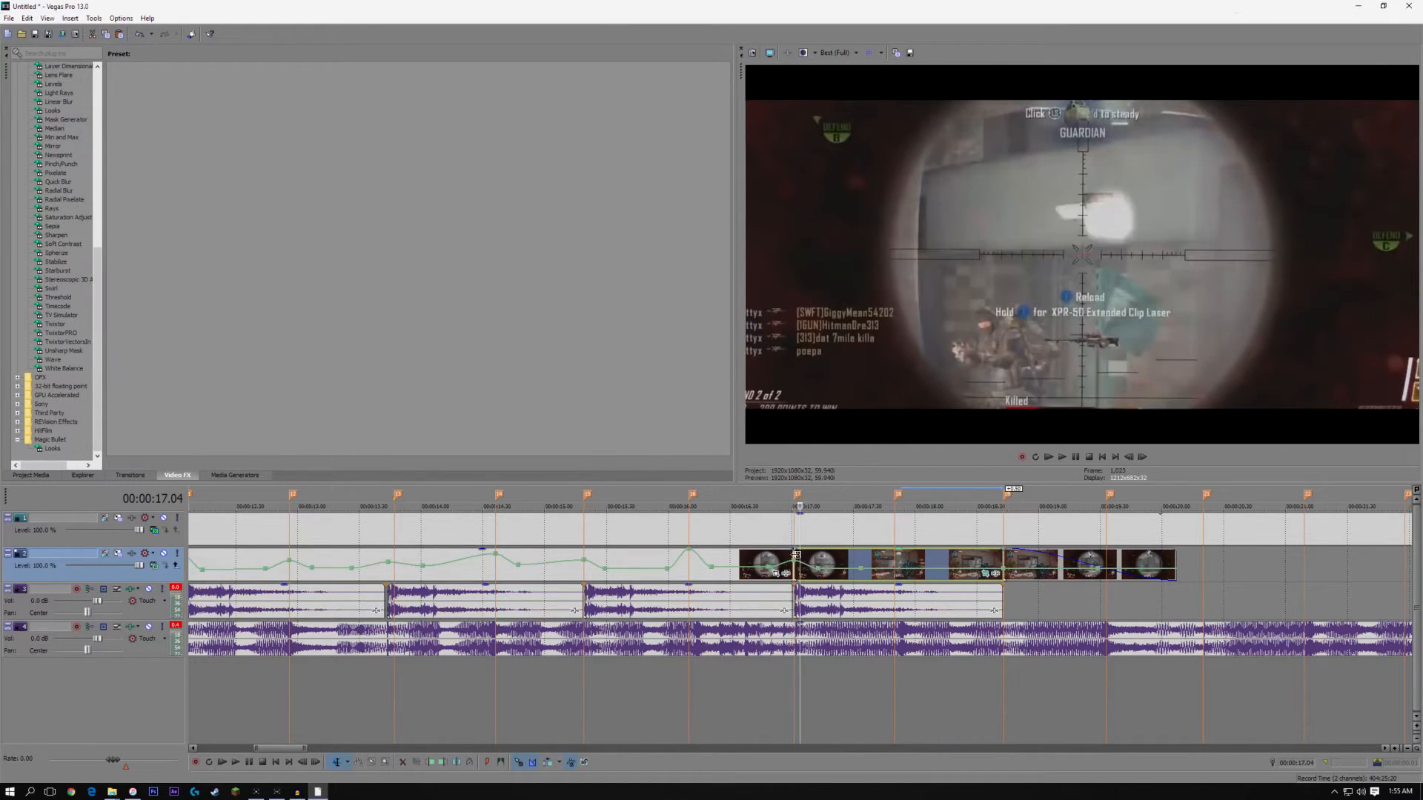
scroll(795, 554, down, 5)
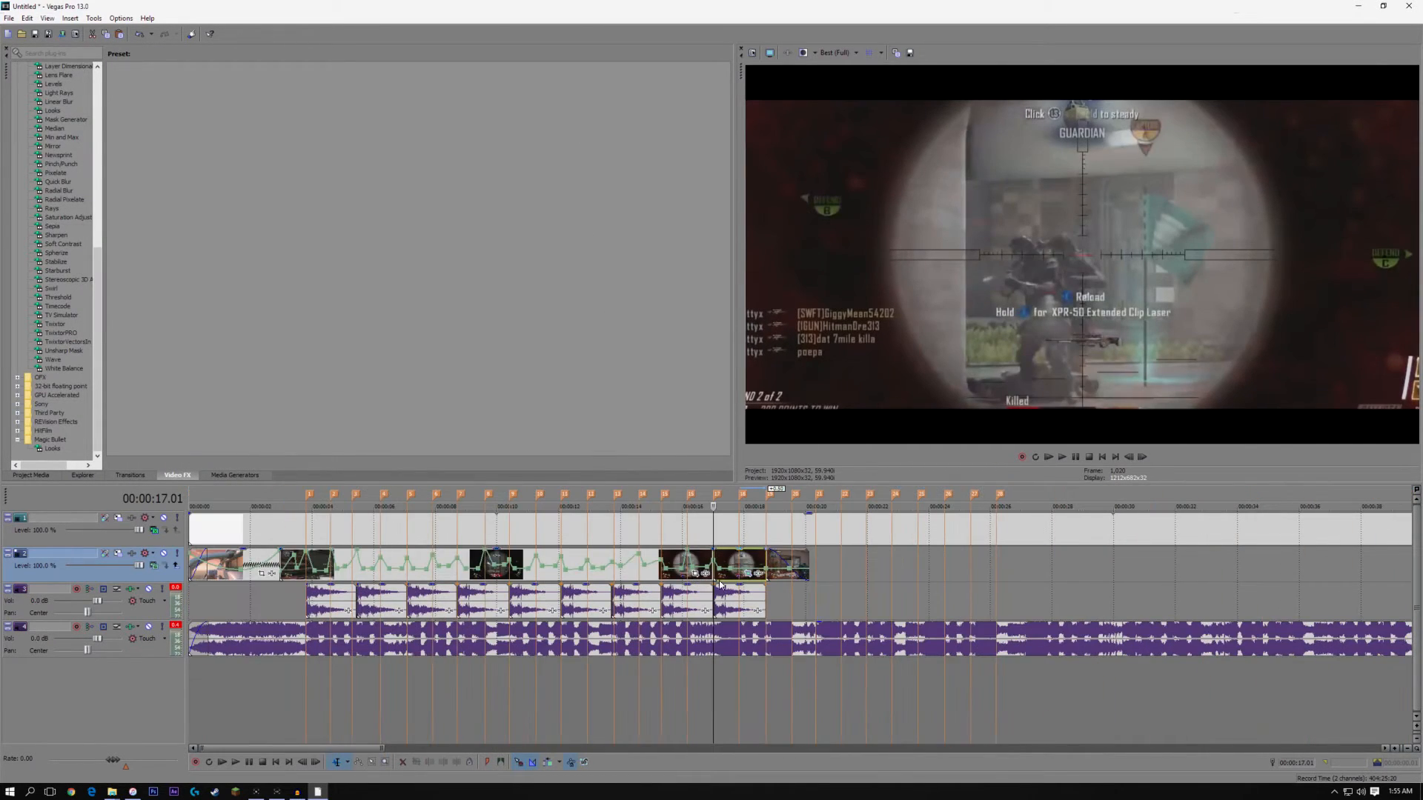
click(237, 564)
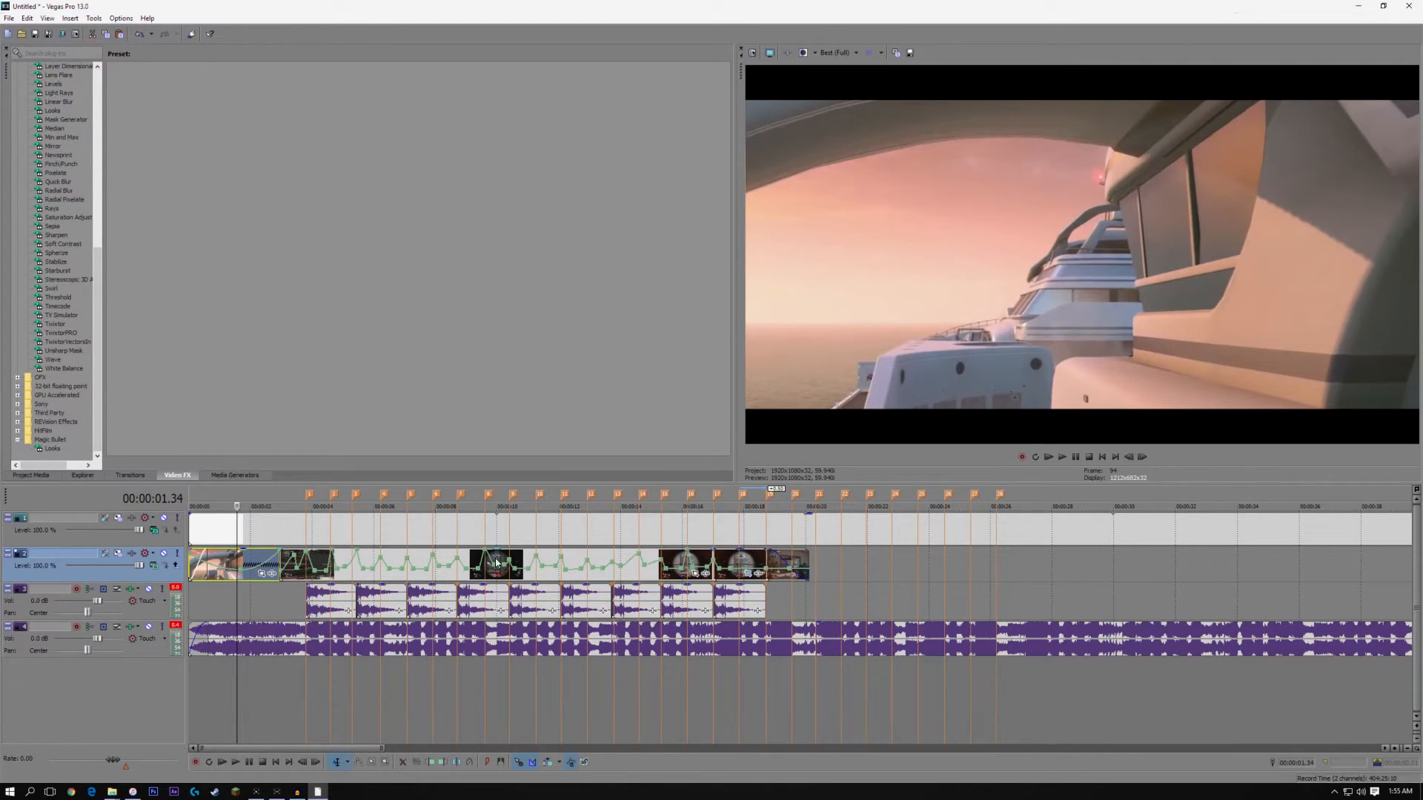
shift+click(787, 560)
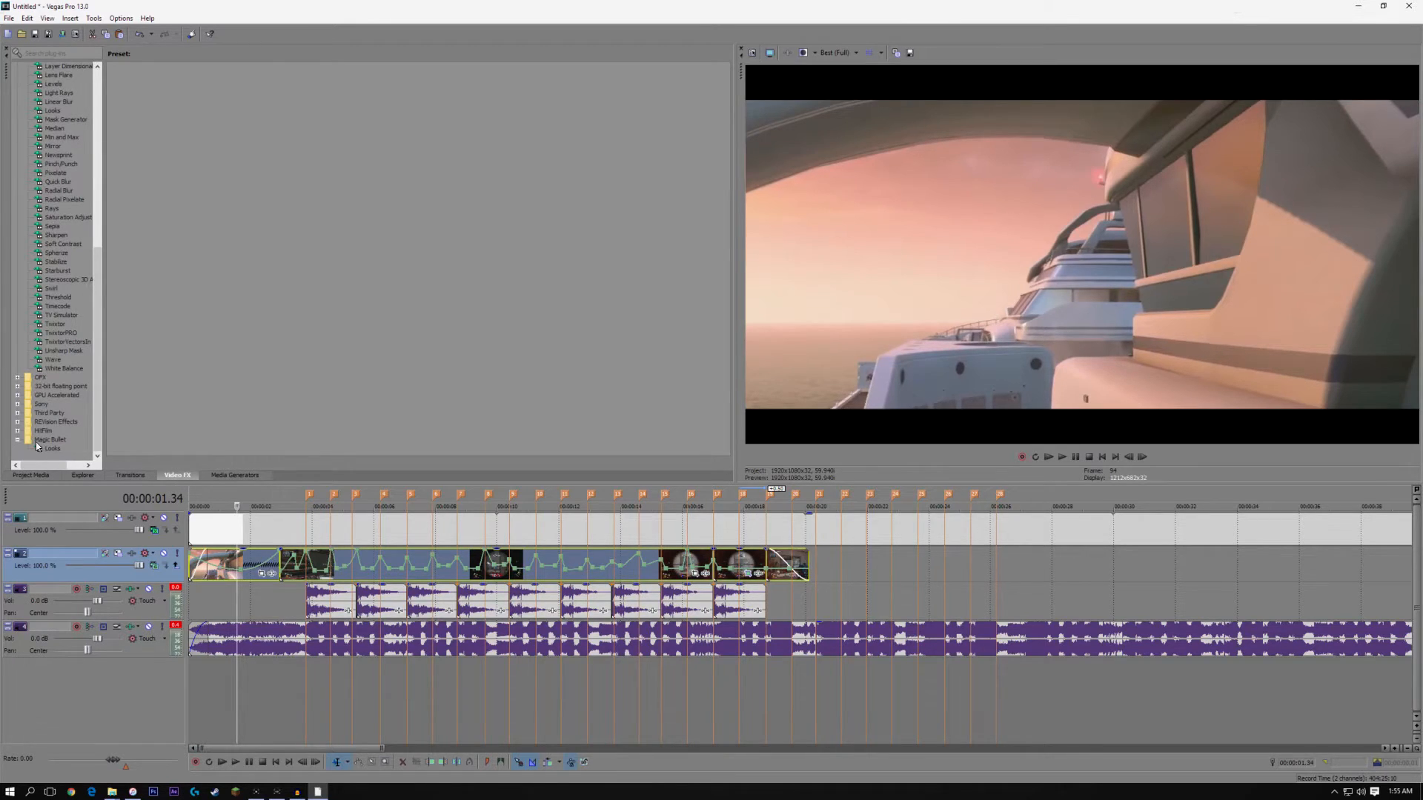
drag(47, 448, 250, 562)
click(168, 201)
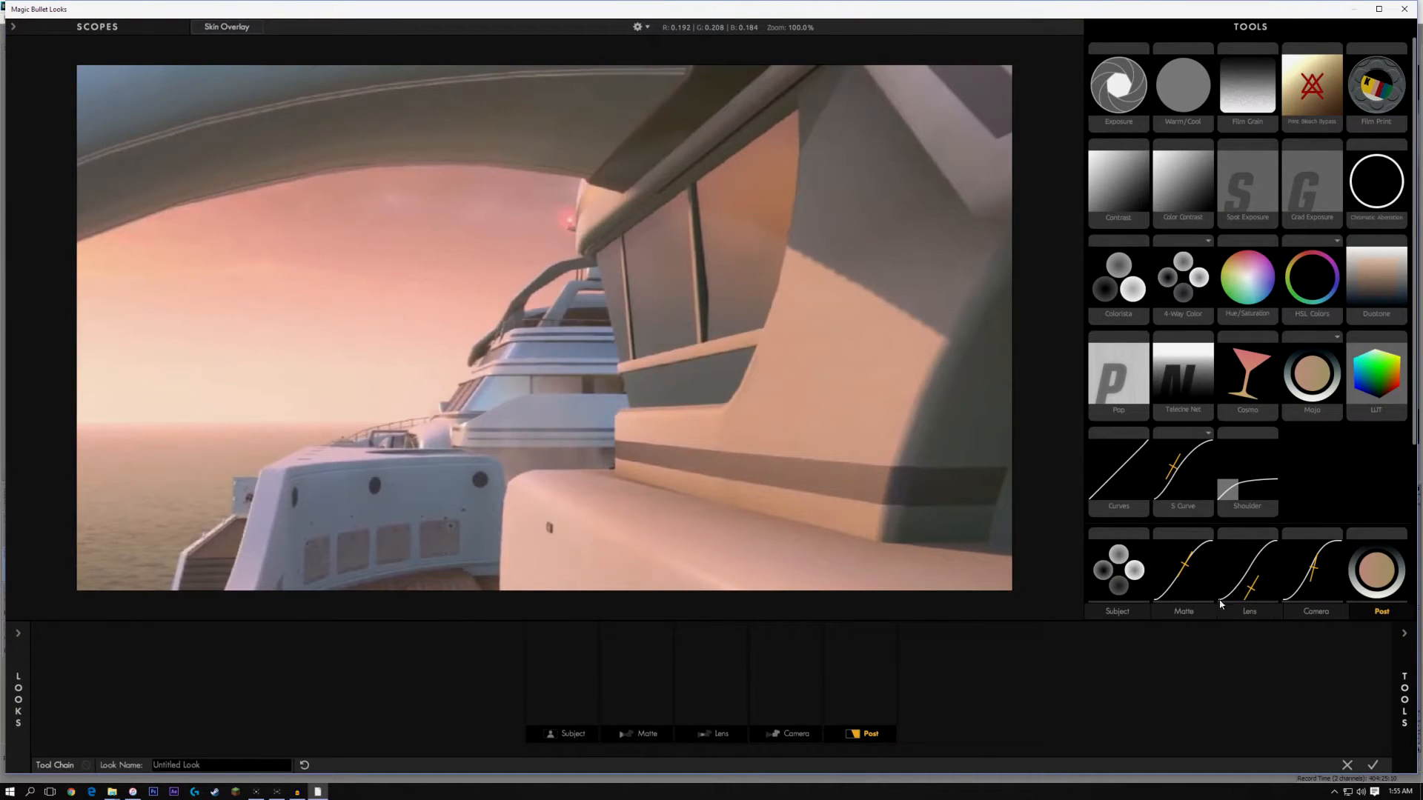
Add Diffusion to the Matte stage with Grade 6.00, Highlights Only 100.00% and Exposure Compensation +0.80
click(1186, 611)
drag(1308, 93, 636, 674)
click(1406, 671)
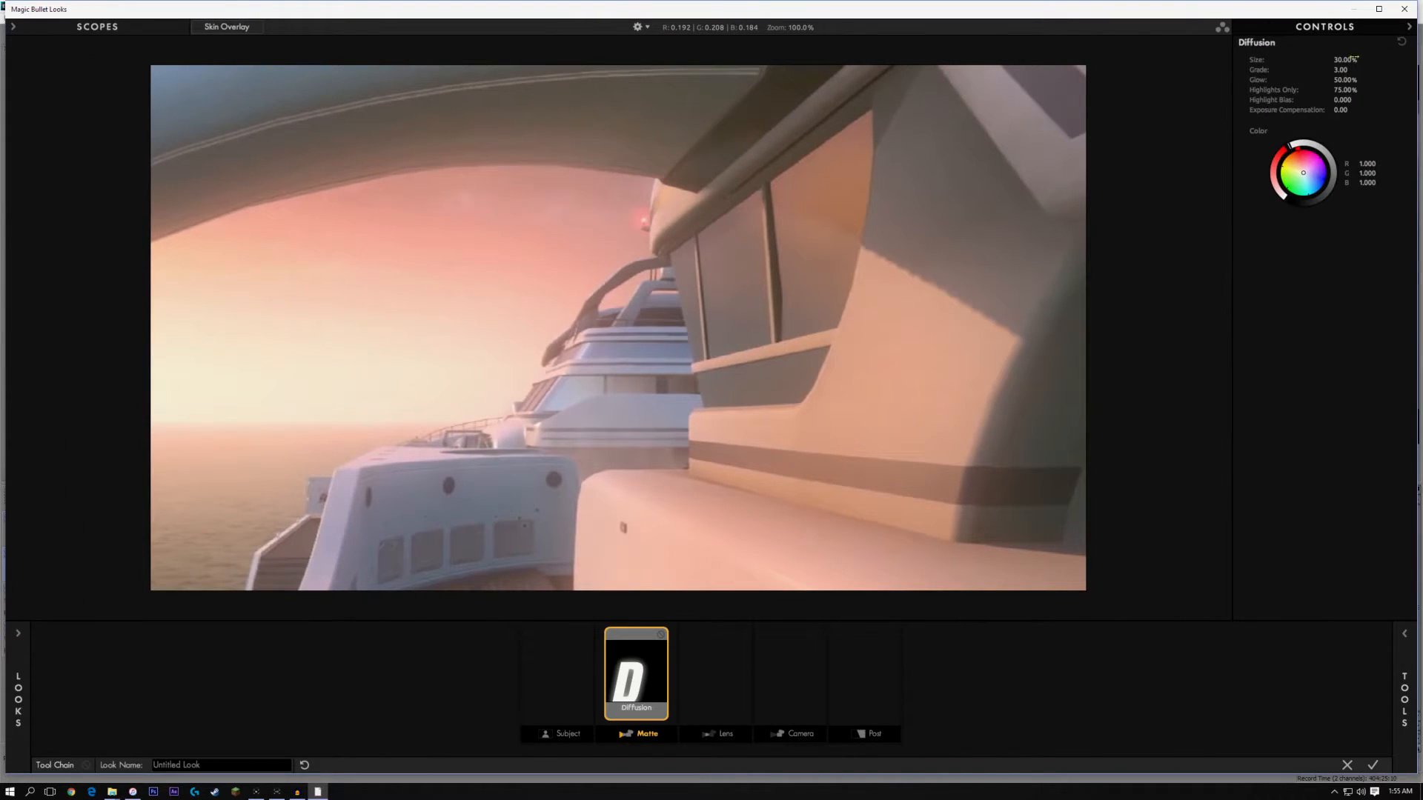
drag(1342, 72, 1355, 110)
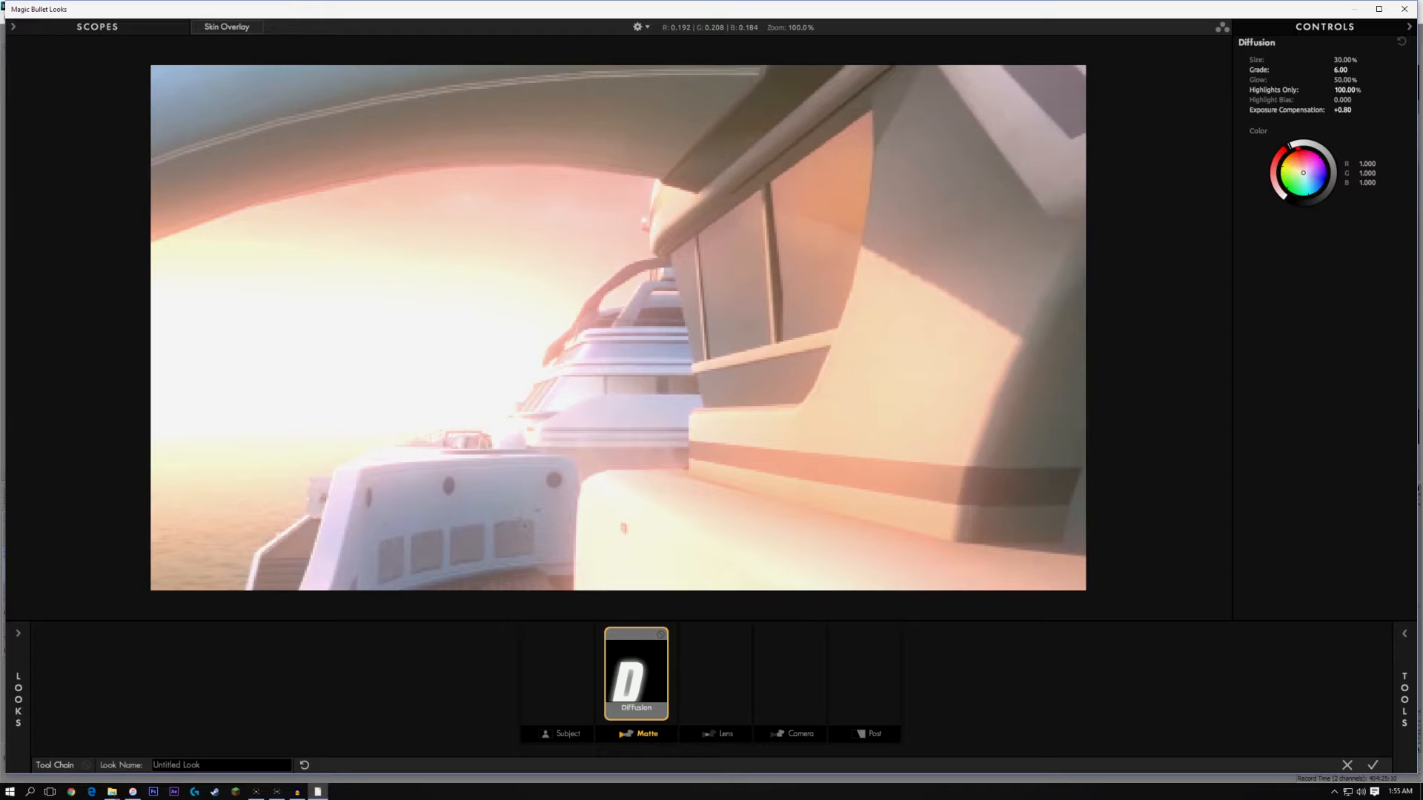
Set the Diffusion color to R 0.053, G 0.020, B 0.085 and its Exposure Compensation to +1.00
mouse_move(1322, 178)
mouse_down()
mouse_move(1296, 212)
mouse_move(1283, 161)
mouse_move(1301, 153)
mouse_move(1322, 180)
mouse_move(1324, 168)
mouse_up()
click(1288, 187)
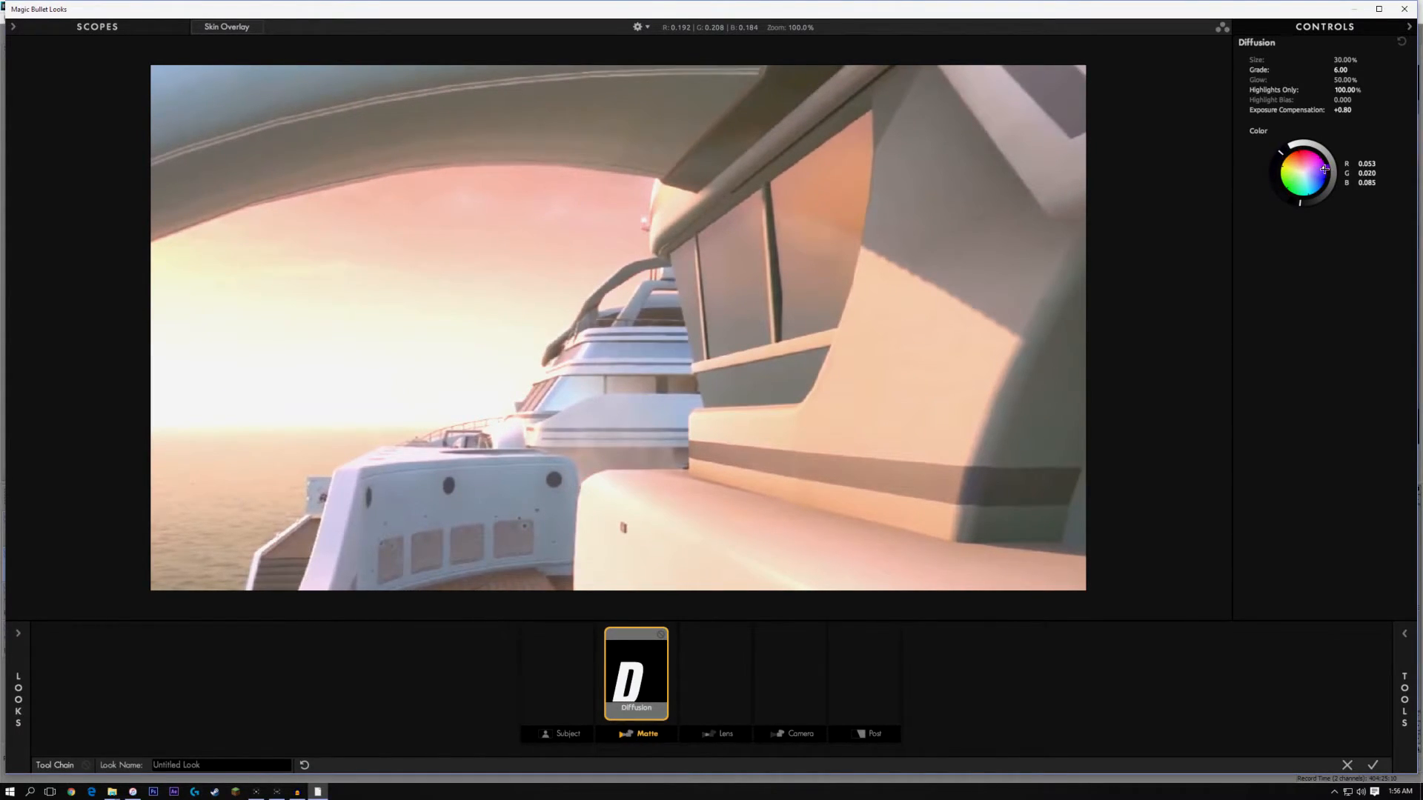
drag(1343, 109, 1349, 110)
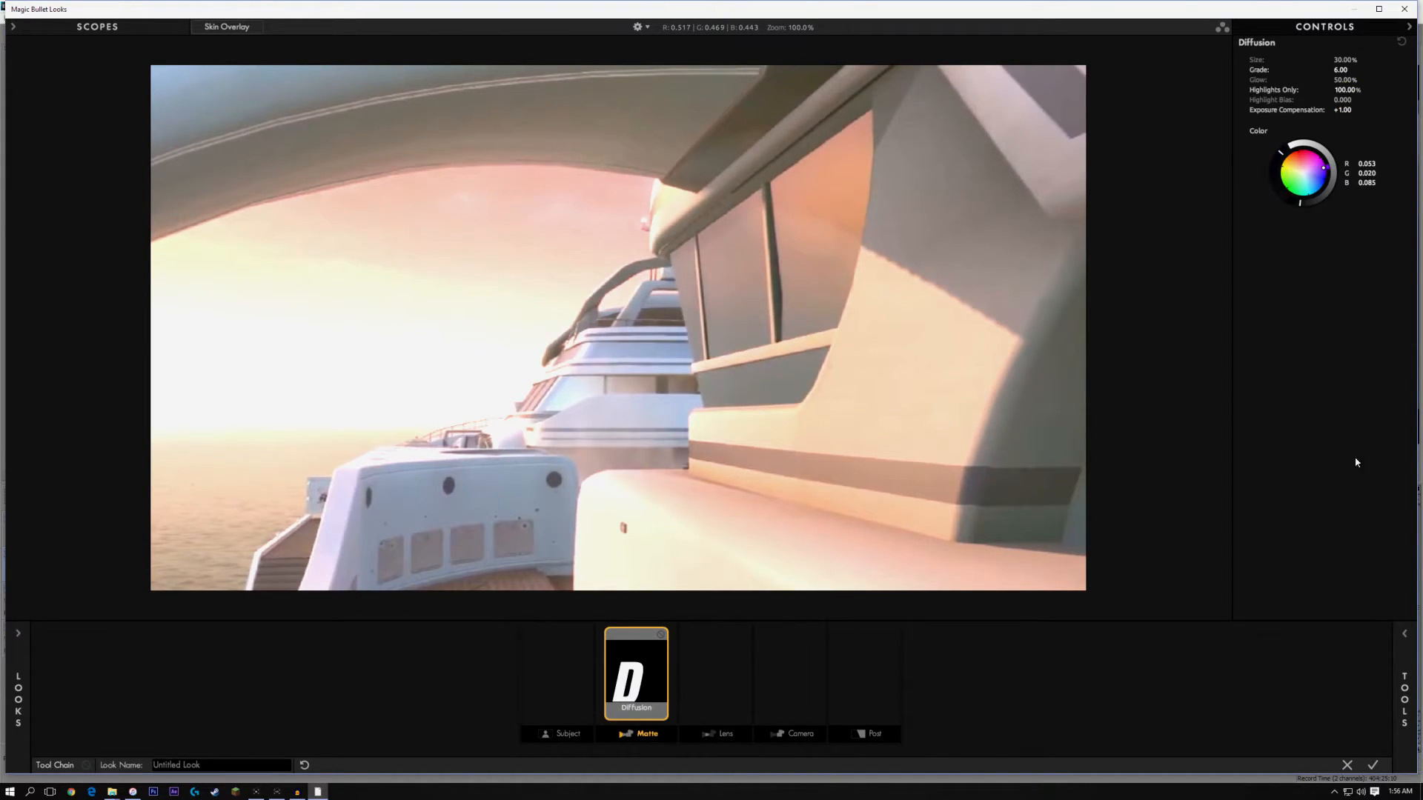
Add Spot Exposure to the Post stage, centre its ellipse over the upper part of the image, adjust it and apply the look
mouse_move(1403, 697)
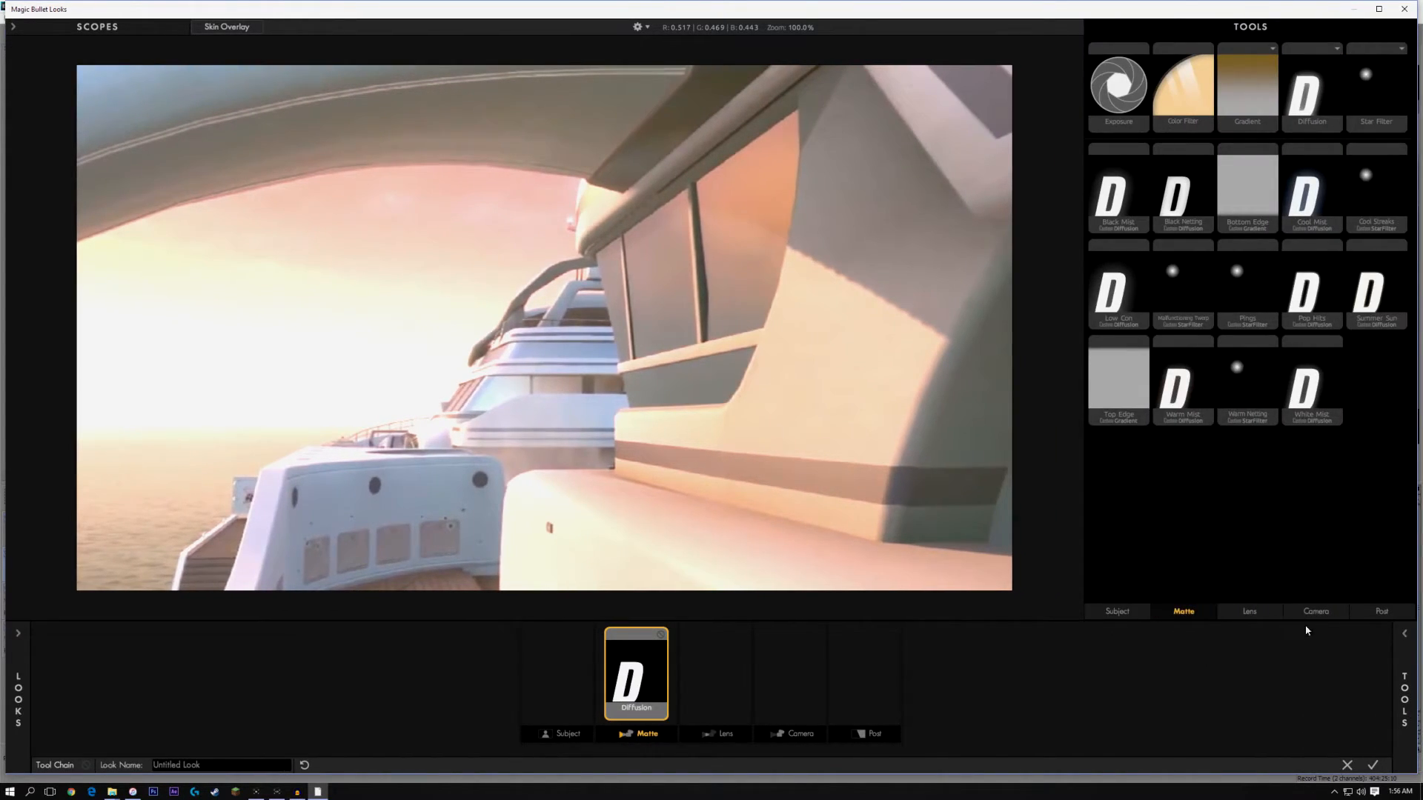
click(1383, 611)
drag(1257, 207, 864, 671)
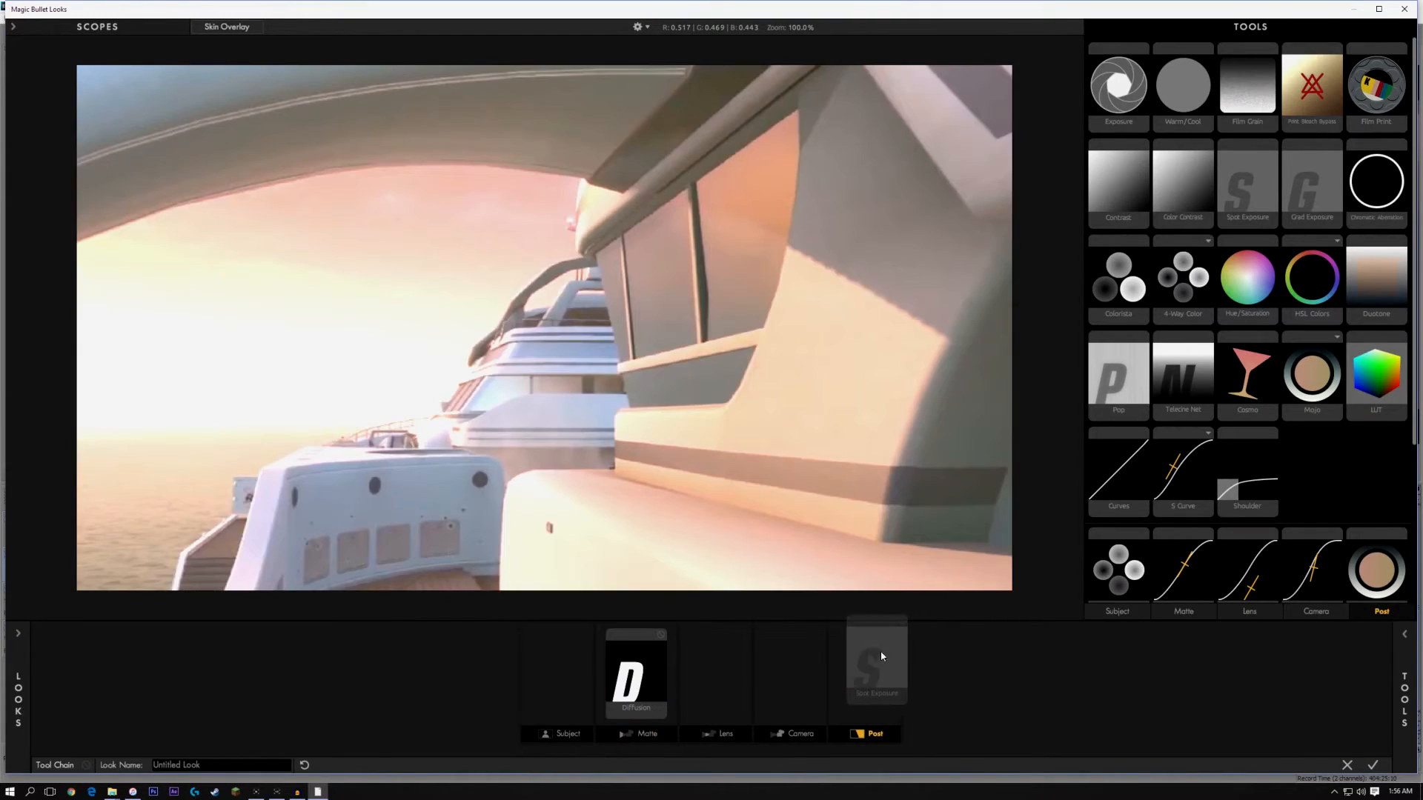
scroll(723, 527, down, 1)
drag(626, 528, 632, 425)
drag(629, 497, 623, 342)
drag(1295, 60, 1318, 60)
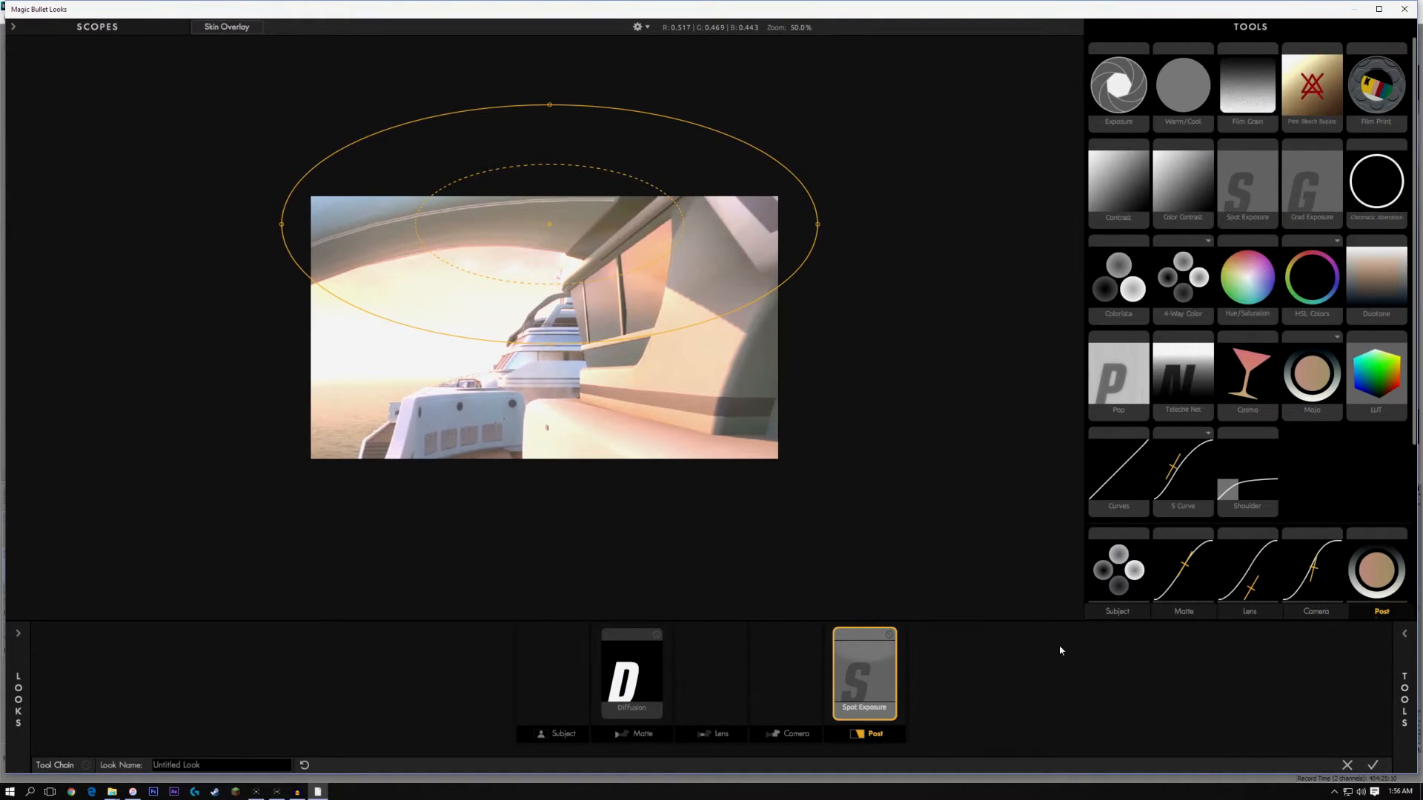
click(663, 653)
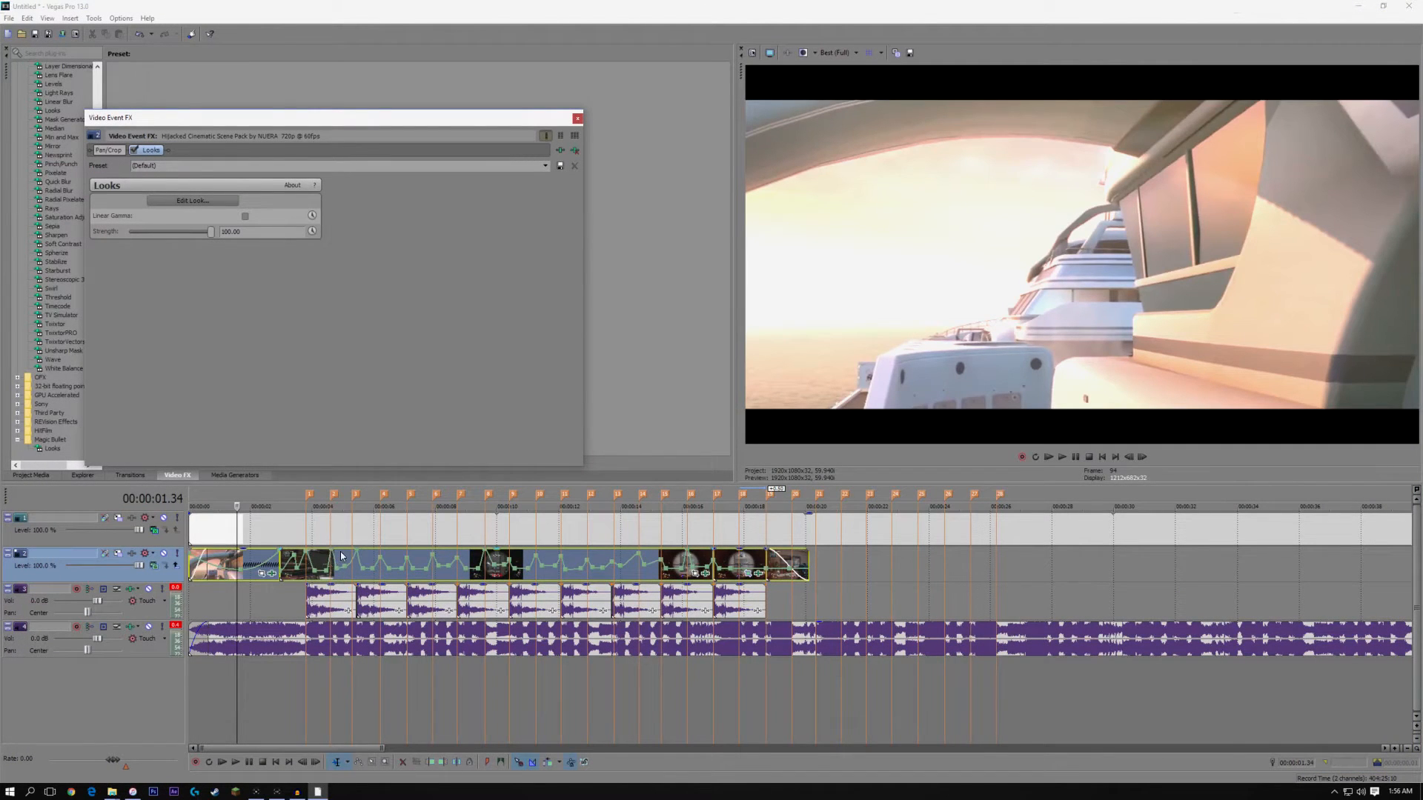
Play back the first gameplay clip and the graded opening clip to review the look
click(339, 555)
key(space)
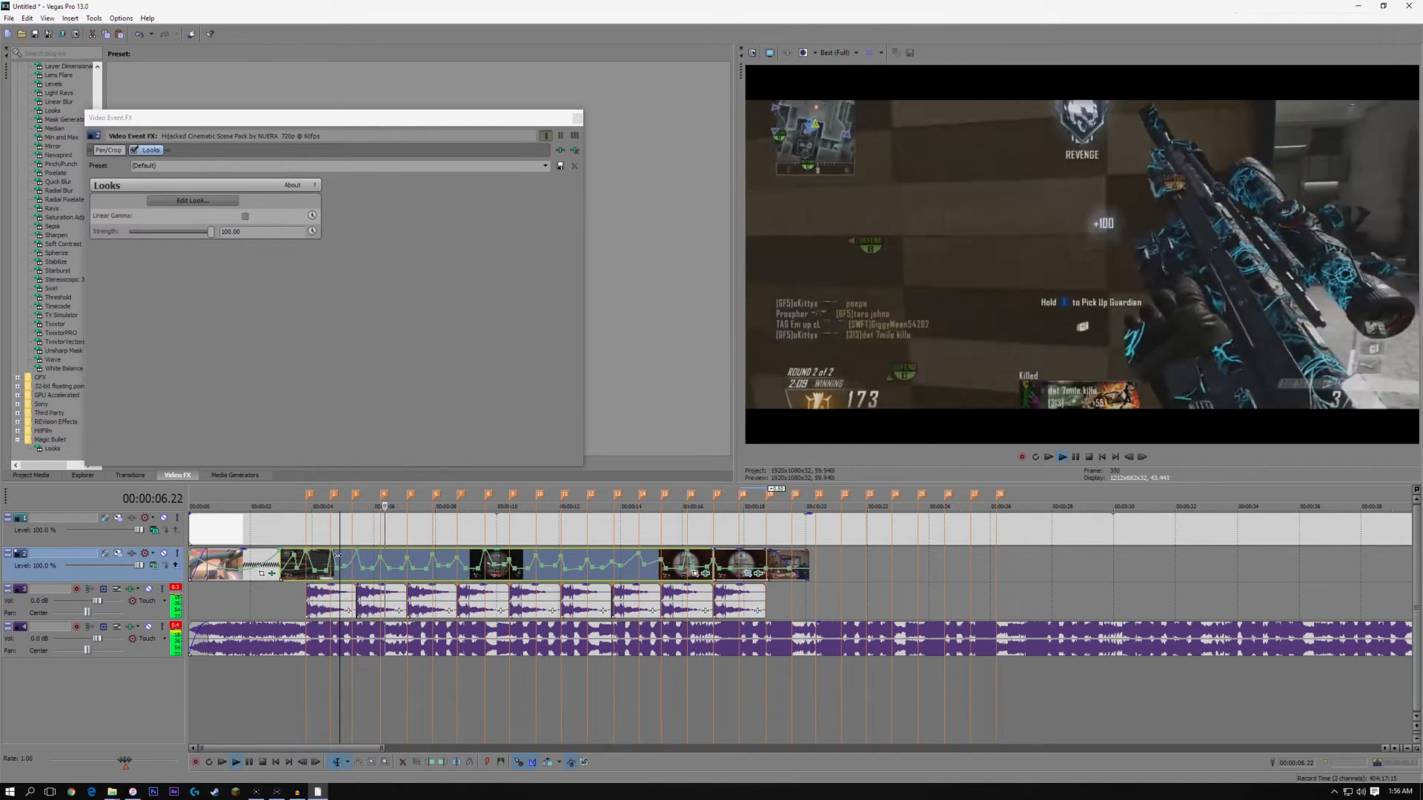
key(space)
click(262, 567)
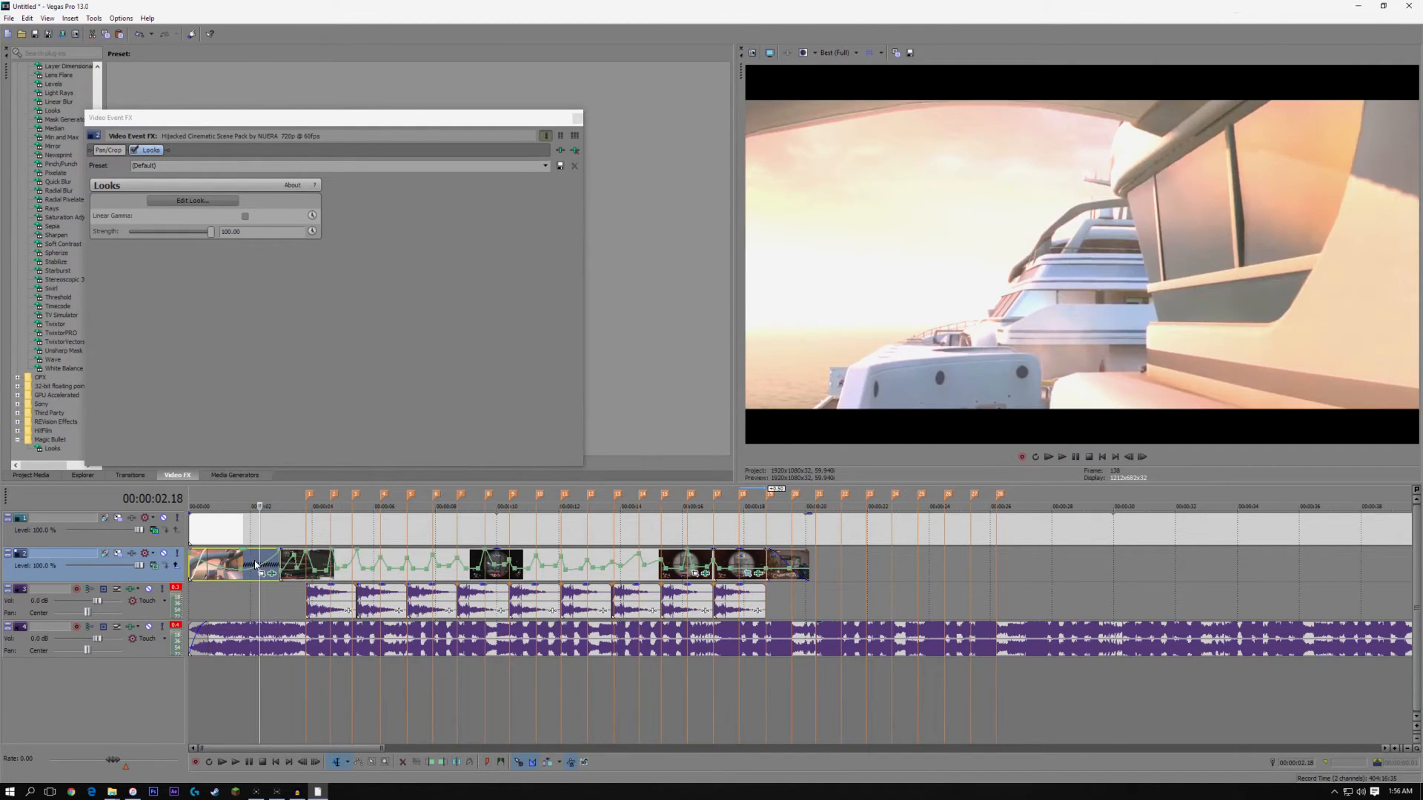
key(space)
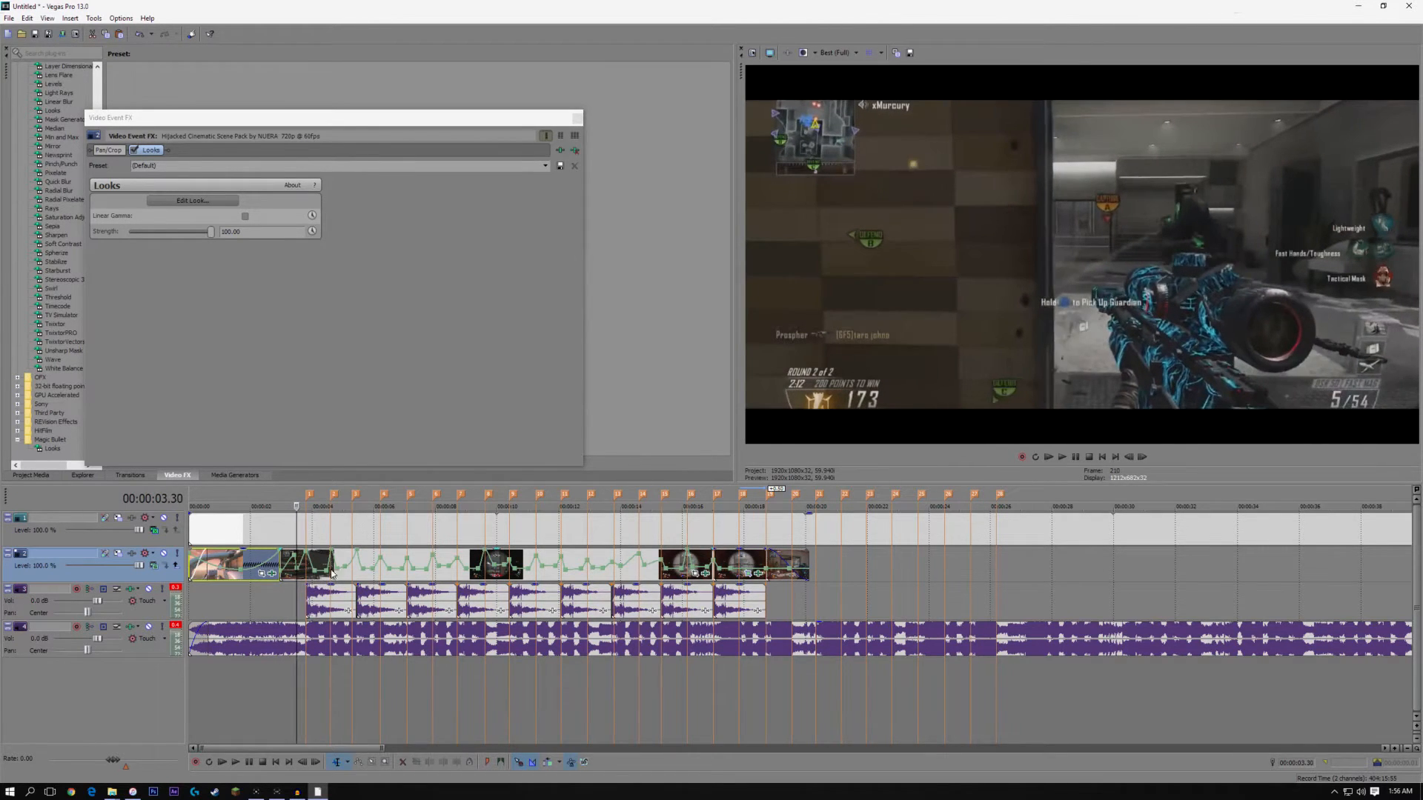
Close the opening clip's effect settings, apply Magic Bullet Looks to the first gameplay clip and open its look editor
click(576, 117)
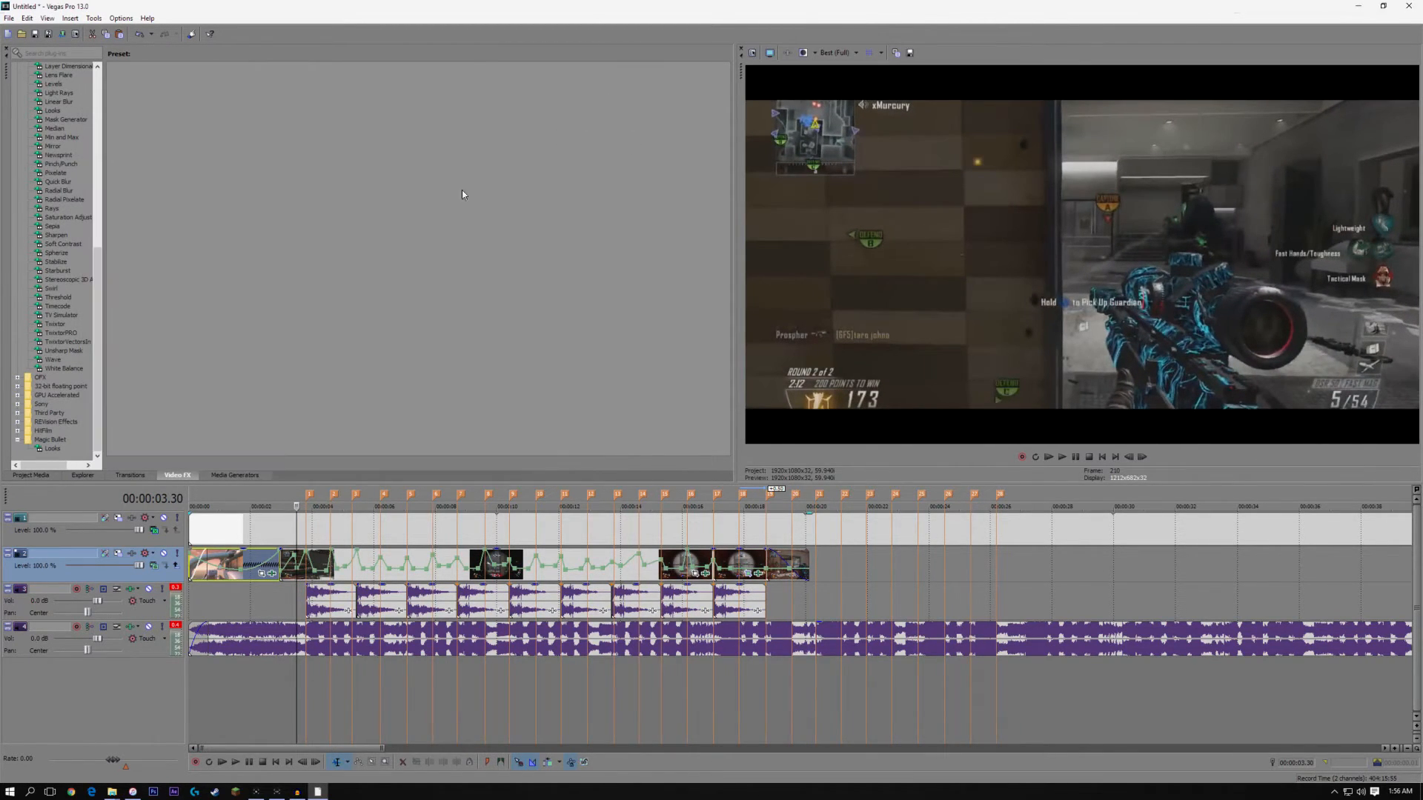
drag(37, 452, 42, 445)
drag(319, 564, 319, 563)
click(164, 198)
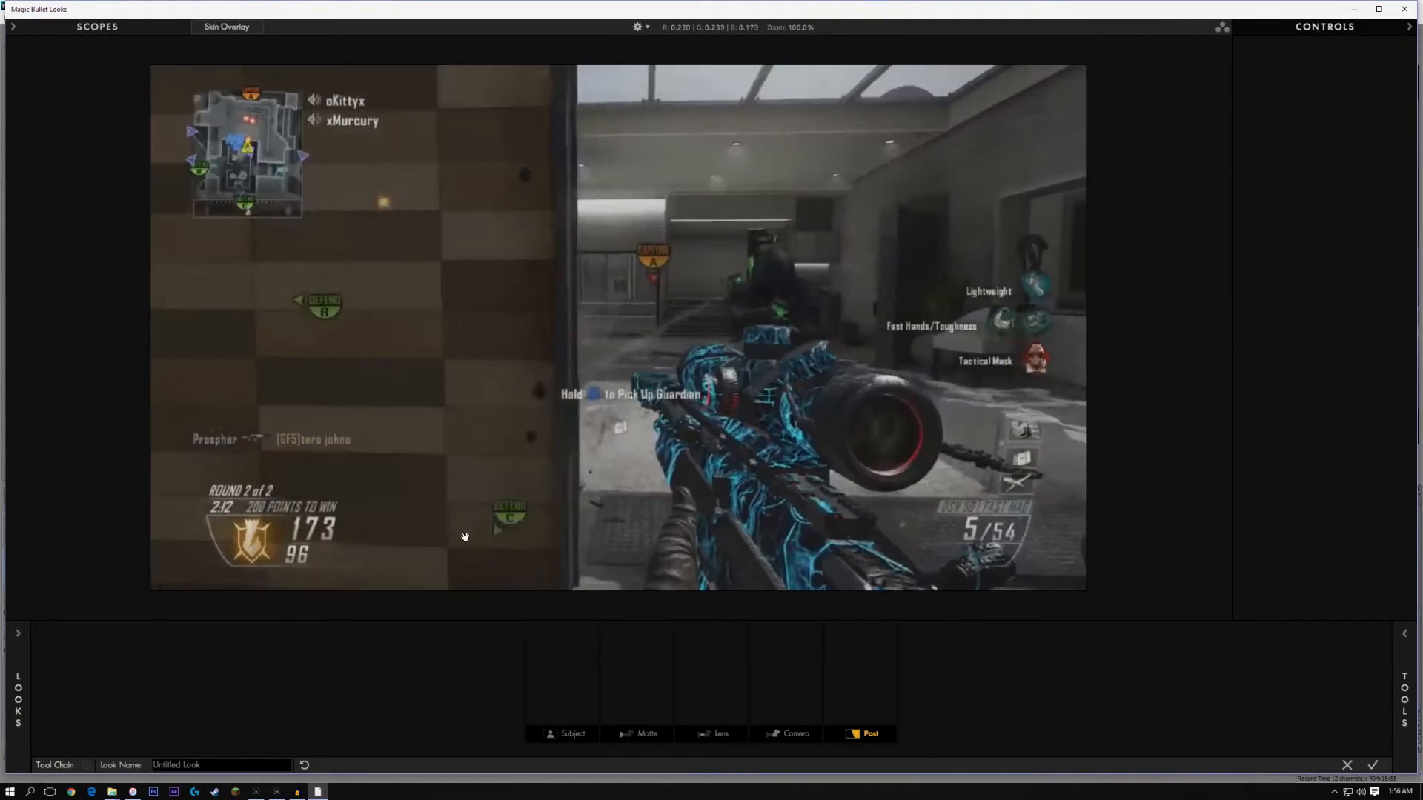
Add Diffusion to the gameplay clip's Matte stage with a blue-violet color, Grade 6.00, Highlights Only 100.00% and Exposure Compensation +2.40
click(1406, 700)
click(1186, 614)
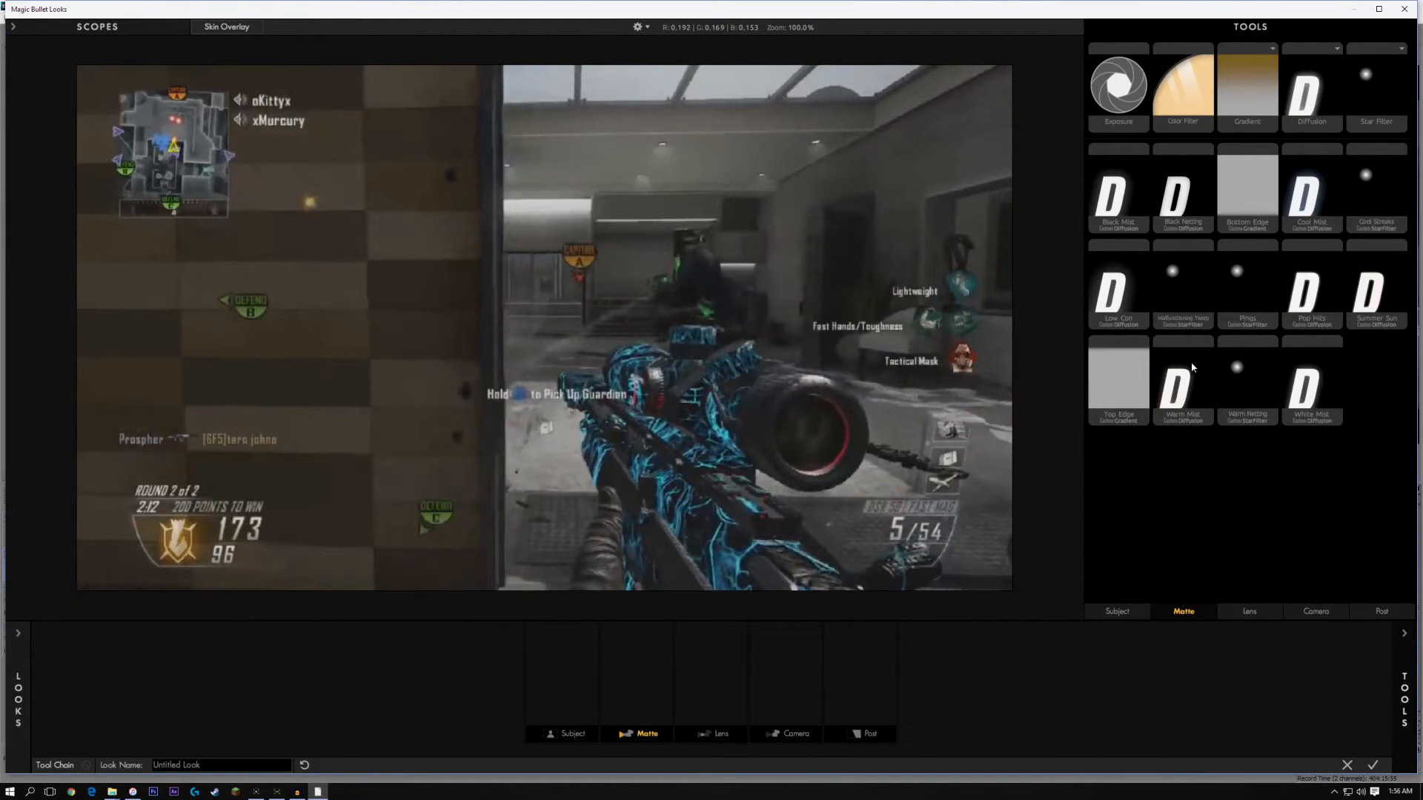
drag(1328, 106, 636, 671)
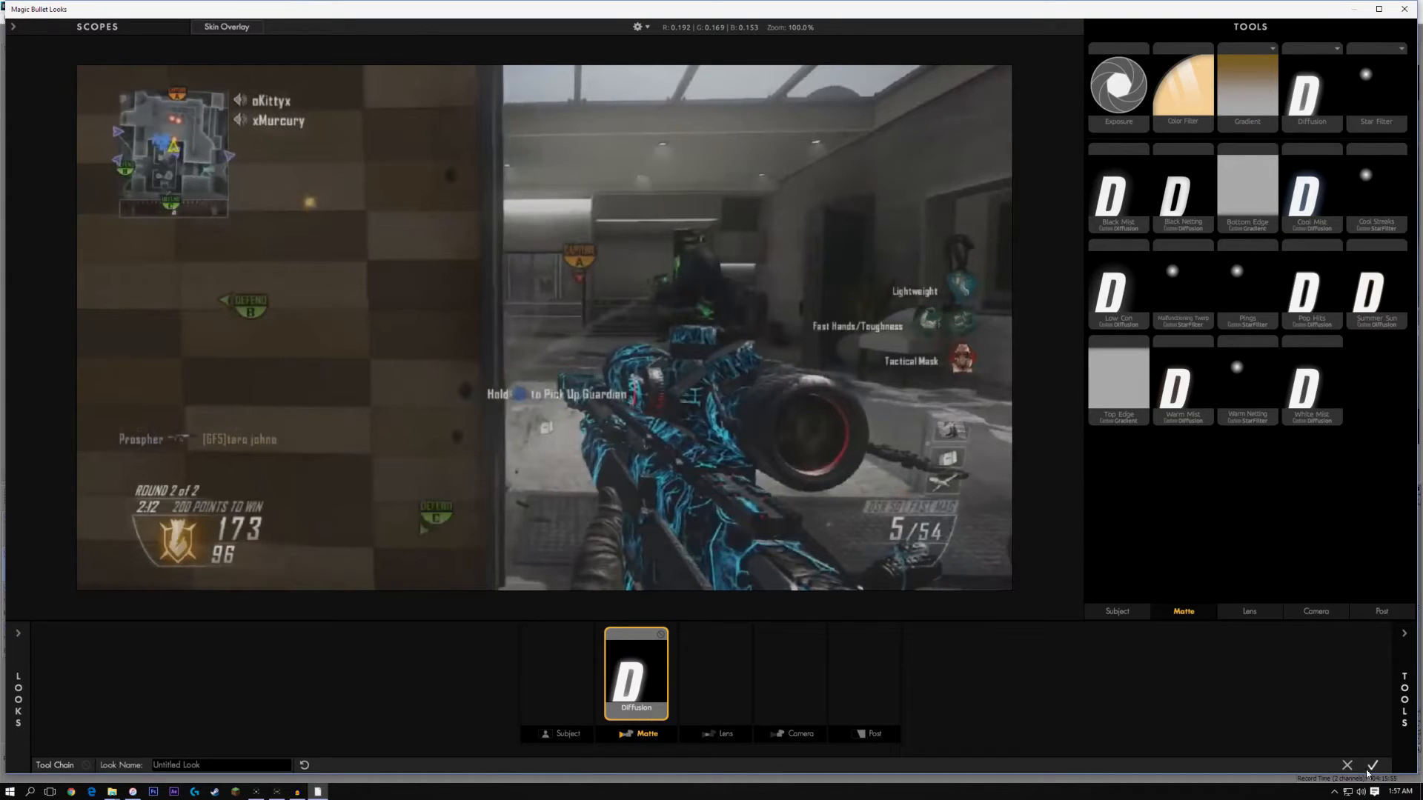
click(1405, 701)
drag(1312, 175, 1321, 175)
mouse_move(1345, 71)
mouse_down()
mouse_move(1368, 71)
mouse_move(1347, 111)
mouse_move(1370, 111)
mouse_move(1356, 89)
mouse_up()
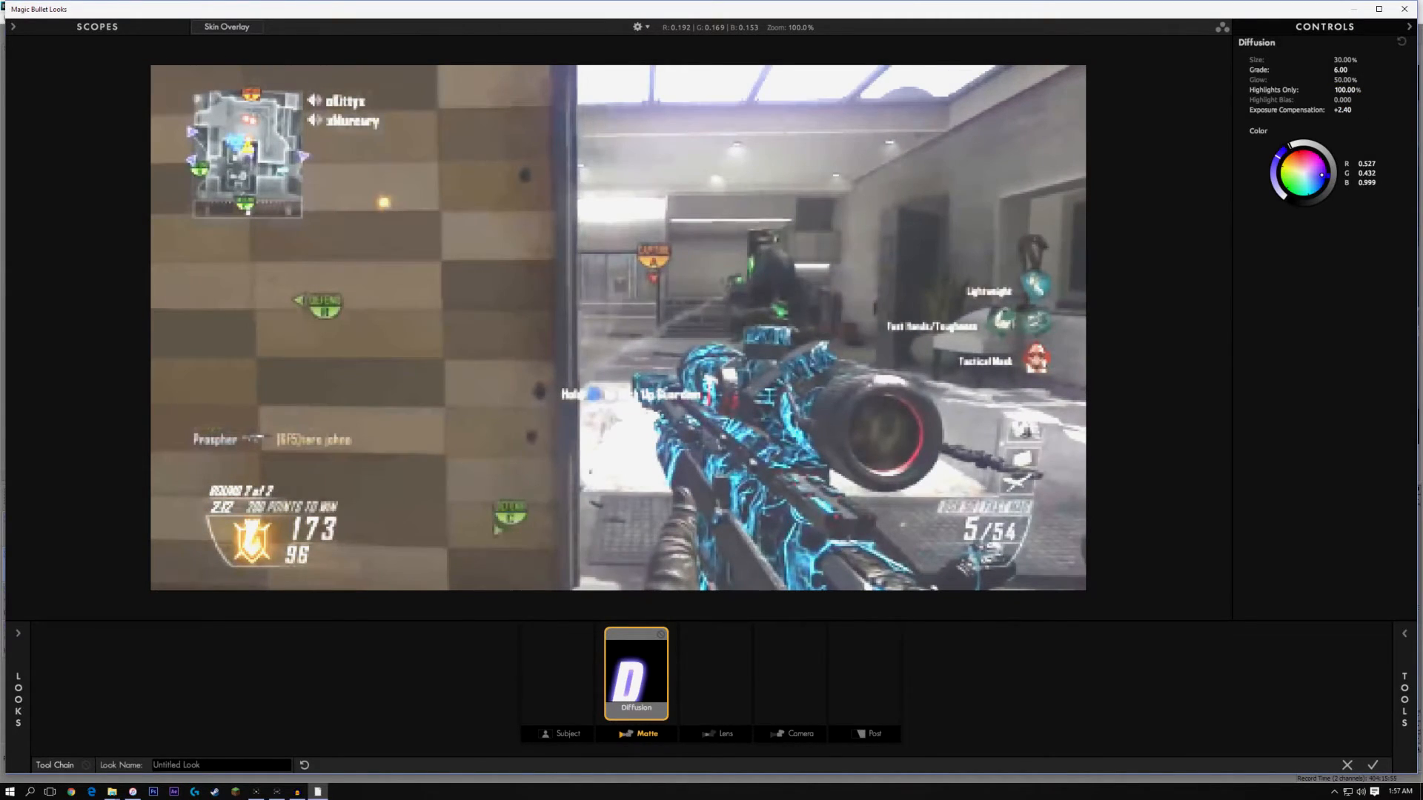
Set the Diffusion's Exposure Compensation to +1.30 and shift its color to R 0.577, G 0.255, B 0.999
drag(1343, 110, 1333, 110)
double_click(1345, 109)
click(1350, 110)
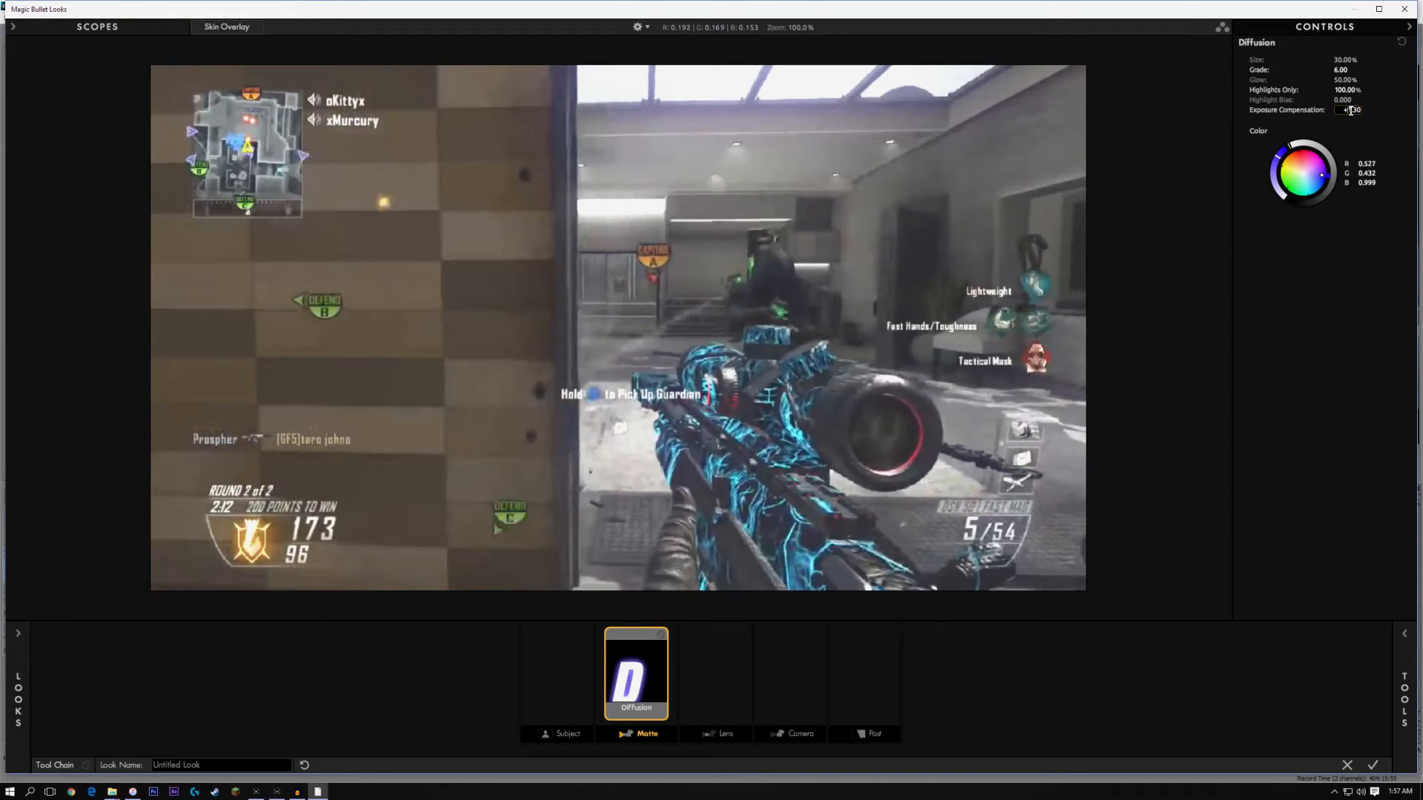
click(1366, 116)
double_click(1324, 166)
click(1323, 166)
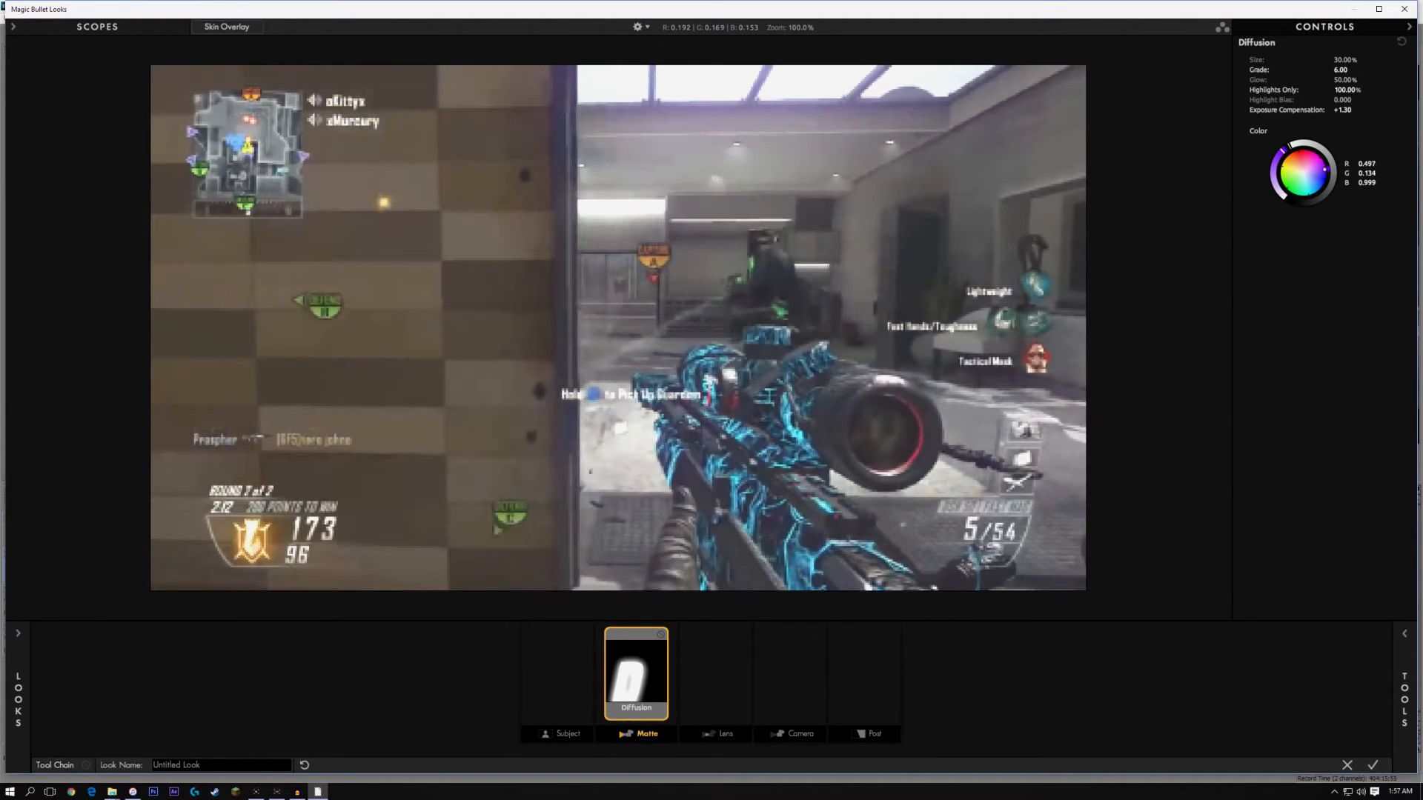
drag(1324, 172, 1321, 191)
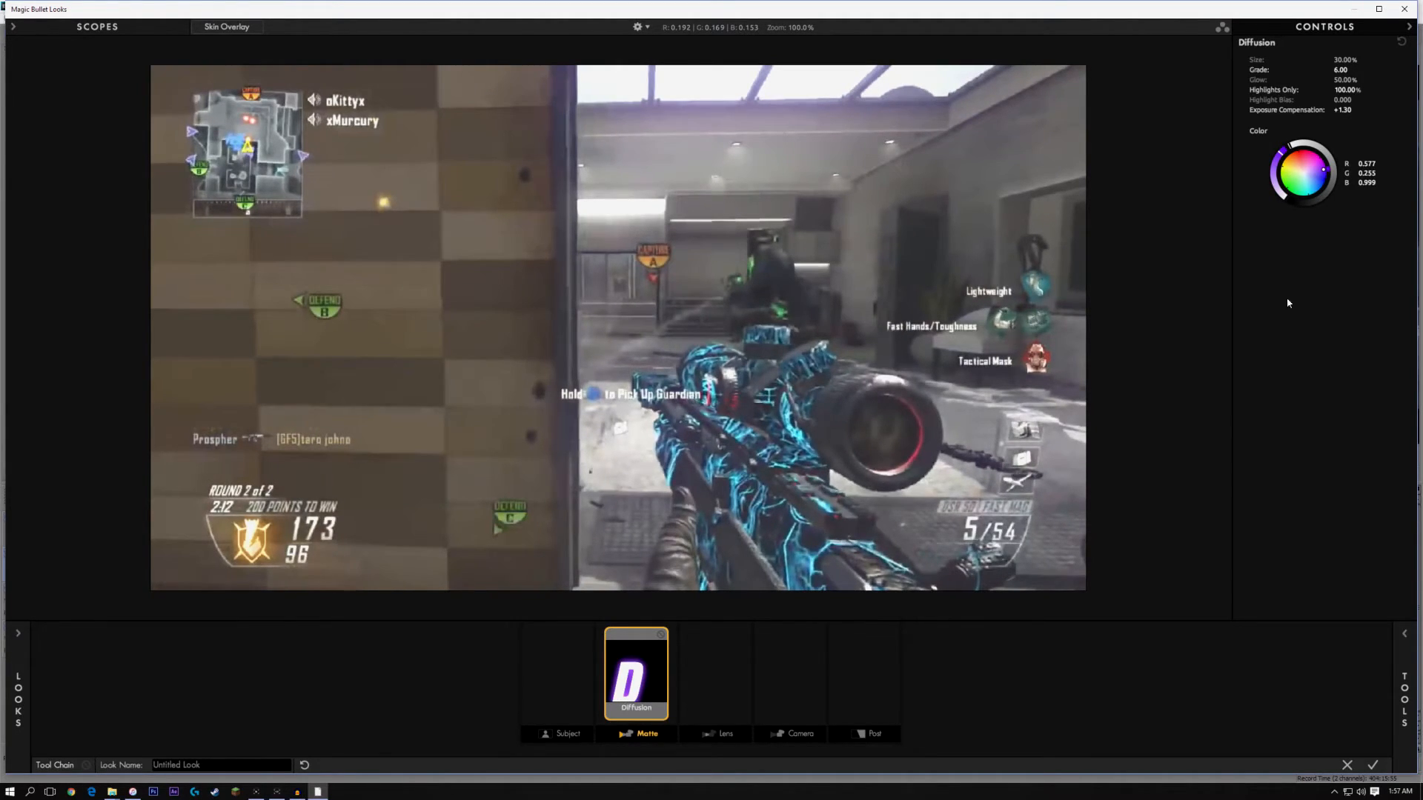
Add a Spot Exposure tool to the look's Post stage
click(1395, 713)
click(1380, 613)
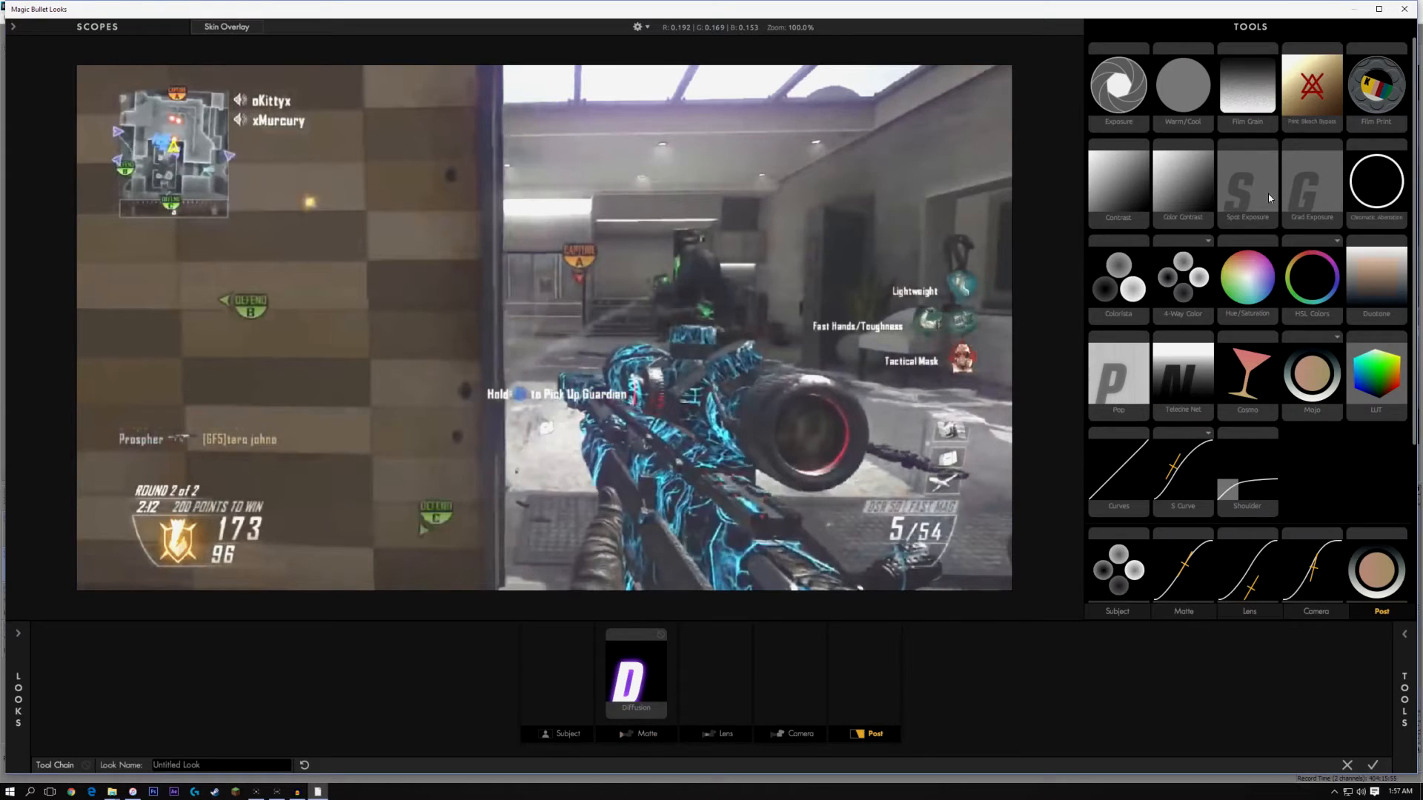
drag(1130, 412, 864, 681)
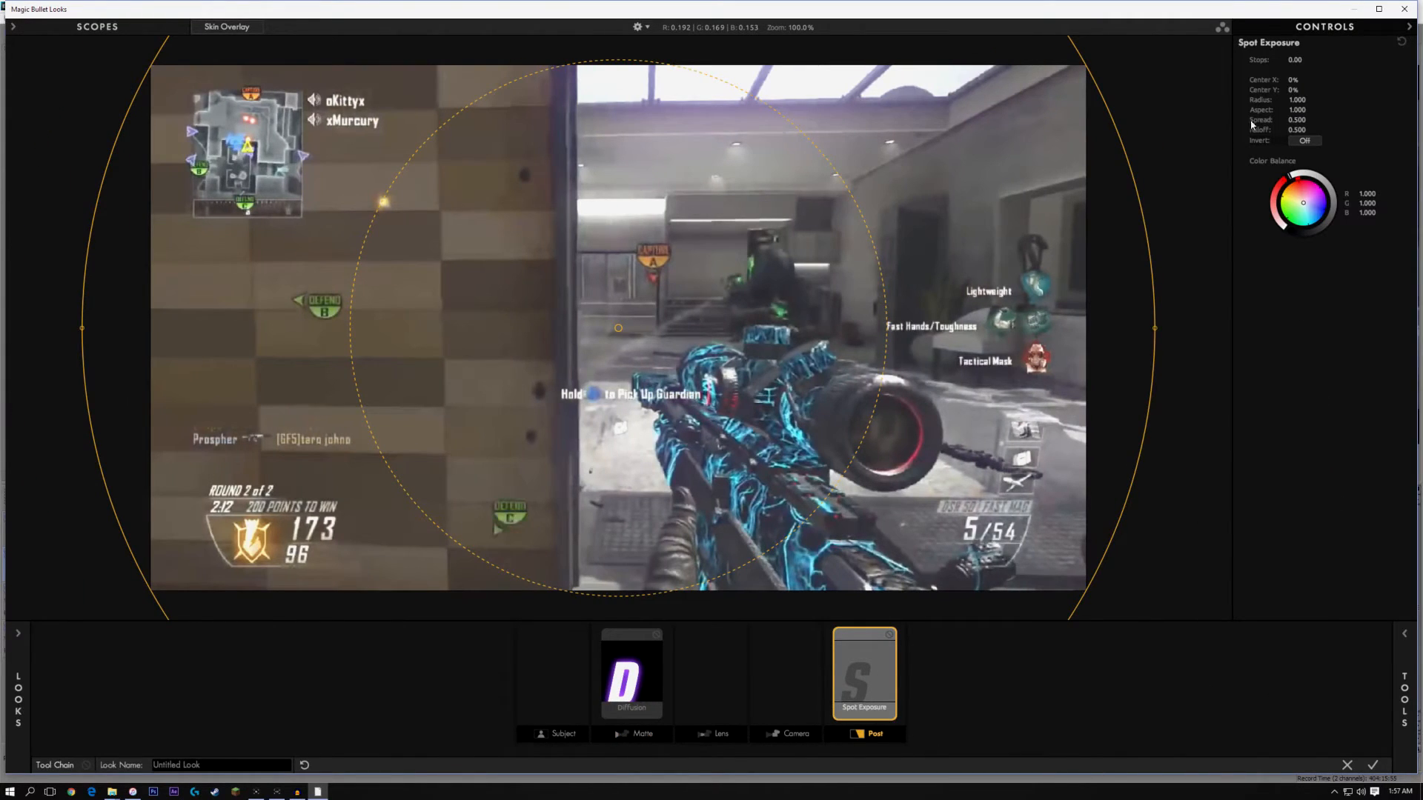
Shape the Spot Exposure into a wide ellipse with Center Y -42.0%, Radius 0.488 and Aspect 3.472, set Stops to +1.00 and apply the look
scroll(640, 474, down, 1)
drag(596, 569, 612, 347)
drag(1295, 60, 1369, 60)
drag(874, 229, 1022, 237)
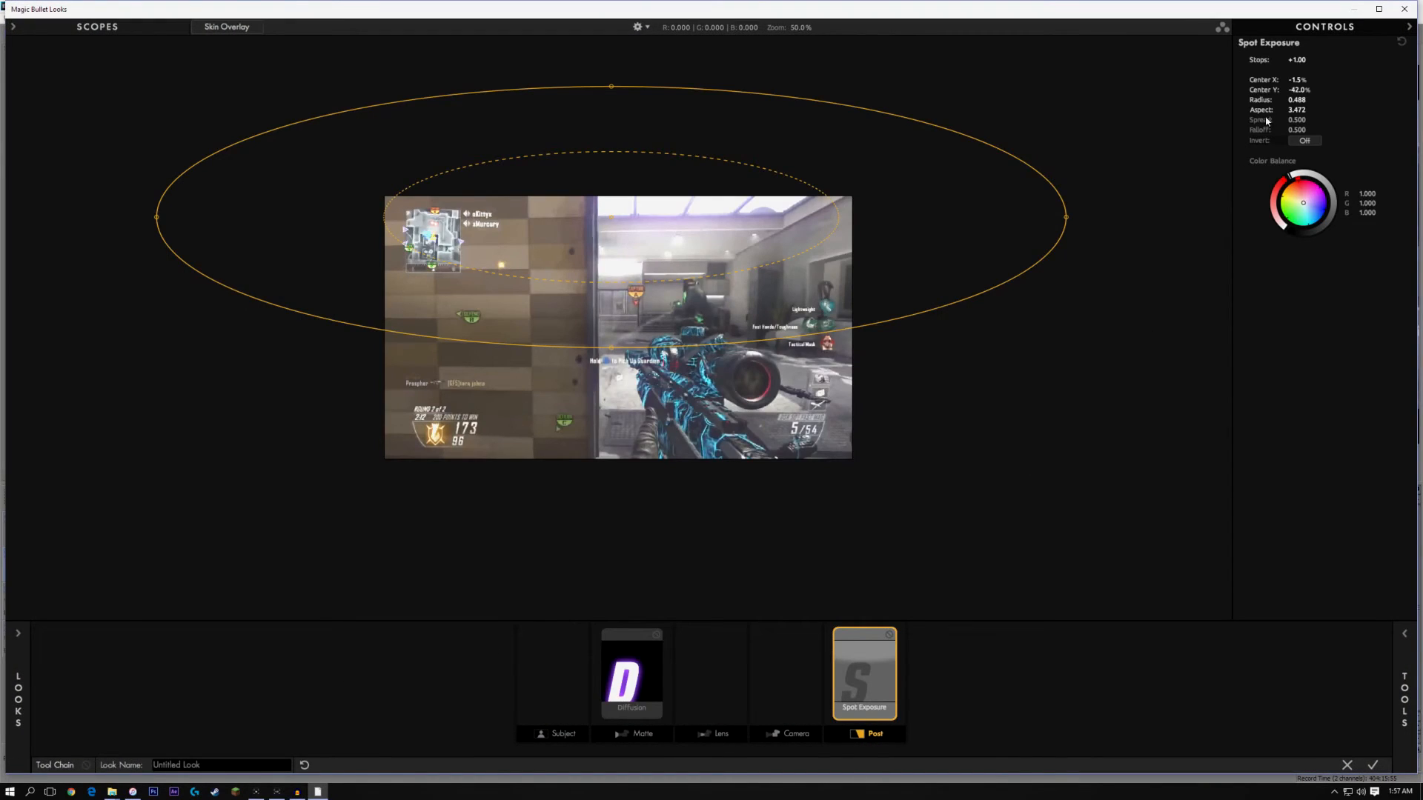
click(1374, 765)
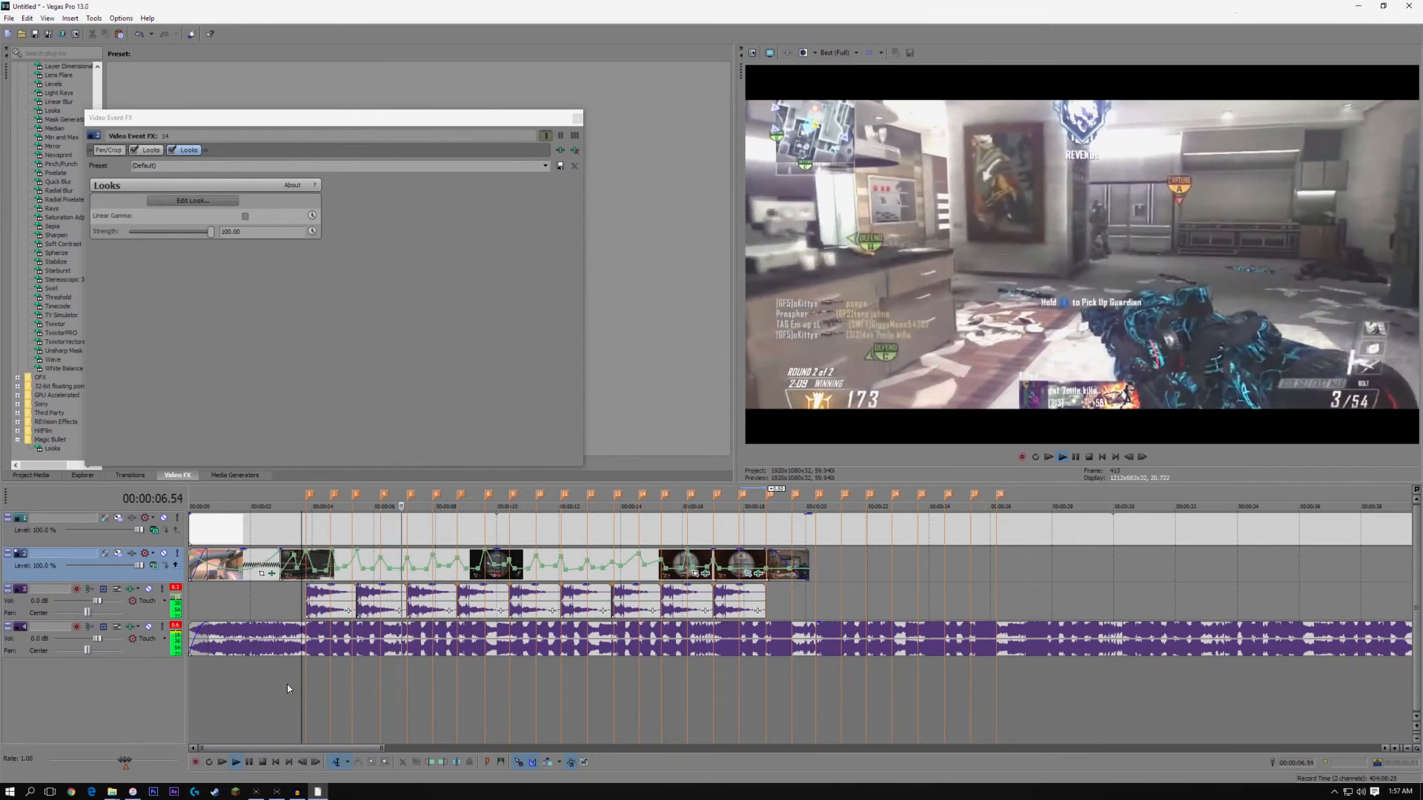
Stop the playback, close the gameplay clip's effect settings and check the graded frames around the transition from the opening clip
key(space)
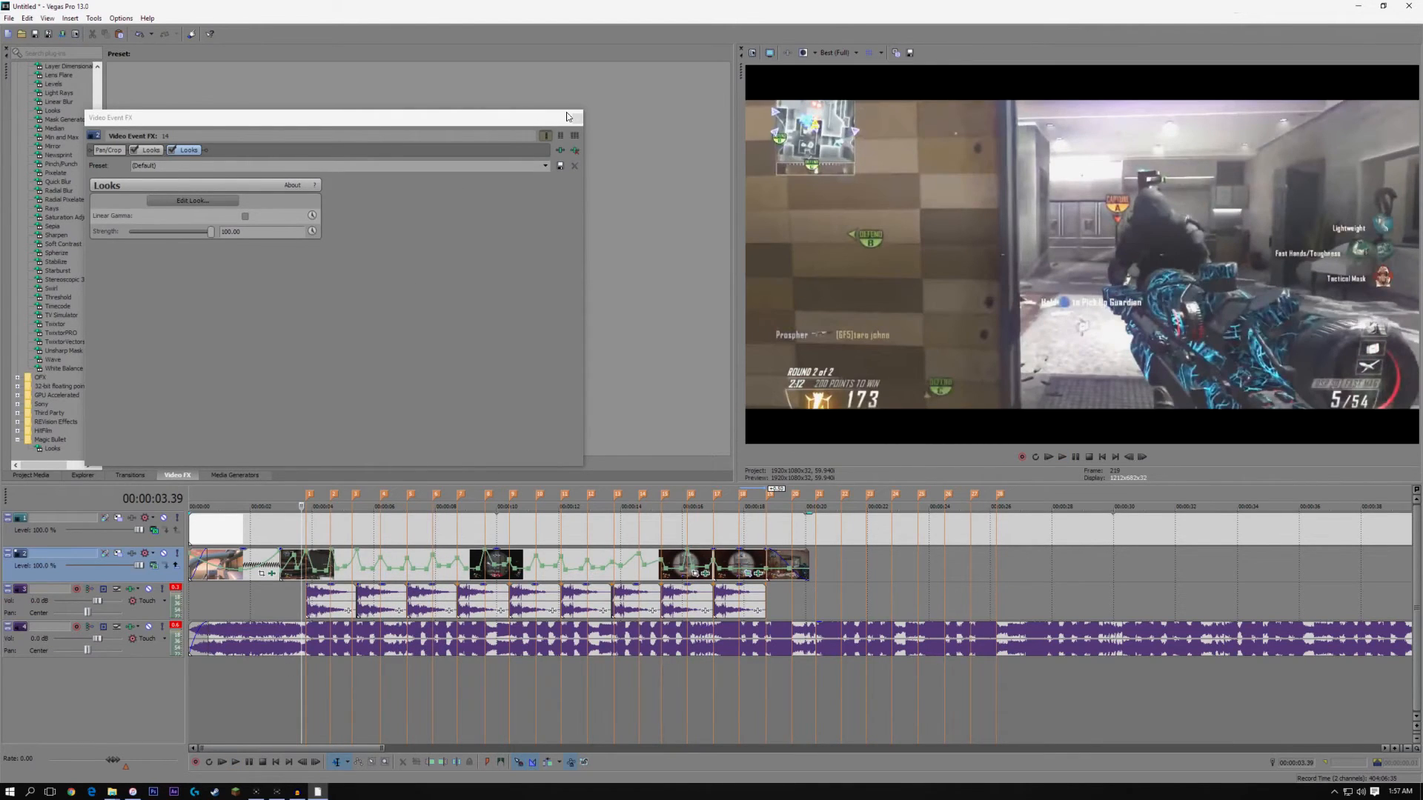
click(577, 119)
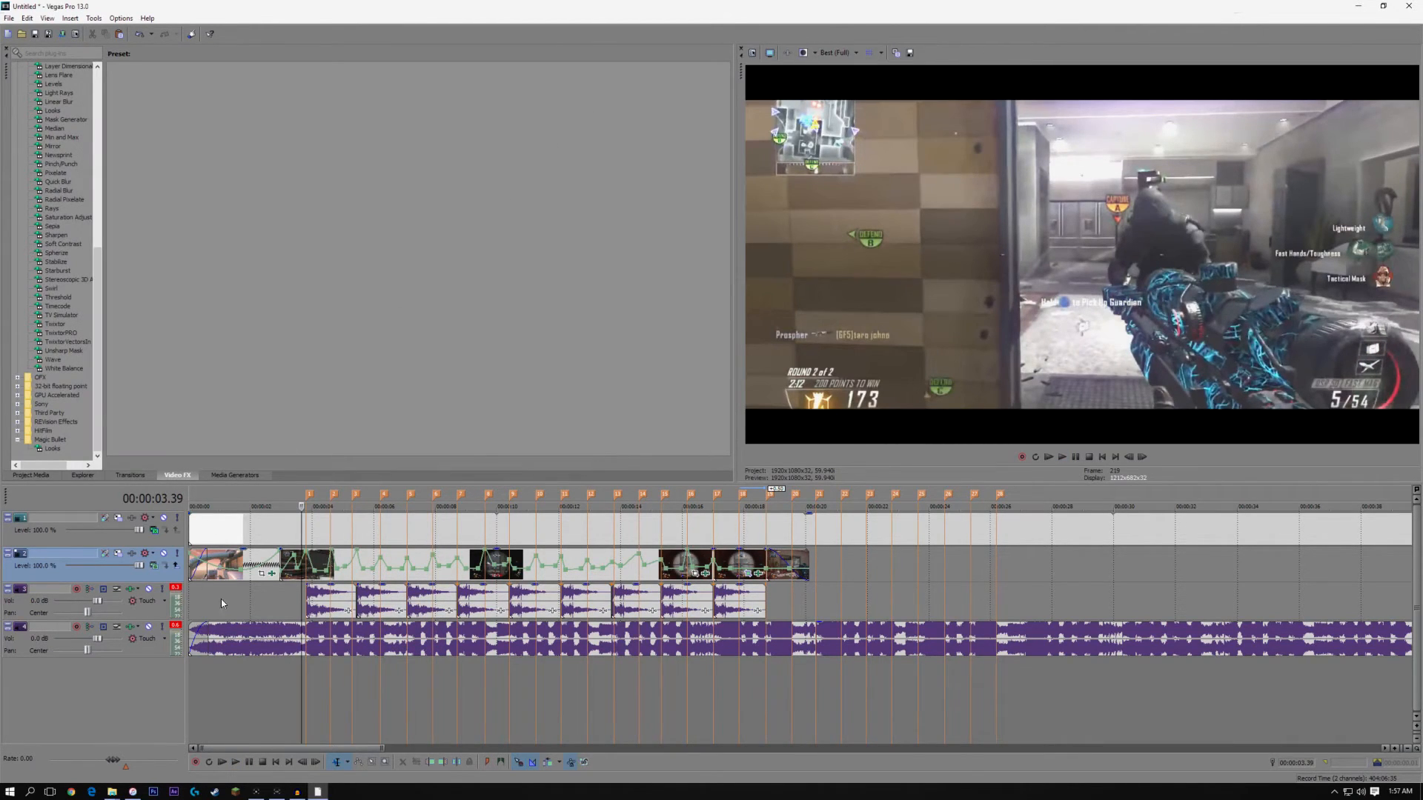
click(264, 593)
click(278, 593)
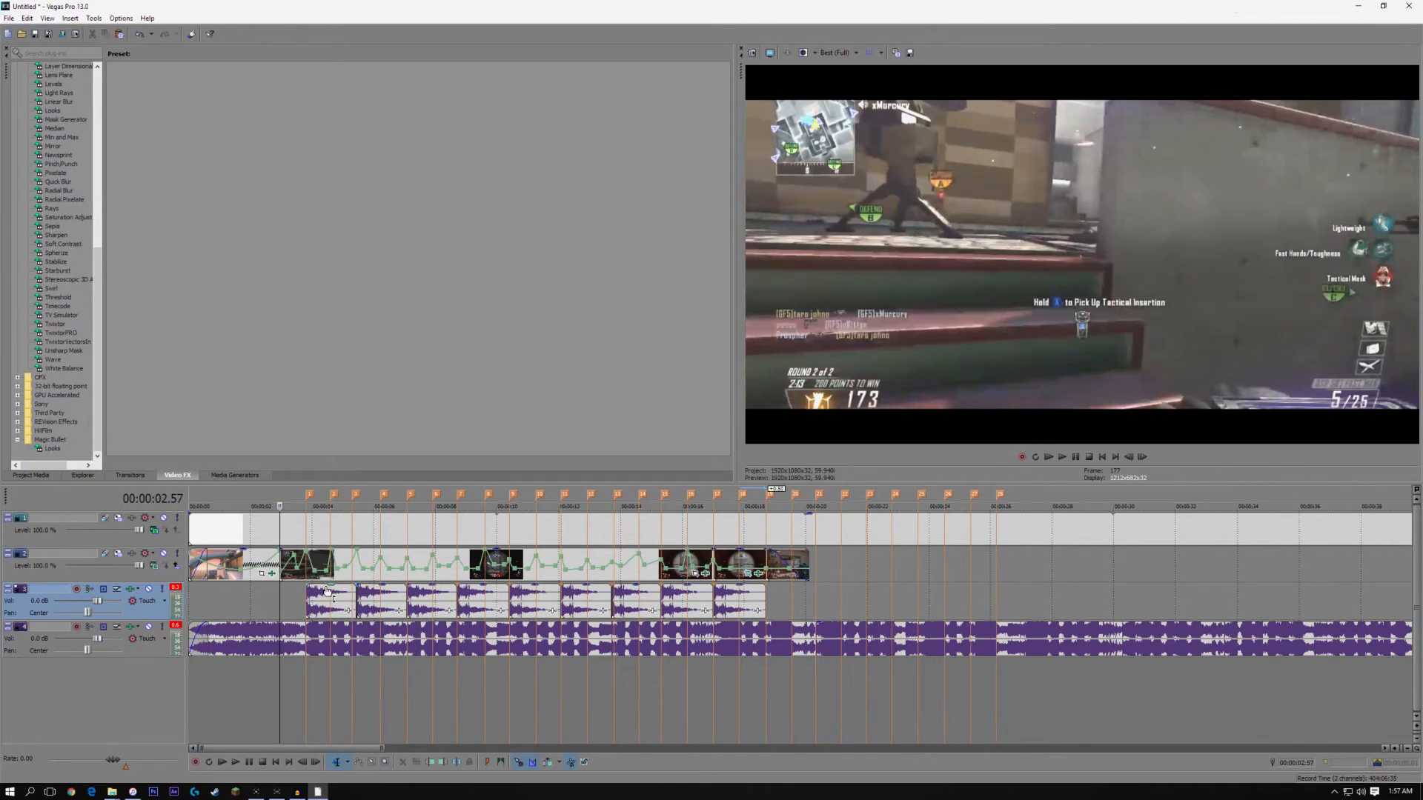
click(297, 593)
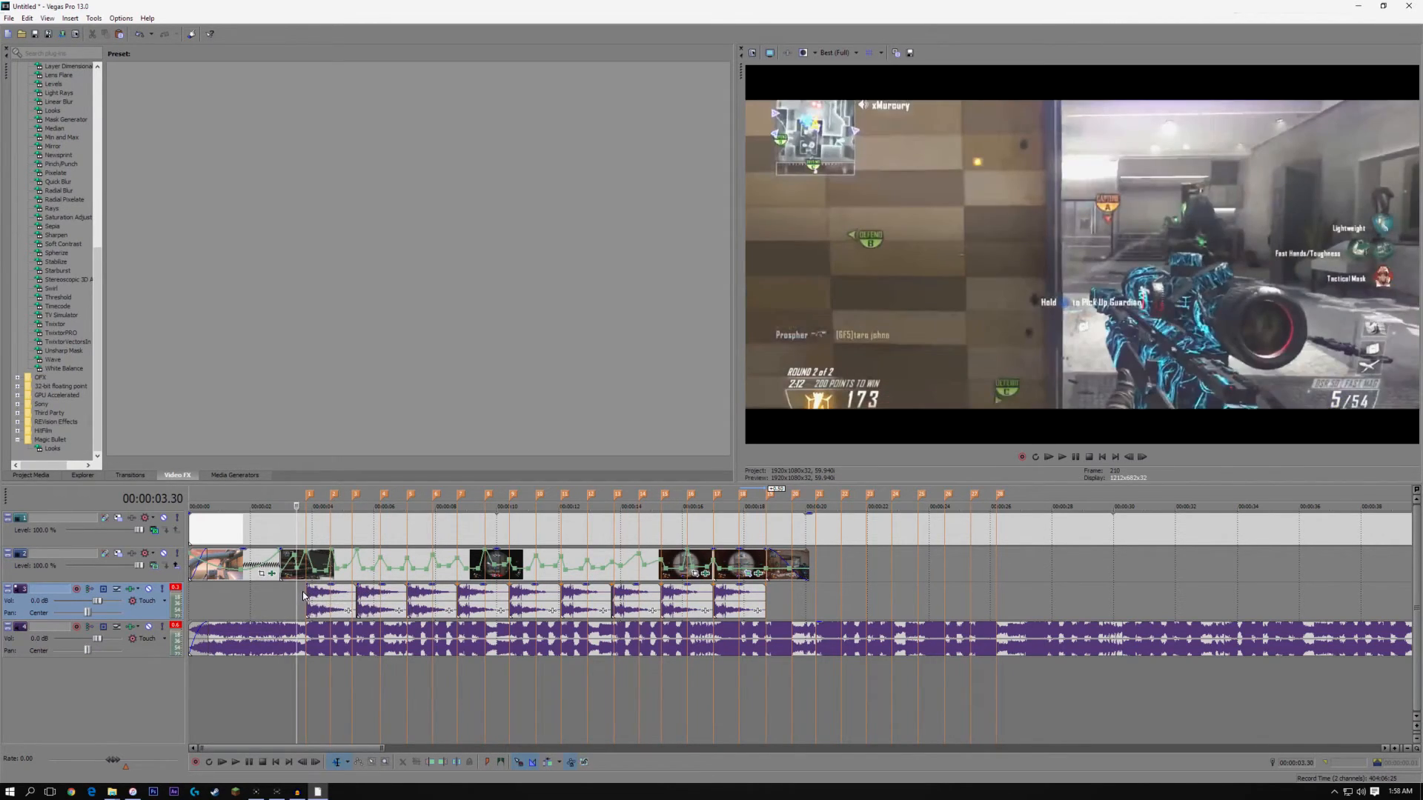
click(254, 601)
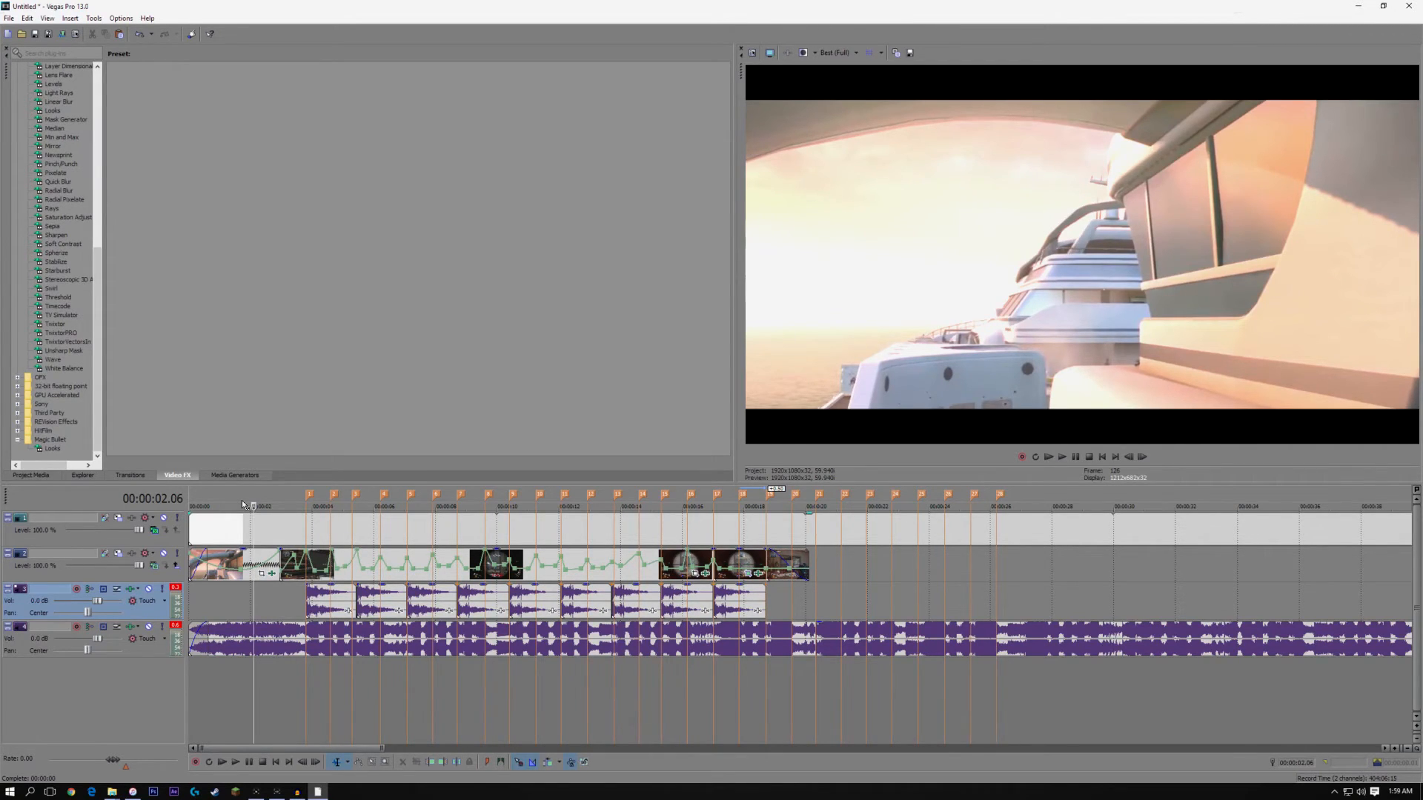
Try to select the timeline range from the project start to the end of the last video clip
double_click(233, 491)
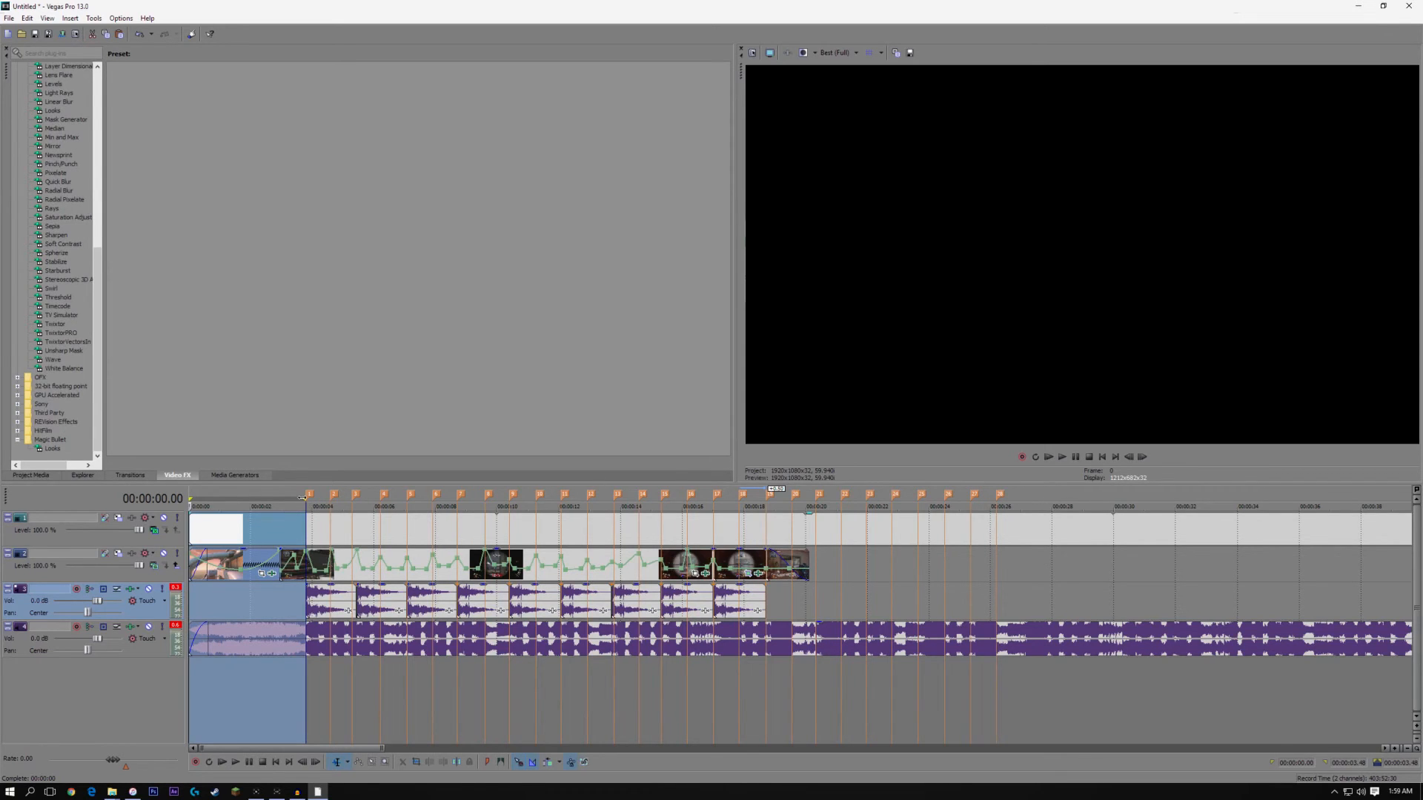
mouse_move(306, 502)
mouse_down()
mouse_move(281, 504)
mouse_move(763, 534)
mouse_move(805, 561)
mouse_up()
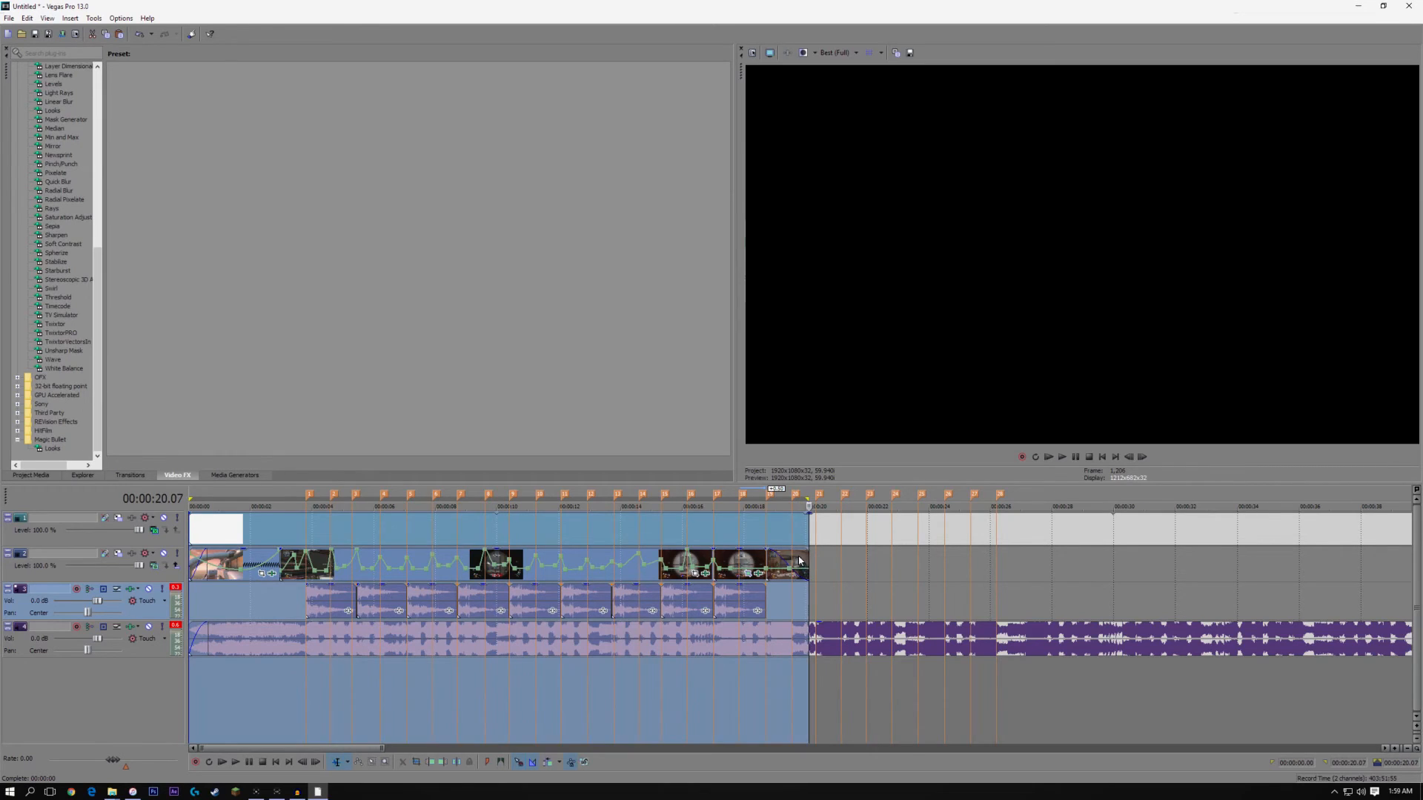
scroll(805, 562, down, 5)
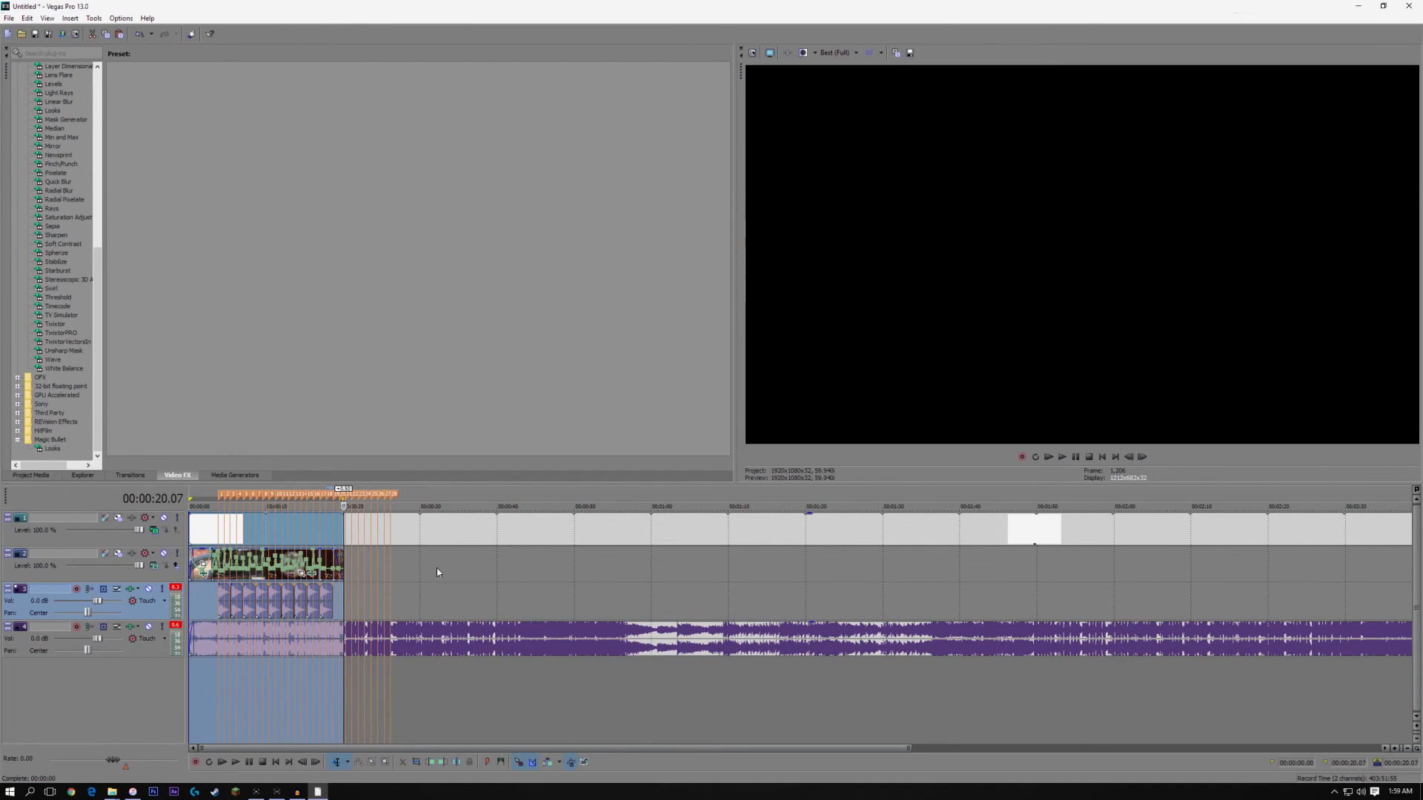
click(333, 587)
Split the song at the end of the last video clip, delete the remainder and give the trimmed end a short fade-out
scroll(340, 587, up, 5)
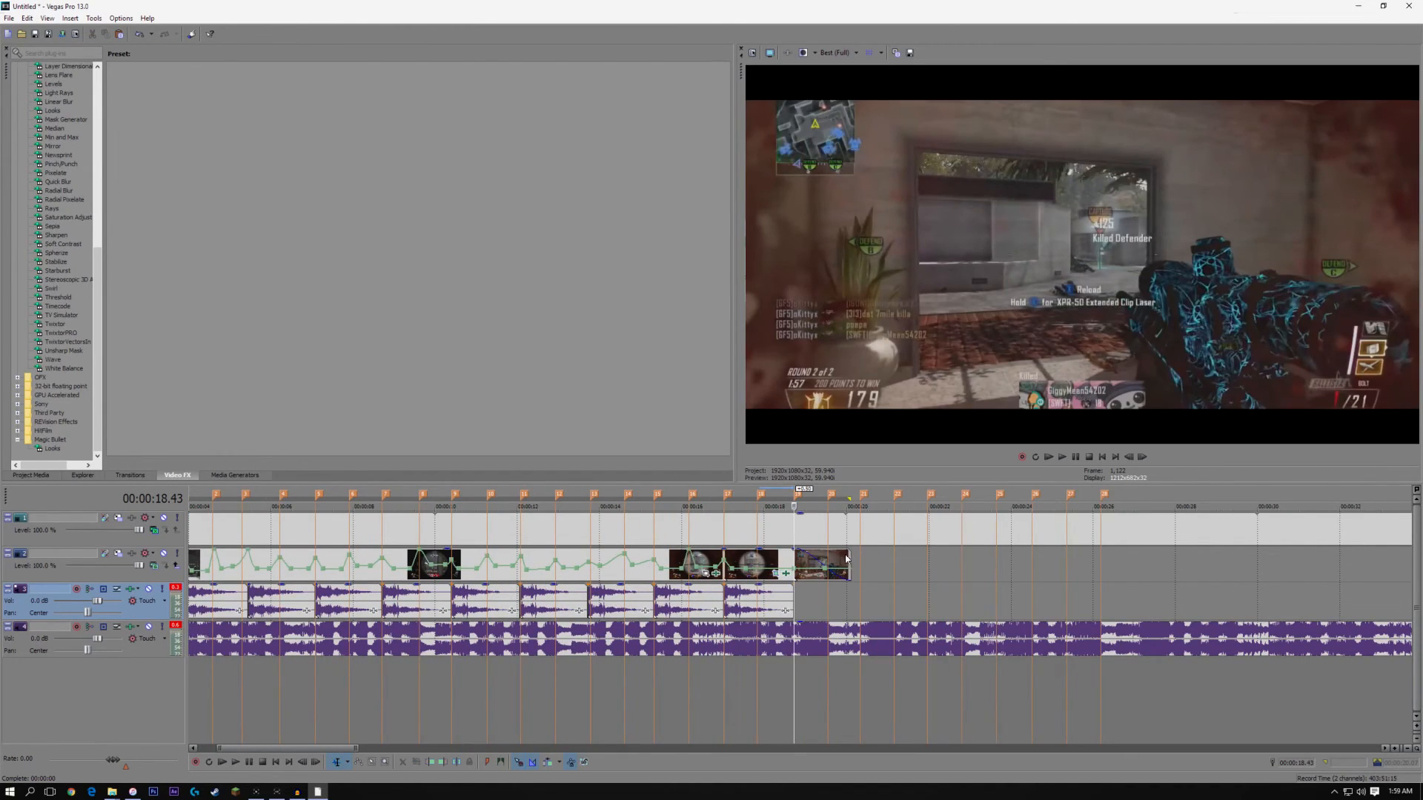
click(849, 631)
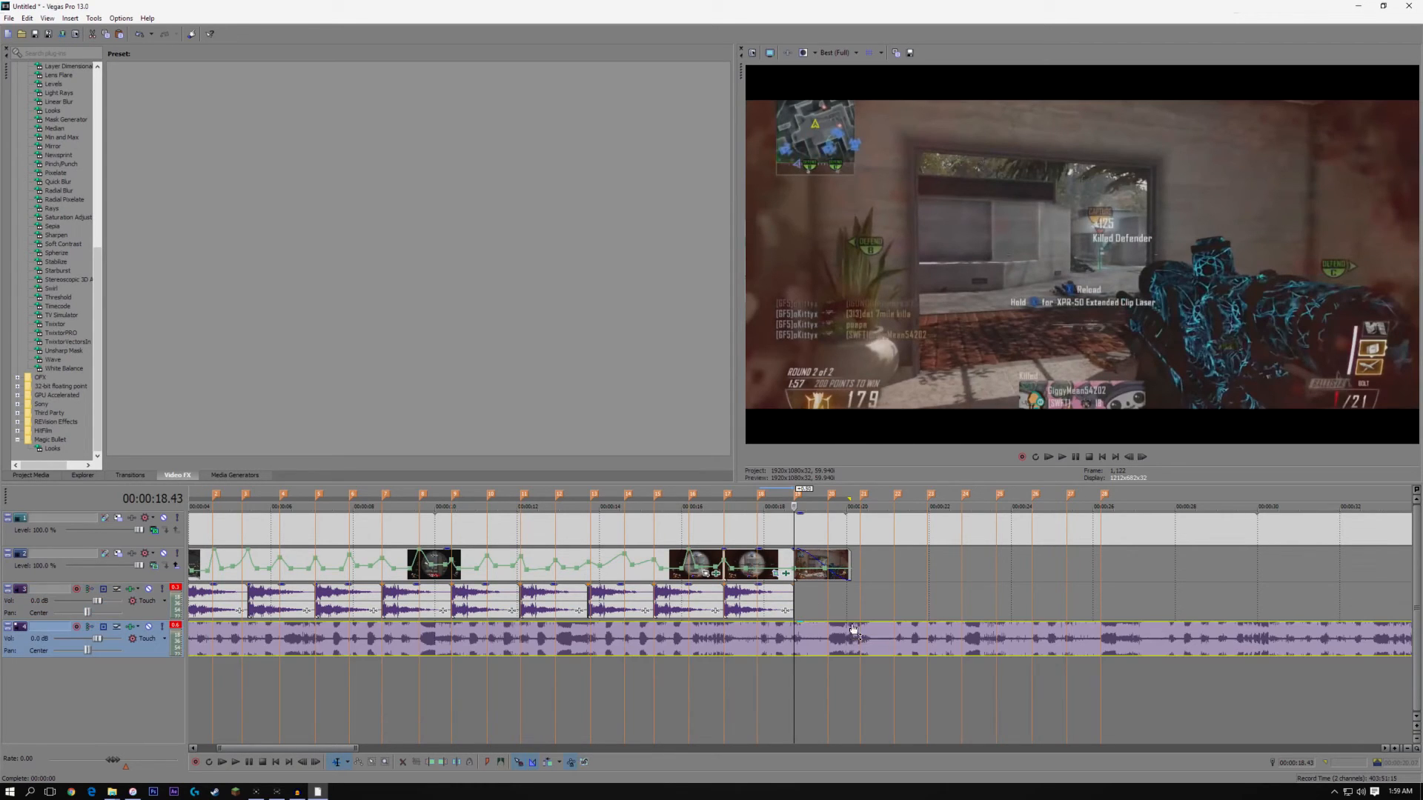
key(s)
right_click(876, 638)
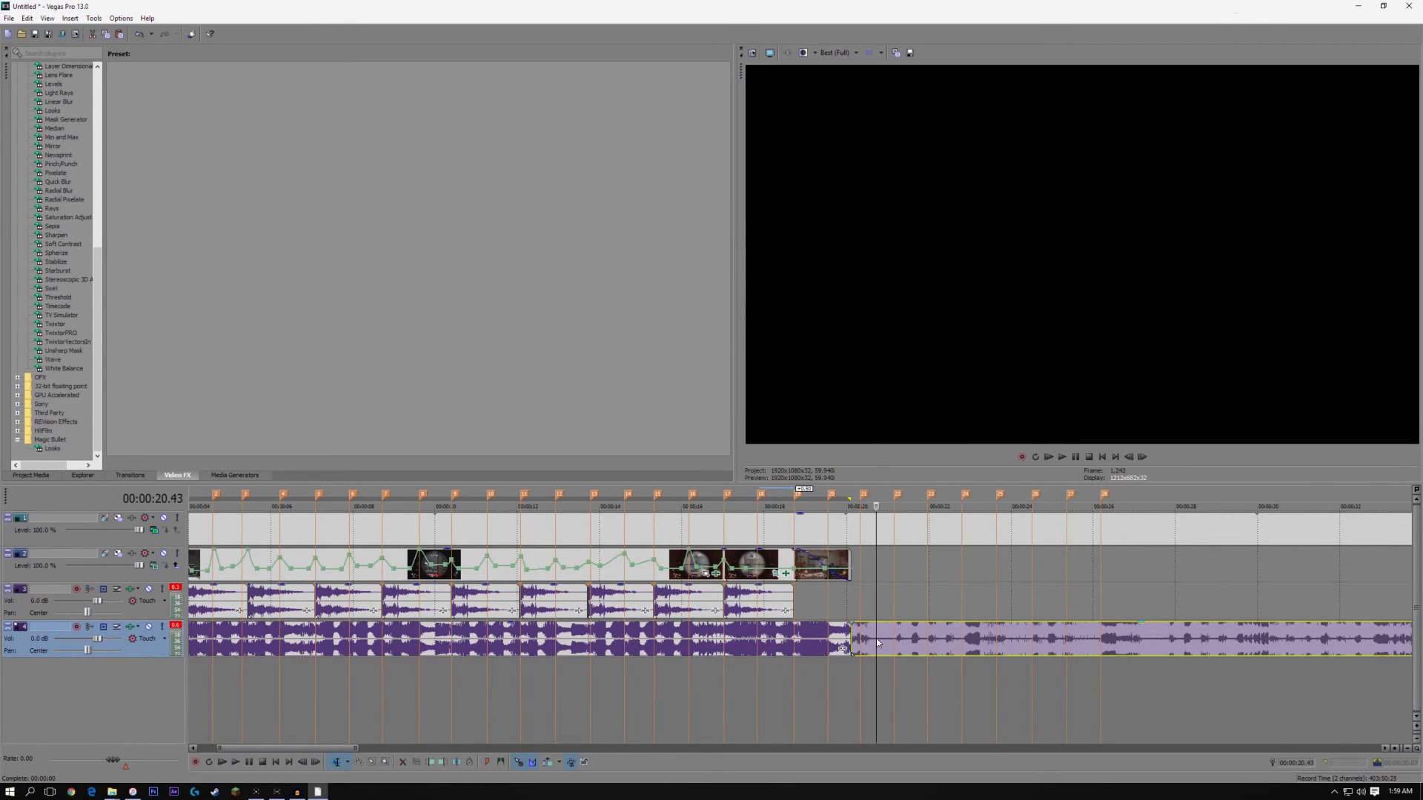
click(953, 411)
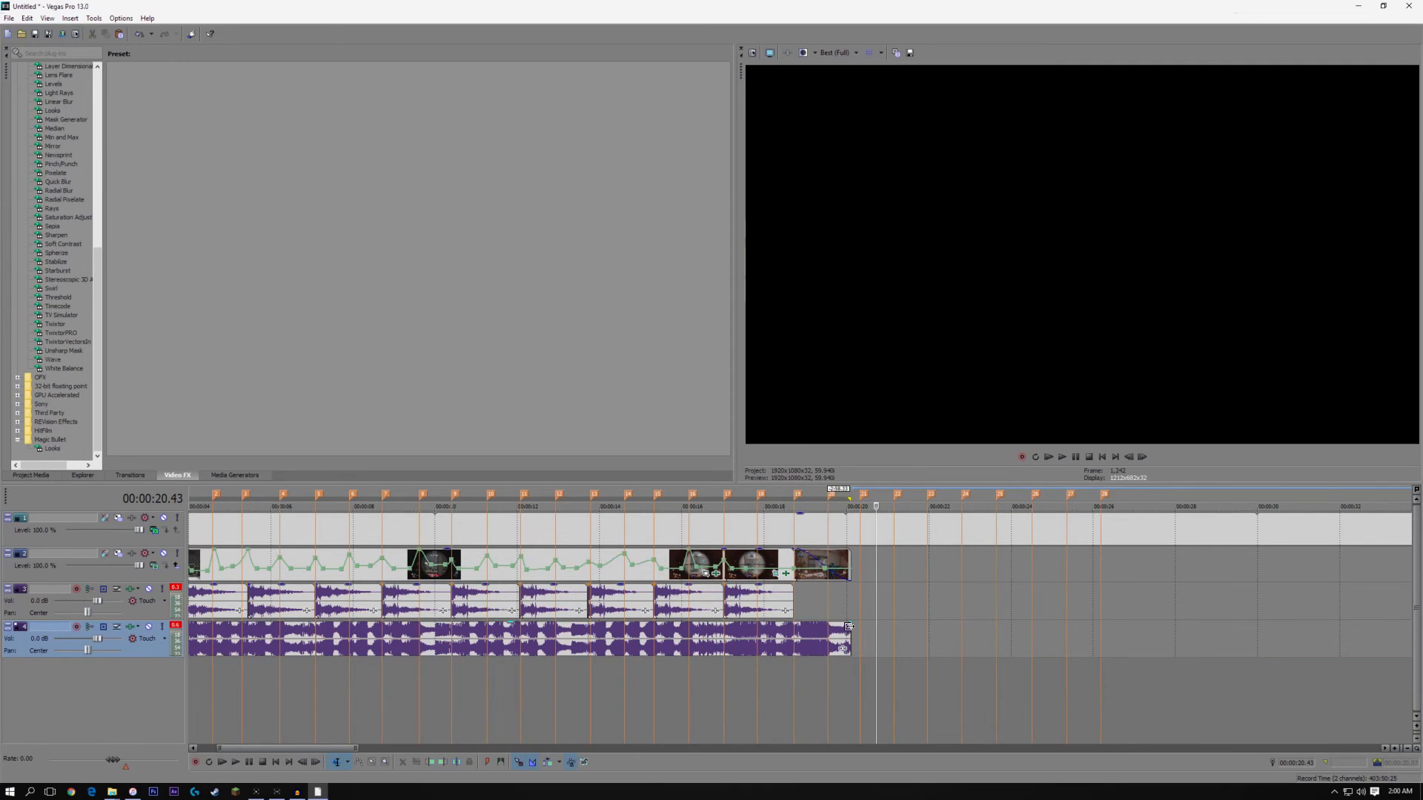
drag(849, 625, 807, 630)
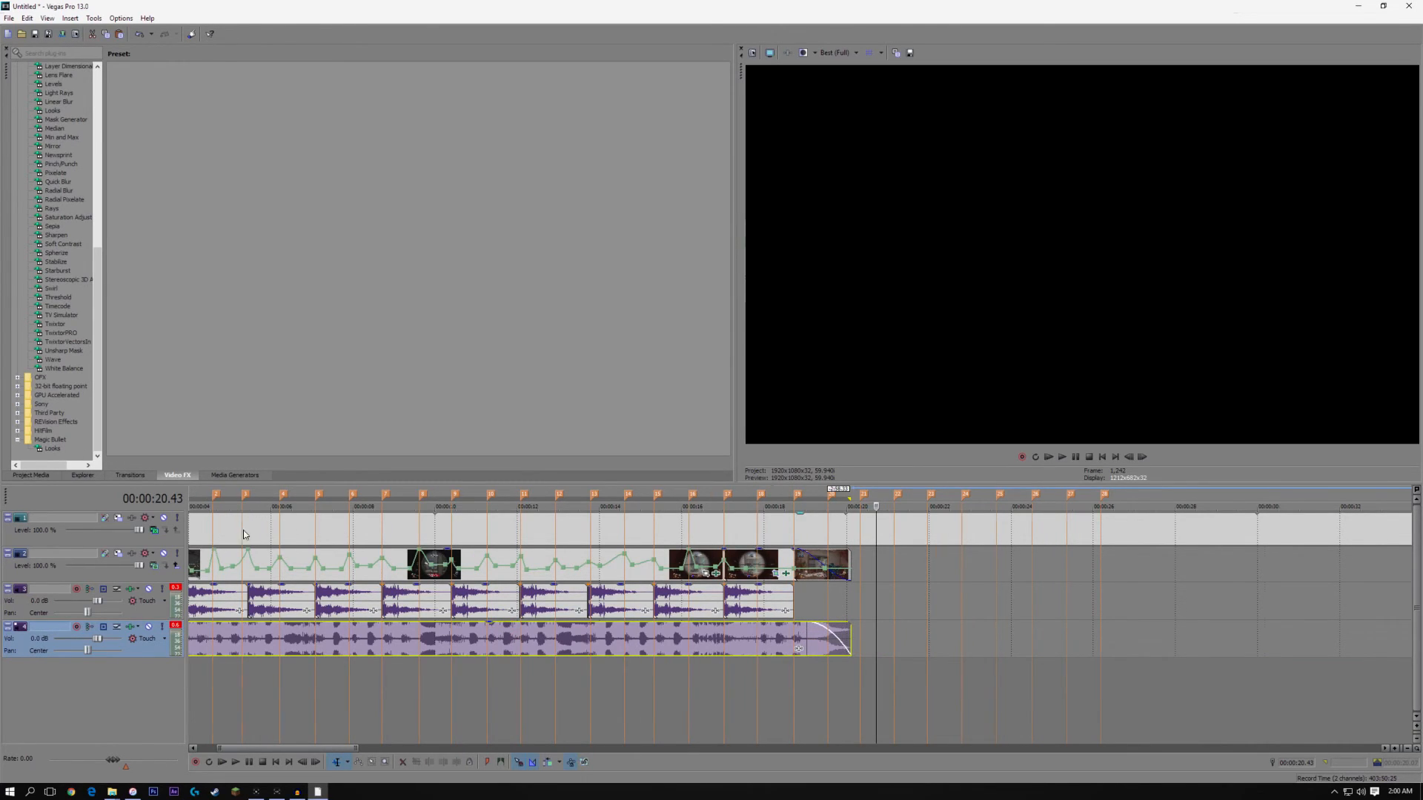
Set the loop region from the project start to the end of the last clip at 00:00:20.07
scroll(242, 529, down, 5)
click(214, 498)
drag(214, 498, 497, 509)
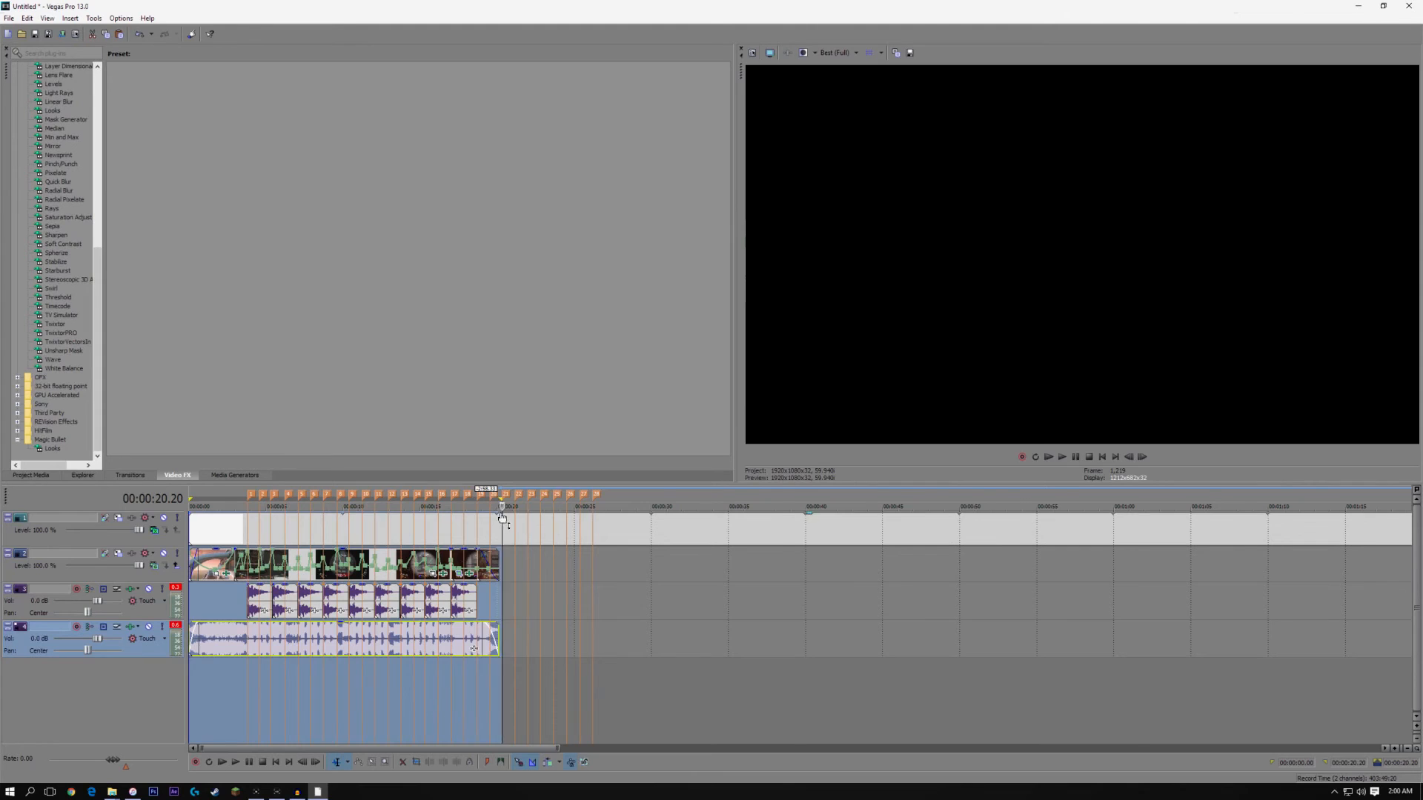
scroll(496, 498, up, 5)
drag(790, 499, 766, 500)
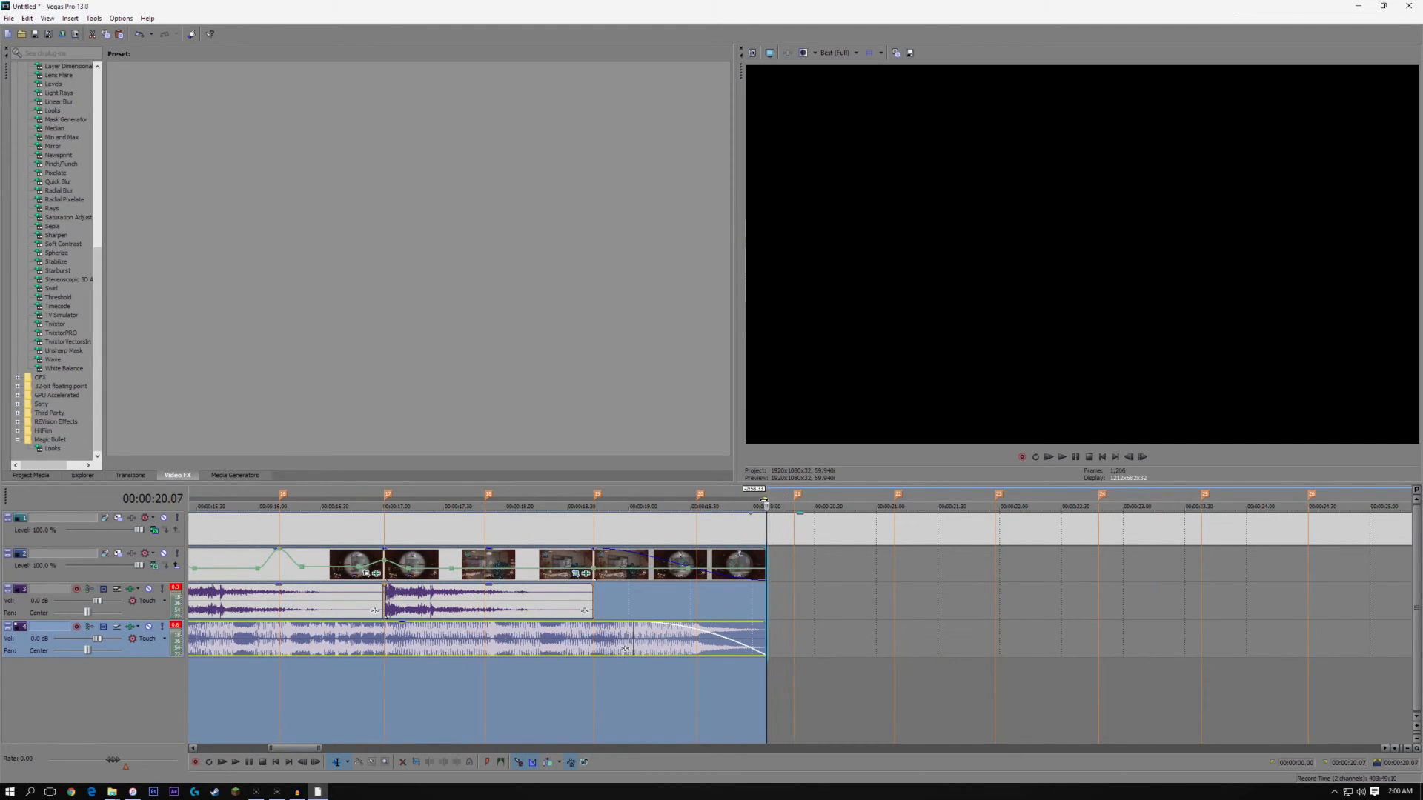
Open the Render As settings and choose the Sony AVC/MVC template Internet 1280x720-30p
click(9, 18)
click(26, 105)
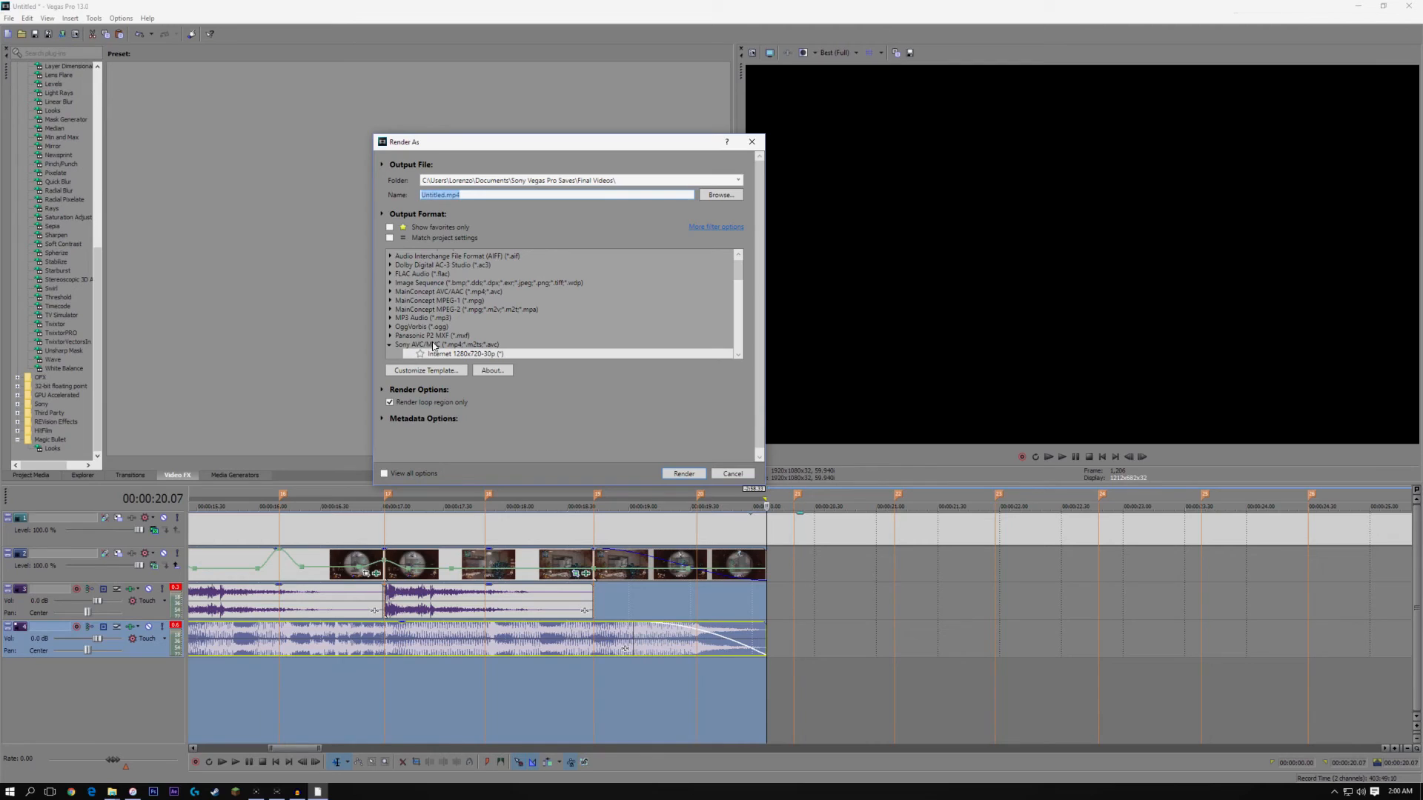
scroll(434, 349, down, 1)
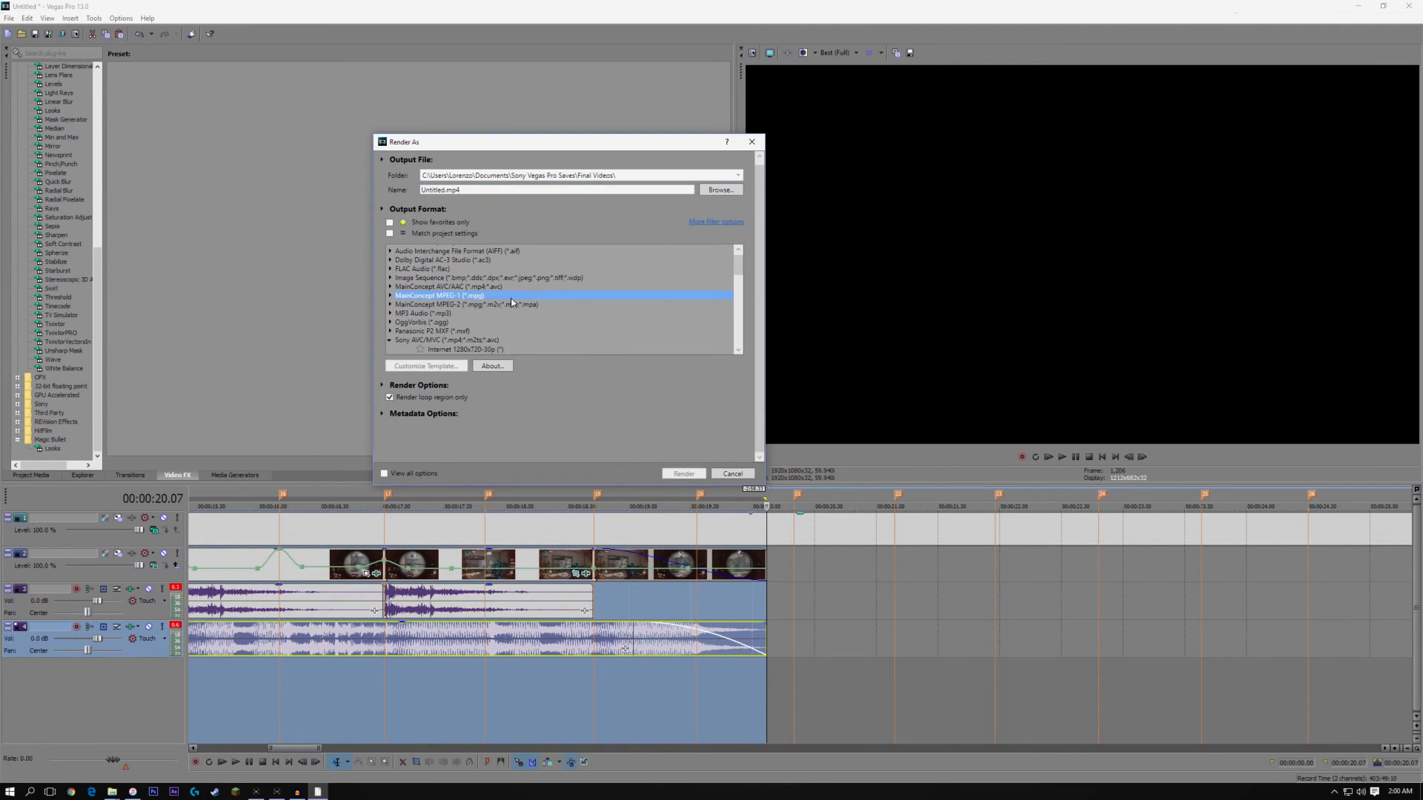
scroll(517, 296, down, 3)
click(463, 292)
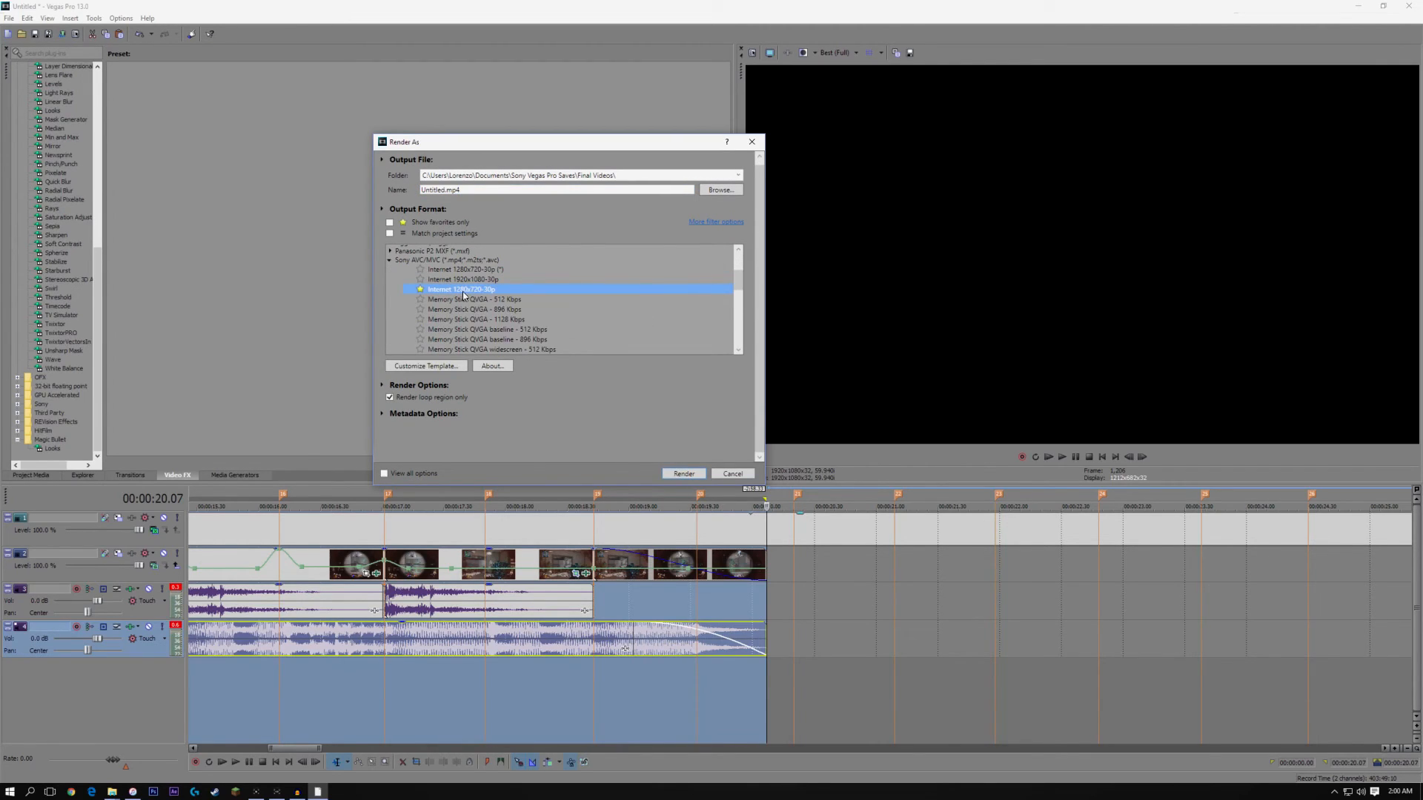
Customize the render template with a High definition (1920x1080) frame size and a 59.940 (Double NTSC) frame rate
click(432, 366)
click(640, 262)
click(553, 314)
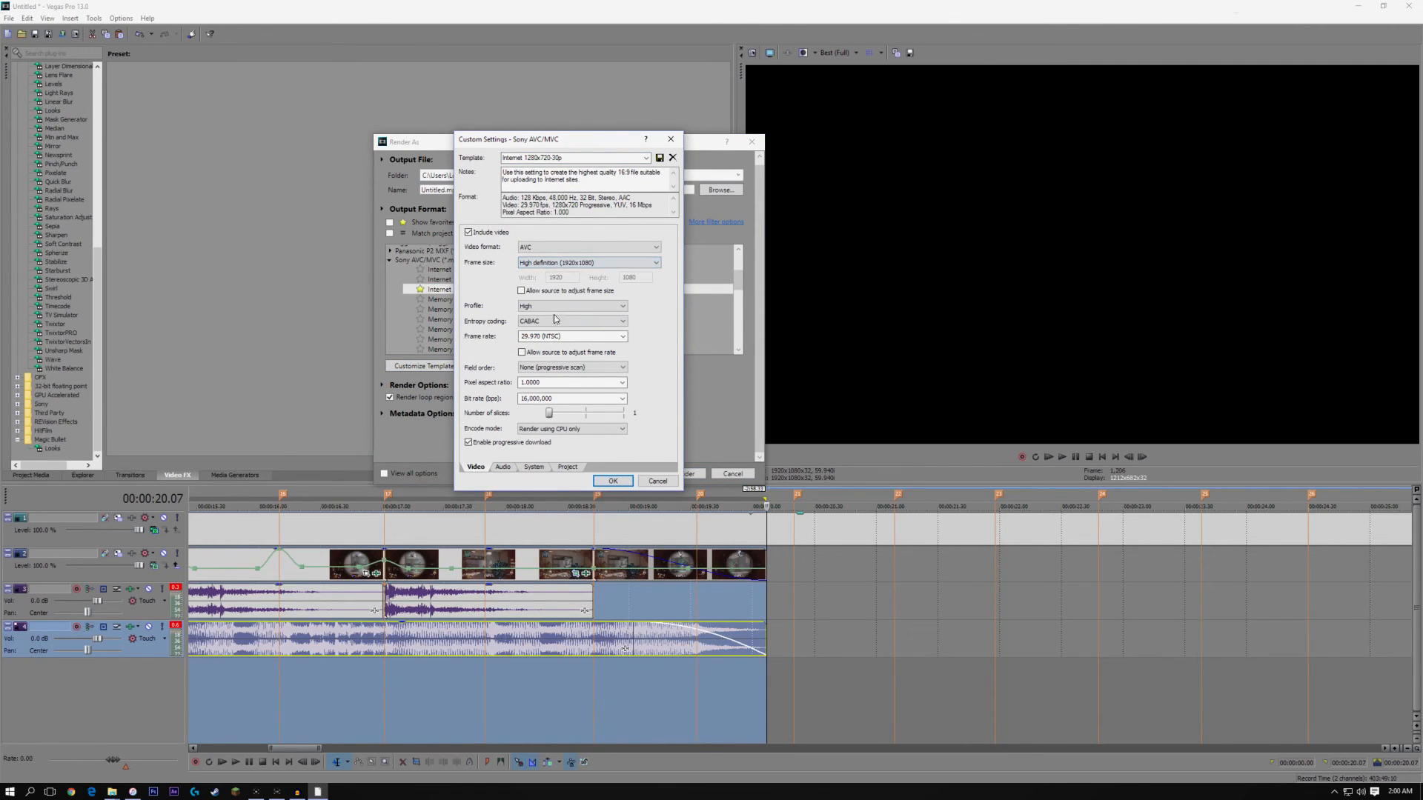
click(623, 336)
click(567, 413)
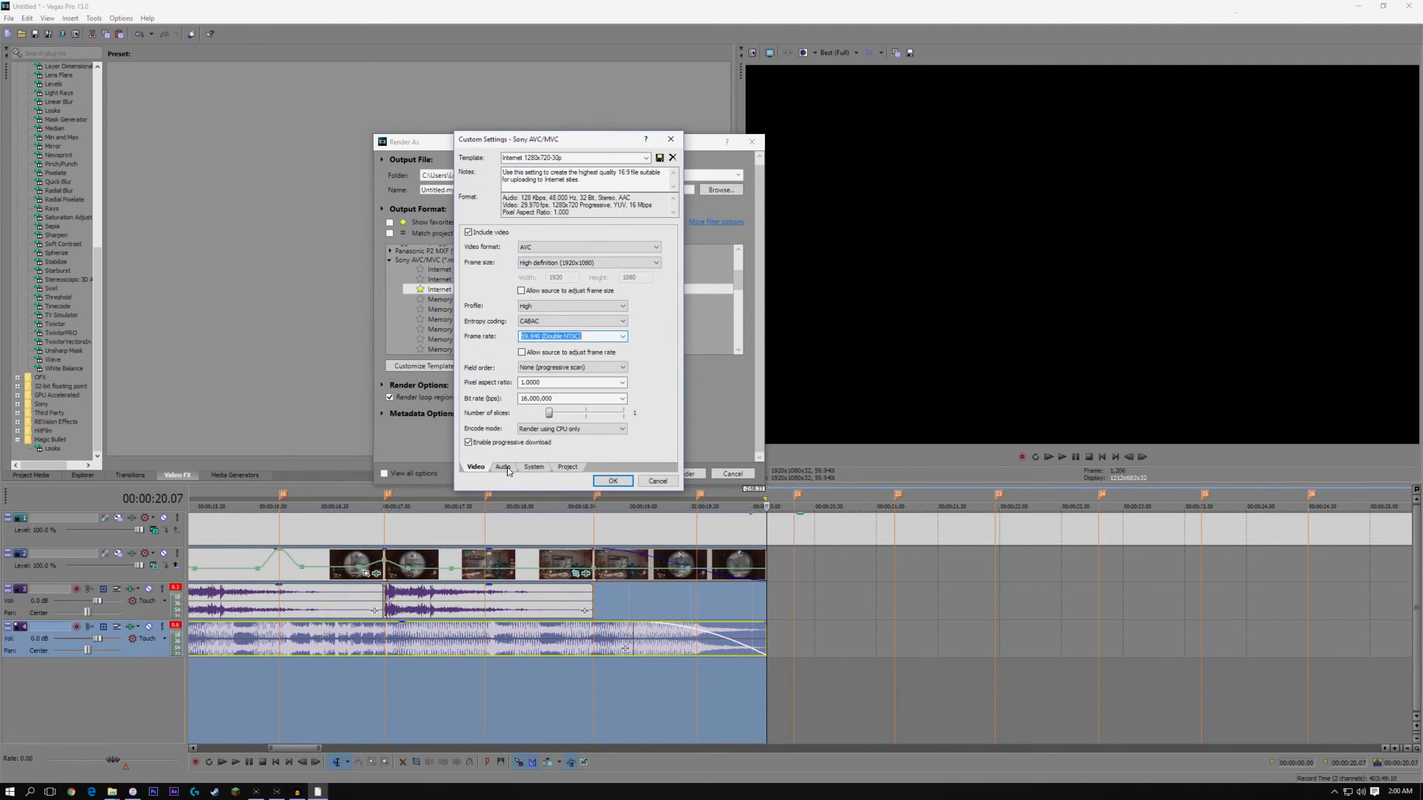
Set the template's video rendering quality to Best and accept the custom settings
click(573, 467)
click(607, 238)
click(576, 277)
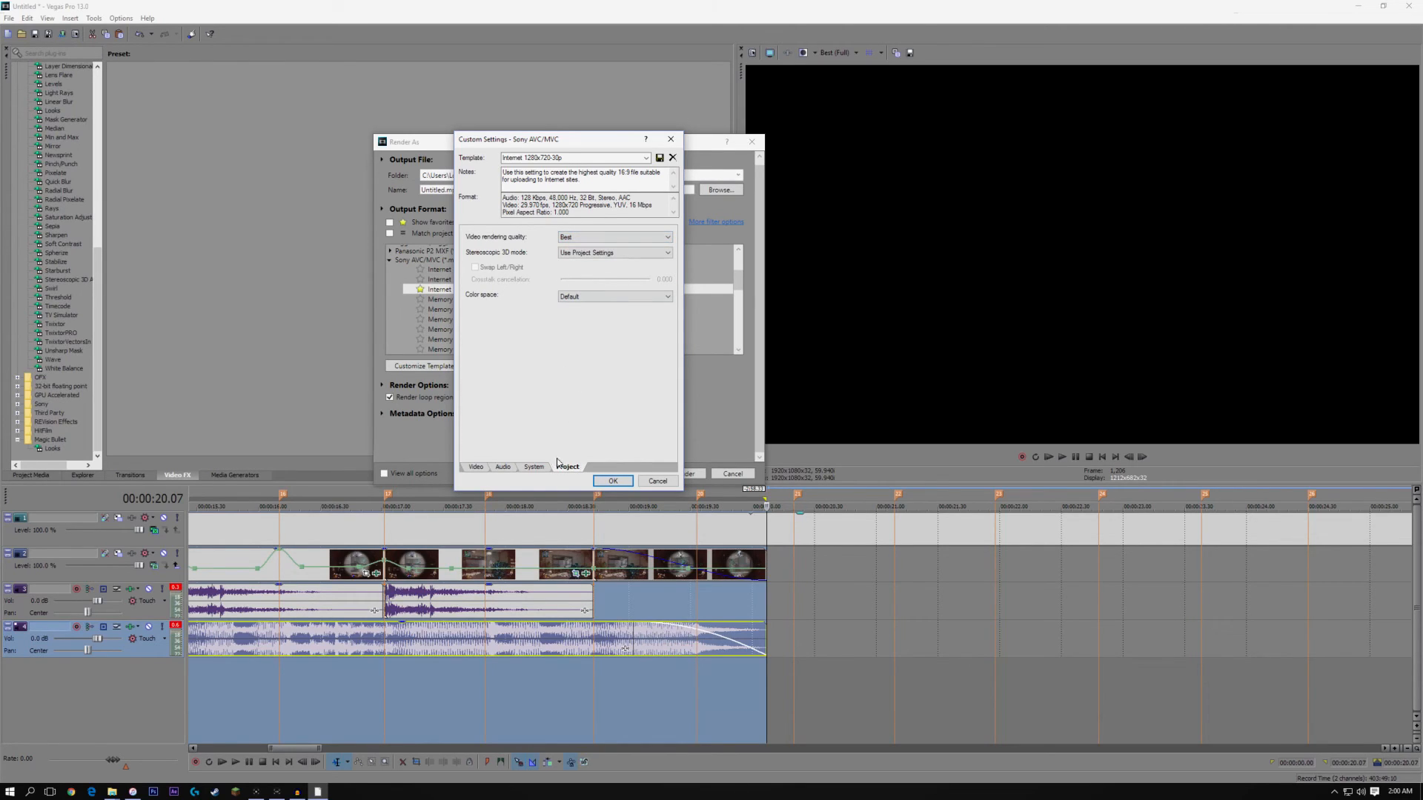
click(613, 481)
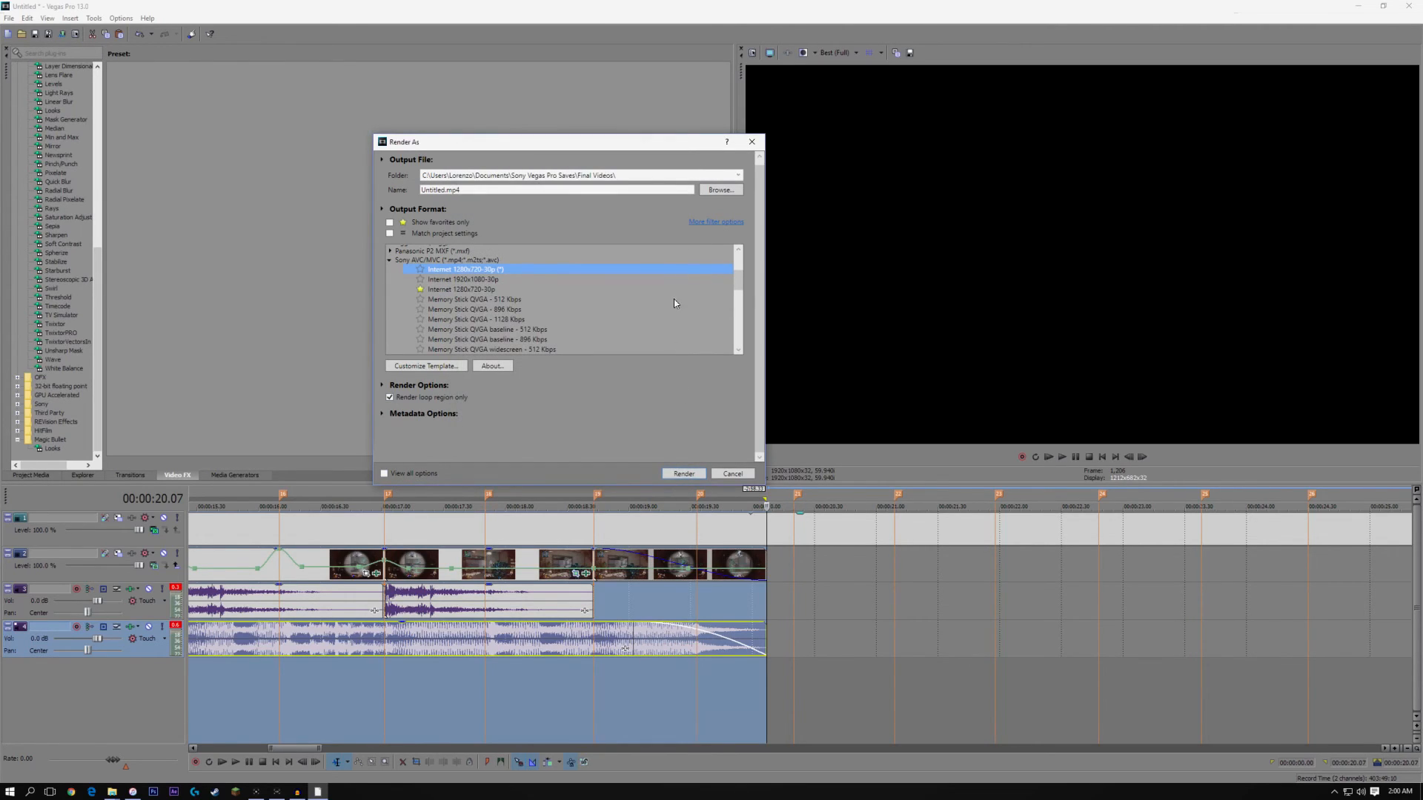
Name the output file Tutorial Edit in the Final Videos folder, replacing the existing file
click(707, 192)
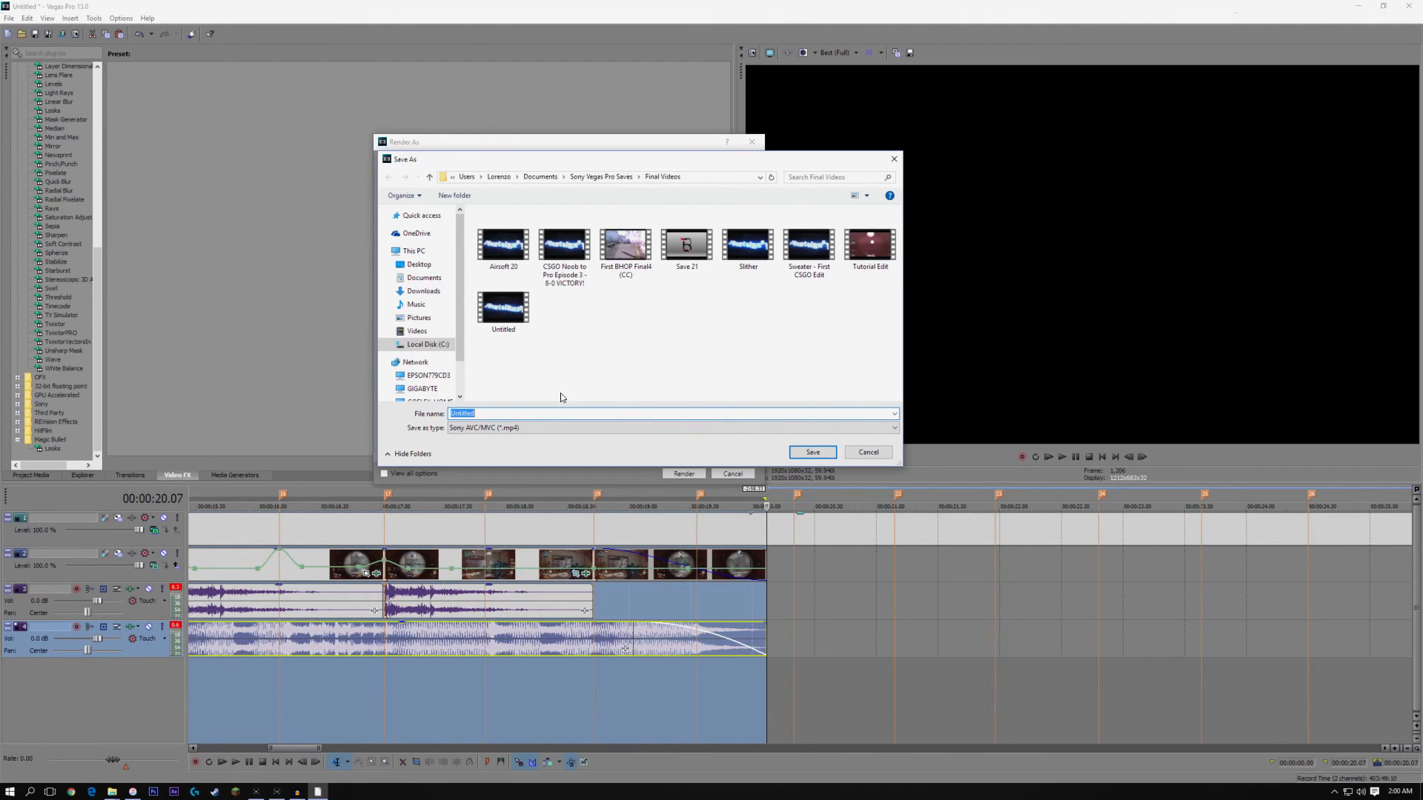
text(Tutorial )
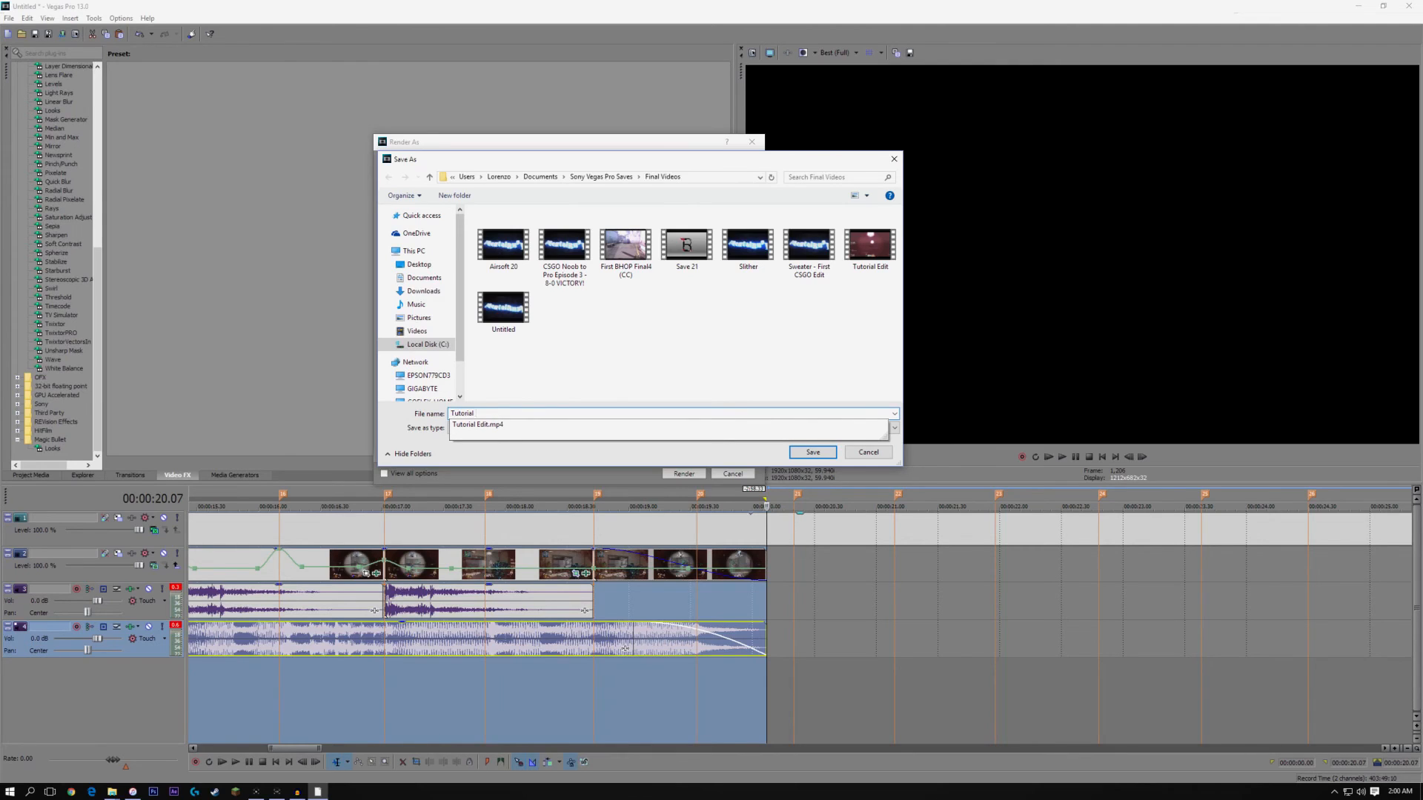
text(Edit)
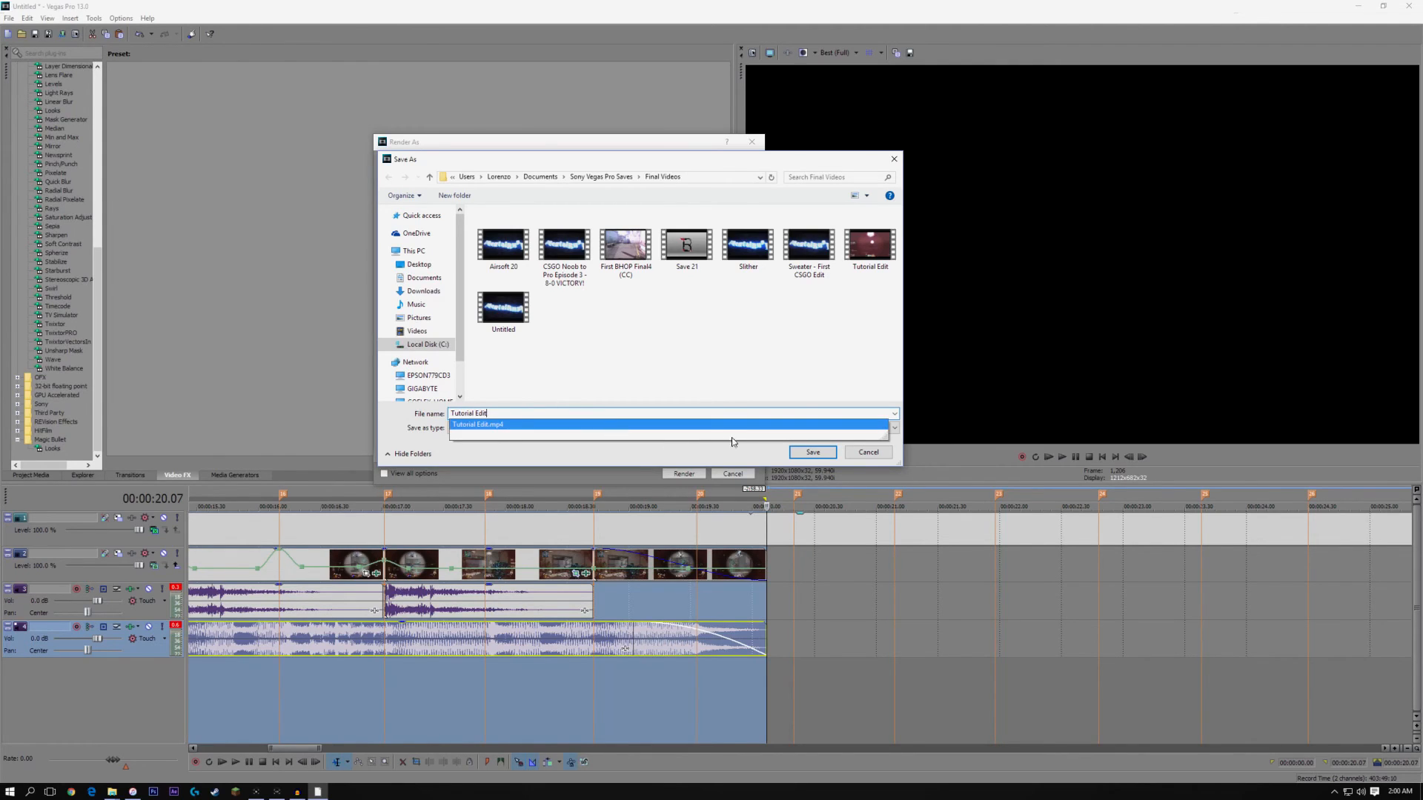
click(813, 452)
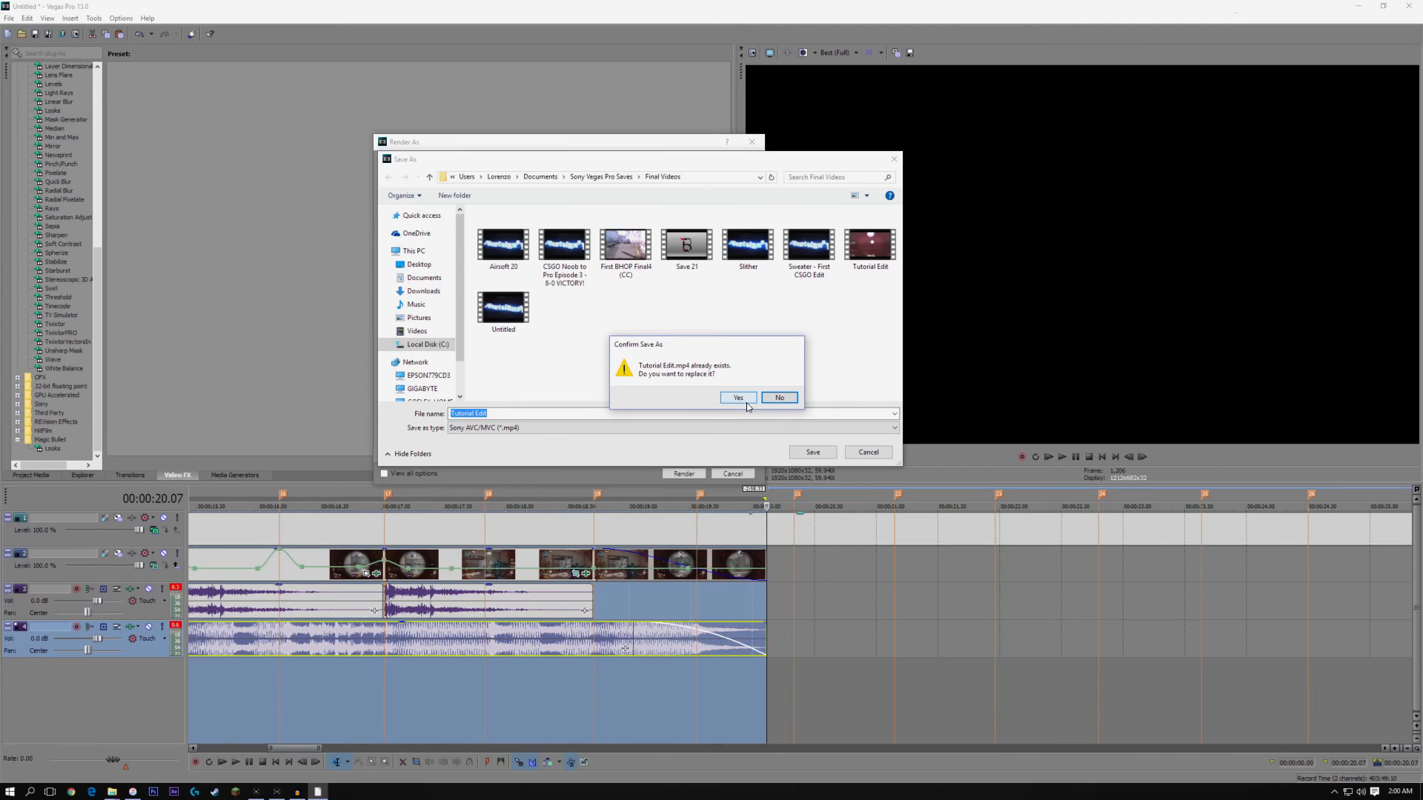
click(739, 400)
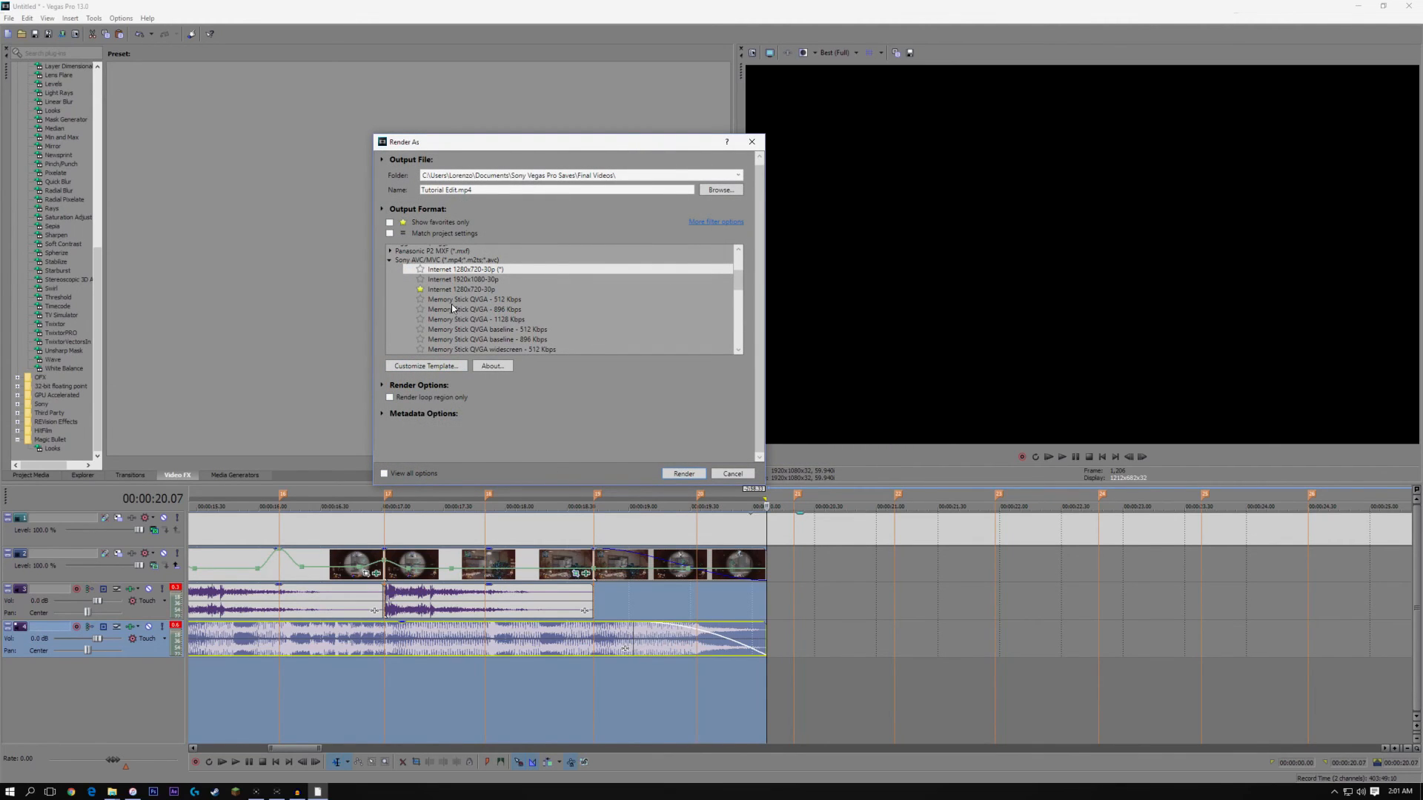
Start rendering Tutorial Edit.mp4 over the existing file and switch to Game Capture HD
click(686, 476)
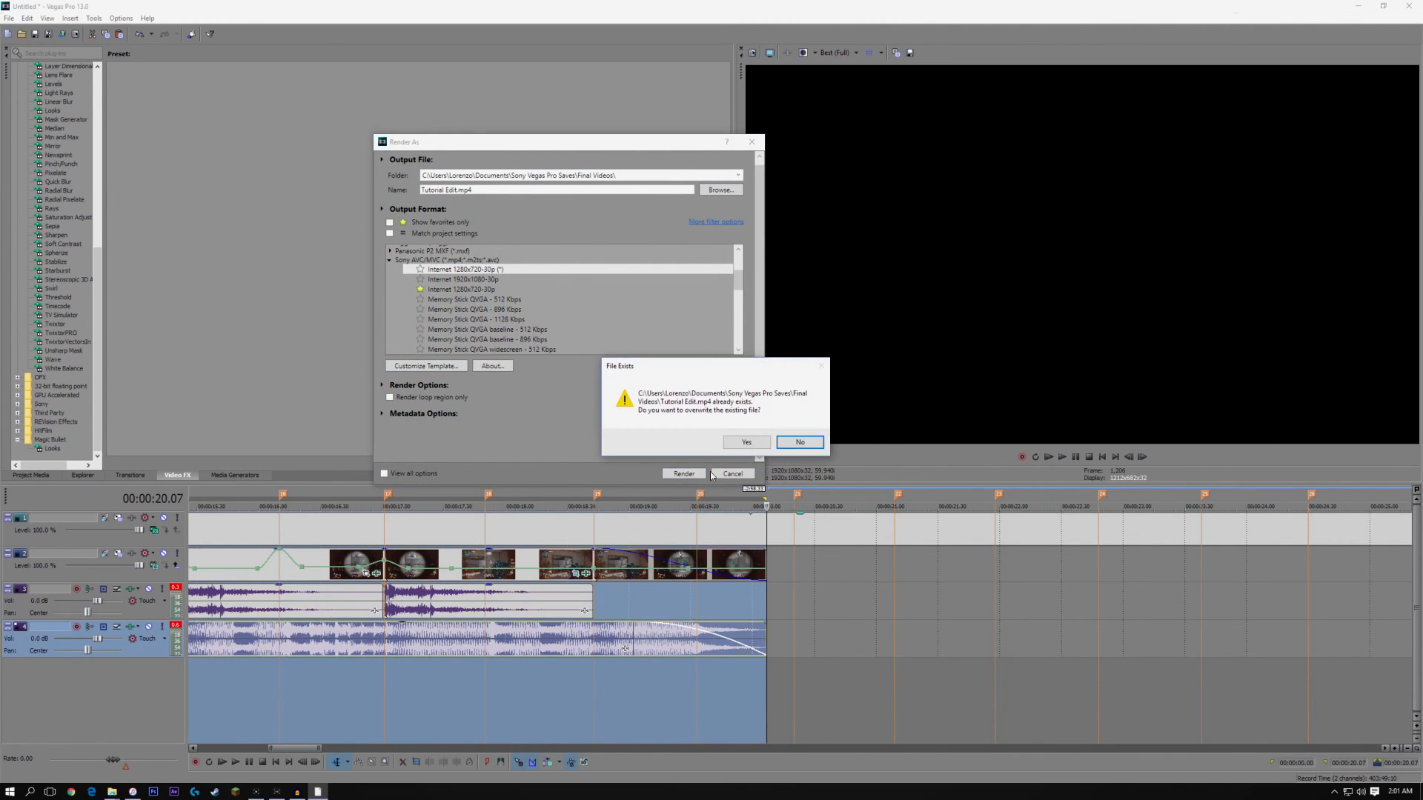
click(745, 443)
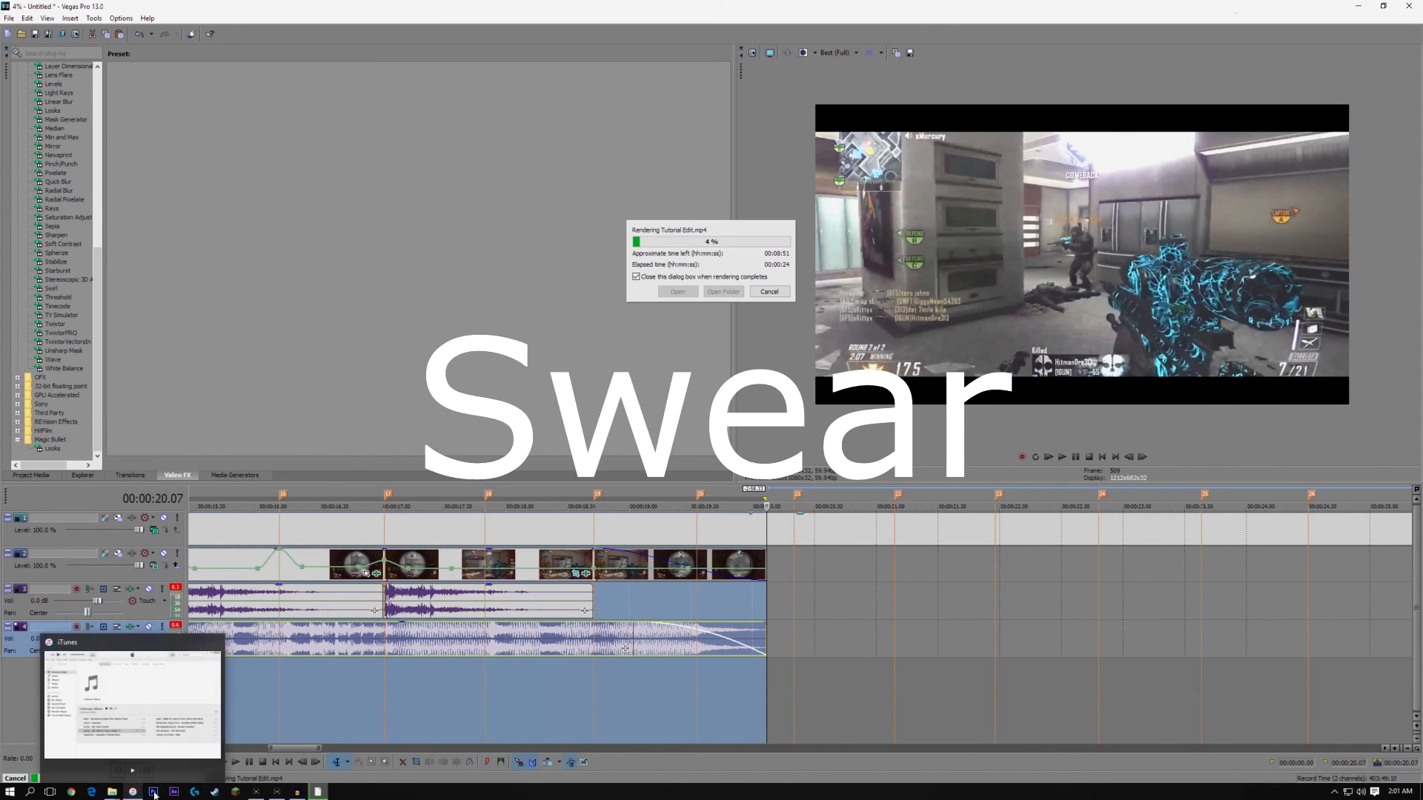
click(313, 701)
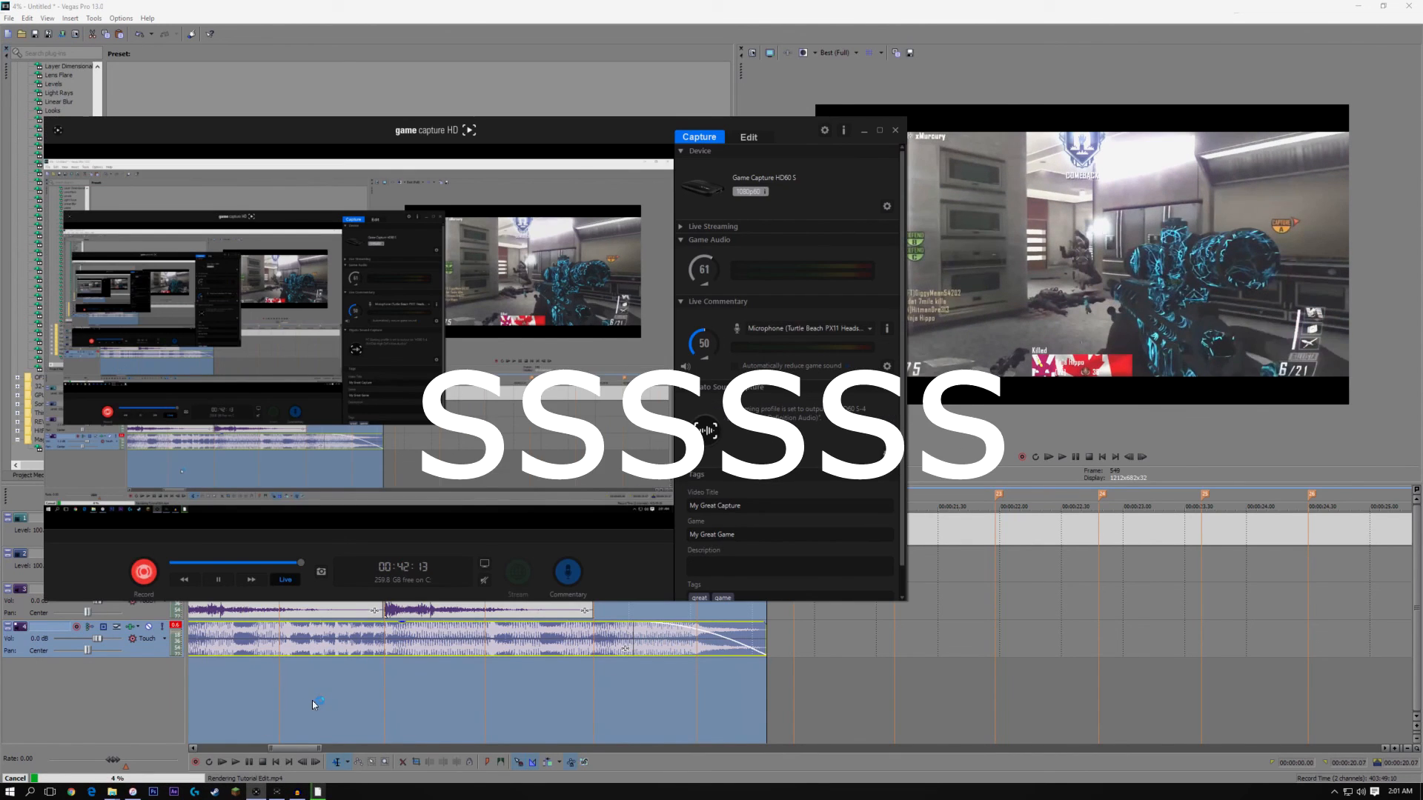